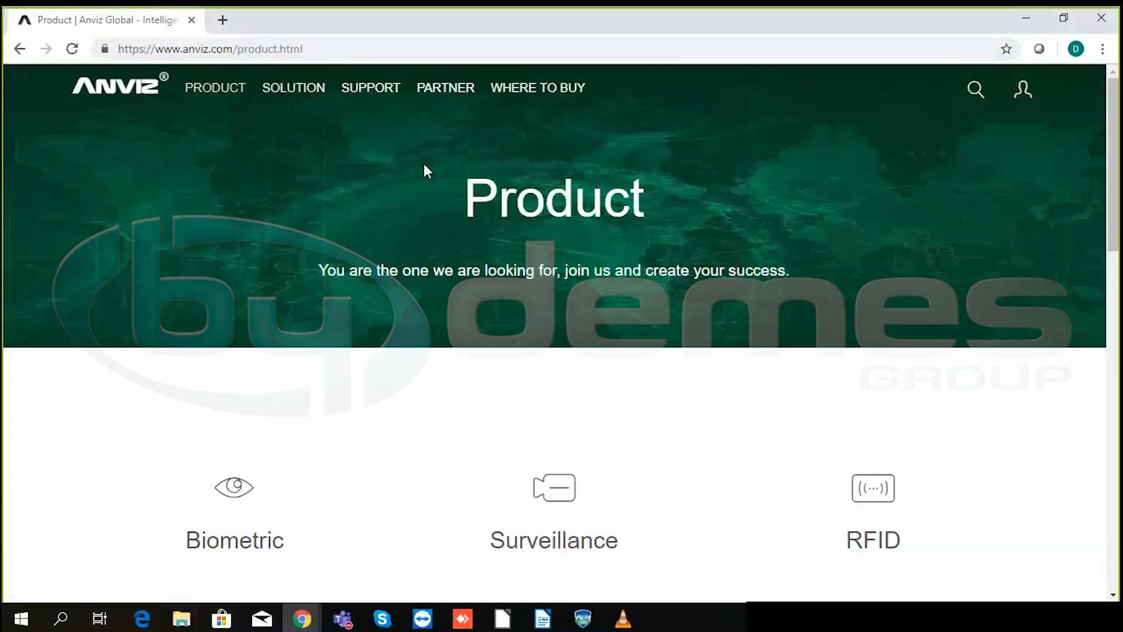
- Go to the Download Center from the site footer and scroll to its Most Recent Downloads list
scroll(522, 209, "down", 7)
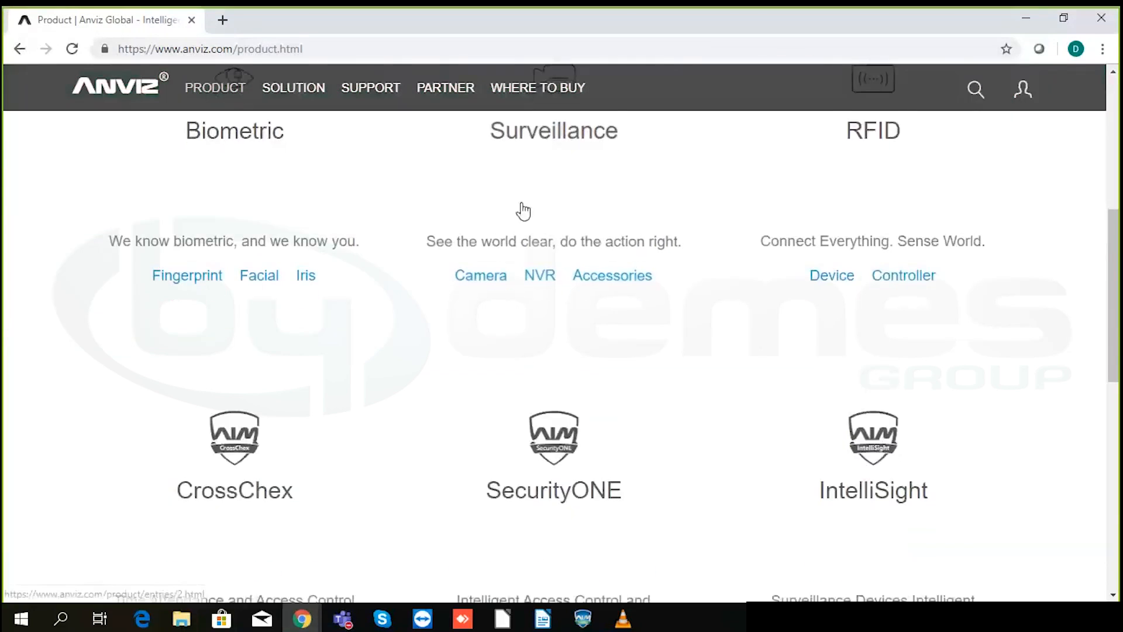
scroll(523, 211, "down", 8)
scroll(451, 386, "down", 4)
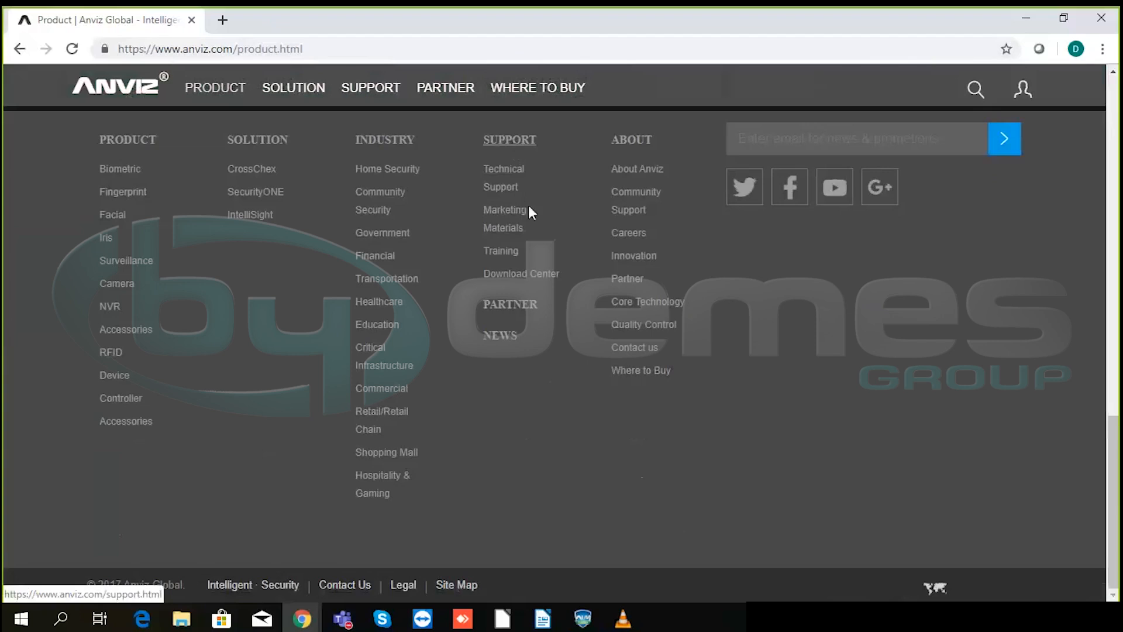
left_click(534, 275)
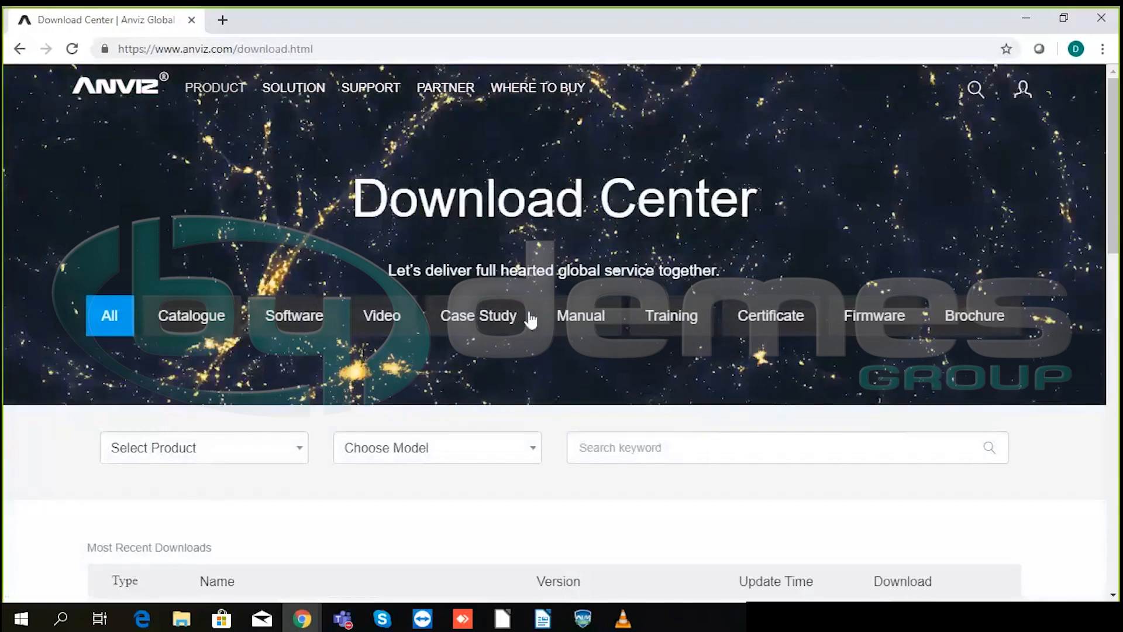
scroll(479, 340, "down", 2)
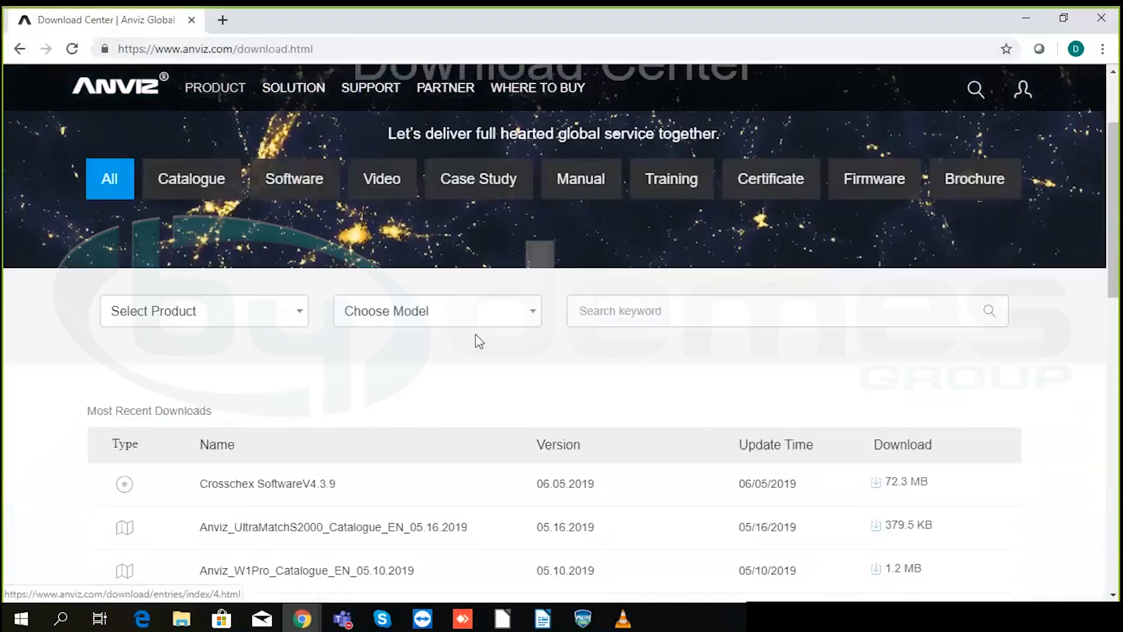
- Choose the M5 Pro model and search the Download Center for its files
left_click(260, 313)
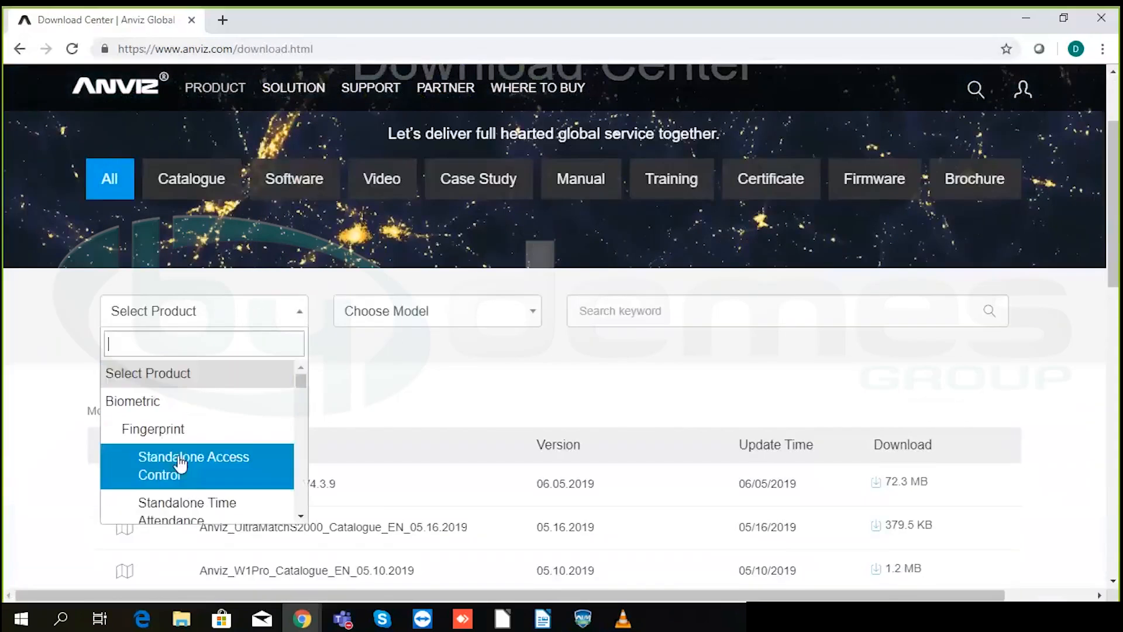
scroll(195, 420, "down", 2)
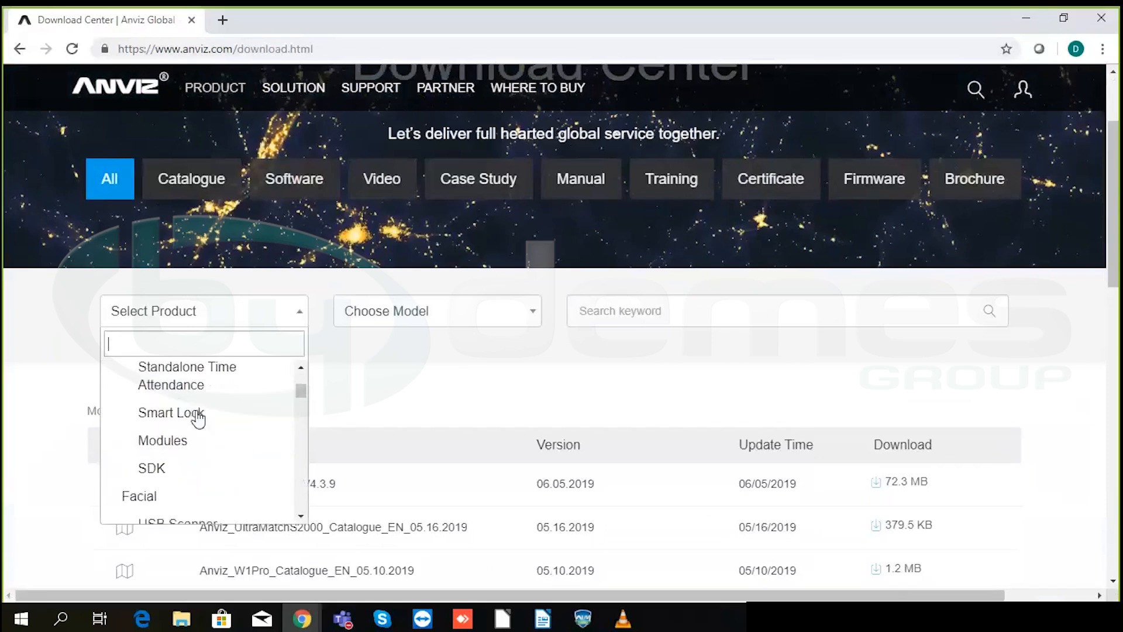
left_click(410, 312)
scroll(397, 421, "down", 5)
scroll(399, 435, "down", 2)
left_click(587, 413)
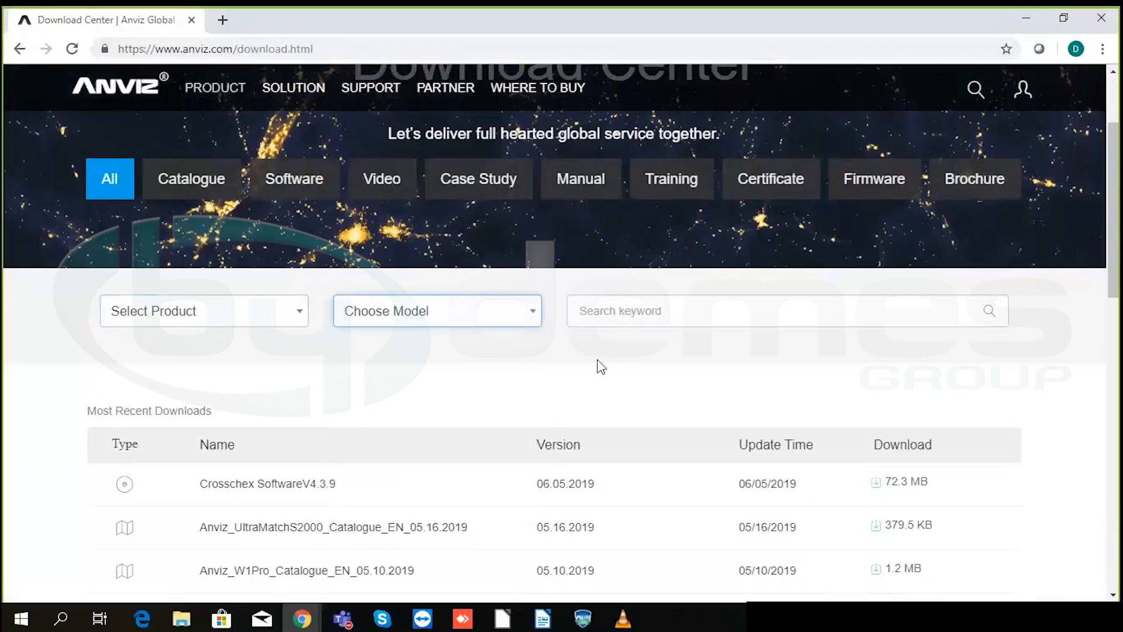
left_click(455, 322)
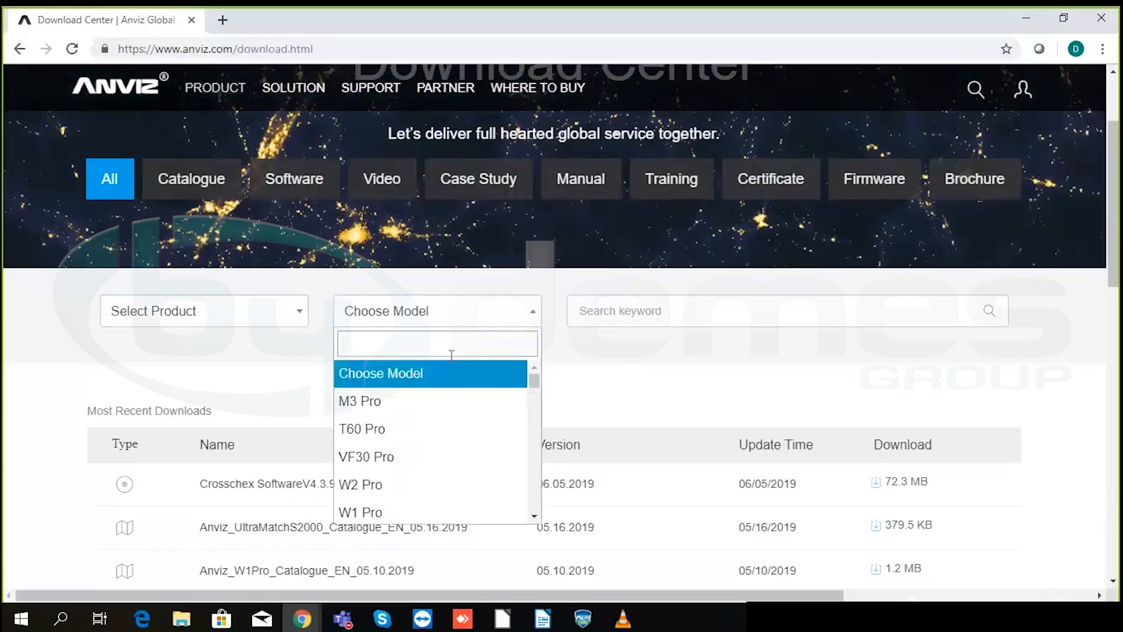
scroll(433, 433, "down", 3)
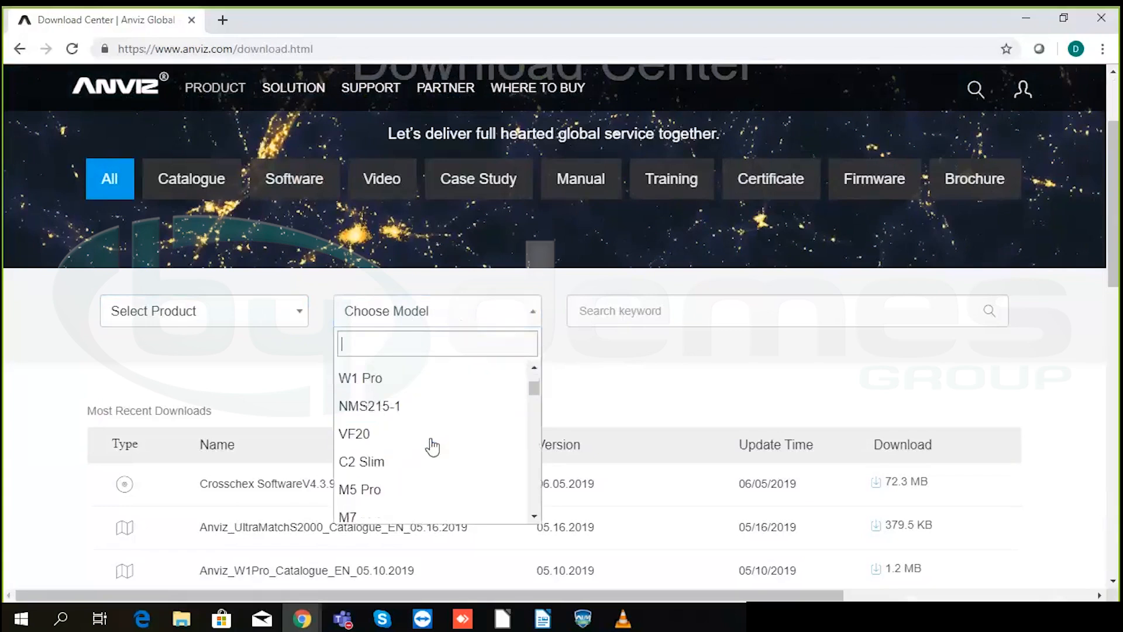
left_click(371, 490)
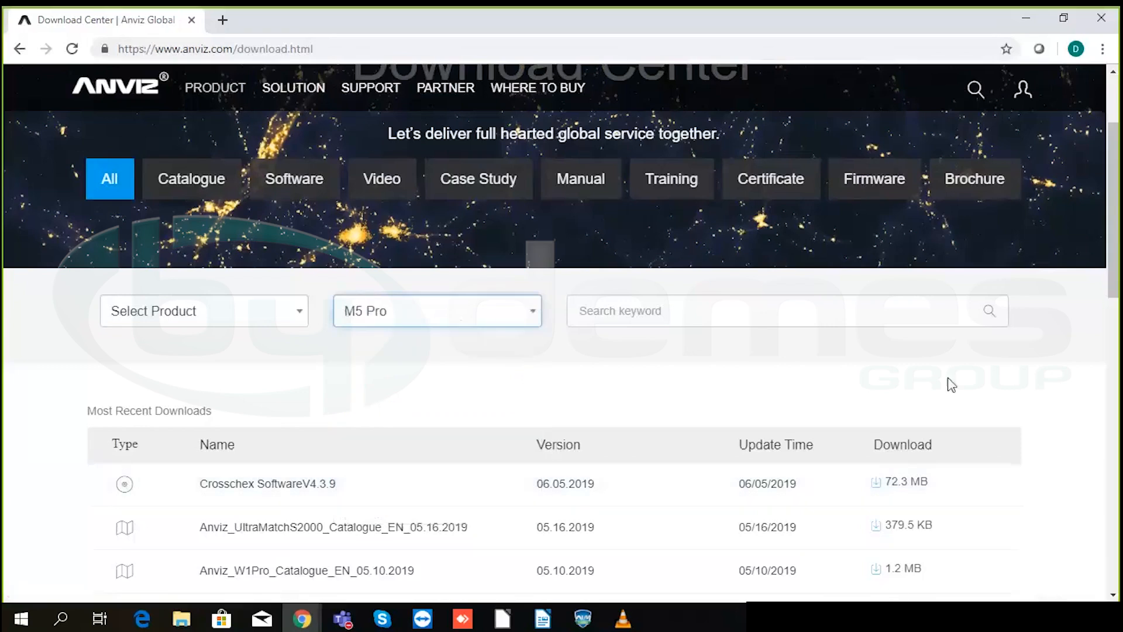
left_click(990, 311)
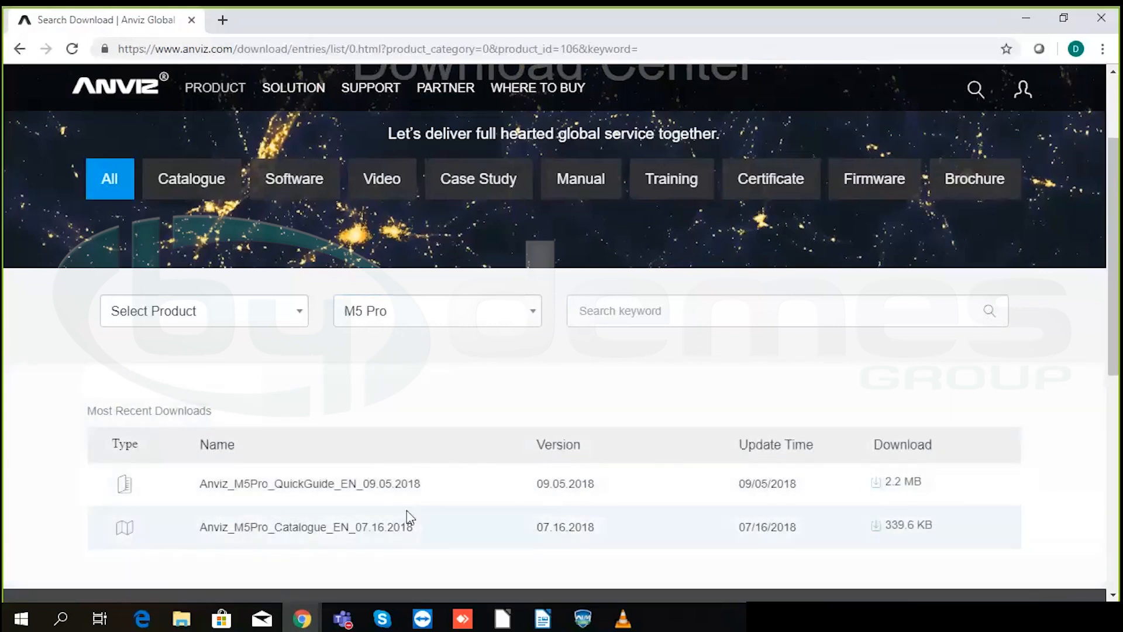
scroll(353, 500, "down", 2)
scroll(351, 500, "down", 1)
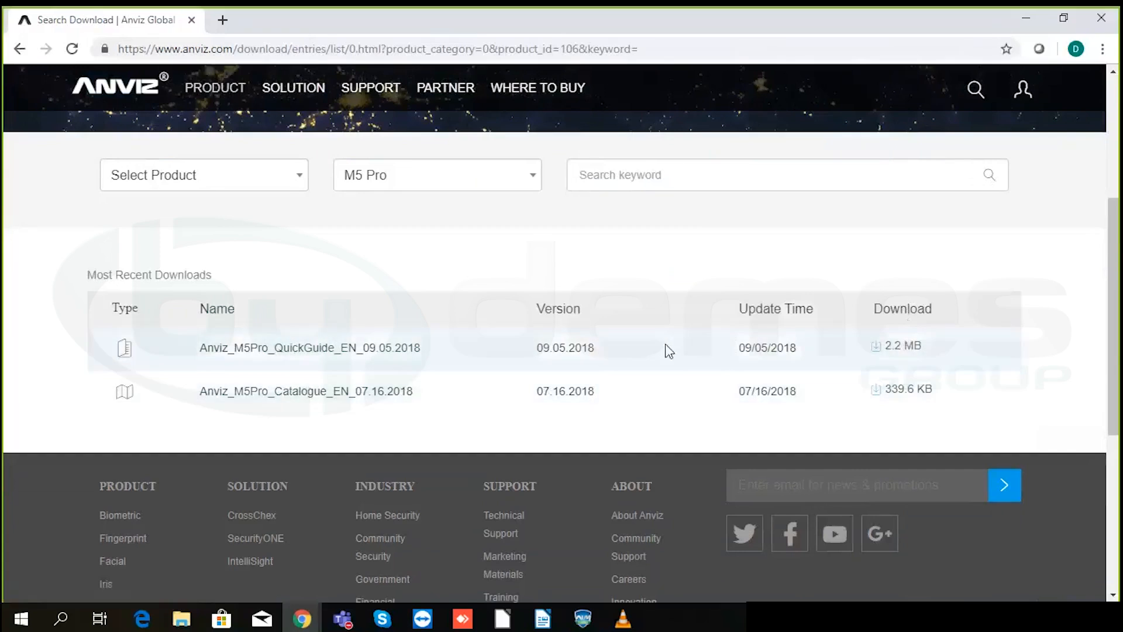
right_click(900, 346)
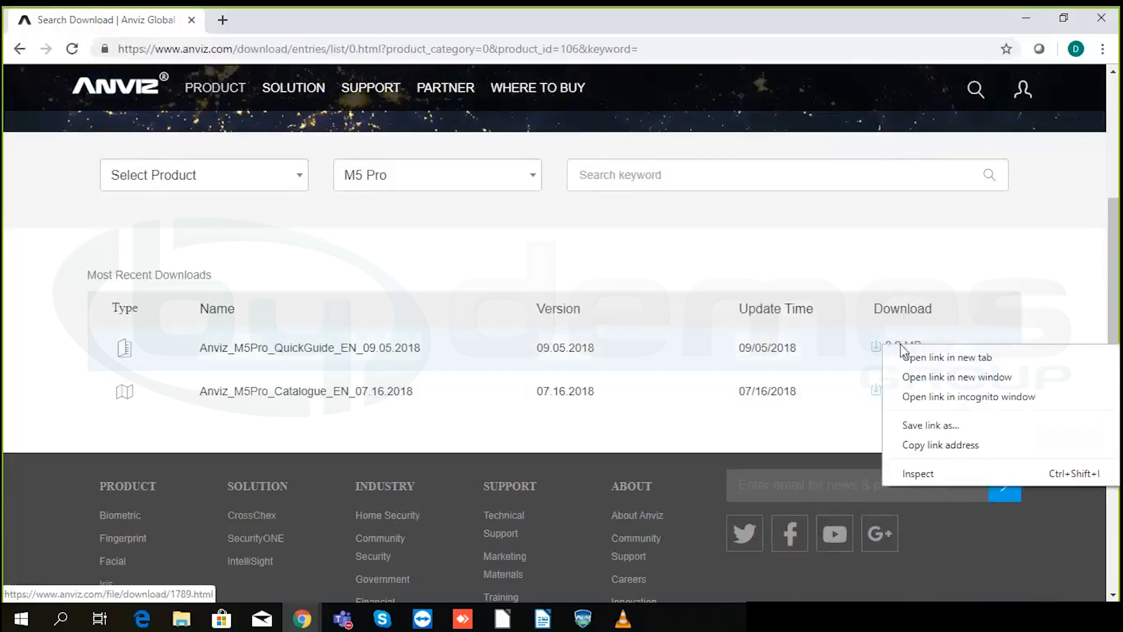
left_click(932, 448)
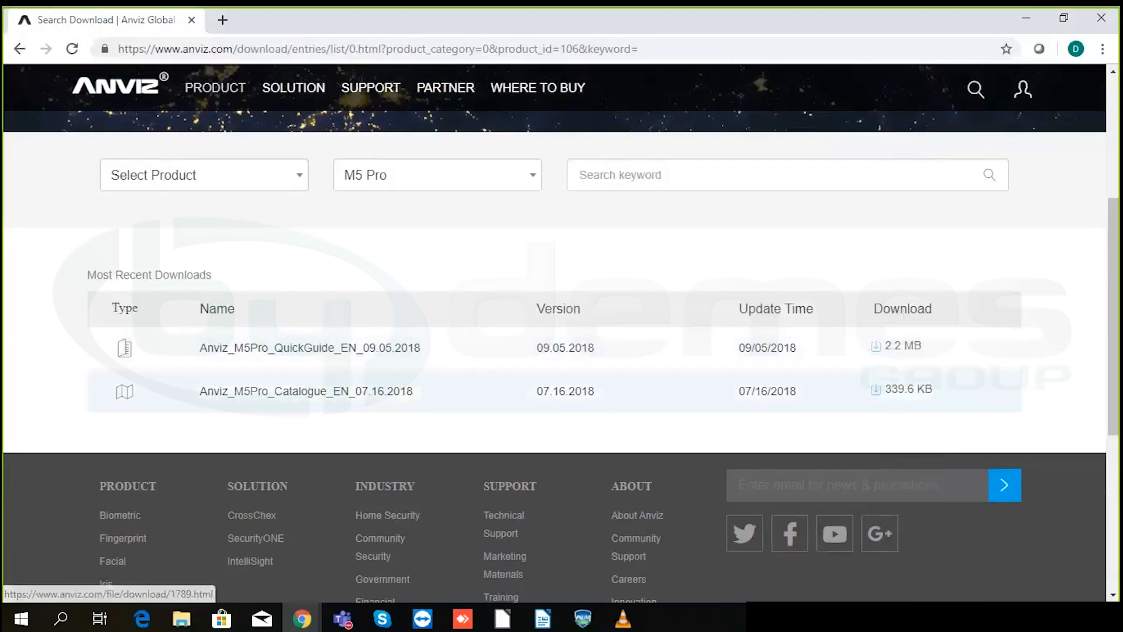
left_click(223, 21)
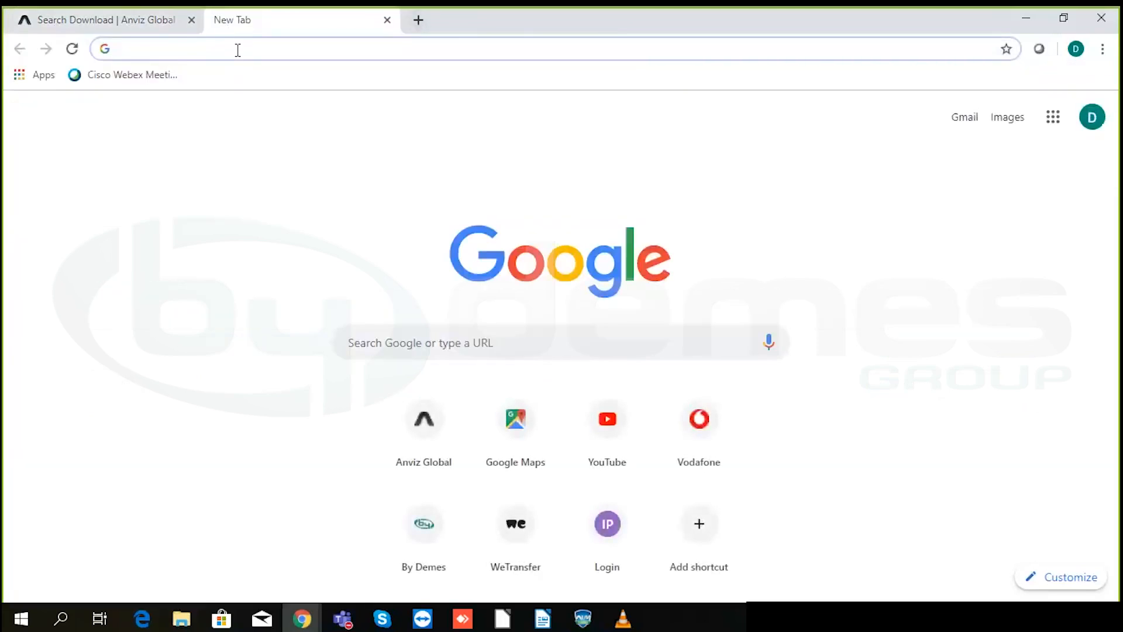
right_click(237, 49)
left_click(283, 161)
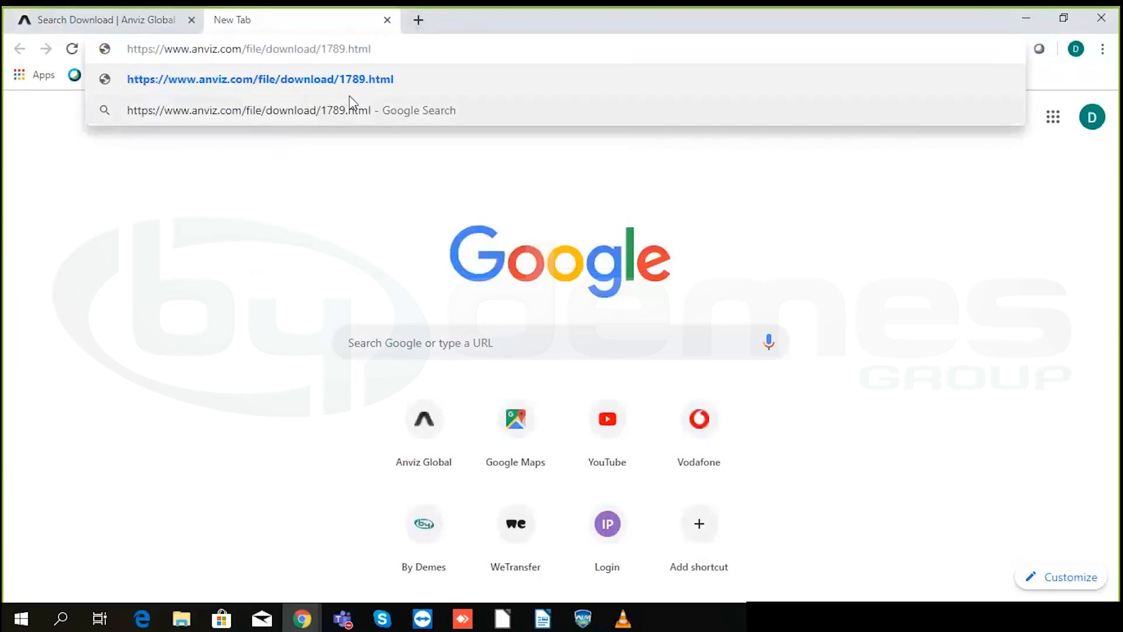
left_click(387, 21)
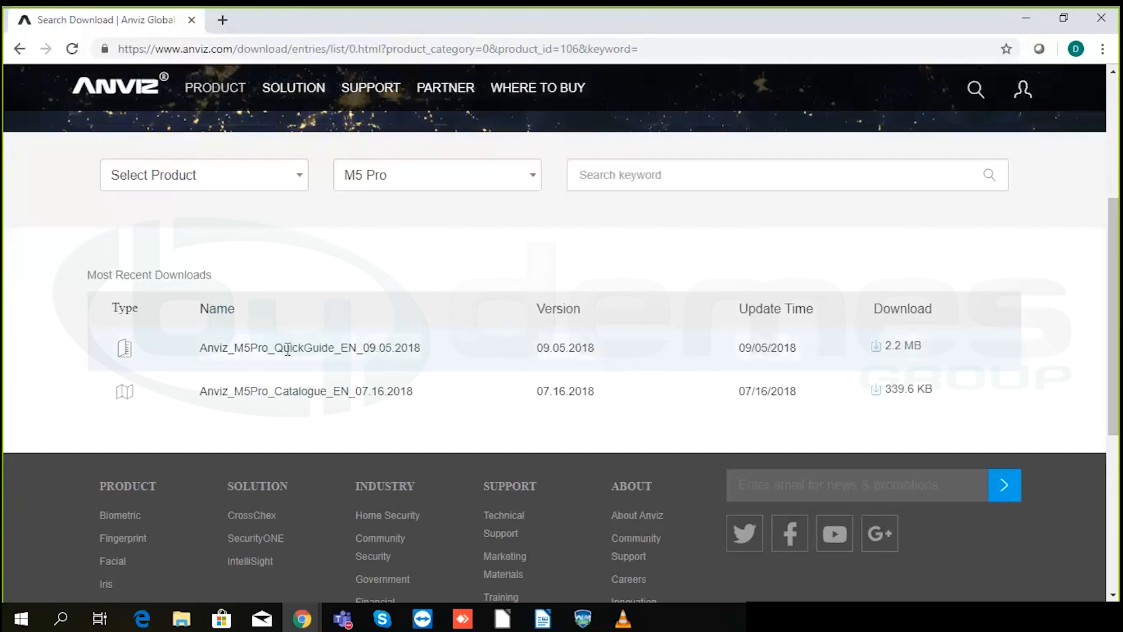
- Save the 2.2 MB M5 Pro QuickGuide PDF to Downloads, replacing the existing copy
left_click(888, 349)
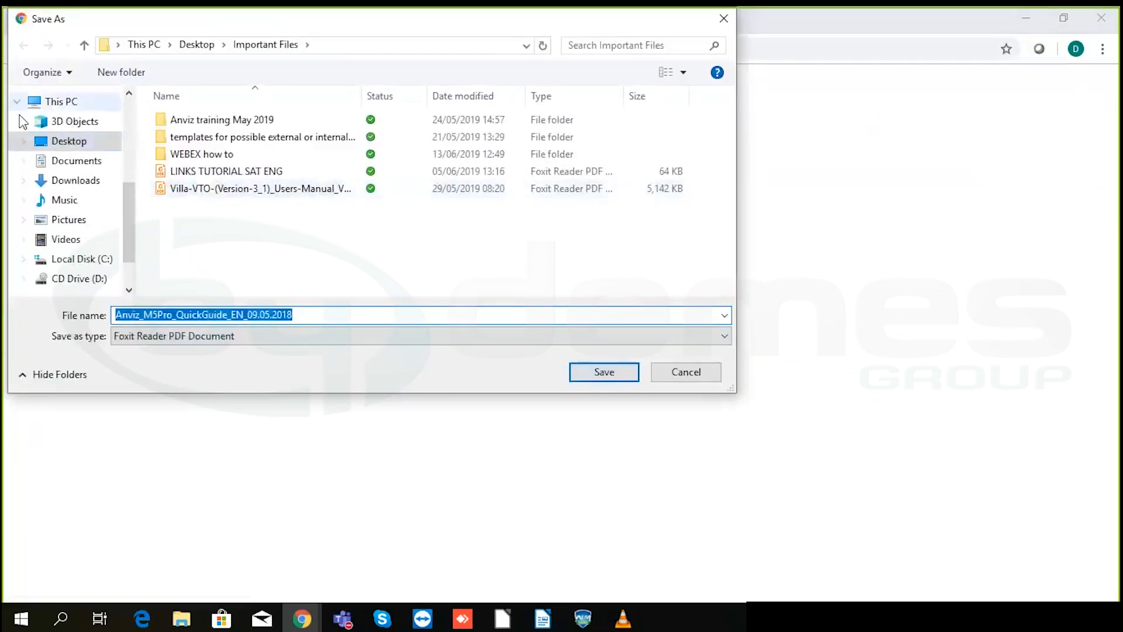
left_click(56, 151)
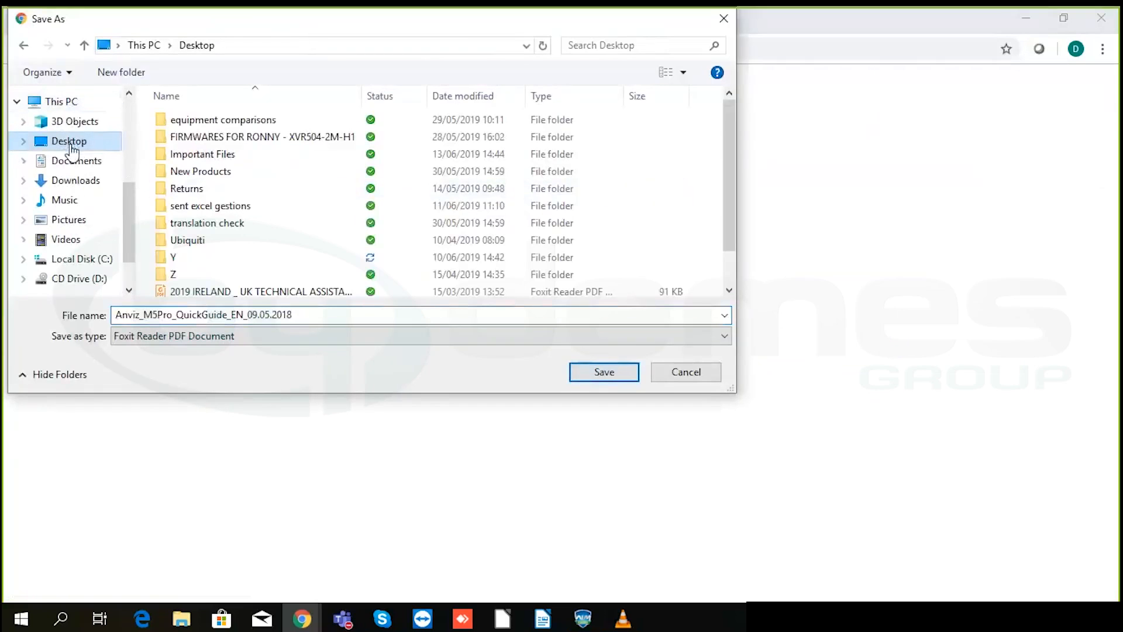
left_click(72, 182)
scroll(419, 206, "down", 2)
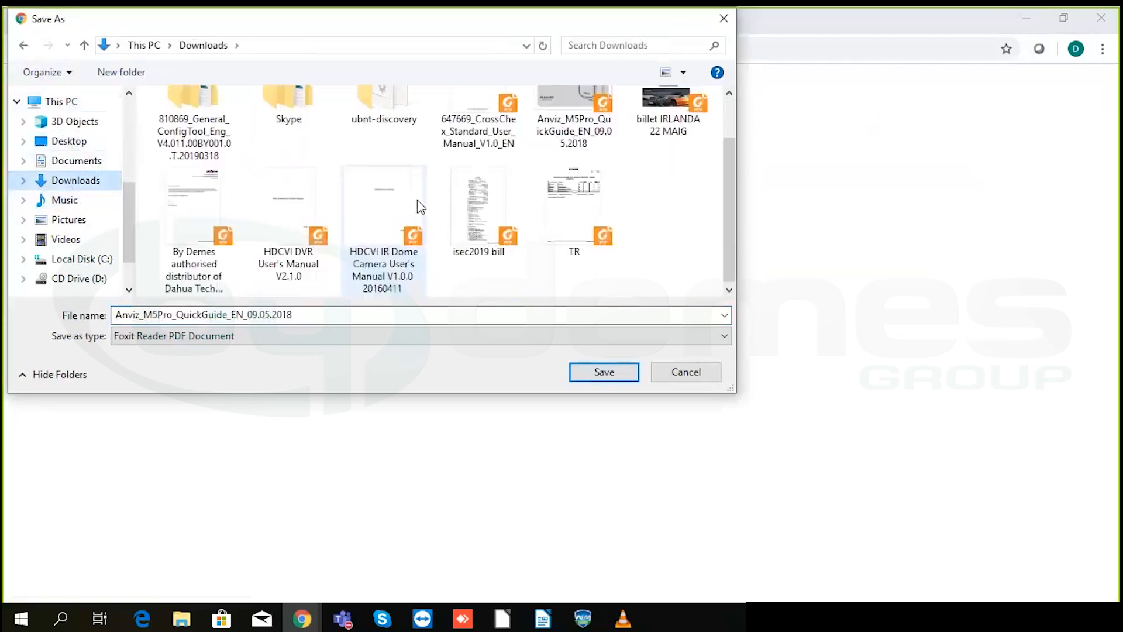
scroll(422, 206, "up", 2)
double_click(577, 195)
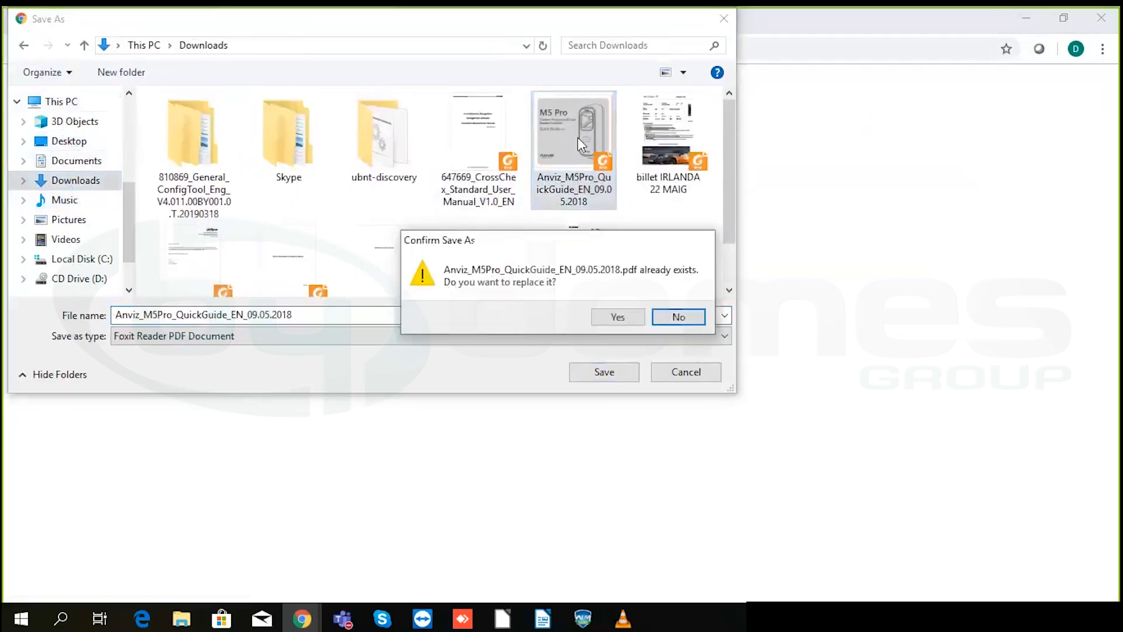
left_click(617, 316)
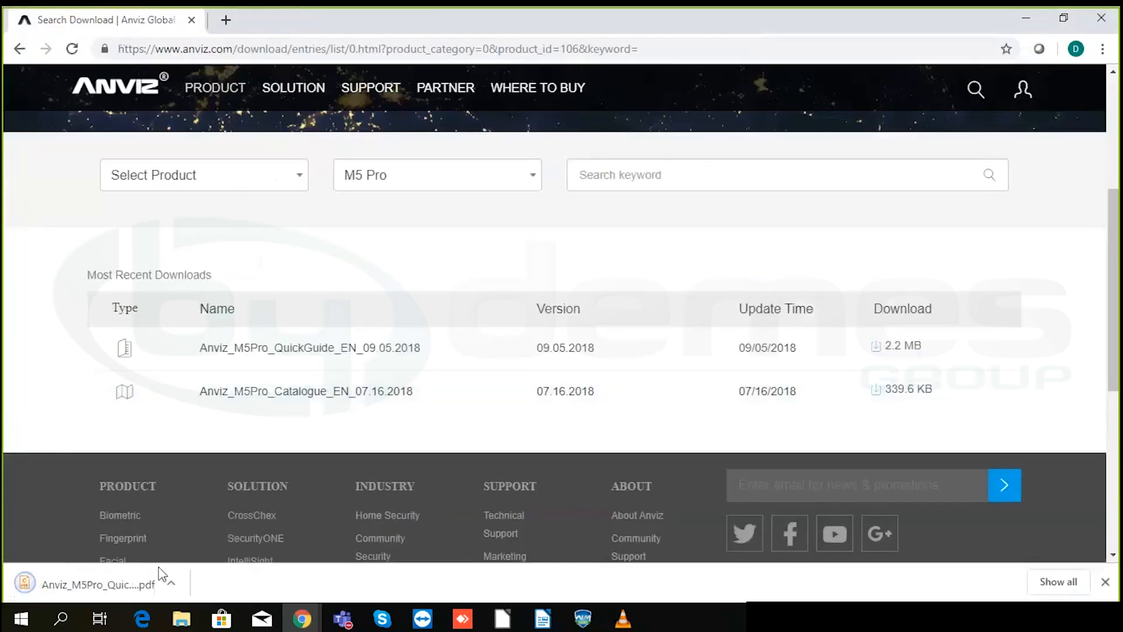
left_click(131, 585)
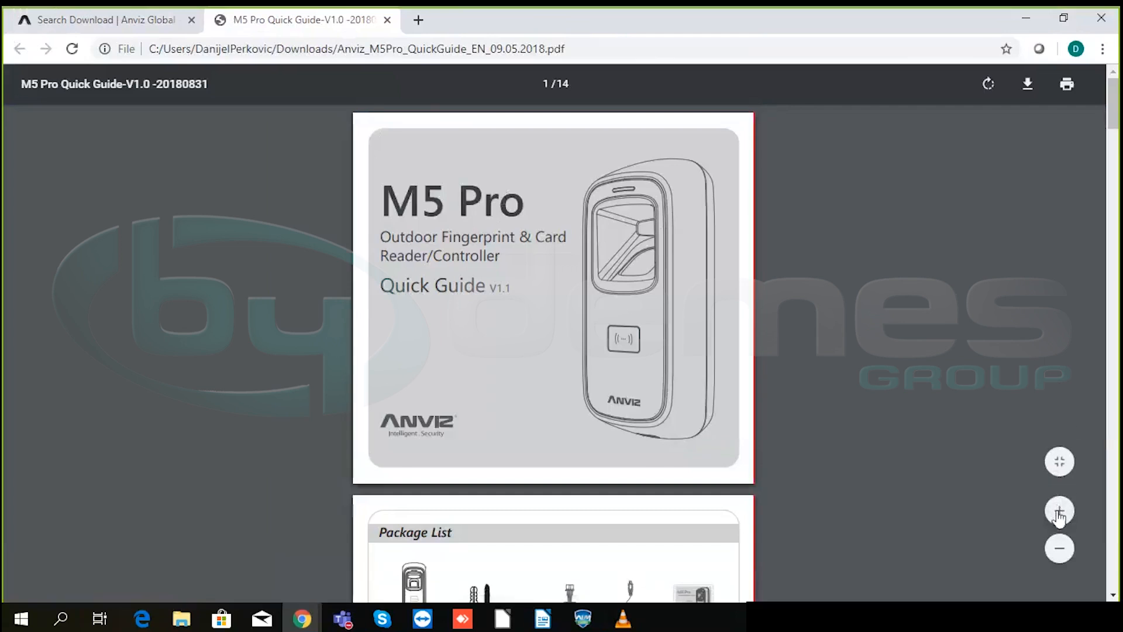
- Zoom the quick guide cover in to full width
left_click(1059, 513)
left_click(1058, 513)
left_click(1057, 514)
left_click(1056, 516)
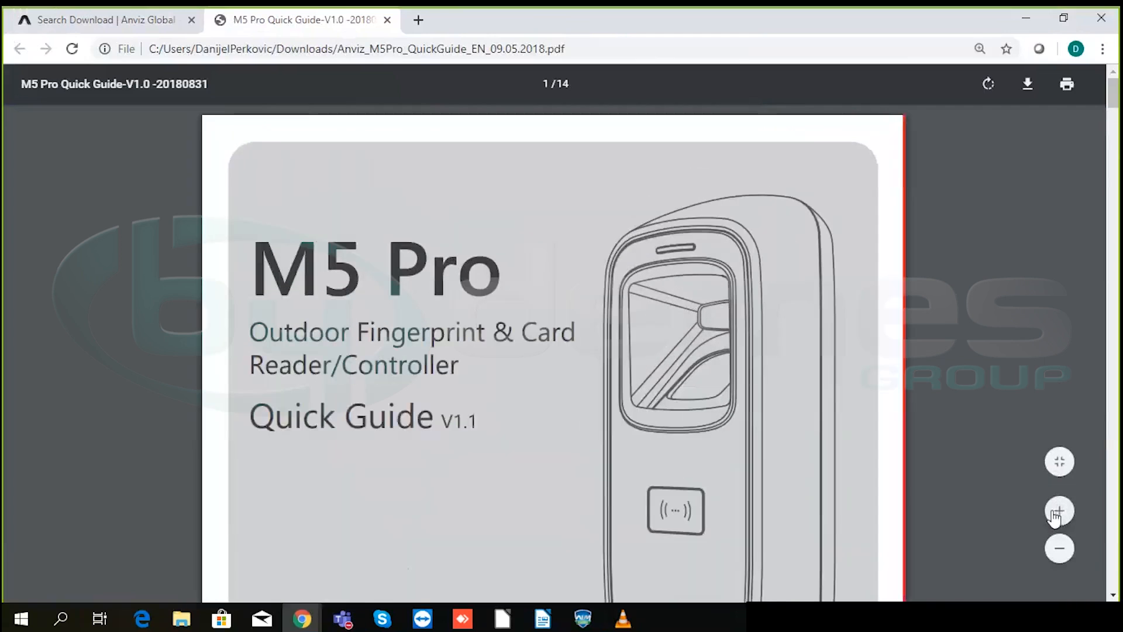
- Scroll past Package List and Installation Diagram to the Wiring Instruction cable colour table
scroll(821, 354, "down", 15)
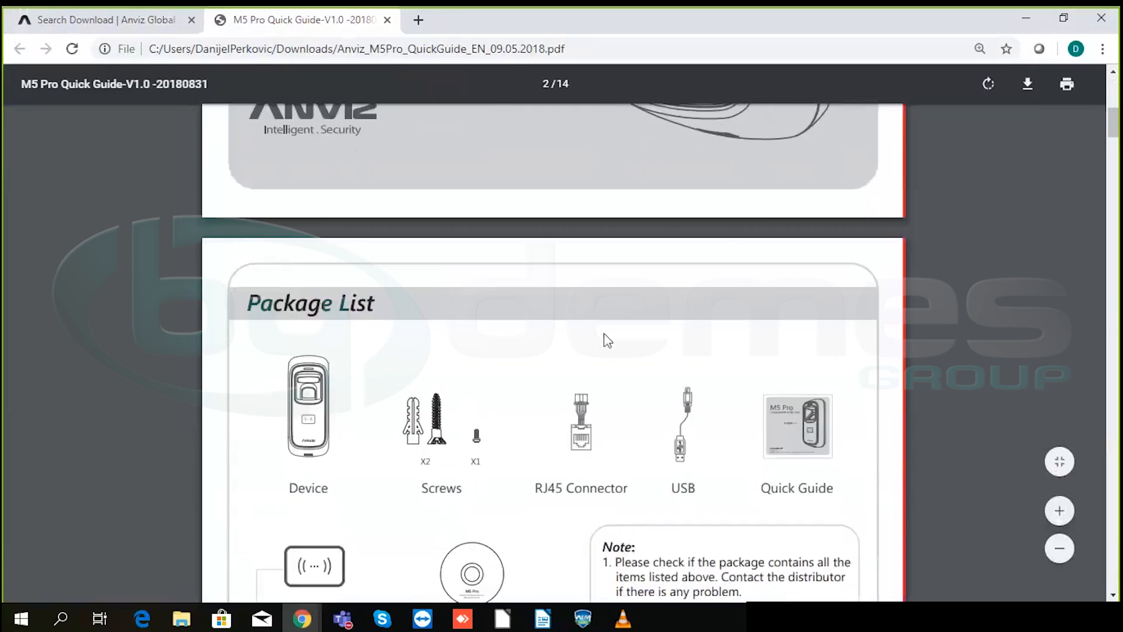
scroll(608, 341, "down", 2)
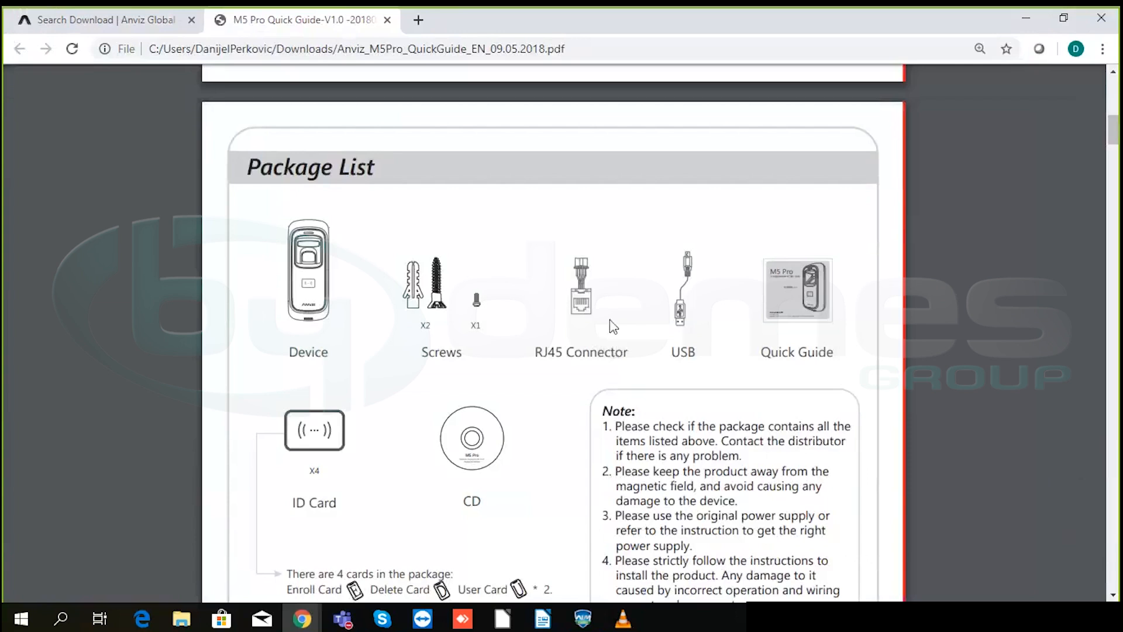
scroll(567, 286, "down", 8)
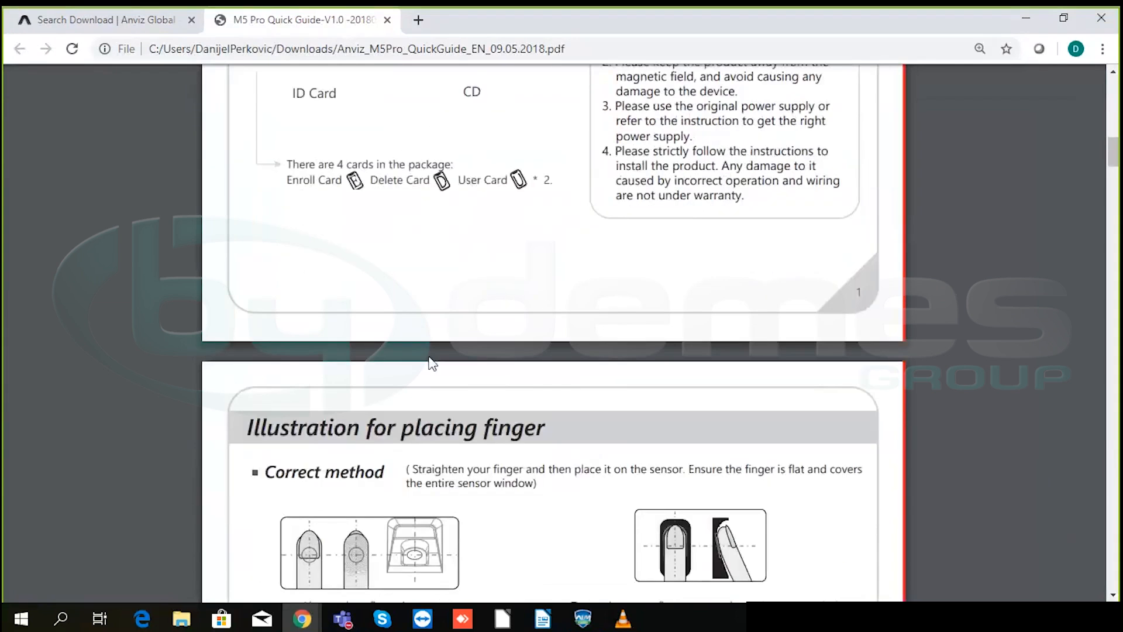
scroll(477, 327, "up", 7)
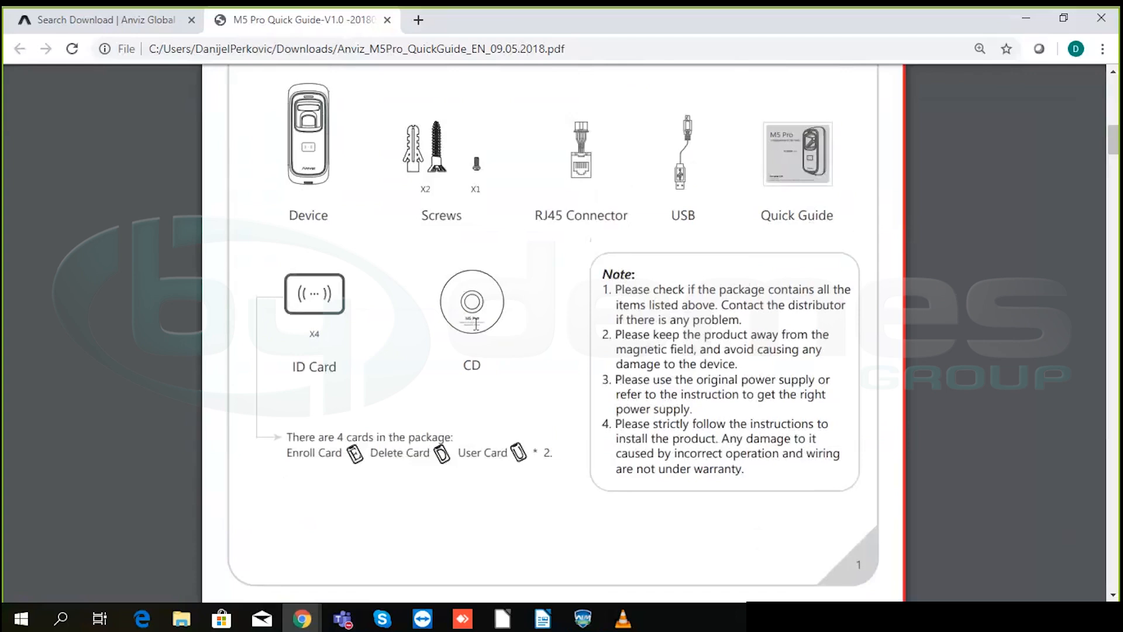
scroll(476, 323, "down", 8)
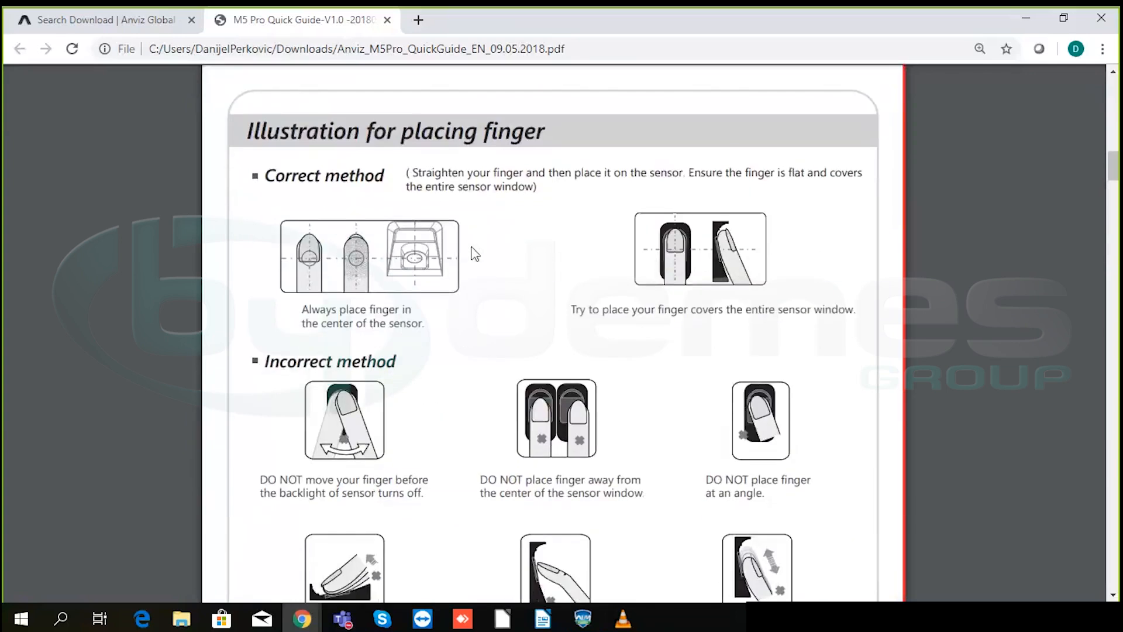
scroll(474, 253, "down", 10)
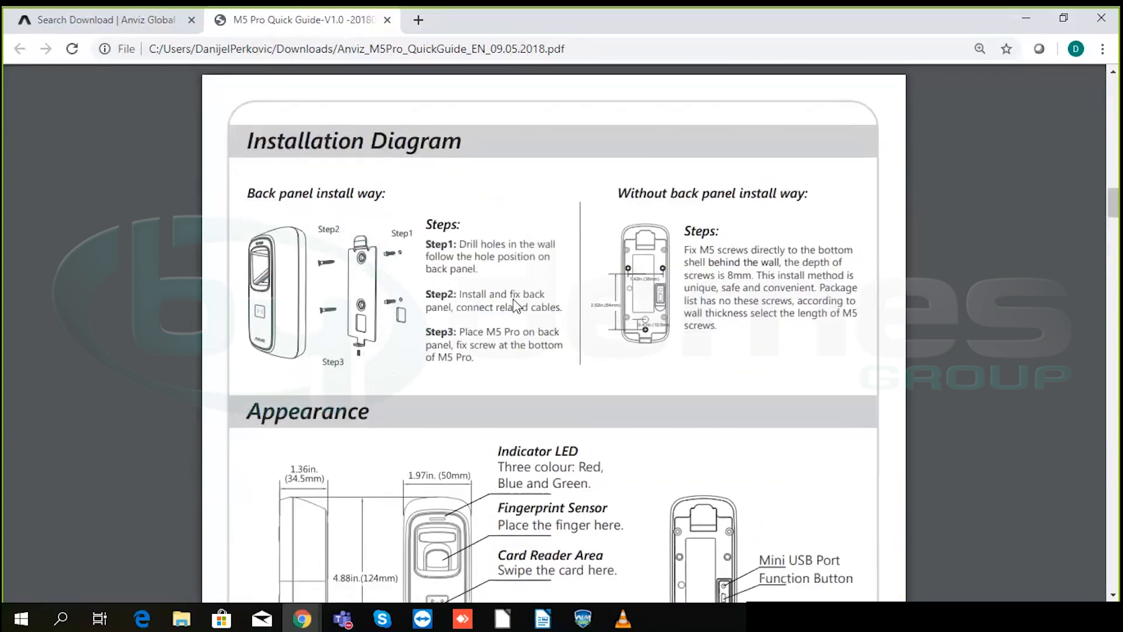
scroll(515, 304, "down", 10)
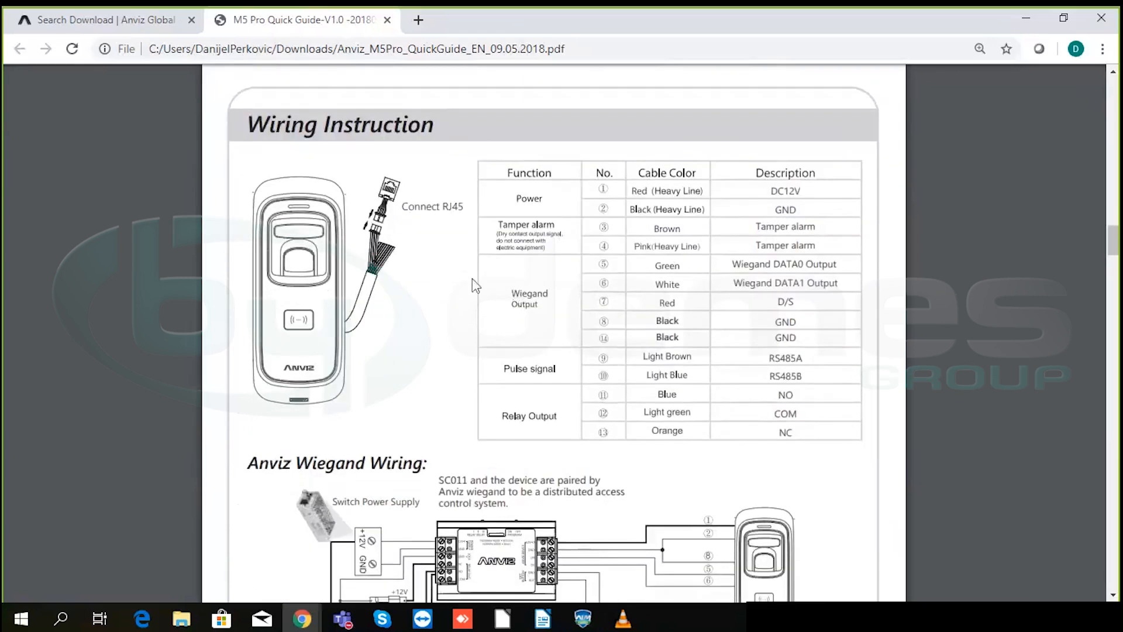
mouse_move(1089, 507)
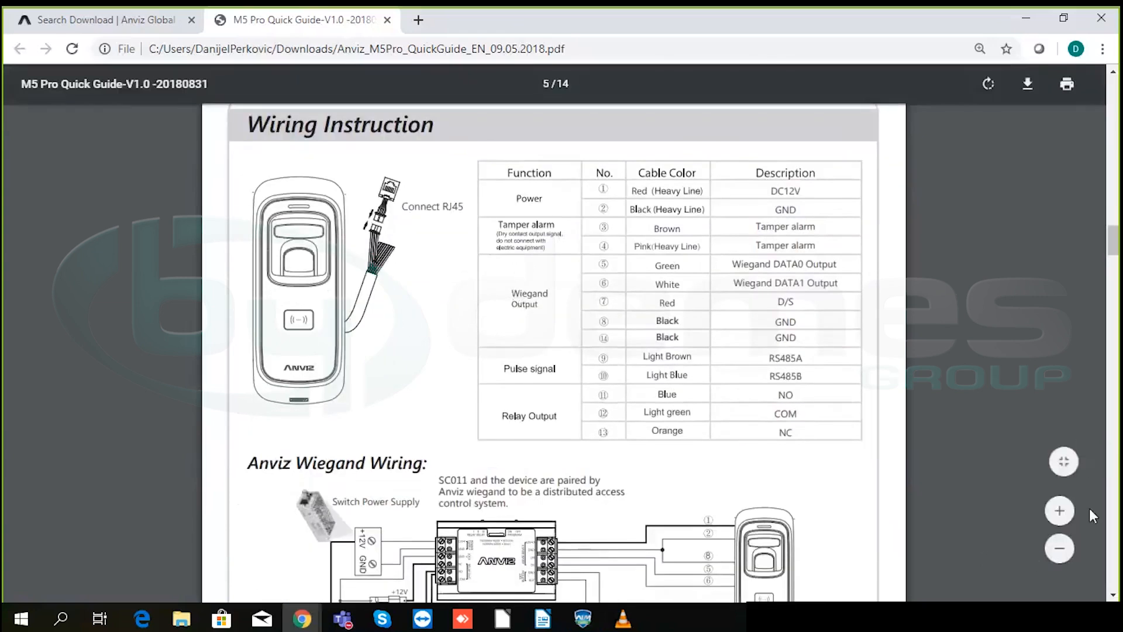
- Zoom in one step and scroll to the Mini USB method for connecting M5 Pro to software
left_click(1060, 511)
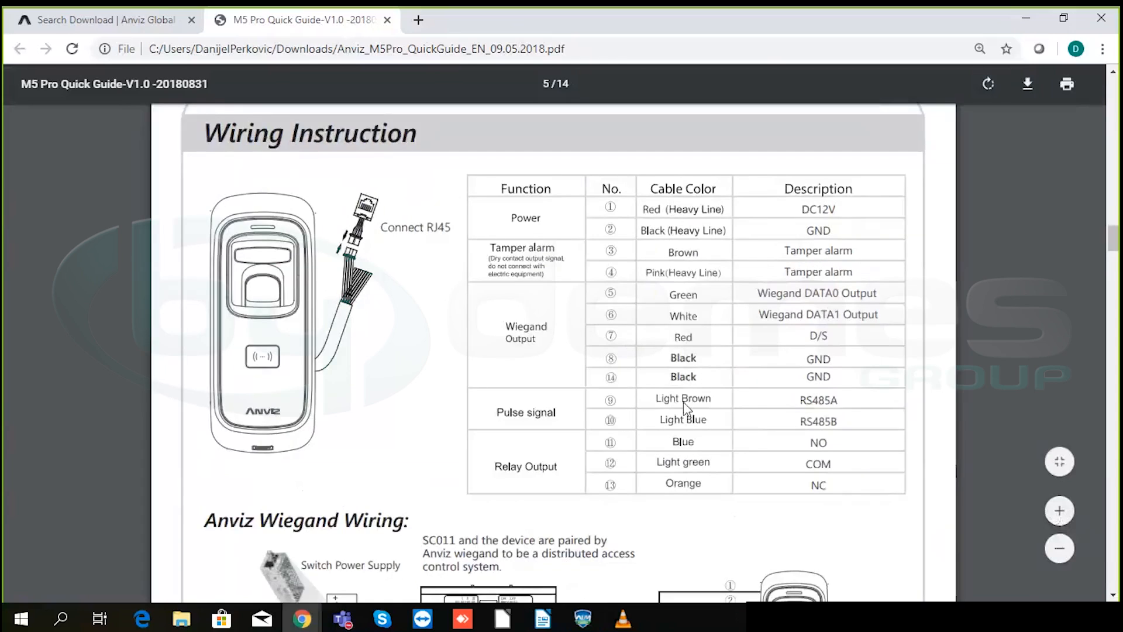
scroll(335, 345, "down", 7)
scroll(335, 345, "down", 12)
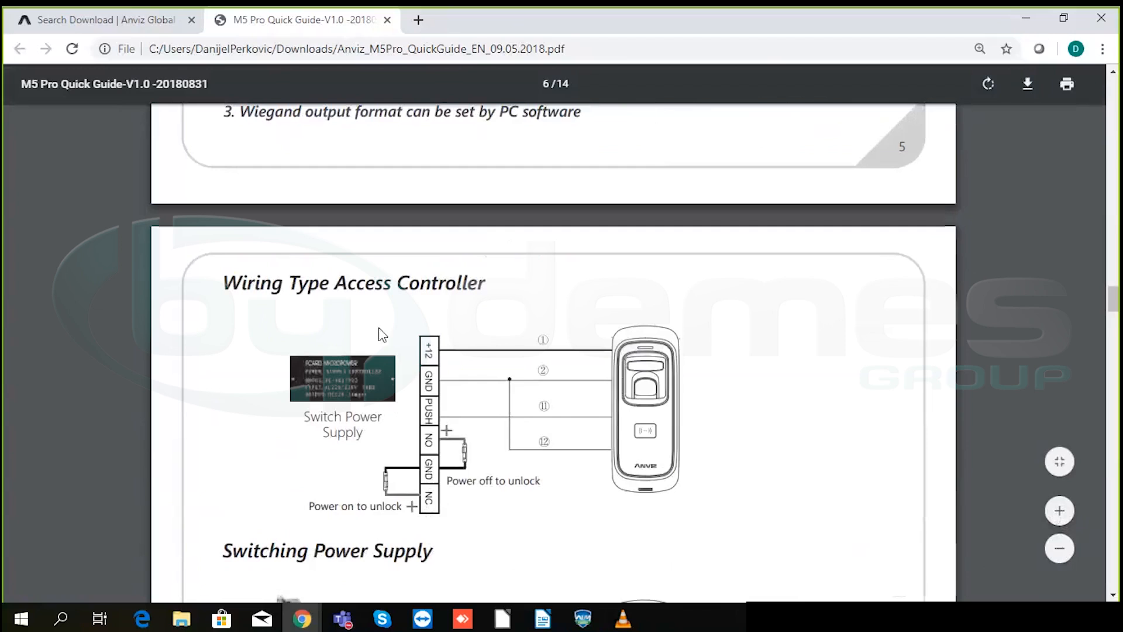
scroll(383, 319, "down", 7)
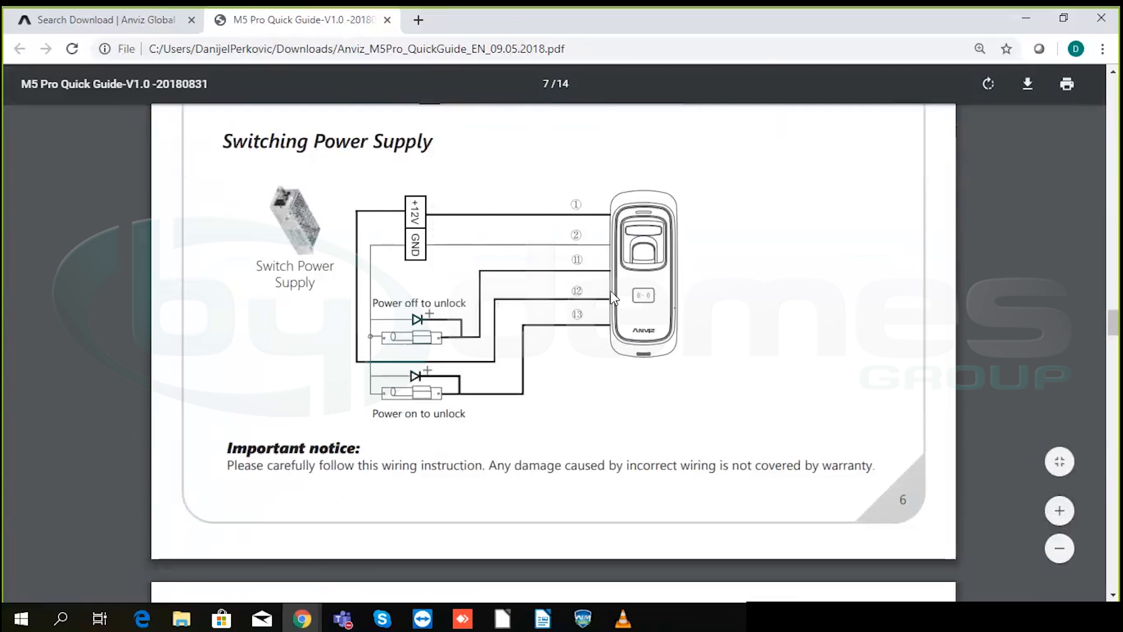
scroll(602, 290, "down", 7)
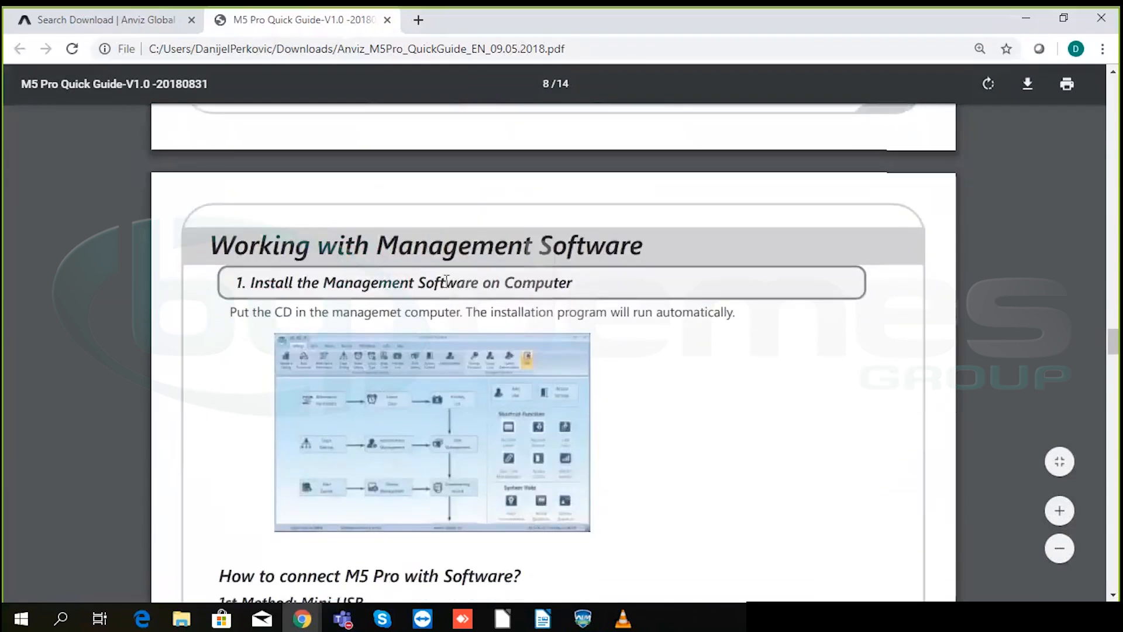
scroll(447, 283, "down", 2)
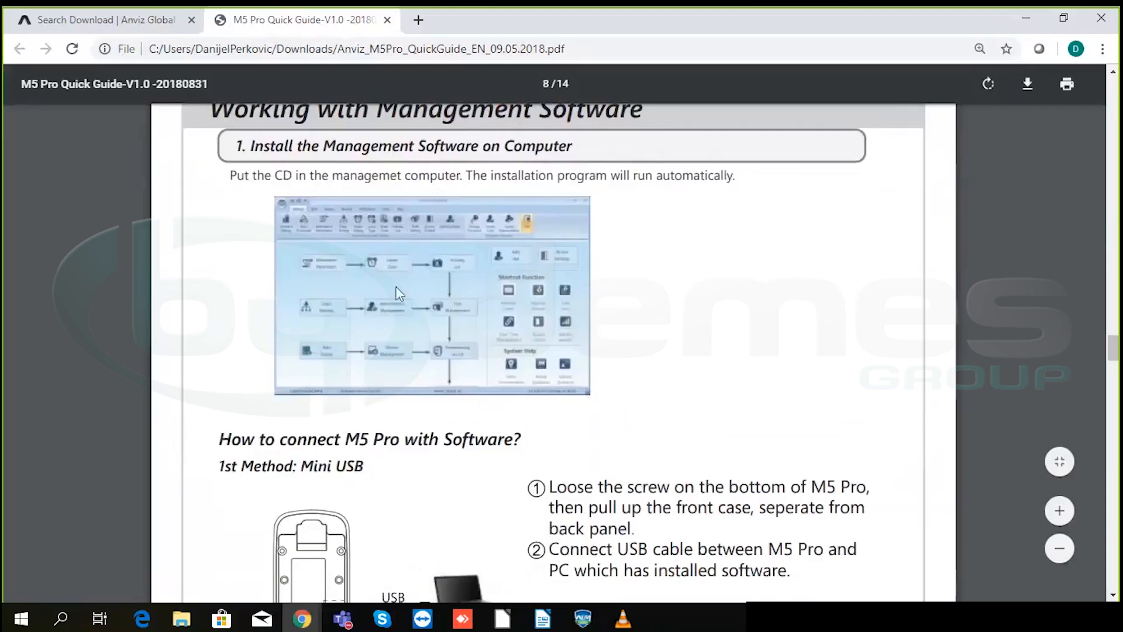
scroll(695, 328, "down", 2)
scroll(695, 327, "down", 2)
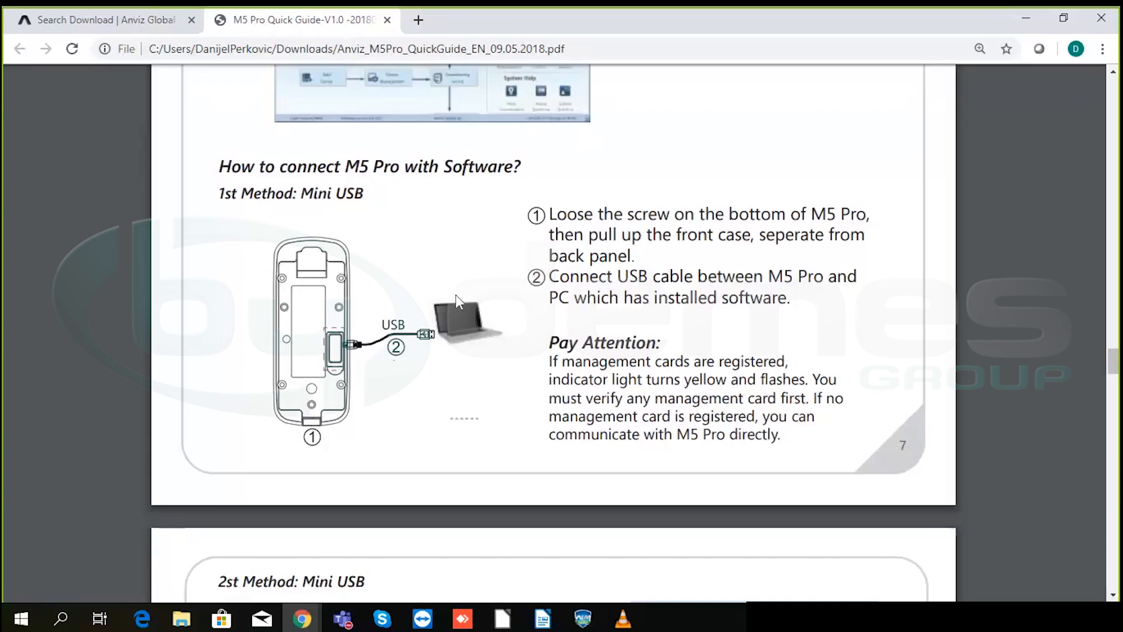
- Scroll past the second method and CrossChex features to the Function Button section on Enroll/Delete cards
scroll(465, 291, "down", 5)
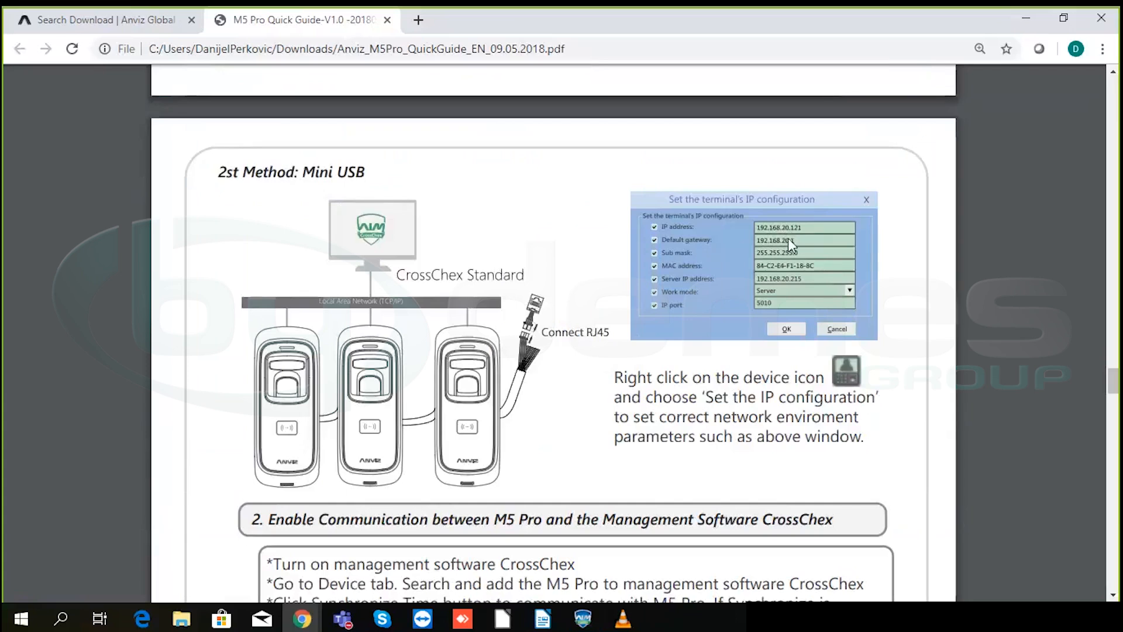
scroll(783, 232, "down", 12)
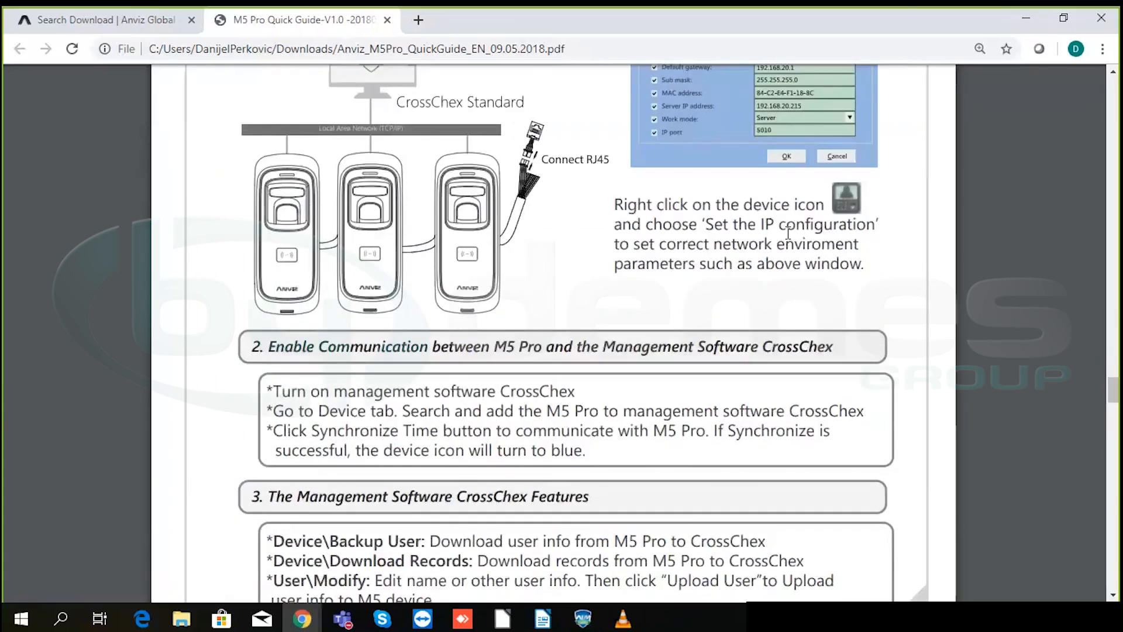
scroll(787, 235, "down", 4)
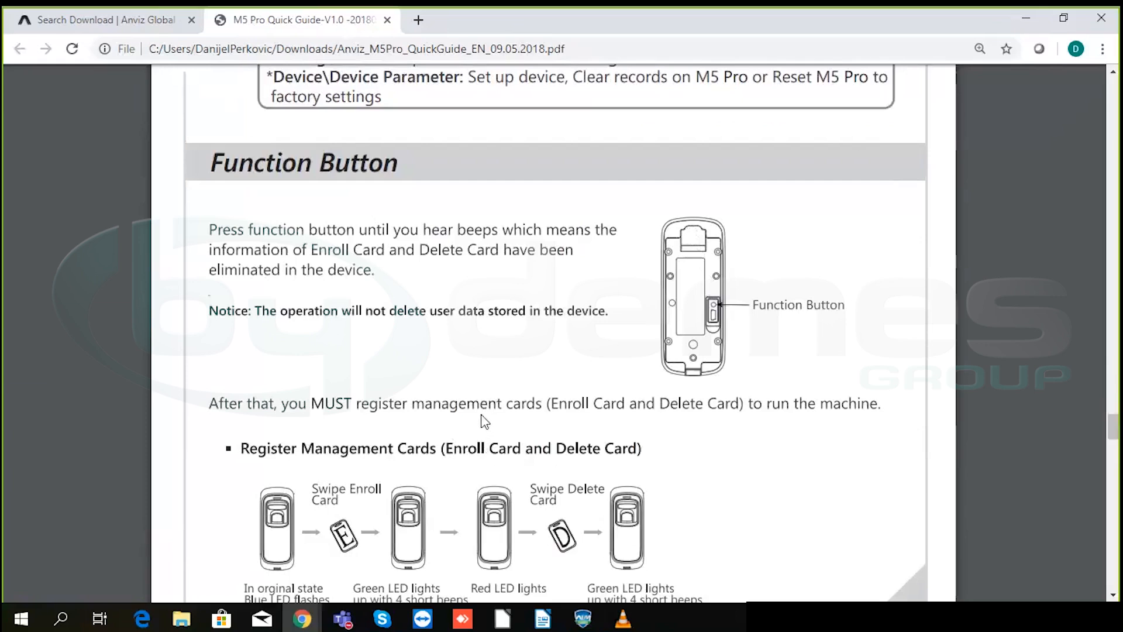
scroll(483, 418, "down", 2)
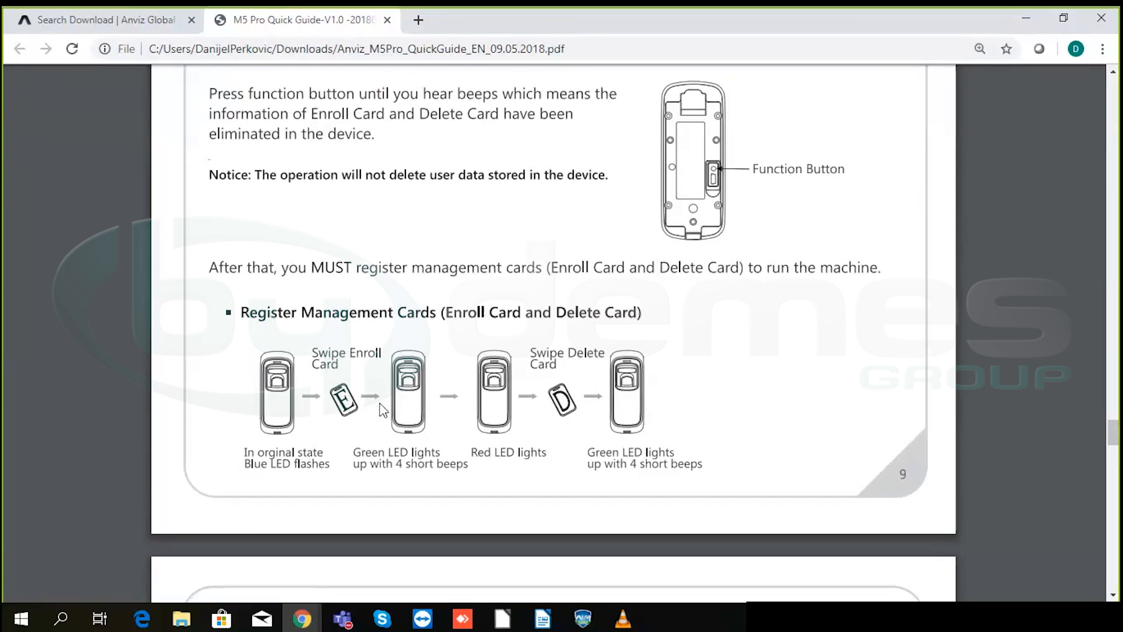
scroll(718, 356, "down", 2)
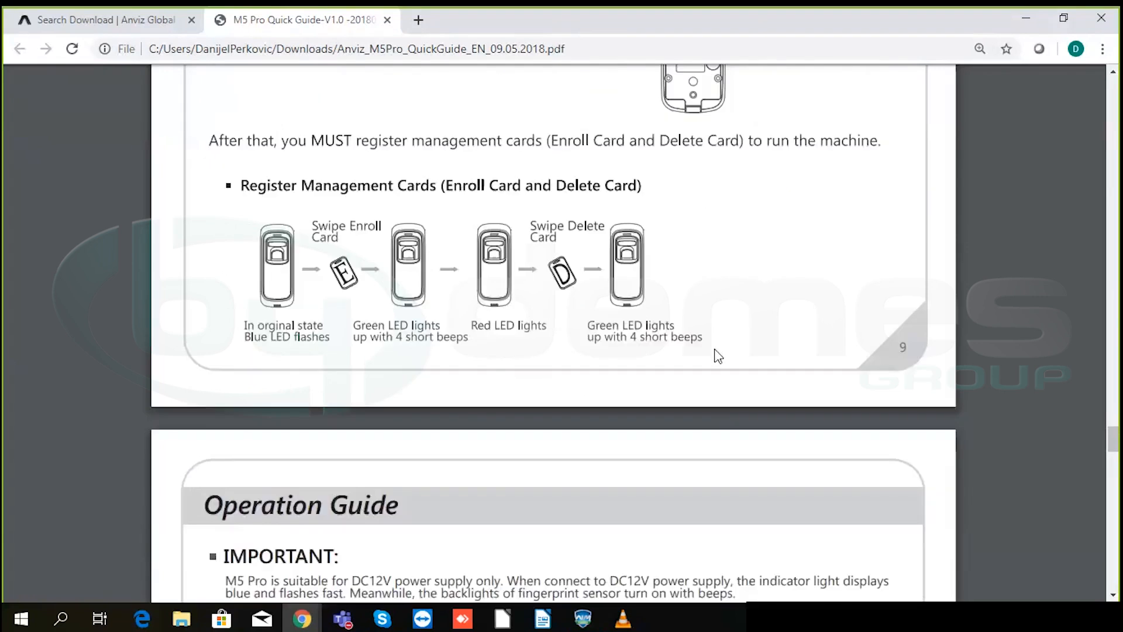
scroll(718, 356, "down", 2)
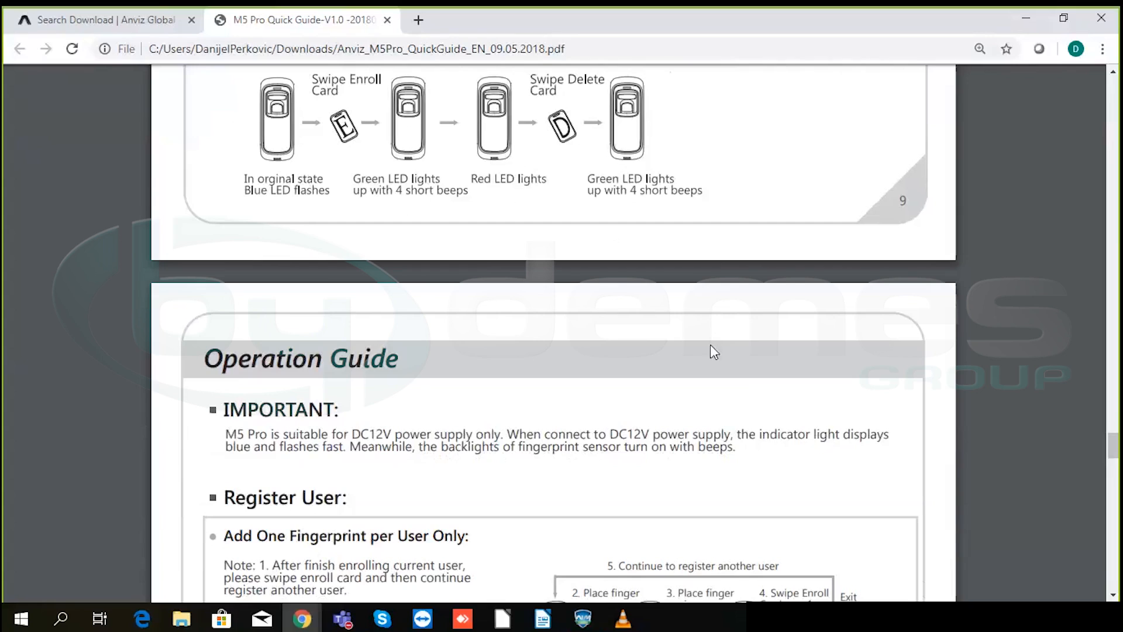
scroll(643, 360, "down", 7)
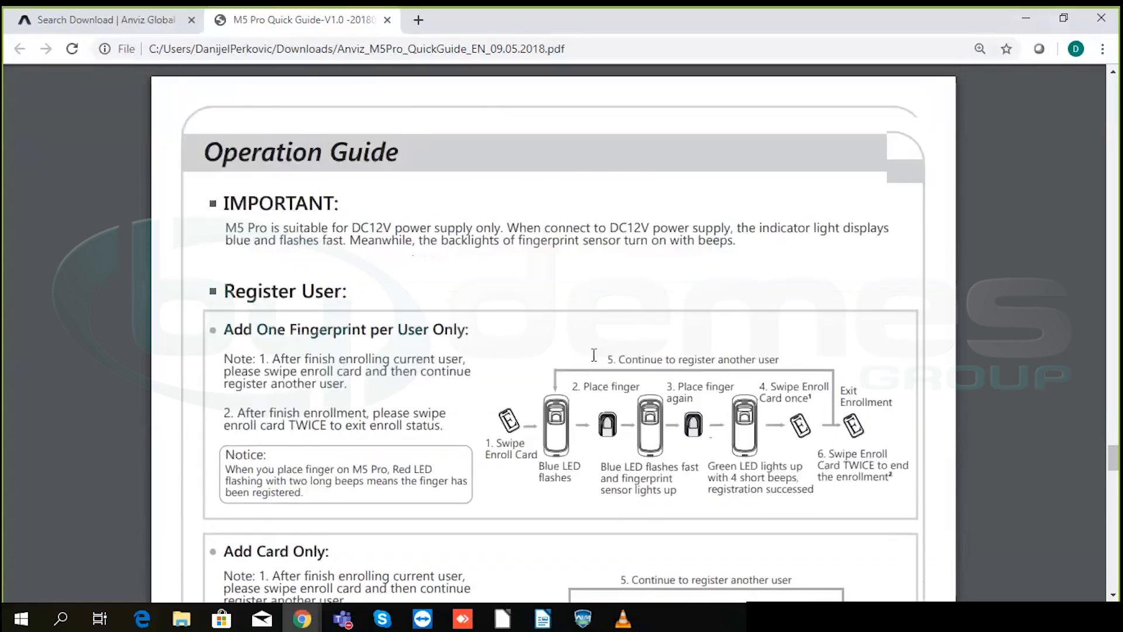
scroll(592, 359, "up", 8)
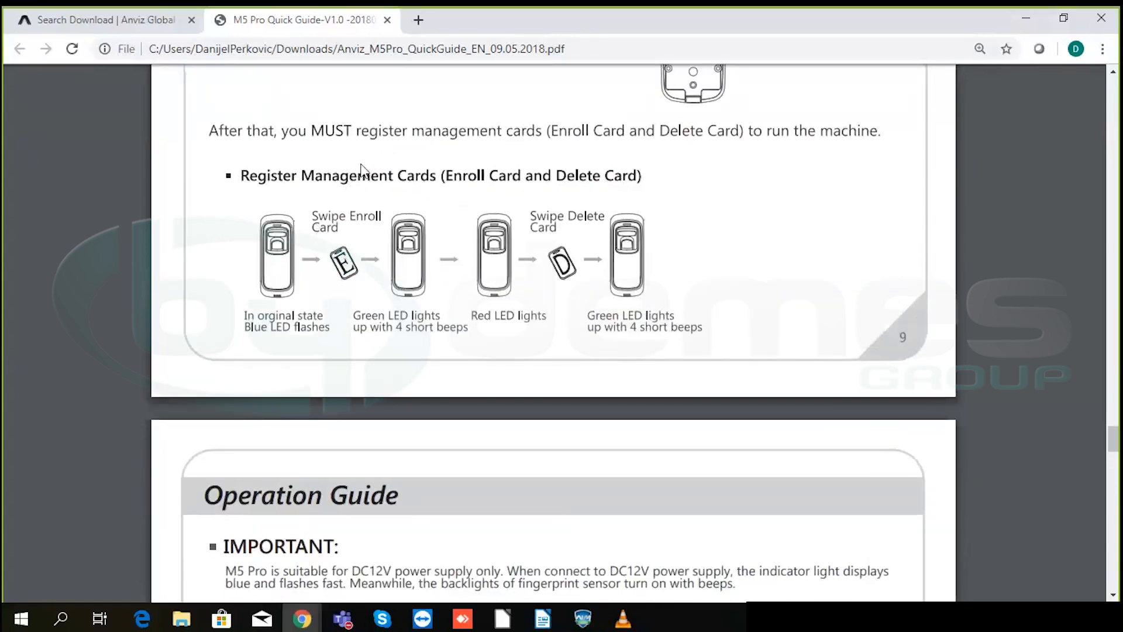
scroll(415, 310, "down", 2)
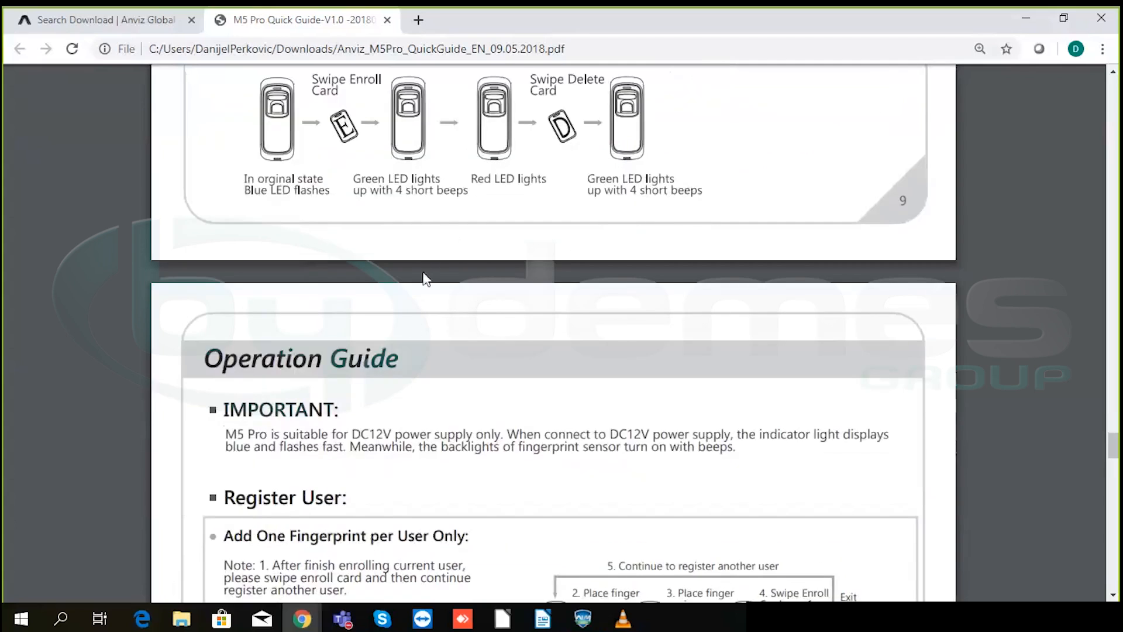
scroll(424, 278, "down", 4)
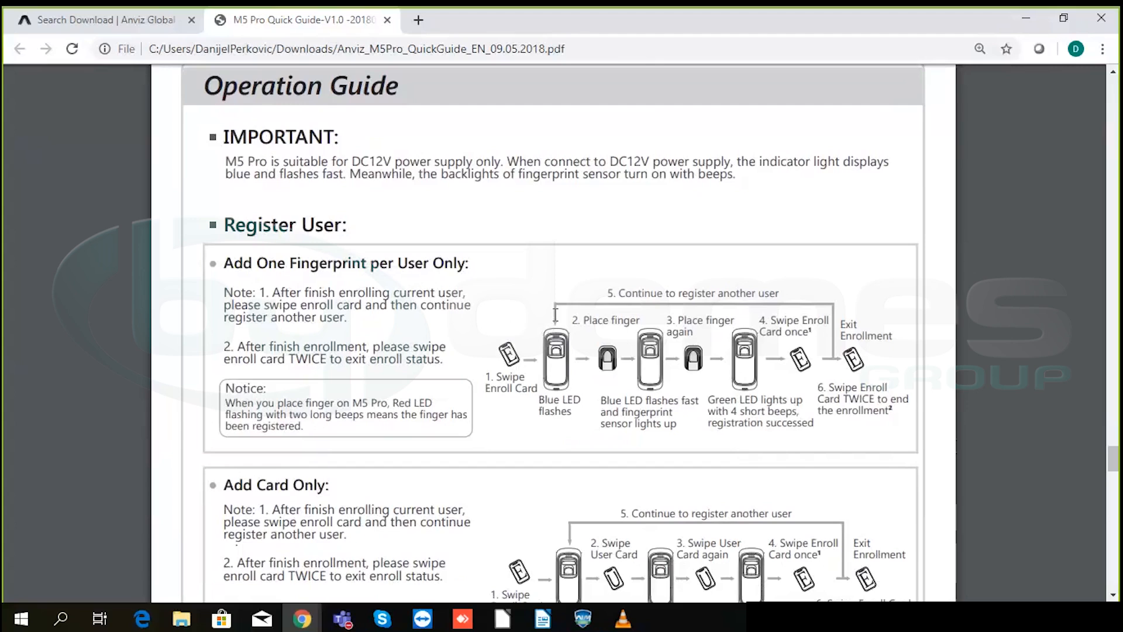
scroll(555, 314, "down", 6)
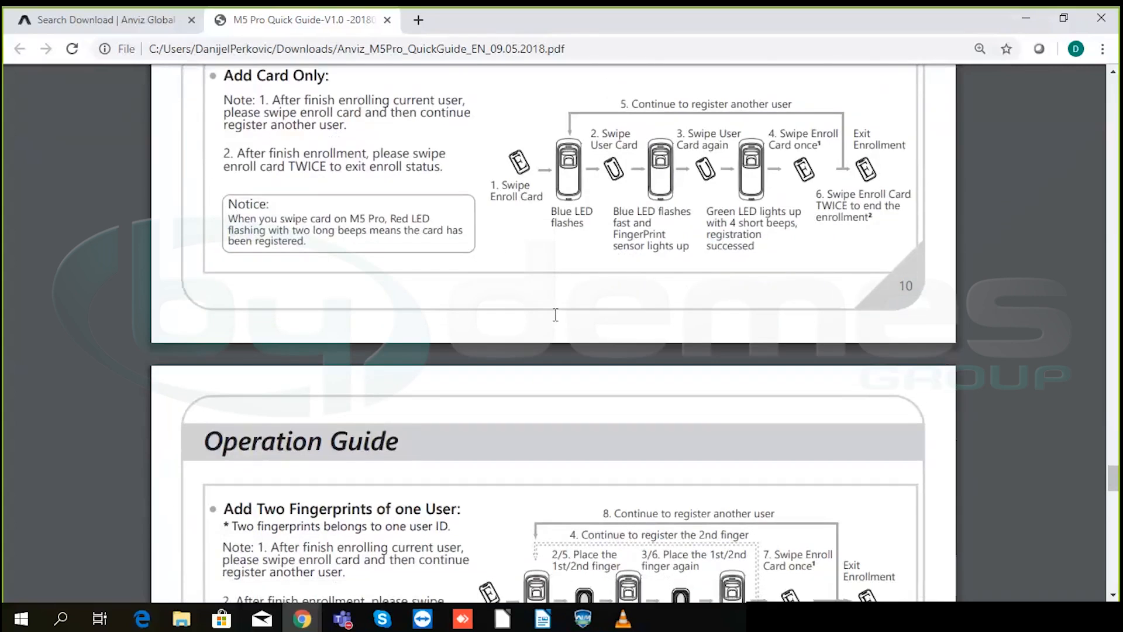
scroll(556, 314, "down", 6)
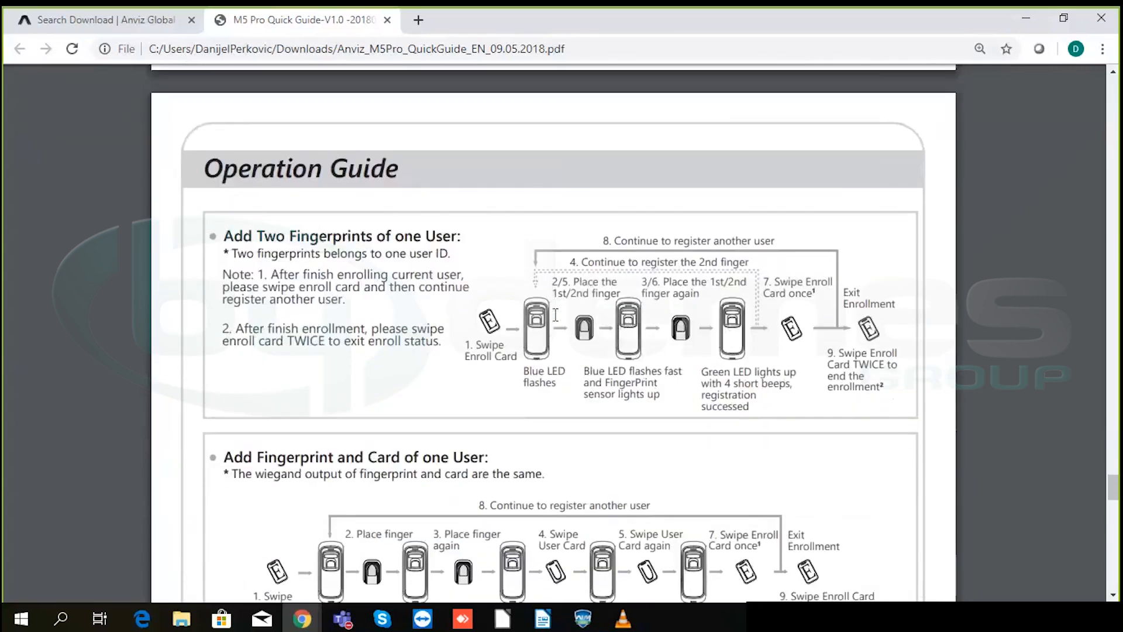
scroll(555, 315, "up", 15)
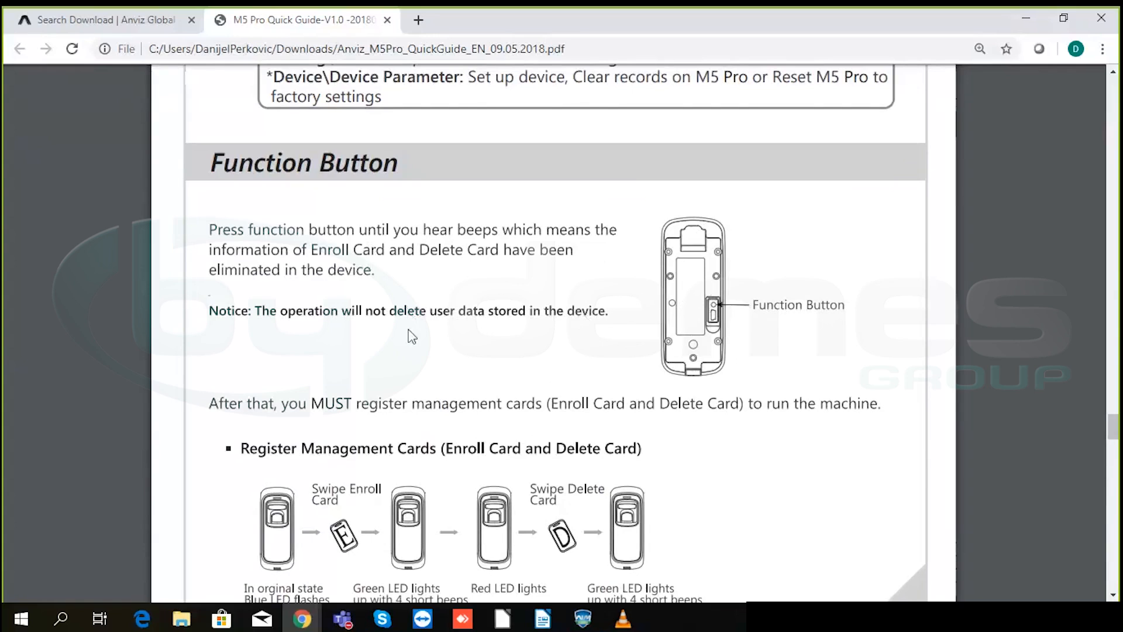
scroll(414, 334, "down", 10)
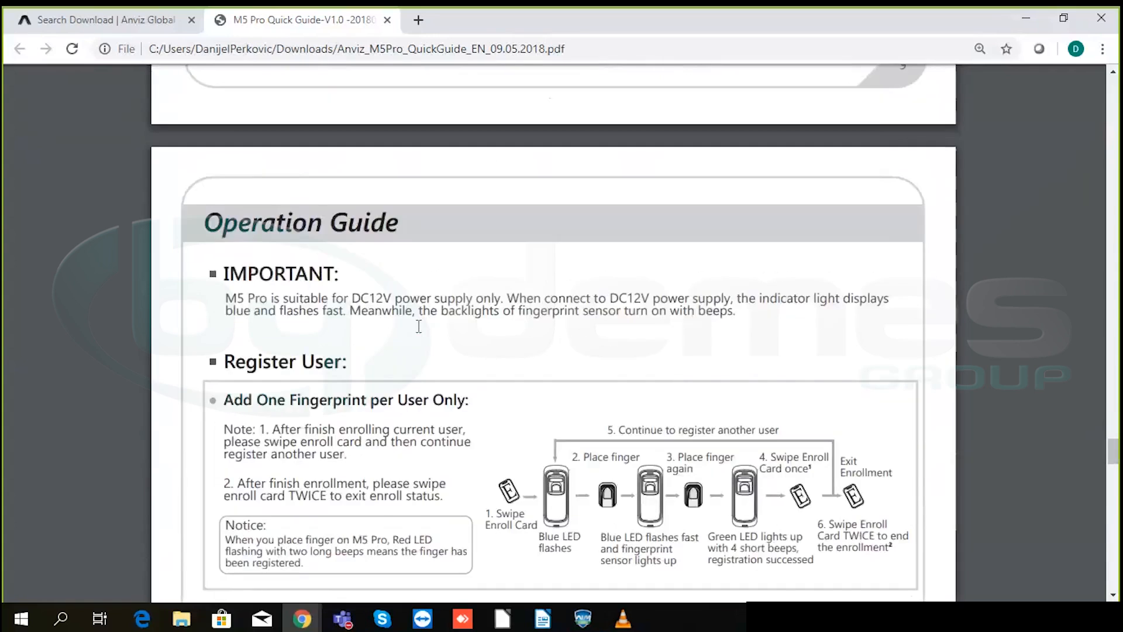
scroll(419, 326, "down", 5)
scroll(427, 319, "down", 10)
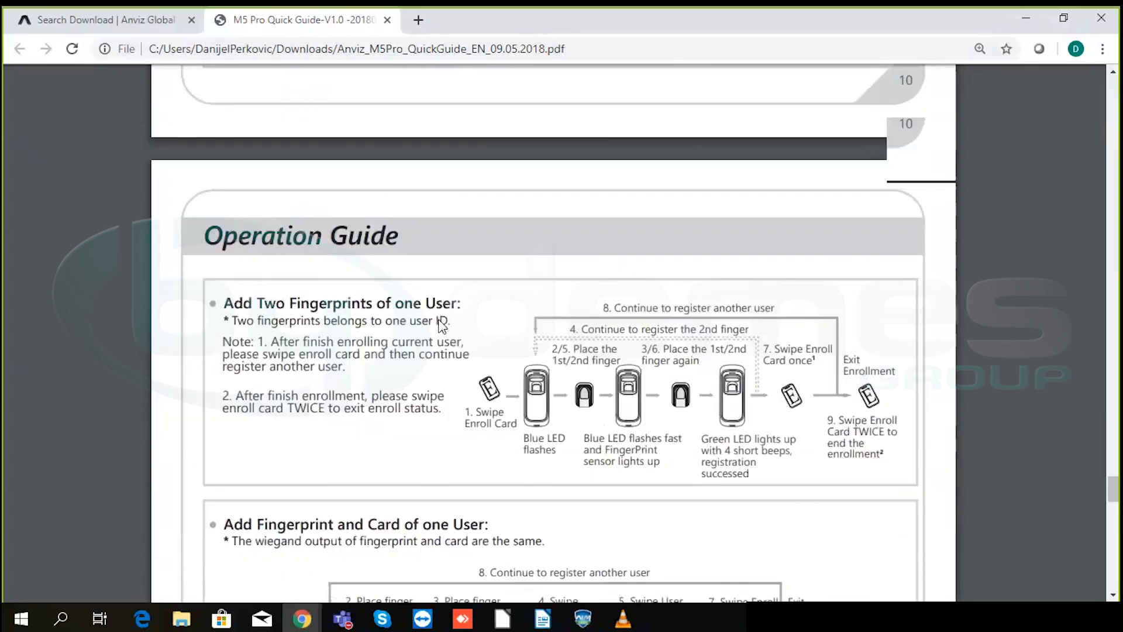
scroll(440, 320, "up", 2)
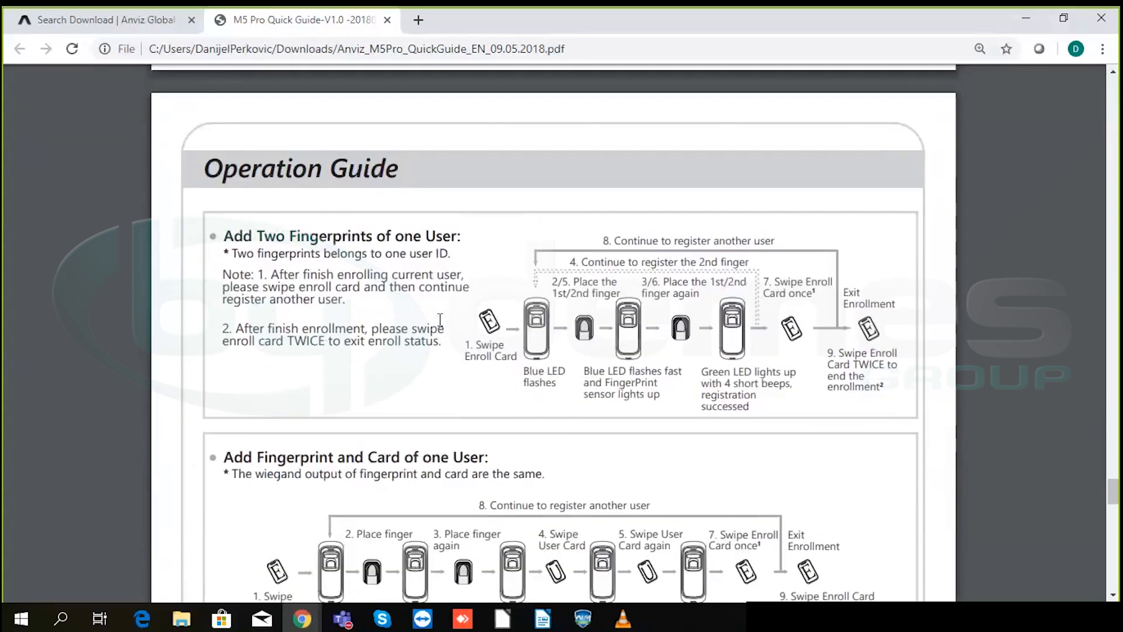
scroll(440, 320, "down", 3)
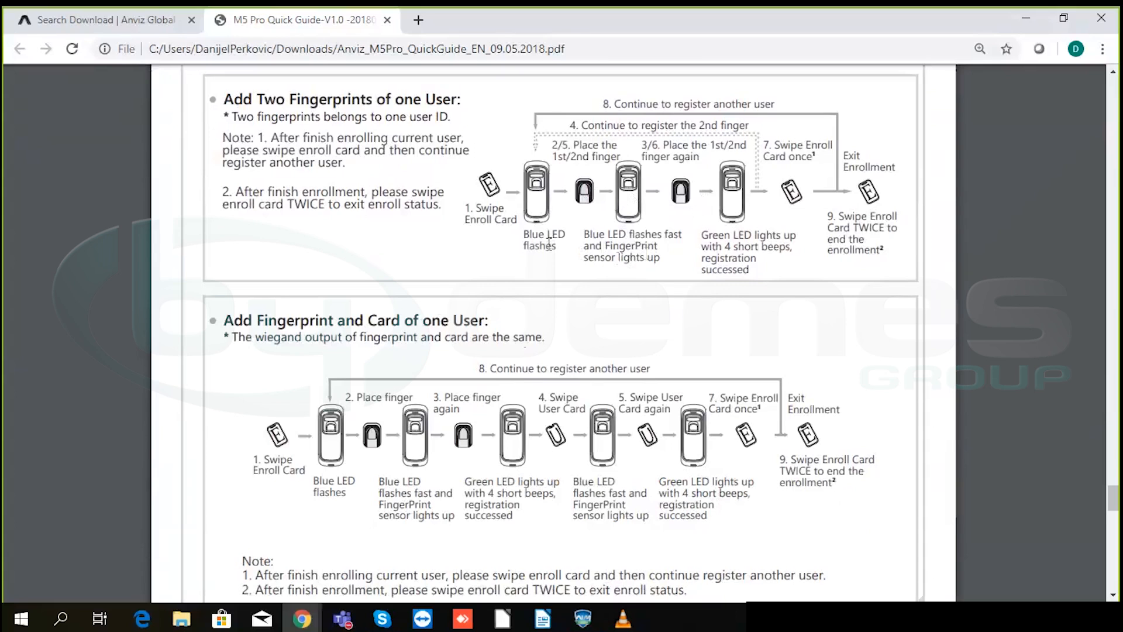
scroll(462, 271, "down", 14)
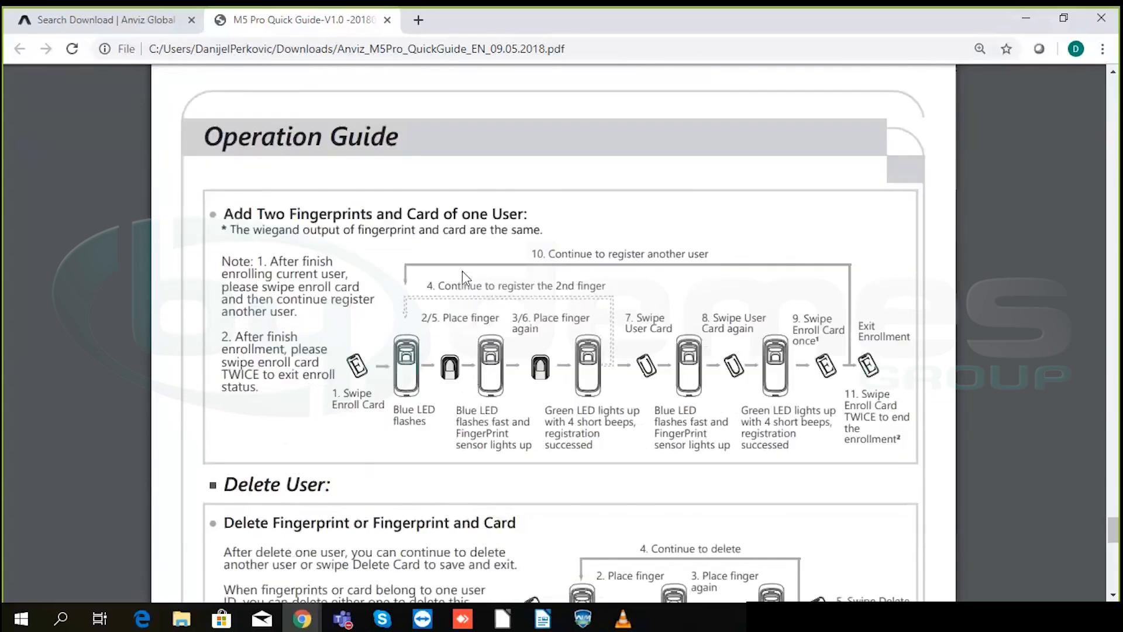
scroll(462, 272, "down", 15)
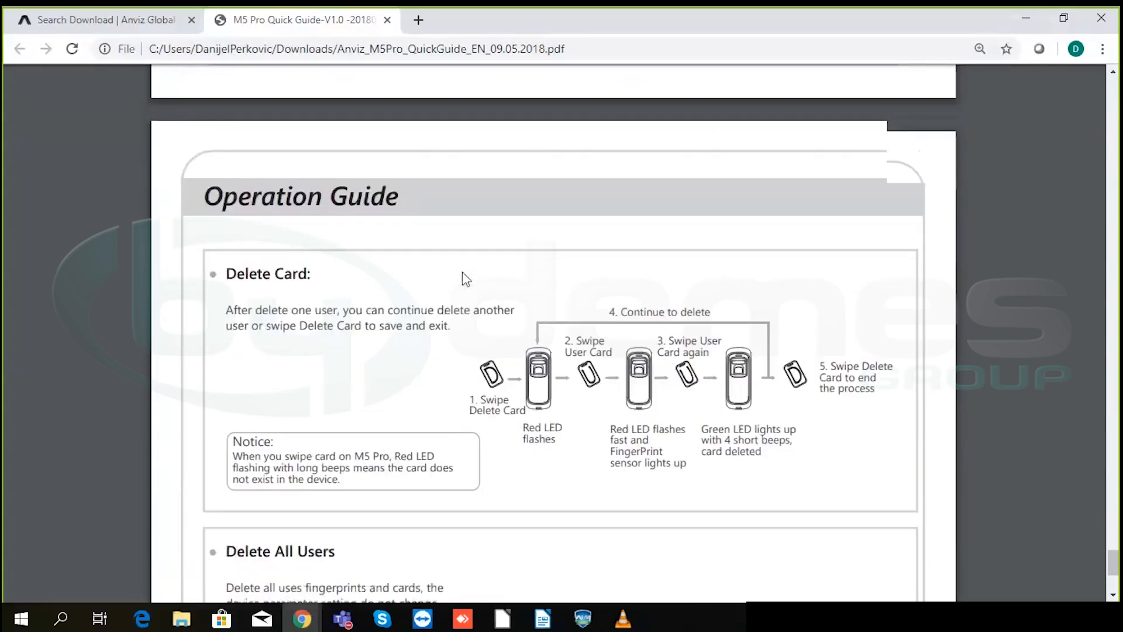
scroll(462, 271, "down", 6)
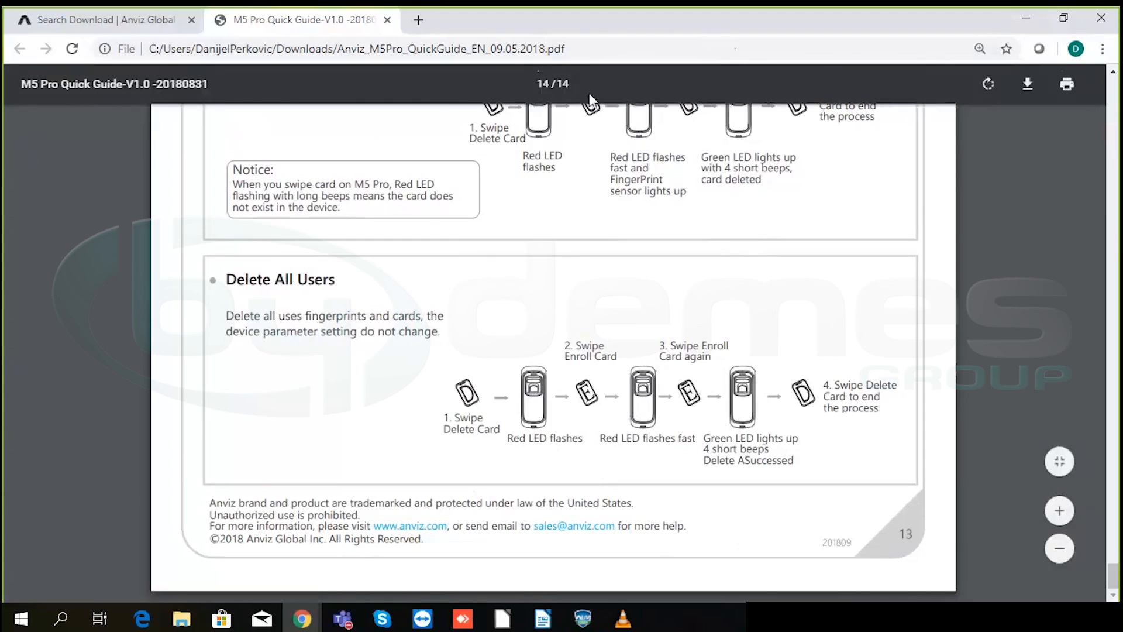
scroll(579, 296, "up", 7)
scroll(579, 296, "up", 20)
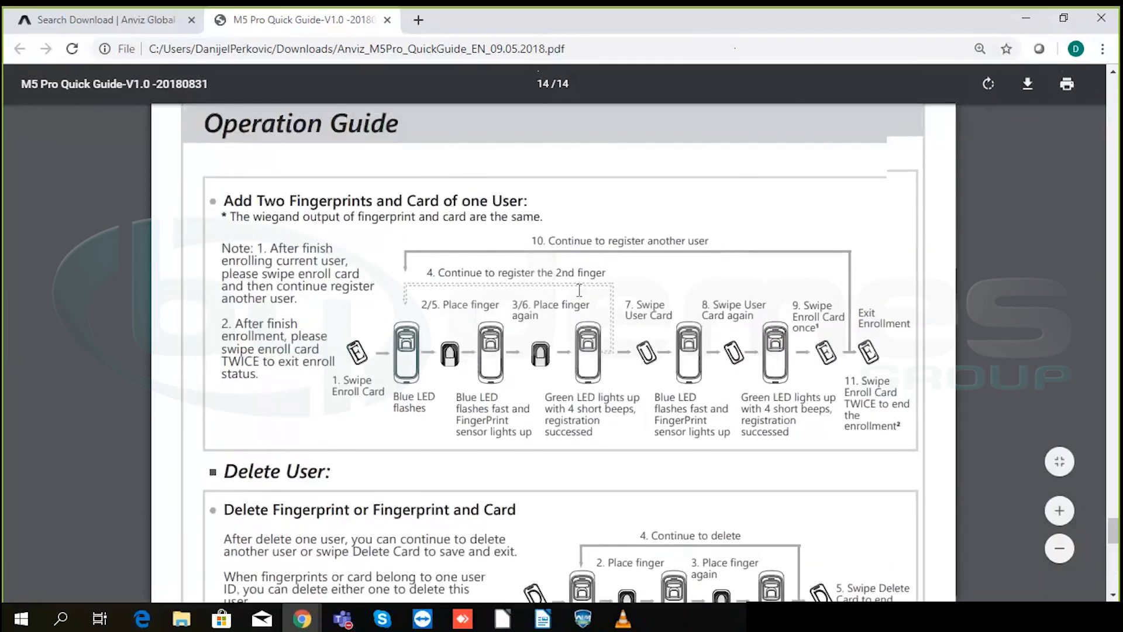
scroll(580, 291, "up", 20)
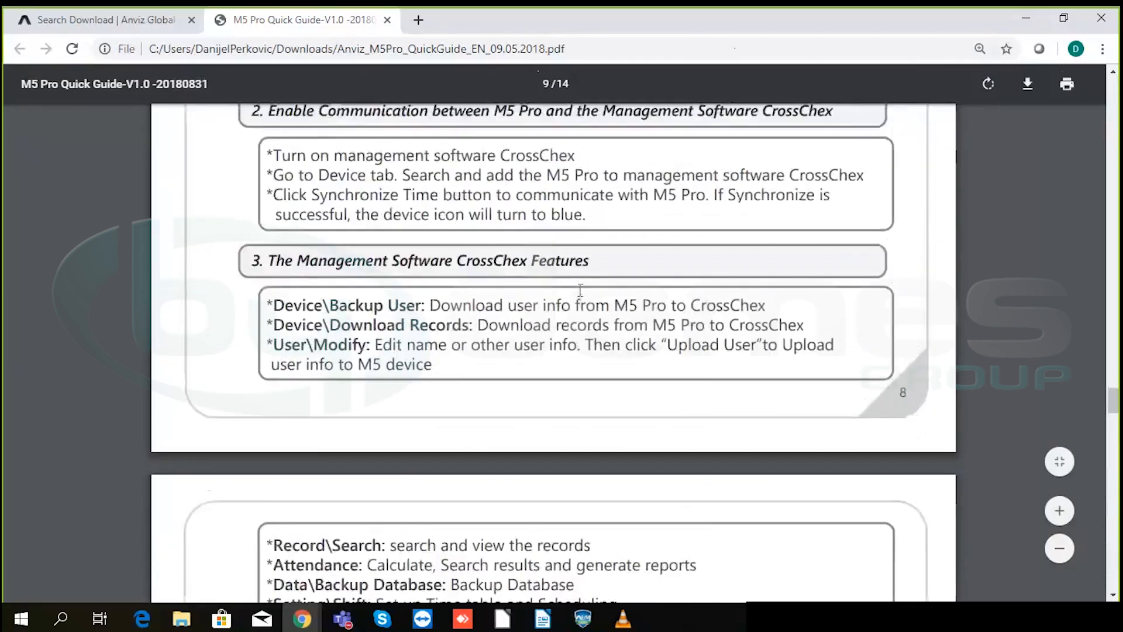
scroll(579, 290, "up", 20)
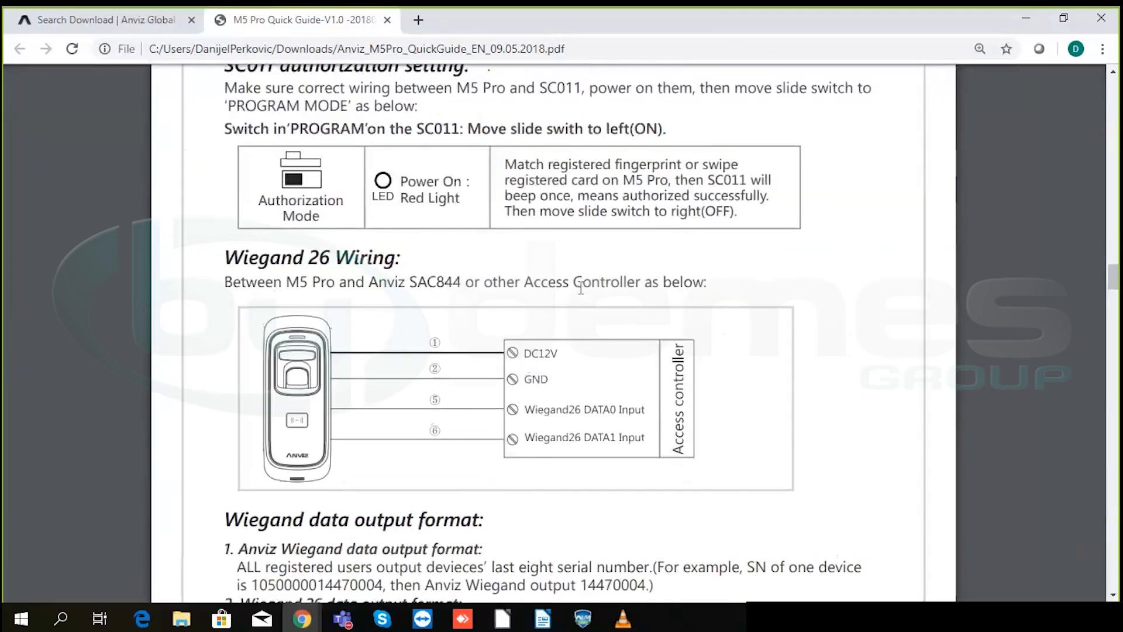
scroll(581, 286, "up", 20)
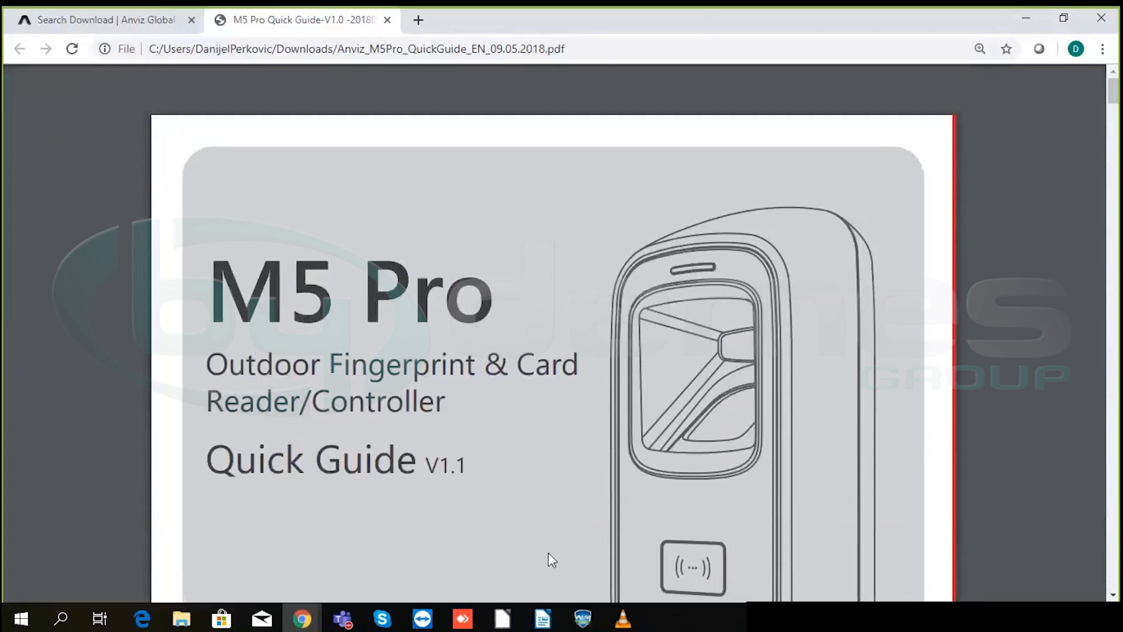
- Bring CrossChex Standard in front of the PDF, showing its Settings workflow diagram
left_click(582, 620)
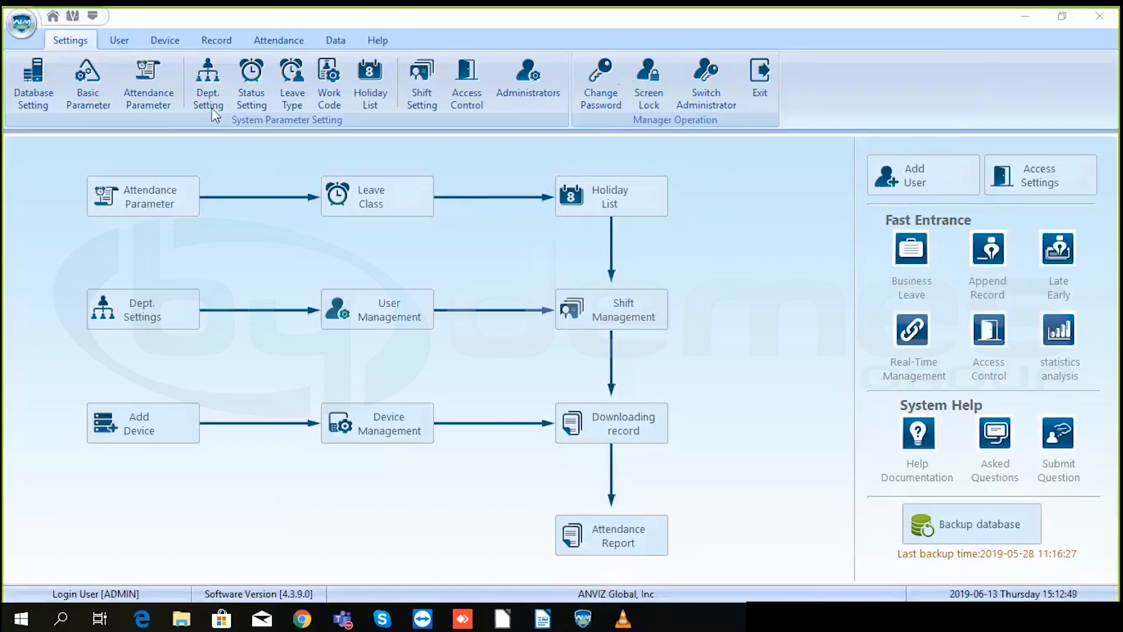
left_click(40, 156)
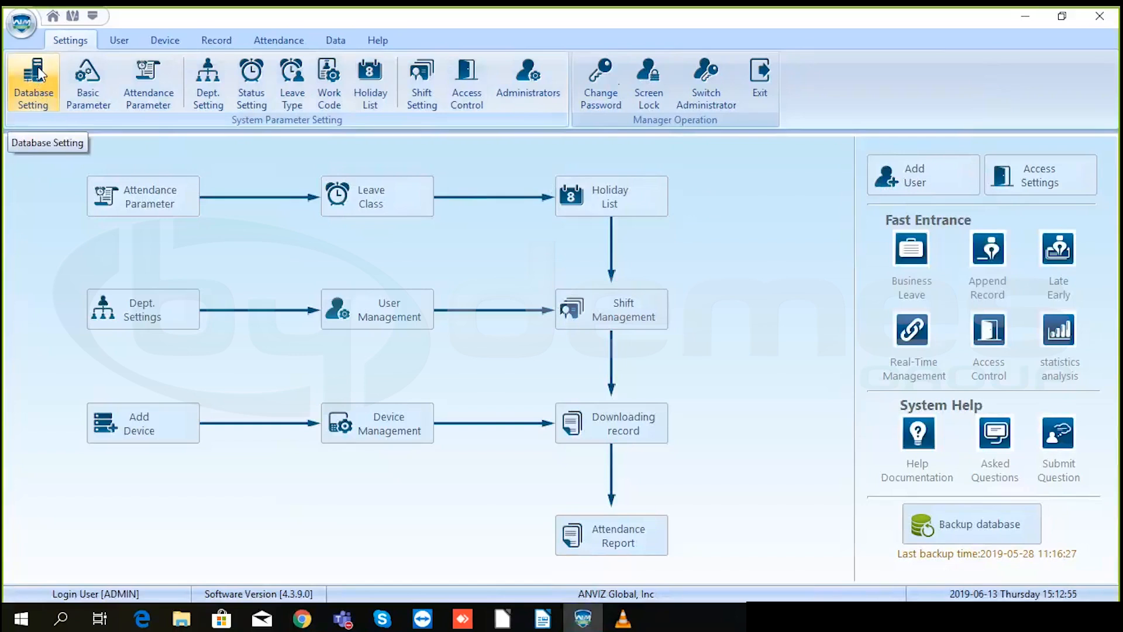
- In Database Setting, keep Microsoft OLE DB Provider for SQL Server, then switch the database type to Access
left_click(37, 80)
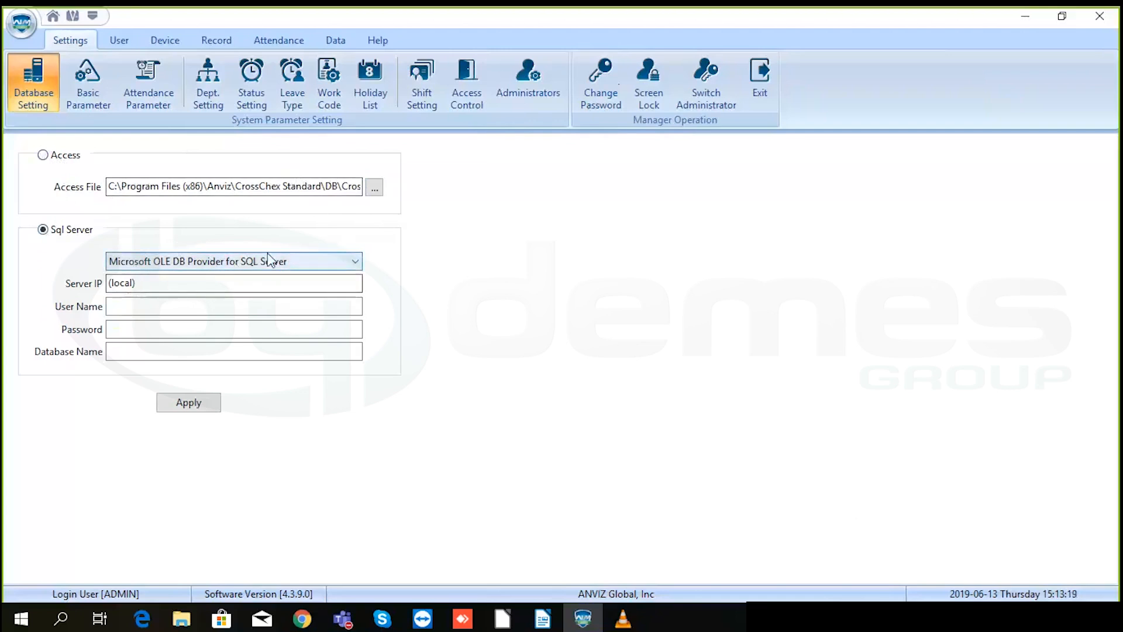
left_click(313, 259)
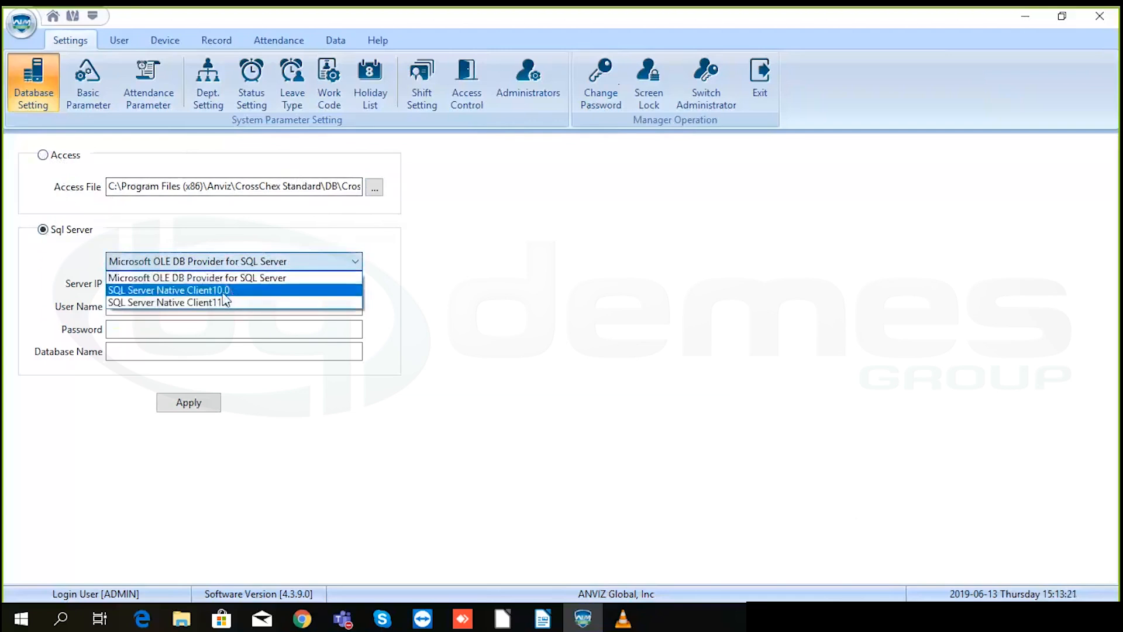
left_click(308, 262)
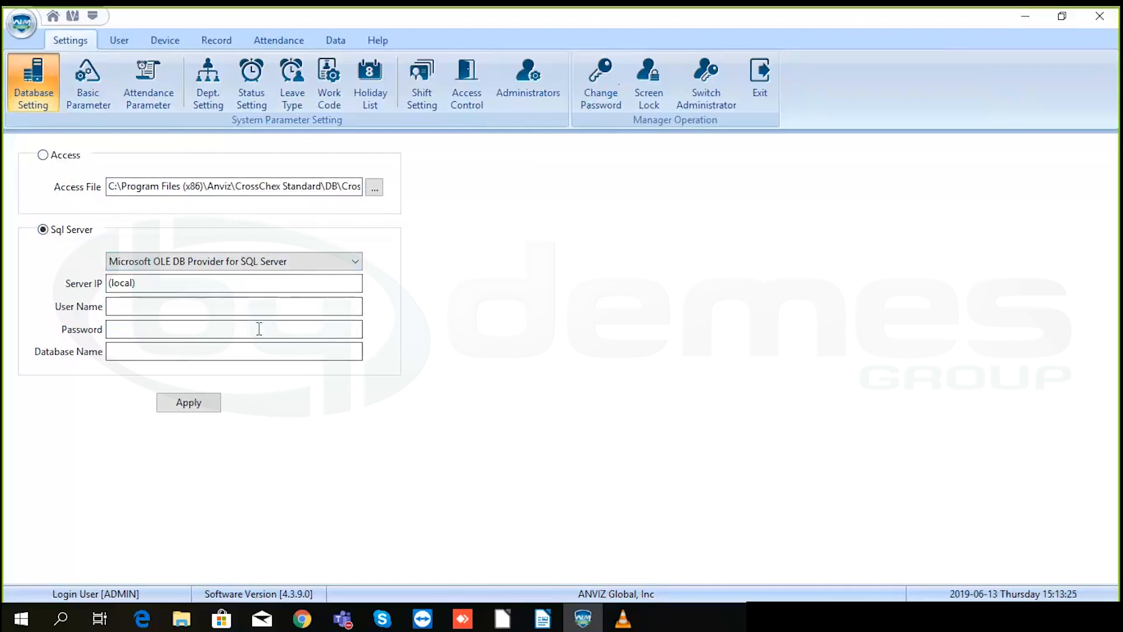
left_click(44, 157)
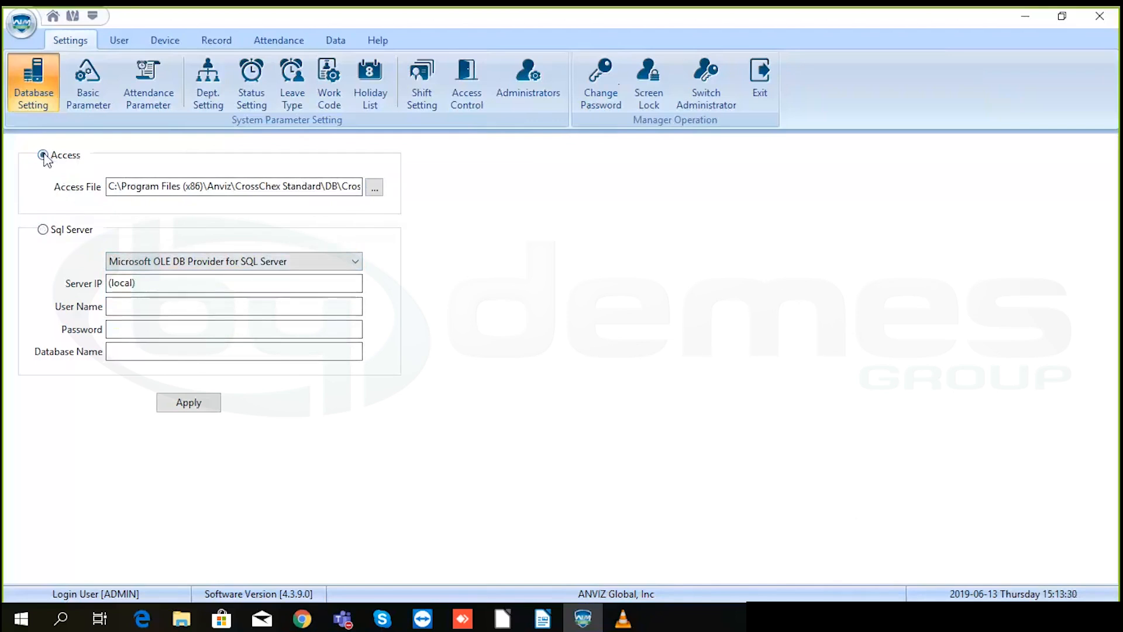
- Show the Basic Parameter page and place the cursor in the New Field box
left_click(88, 78)
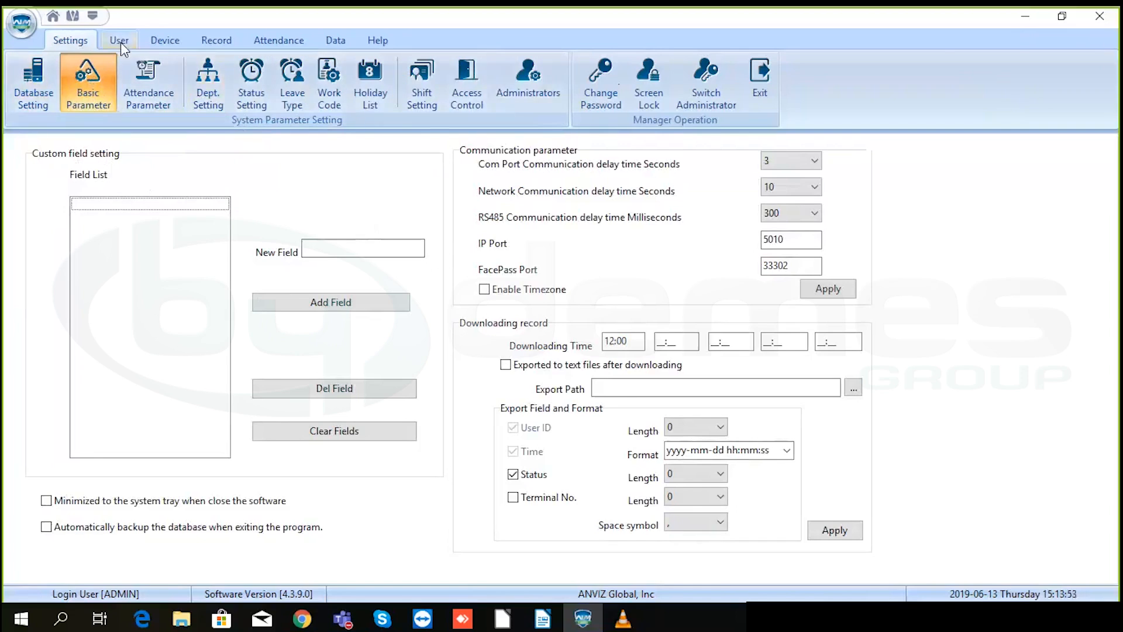
left_click(315, 244)
- Leave the first downloading time at 12:00 and switch to the Attendance Parameter page
left_click_drag(637, 340, 602, 341)
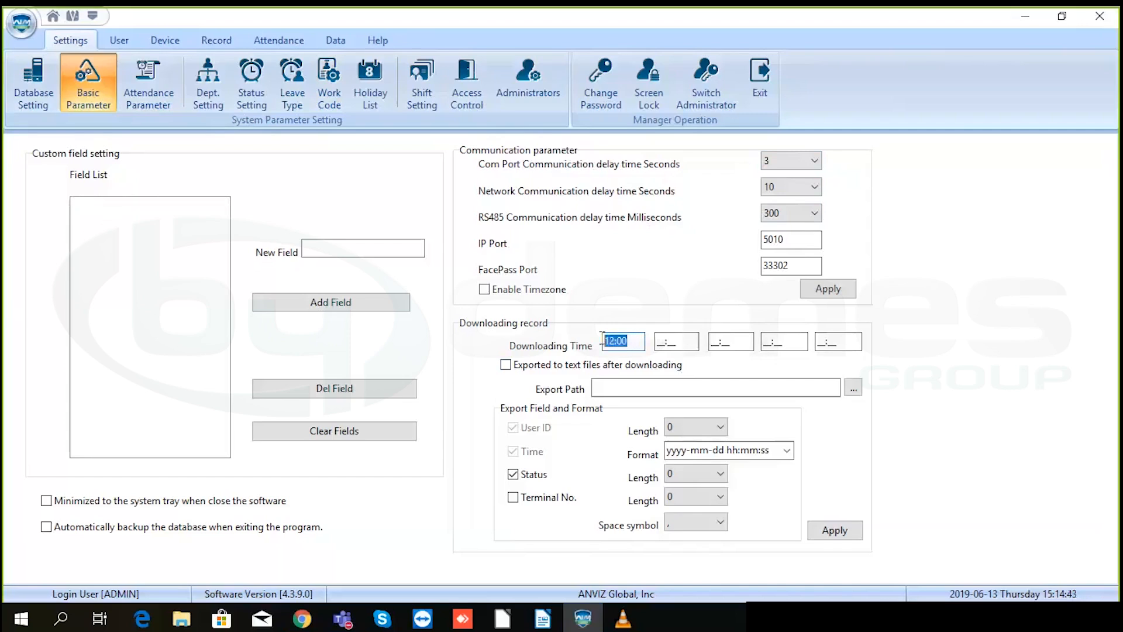
left_click(637, 340)
double_click(636, 340)
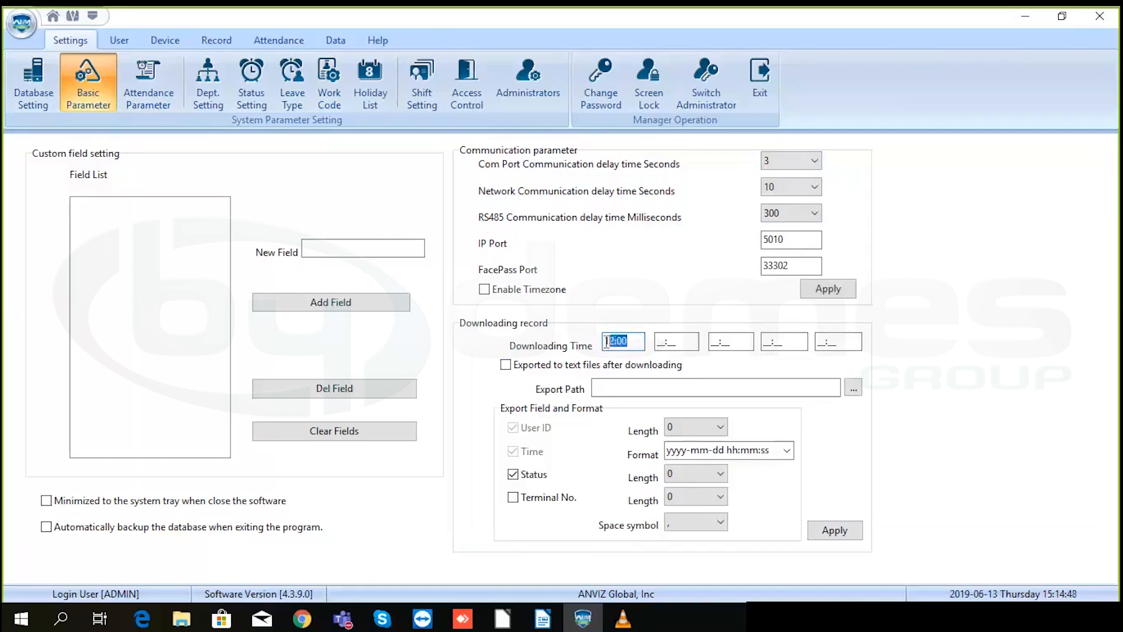
left_click(636, 341)
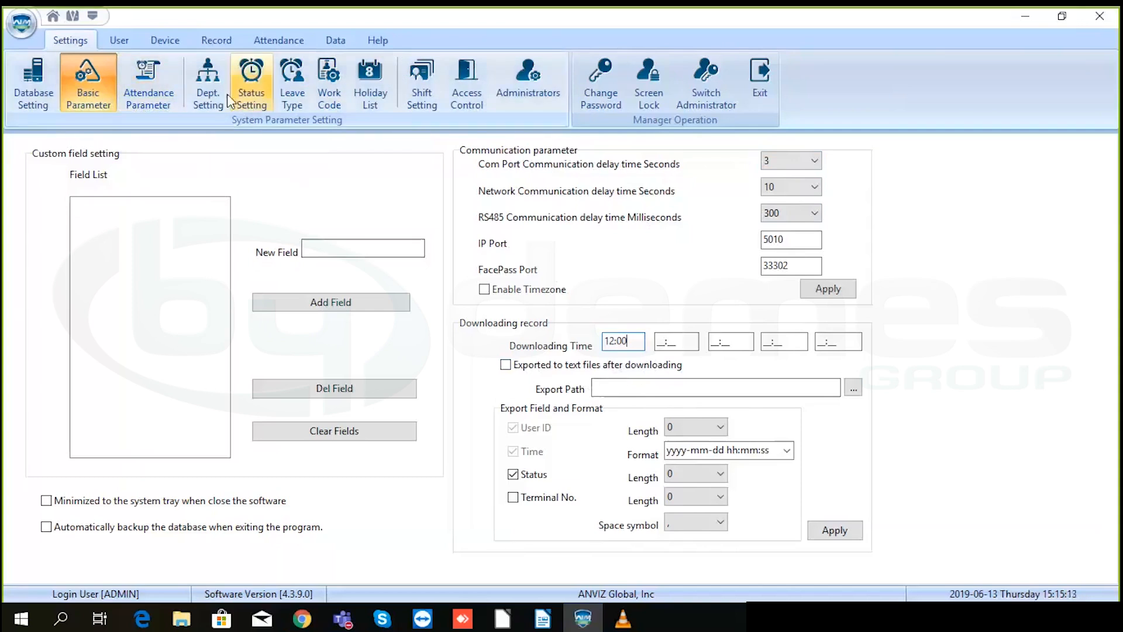
left_click(145, 74)
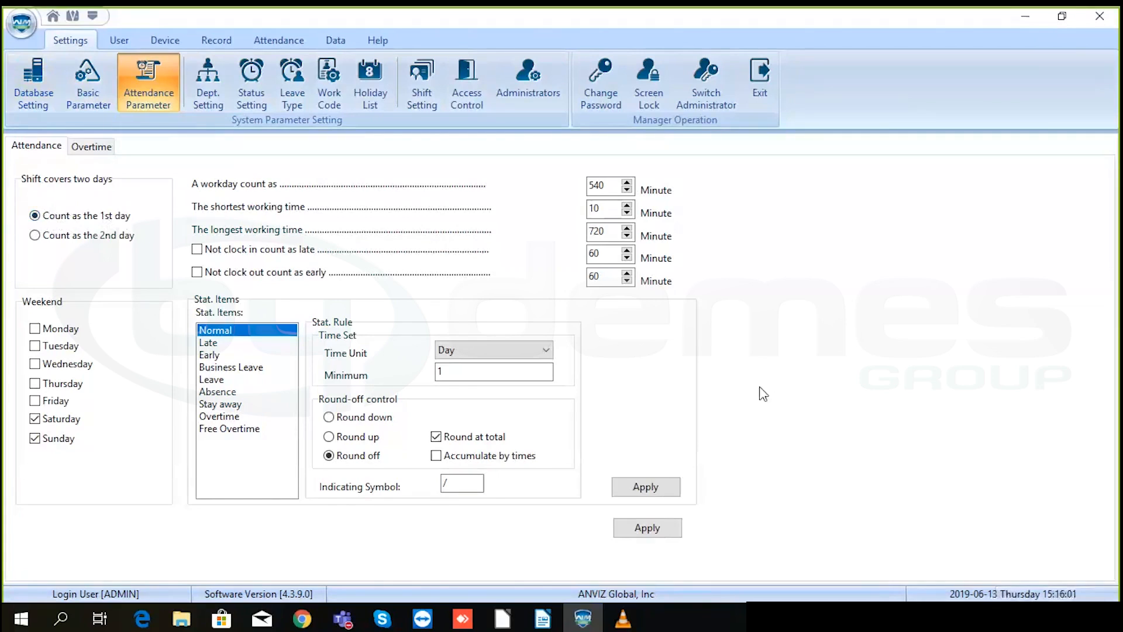
- Count shifts that span two days as the 2nd day
left_click(35, 236)
- Review the shortest (10) and longest (720) working time values
left_click_drag(615, 209, 582, 215)
left_click(607, 209)
double_click(600, 231)
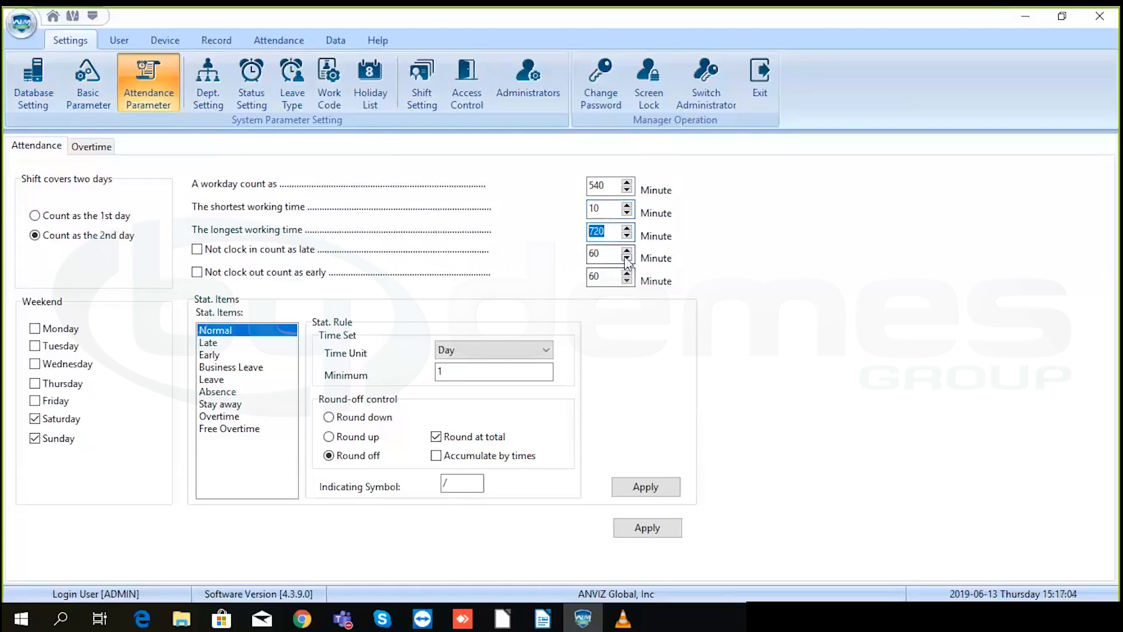
left_click(610, 234)
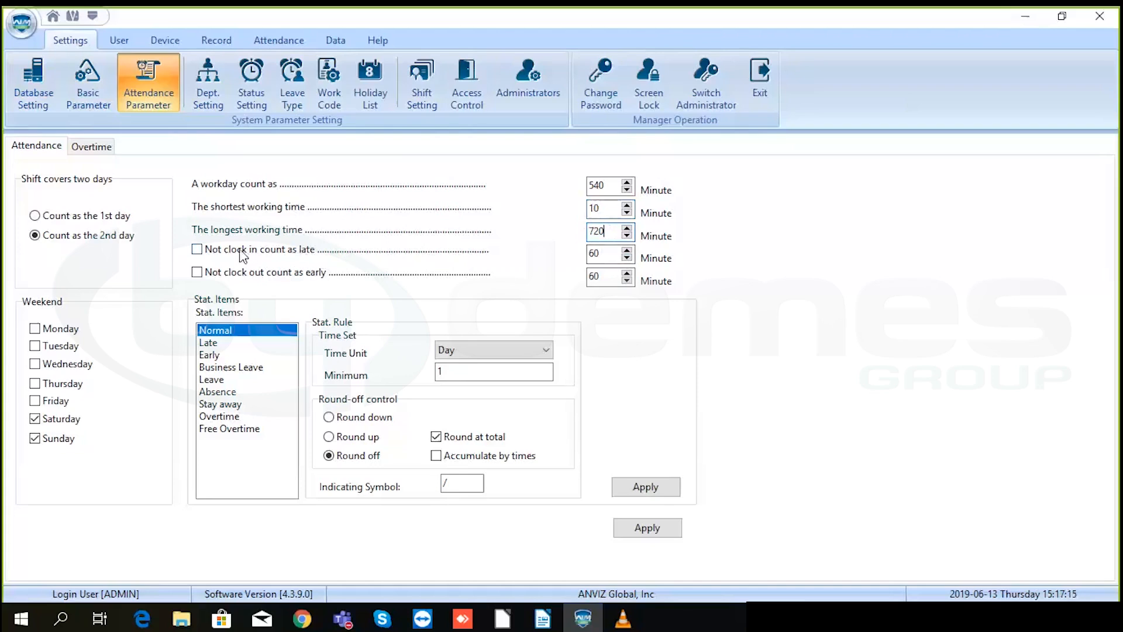
- Stop counting missing clock-ins as late; count missing clock-outs as early leaving, 60 minutes
left_click(198, 251)
left_click_drag(600, 253, 584, 255)
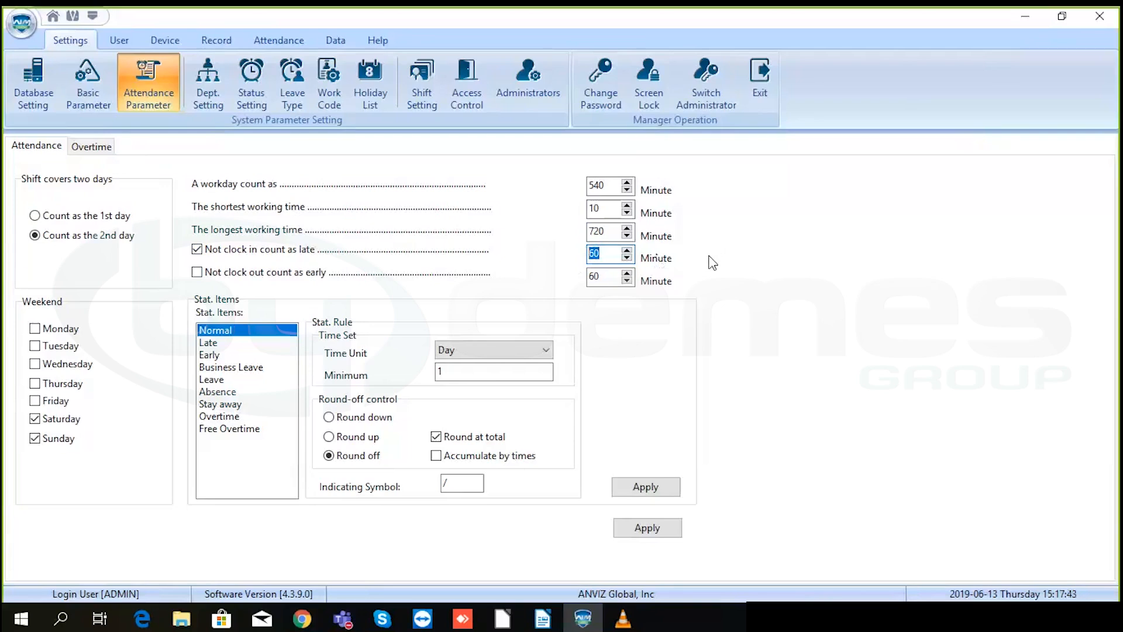
left_click(199, 250)
left_click(198, 273)
left_click_drag(614, 279, 548, 285)
type("60")
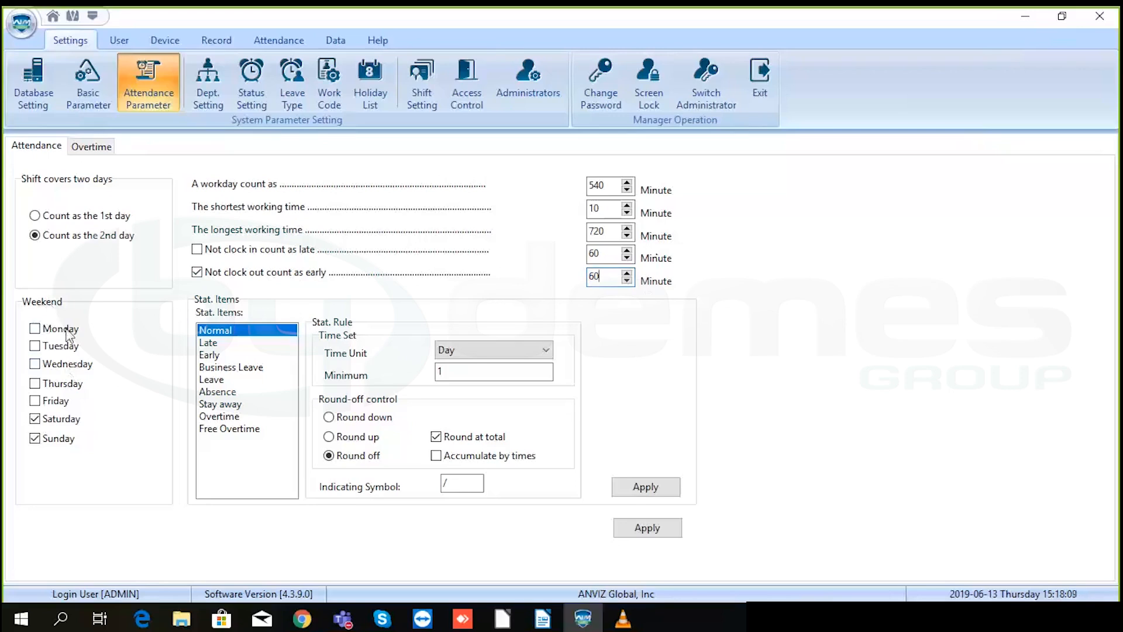
- Keep Saturday and Sunday marked as weekend days
left_click(35, 421)
left_click(35, 421)
left_click(36, 440)
left_click(228, 344)
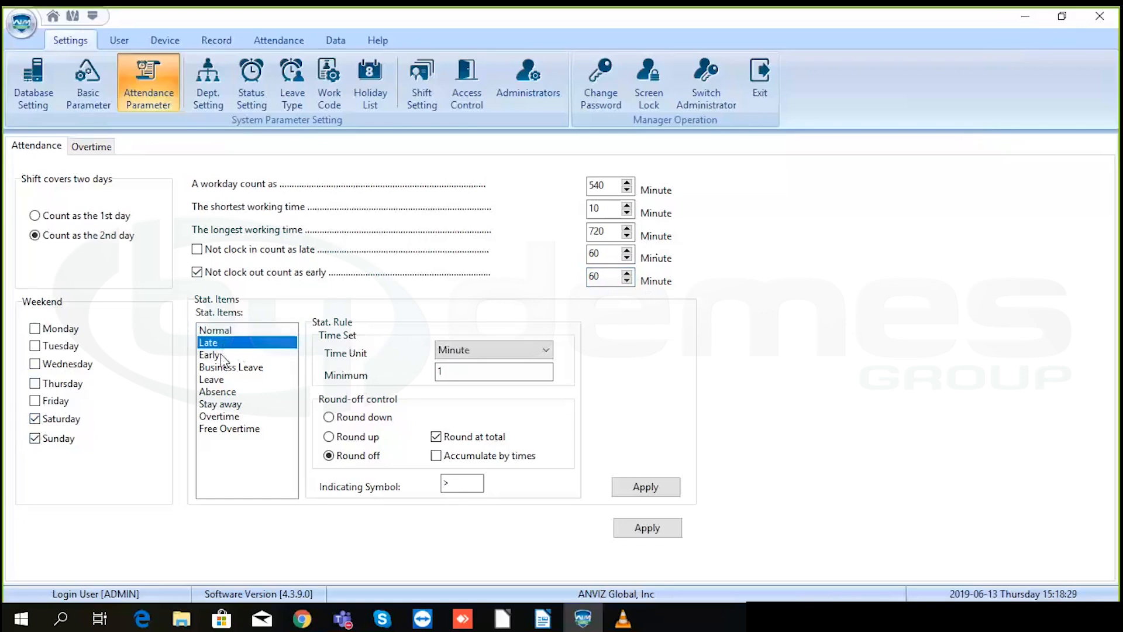
left_click(219, 355)
left_click(220, 368)
left_click(223, 380)
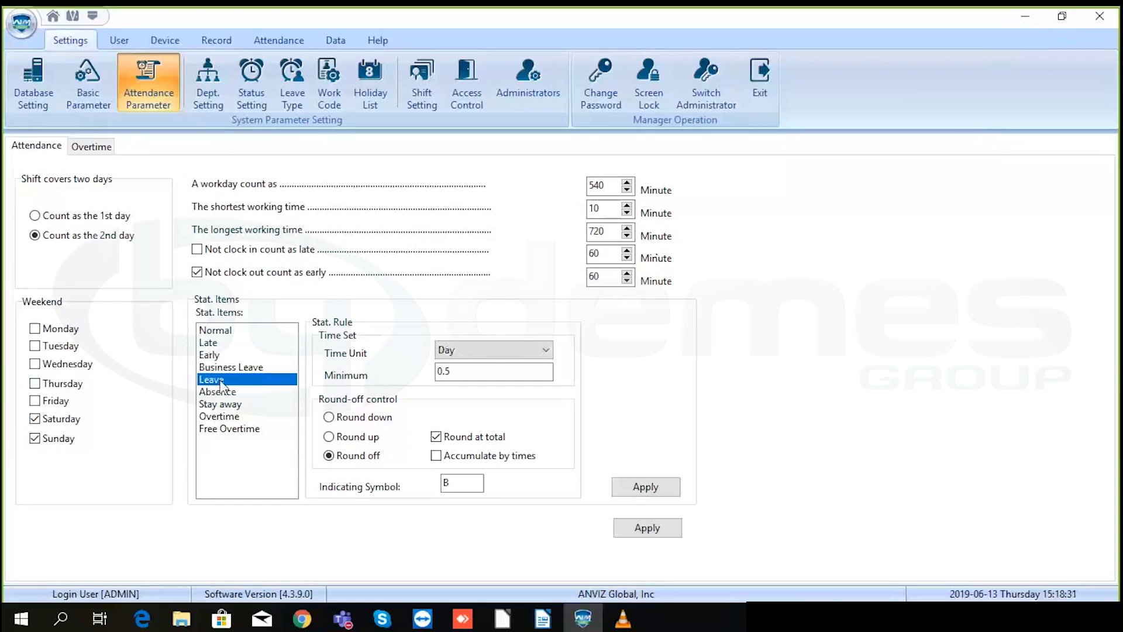
left_click(213, 344)
left_click(217, 331)
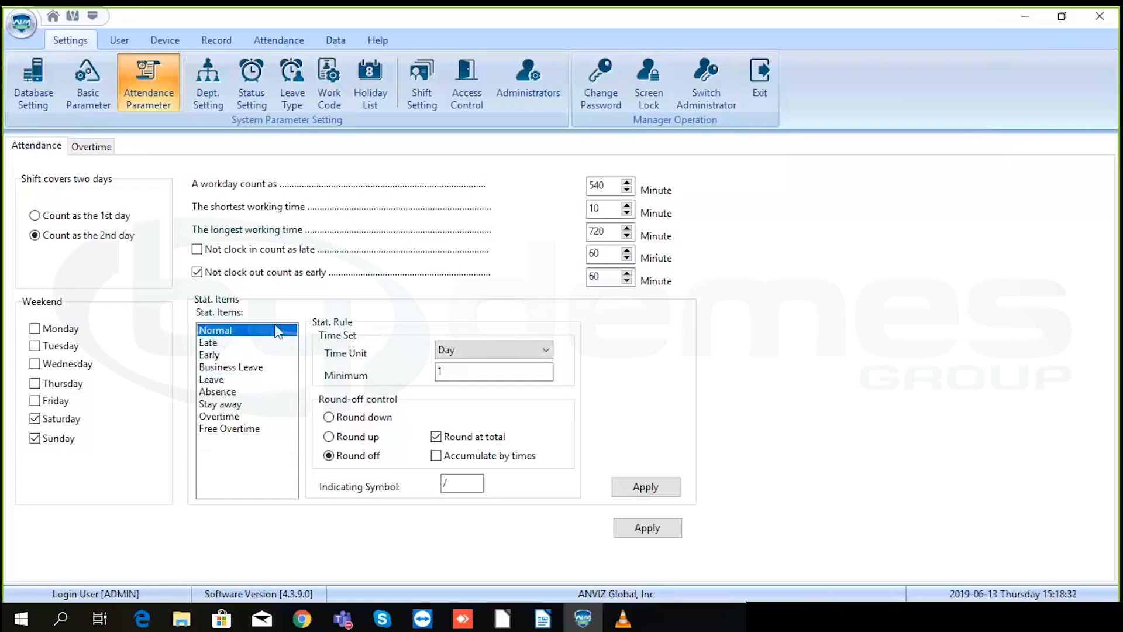
left_click(500, 351)
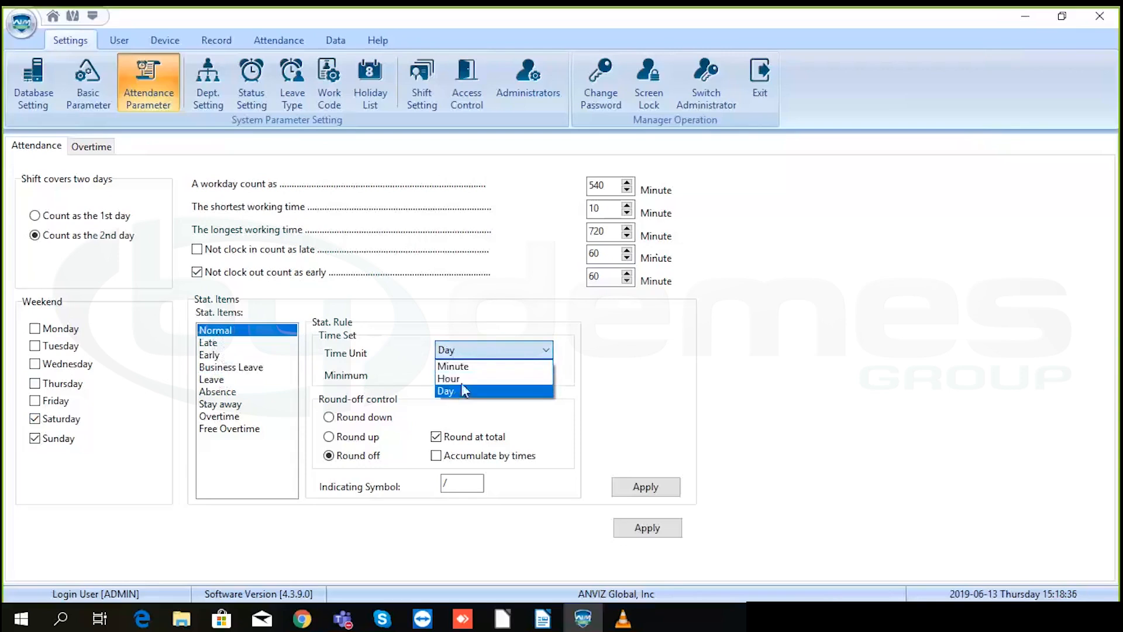
left_click(462, 392)
left_click(465, 372)
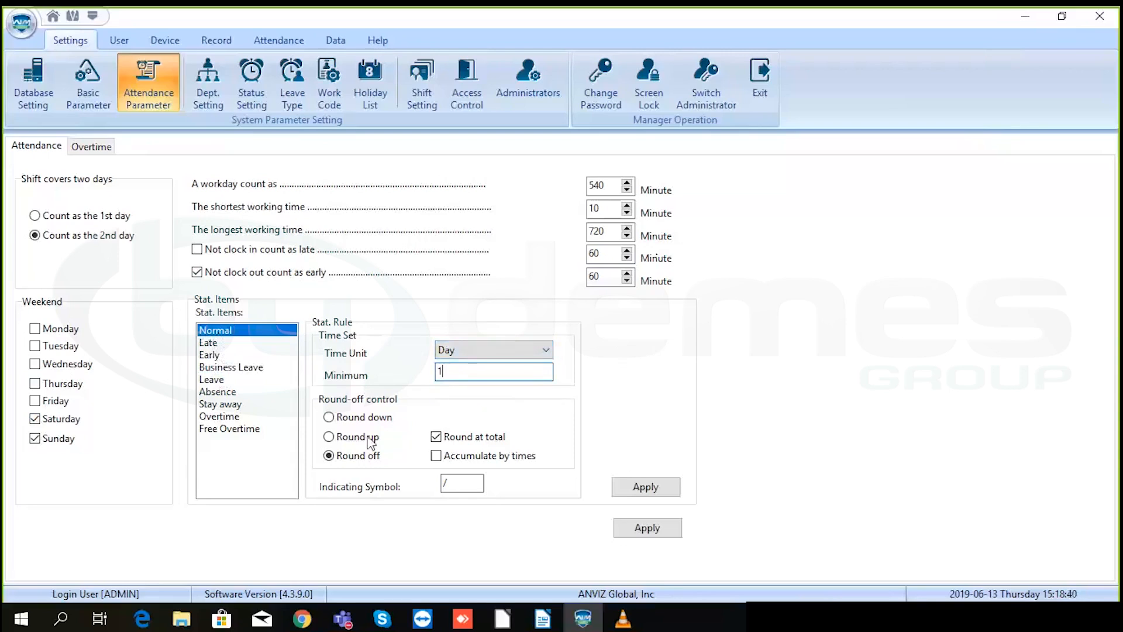
left_click(328, 415)
left_click(328, 438)
left_click(328, 454)
- Open the Help Document and read the Analysis of Away/Leave page (3.7.5)
left_click(377, 42)
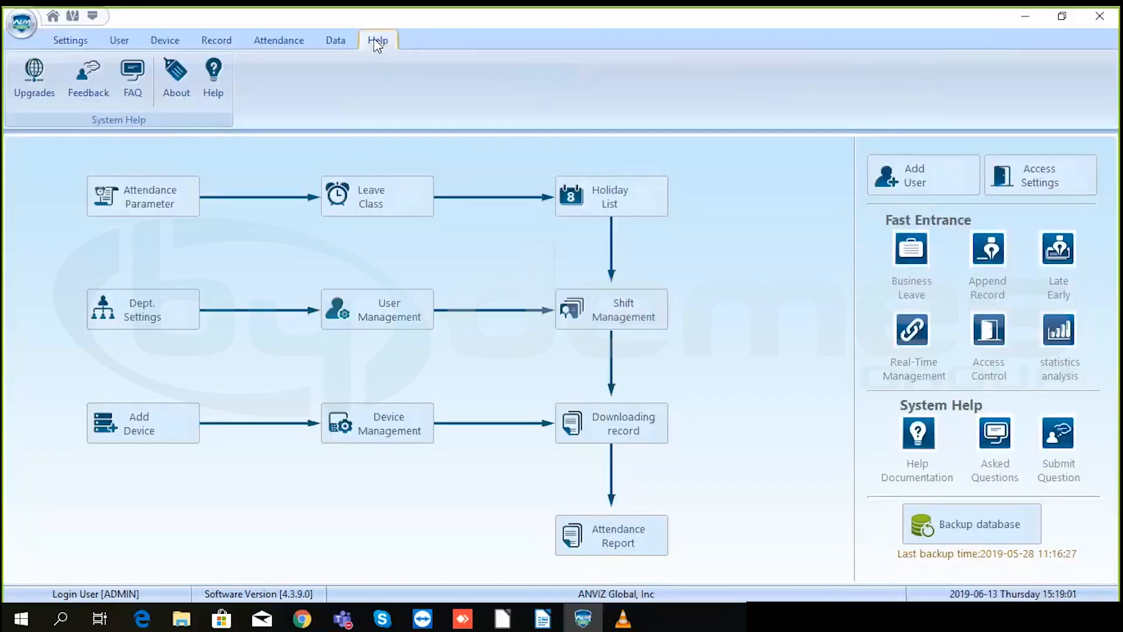
left_click(215, 79)
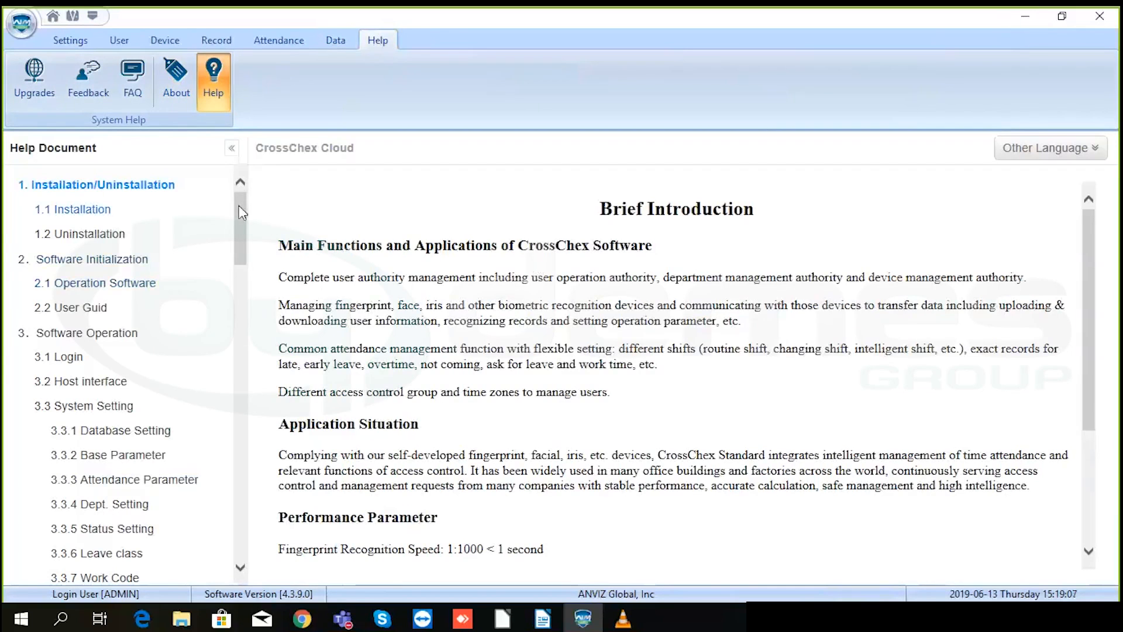
left_click_drag(240, 209, 235, 466)
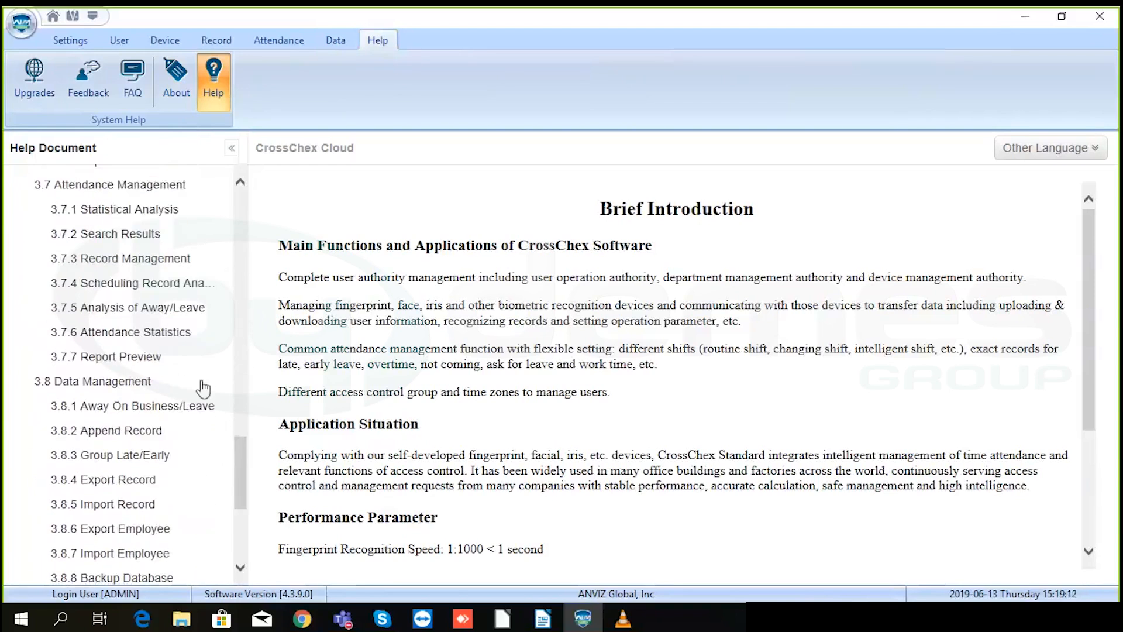
left_click(151, 307)
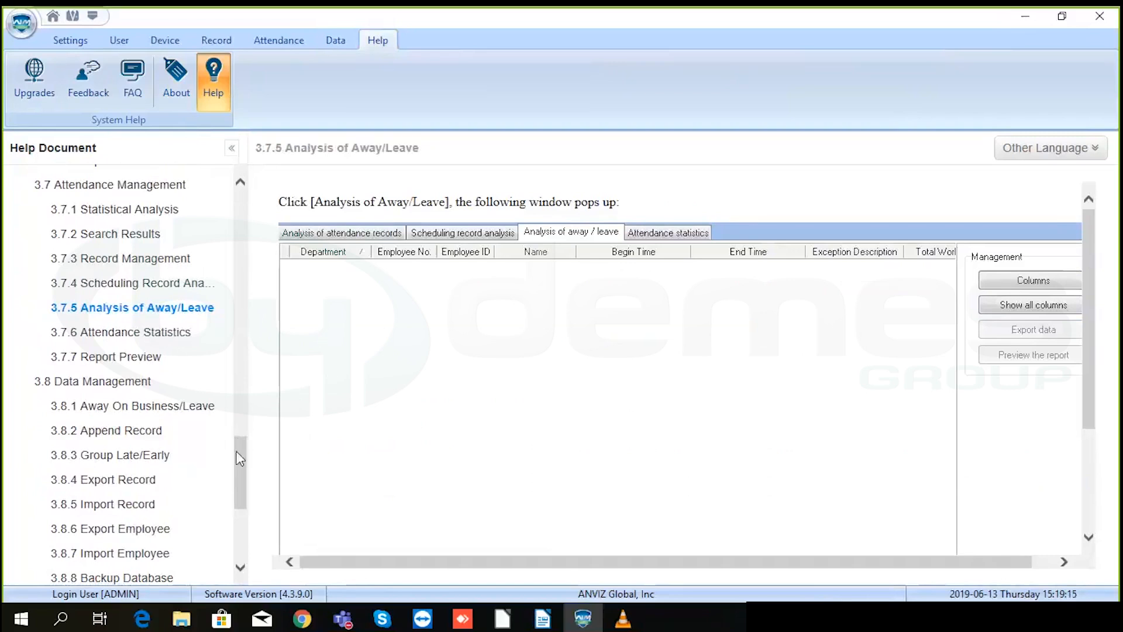
- Read the Add Employee help page (3.4.1), then return to Settings > Attendance Parameter
left_click_drag(236, 454, 237, 222)
left_click(150, 251)
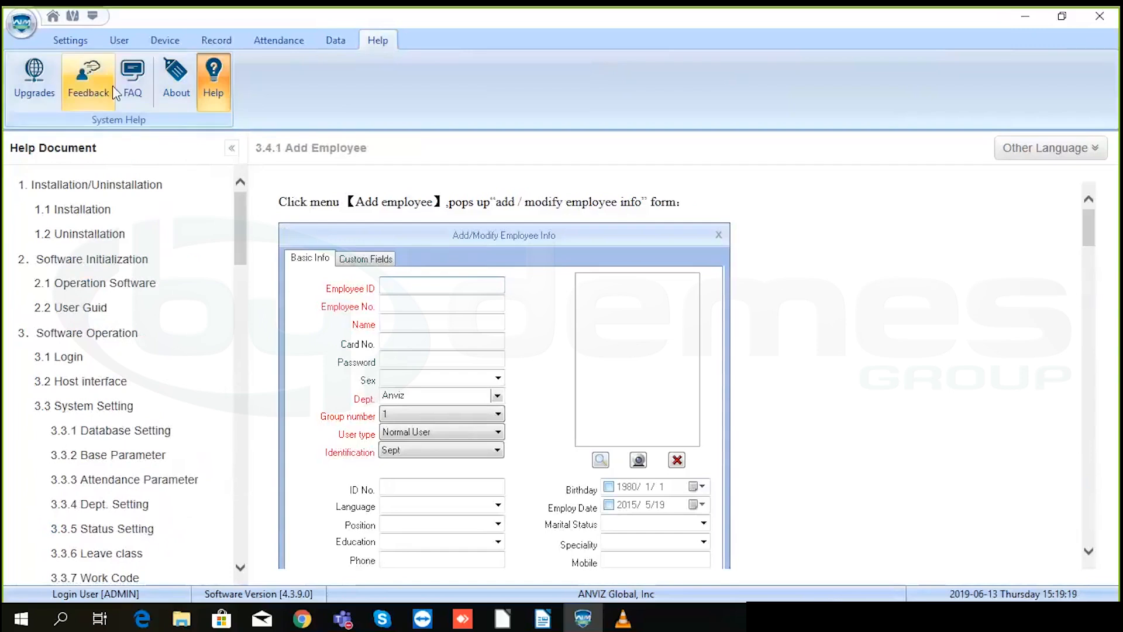
left_click(81, 41)
left_click(150, 82)
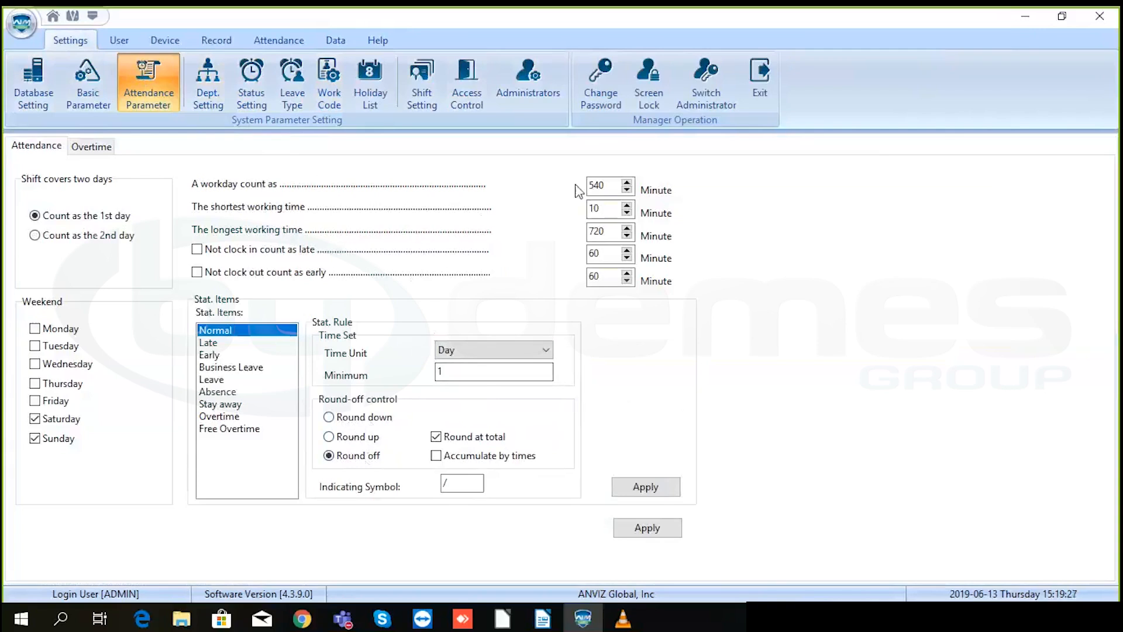
- Apply the Normal statistic rule and the attendance parameters, acknowledging both Set success messages
double_click(606, 186)
left_click(661, 490)
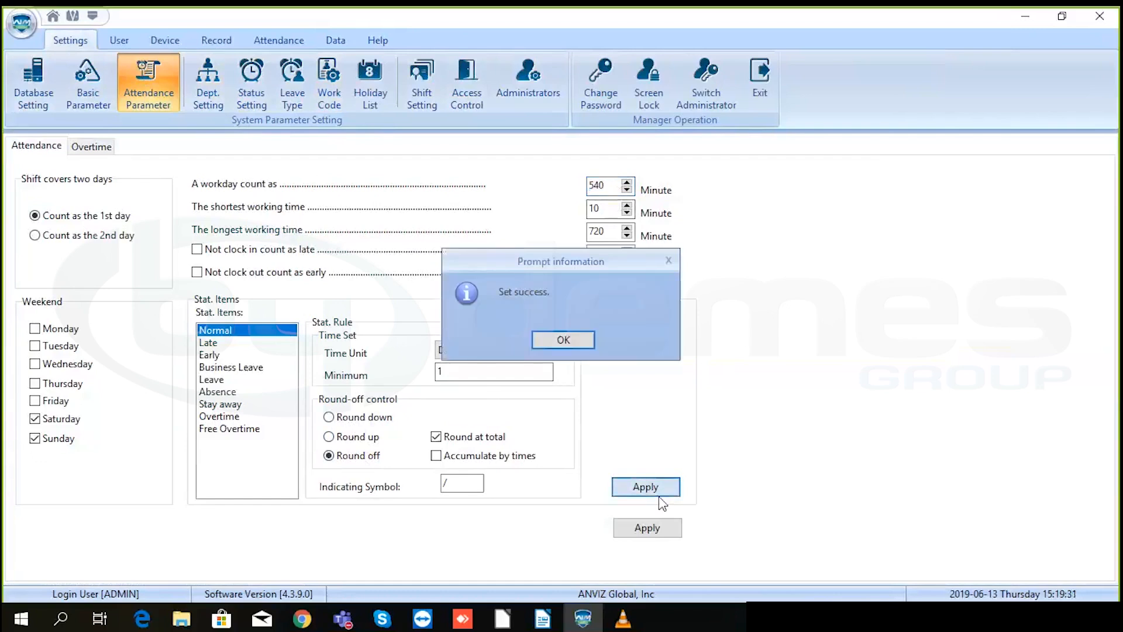
left_click(569, 337)
left_click(645, 527)
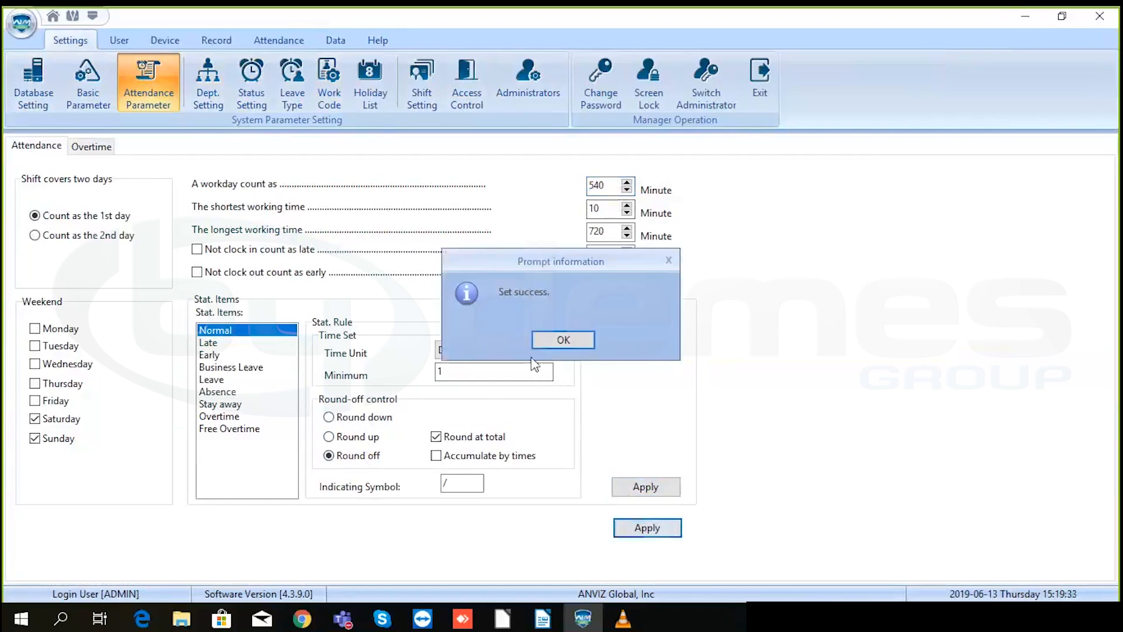
left_click(564, 339)
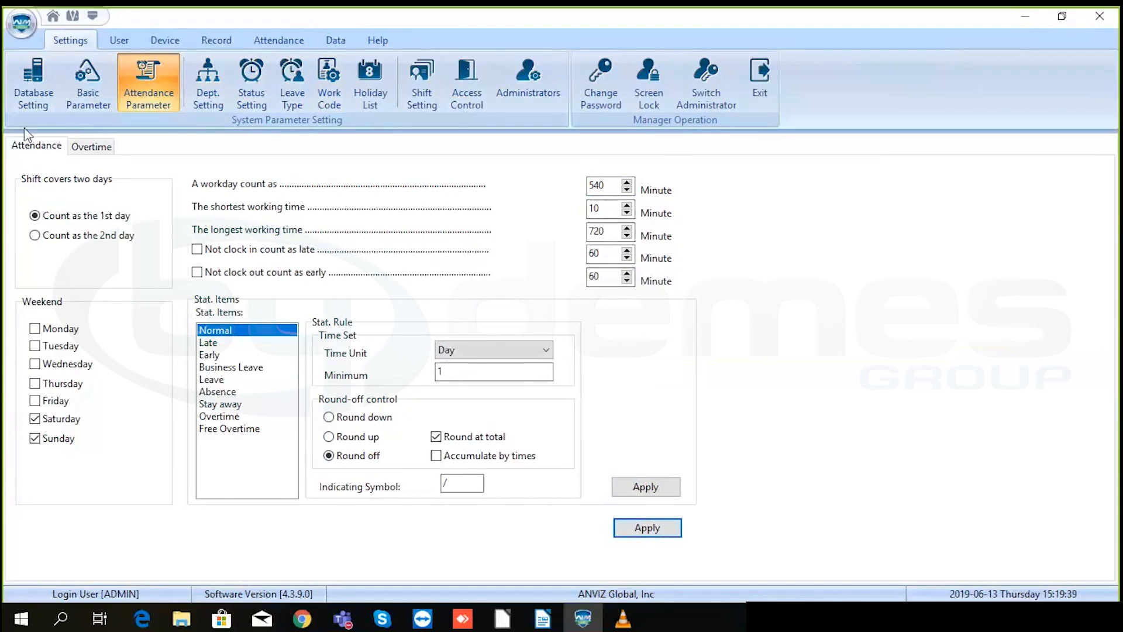
- Show the Overtime settings with early clock-in overtime kept on at 30 minutes
left_click(96, 150)
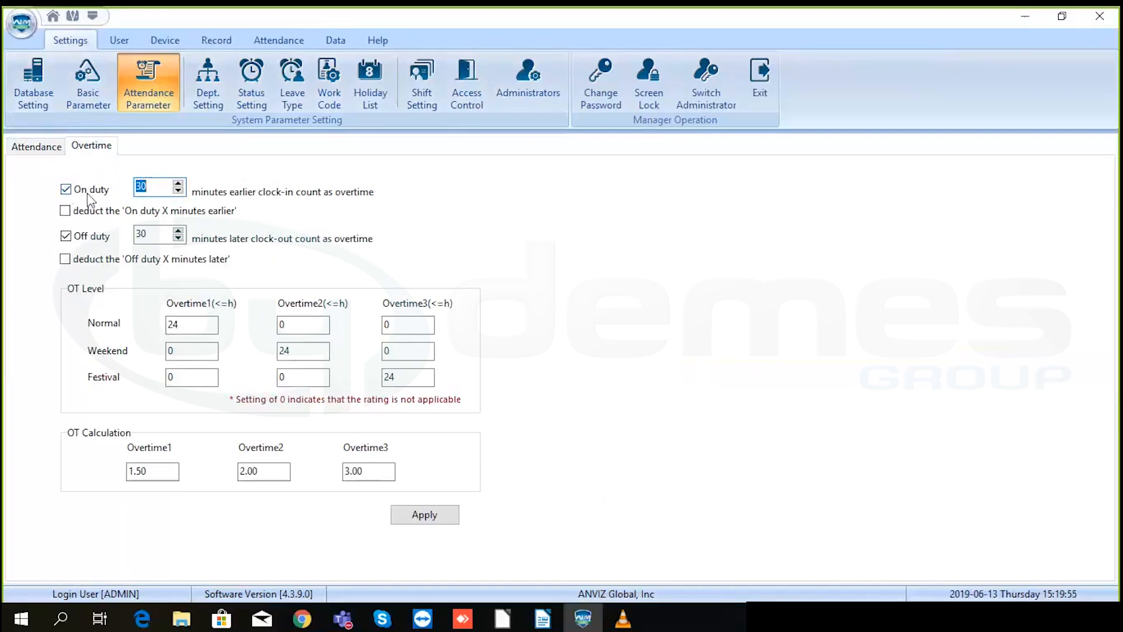
left_click(66, 190)
left_click(66, 190)
double_click(159, 187)
- Leave early clock-in minutes undeducted and review the Overtime1 rate of 1.50
left_click(65, 211)
left_click(66, 191)
left_click_drag(153, 466, 119, 475)
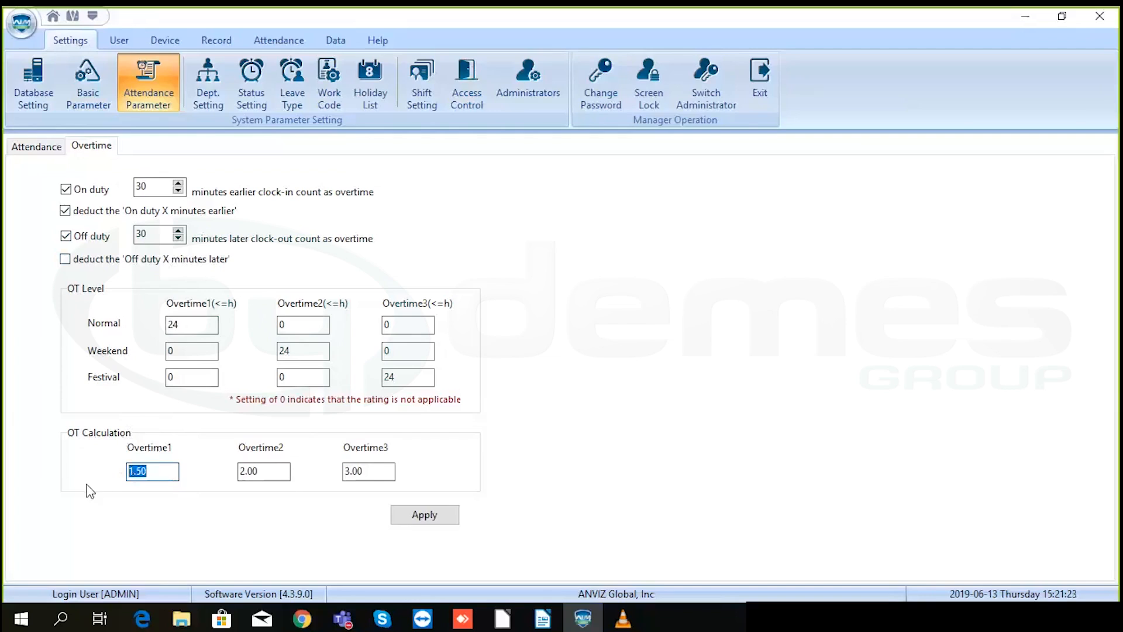
left_click(173, 472)
left_click(65, 210)
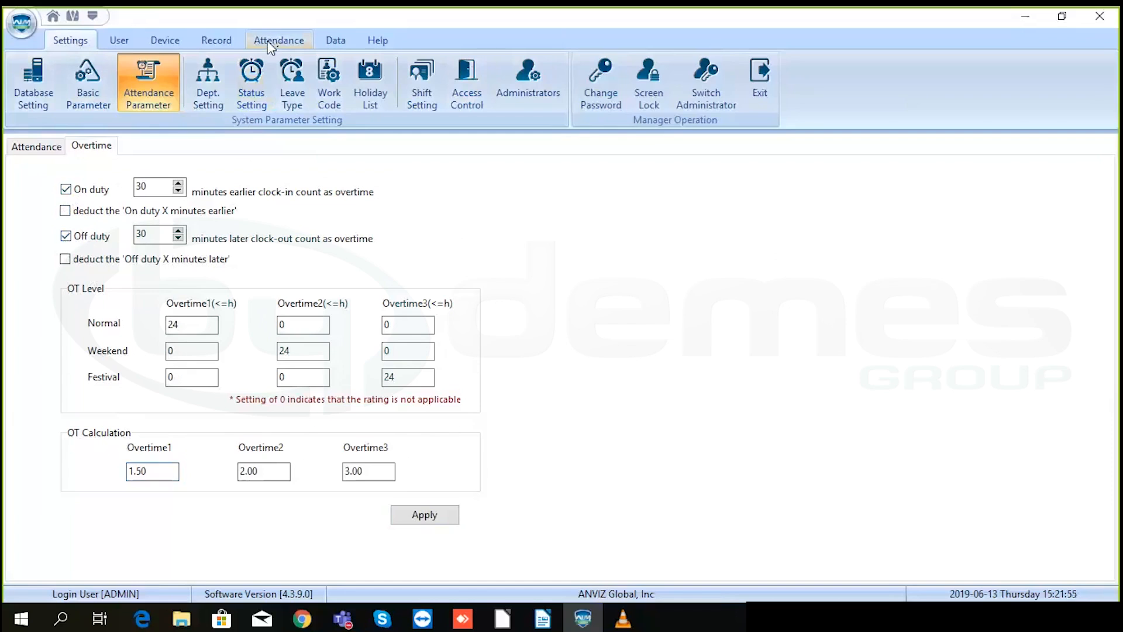
- Add a trial department named test in Dept. Setting
left_click(206, 76)
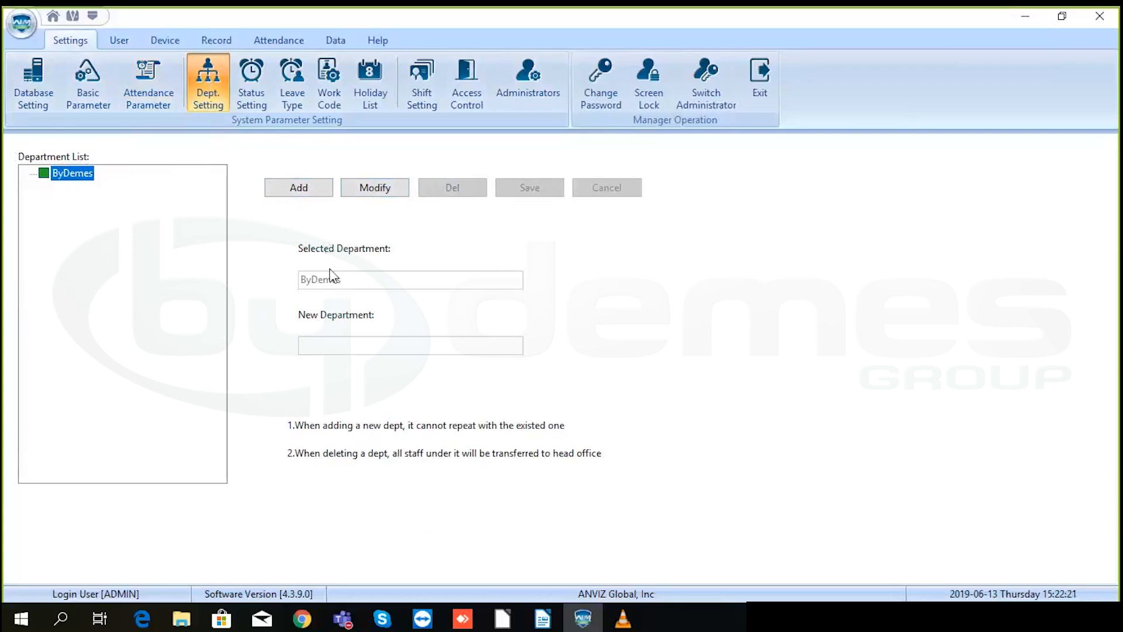
left_click(302, 188)
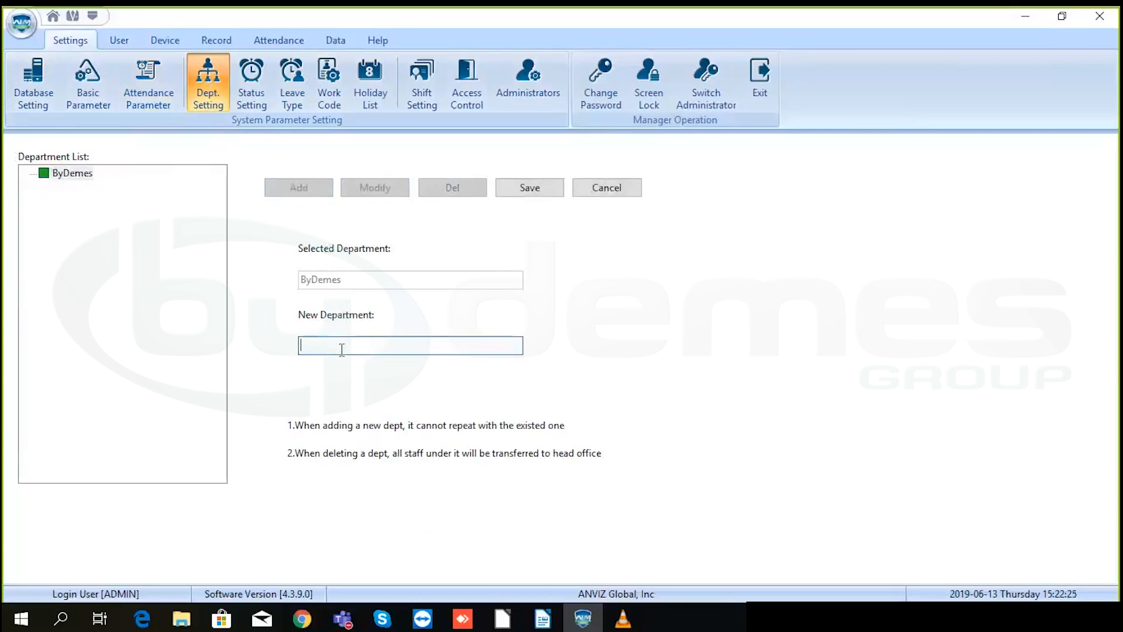
type("test")
left_click(528, 188)
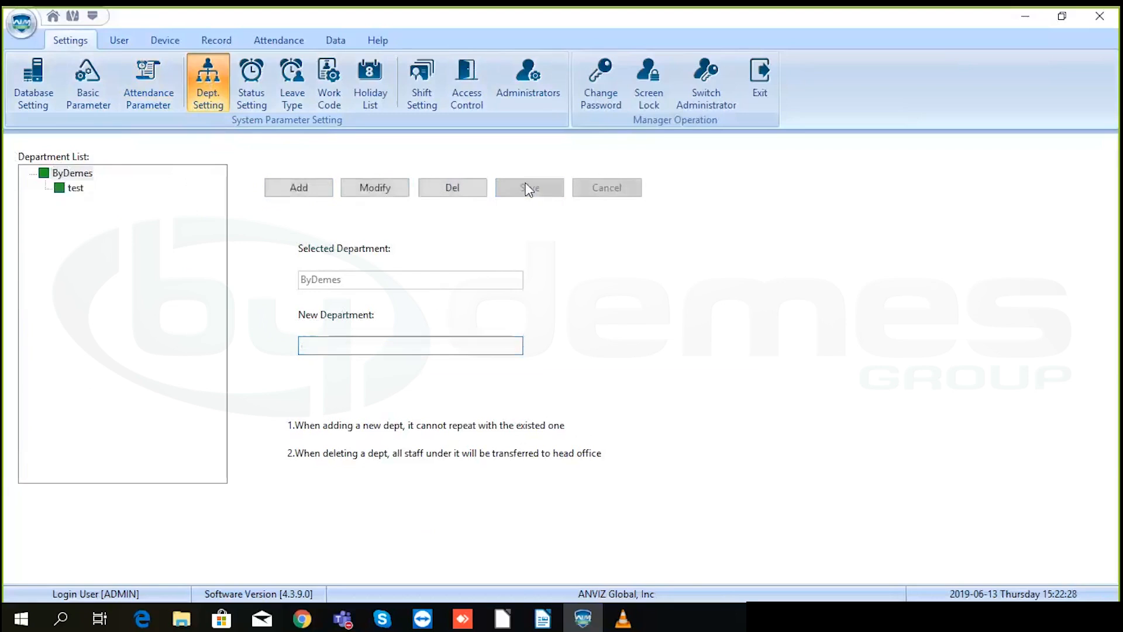
- Delete the test department, confirming the deletion
left_click(74, 188)
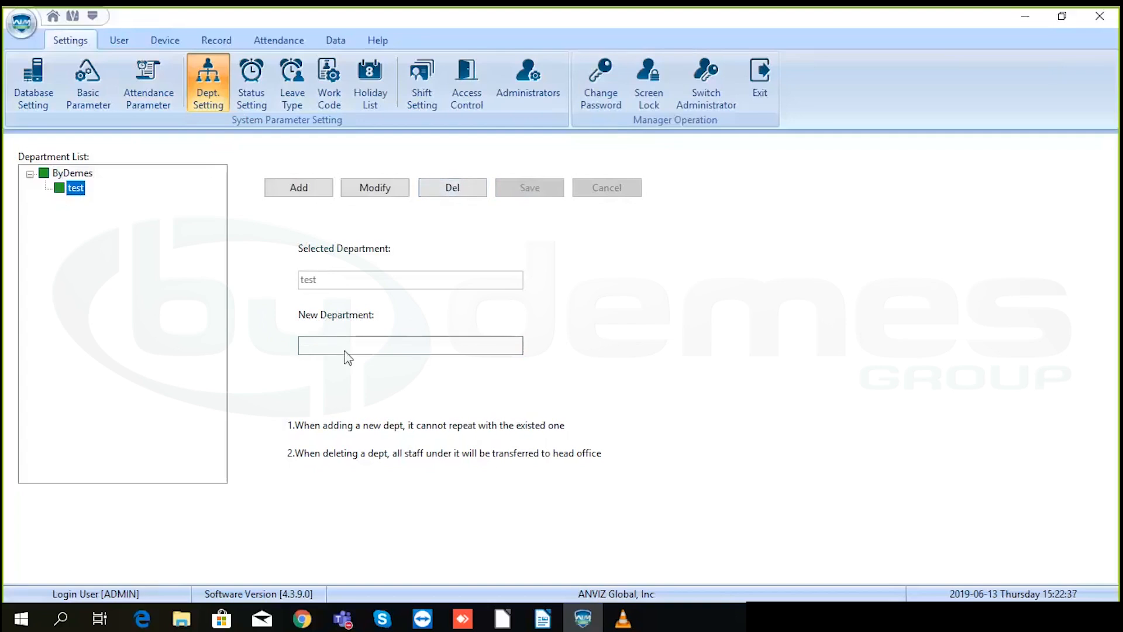
left_click(460, 188)
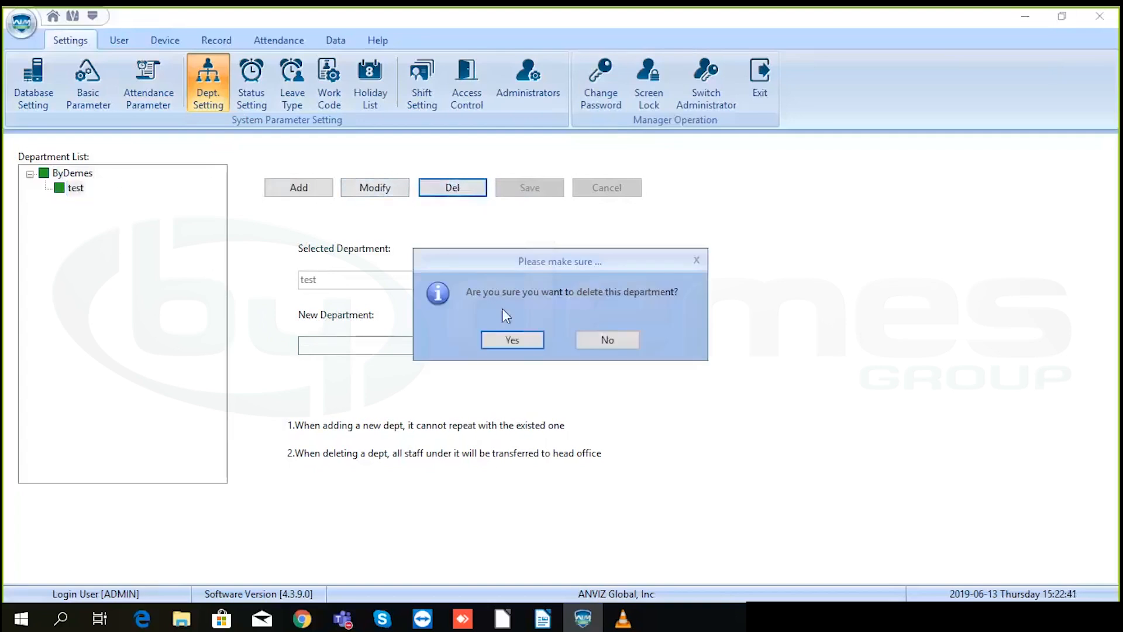
left_click(512, 341)
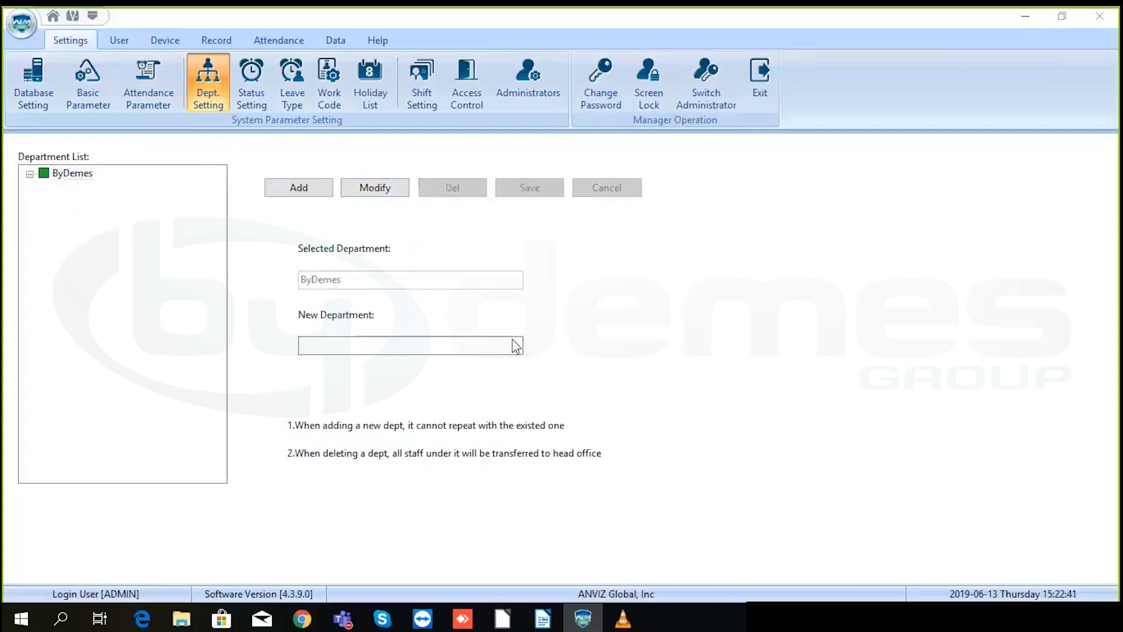
- Rename status 0 to Entry and upload the status list only to terminal OC500
left_click(255, 79)
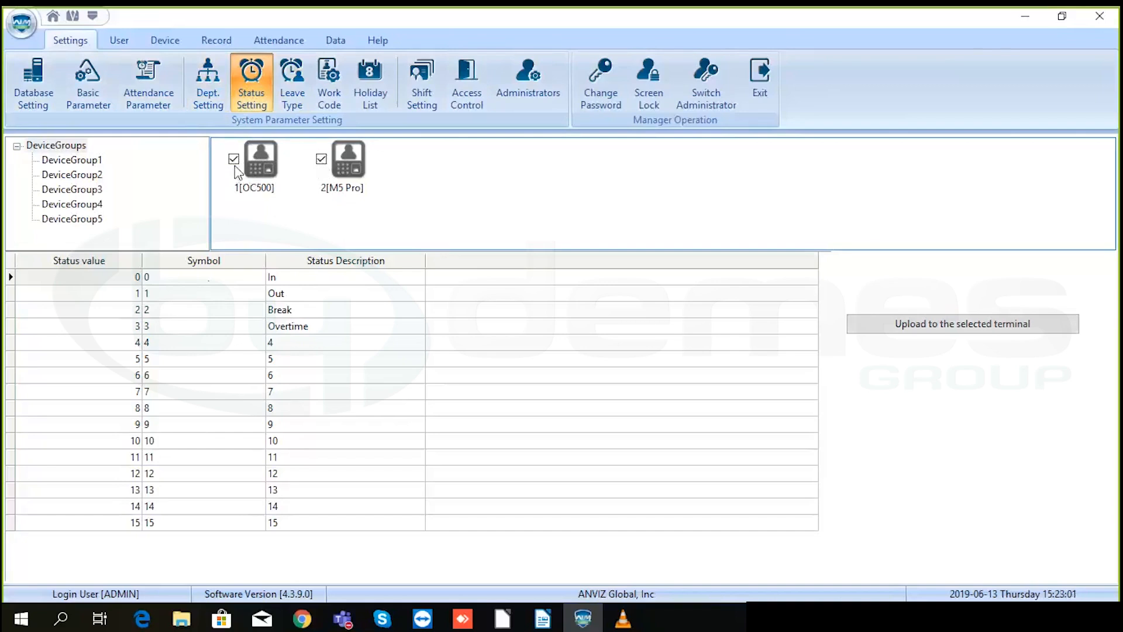
left_click(321, 159)
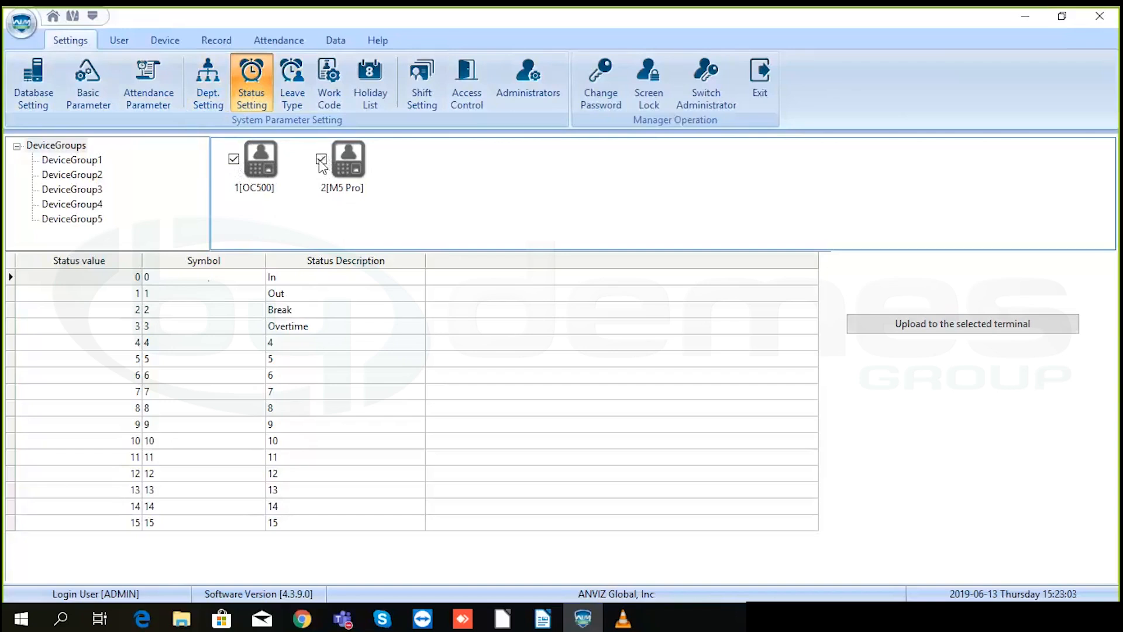
left_click(257, 168)
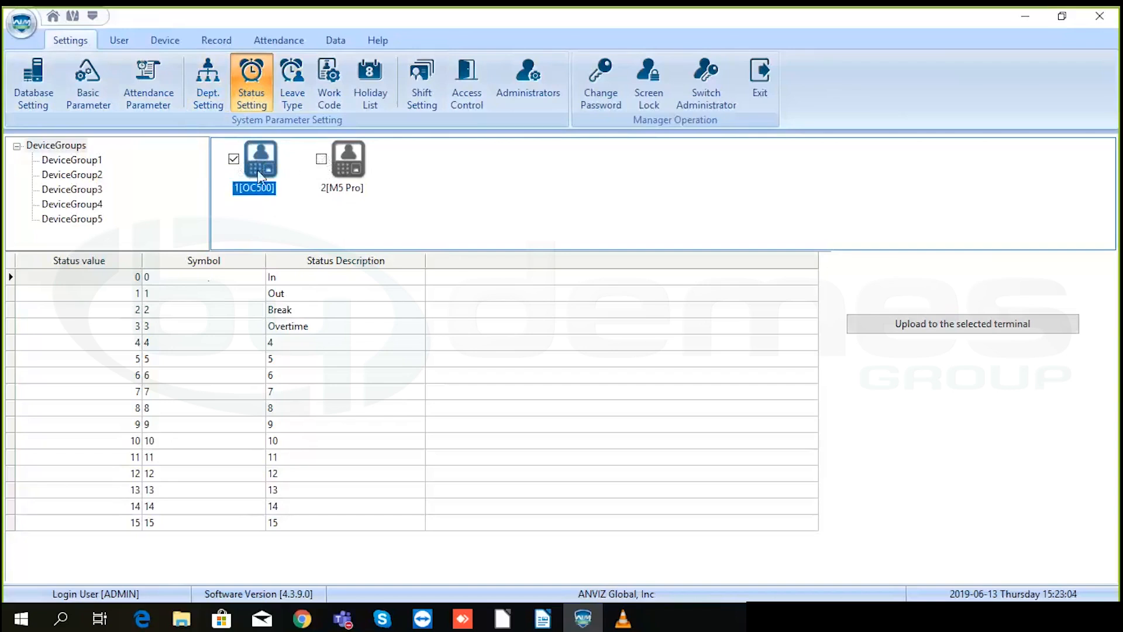
left_click(298, 276)
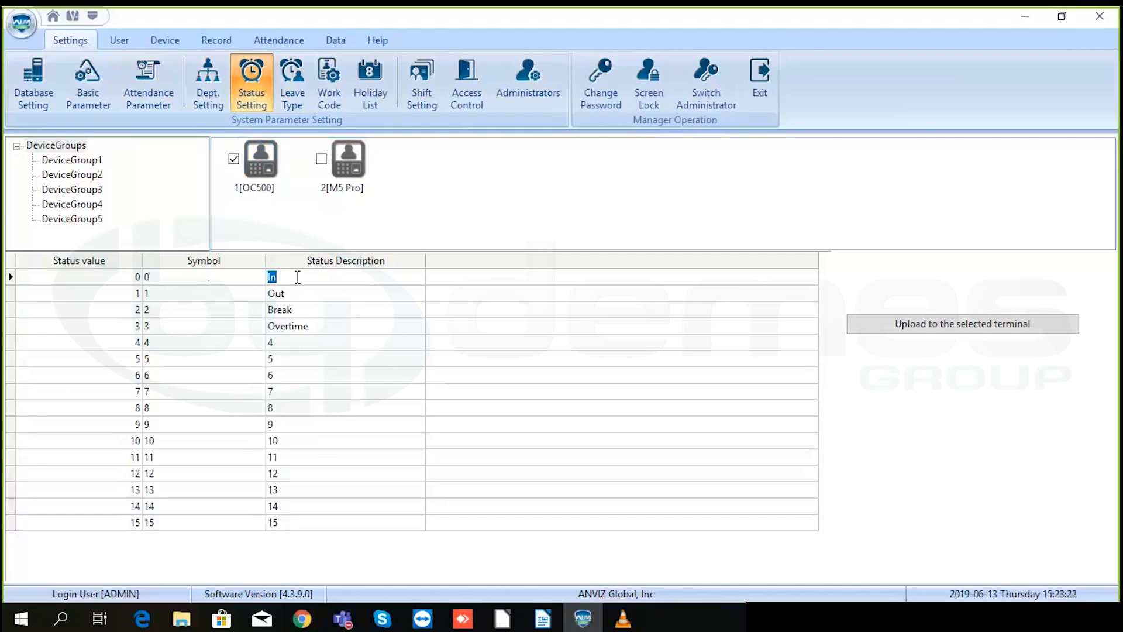
type("Entry")
left_click(968, 332)
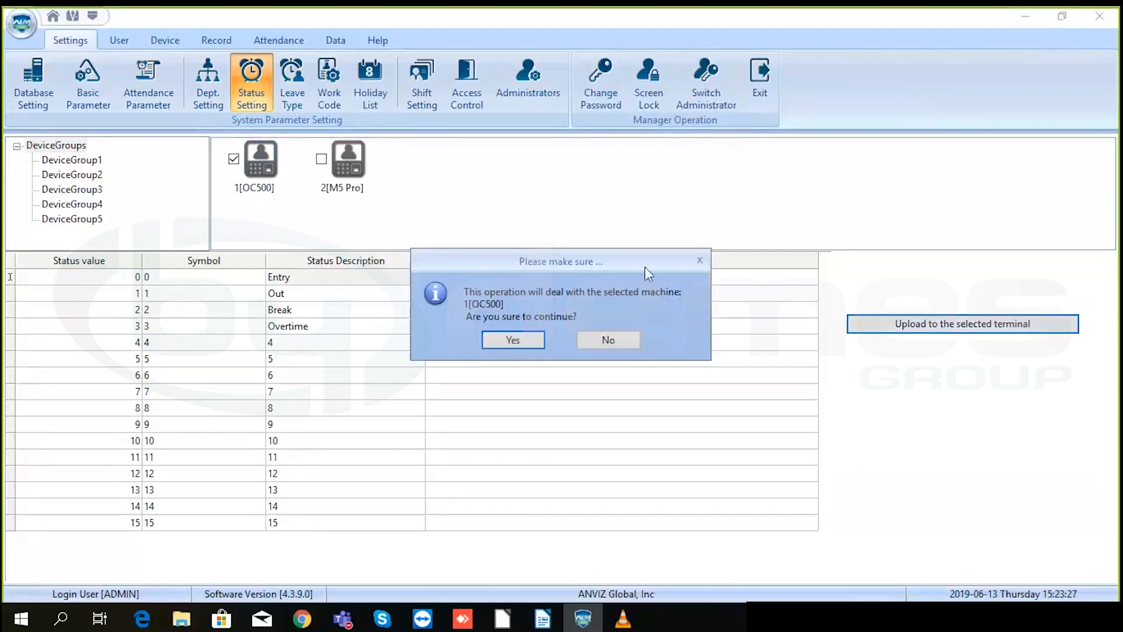
left_click(513, 341)
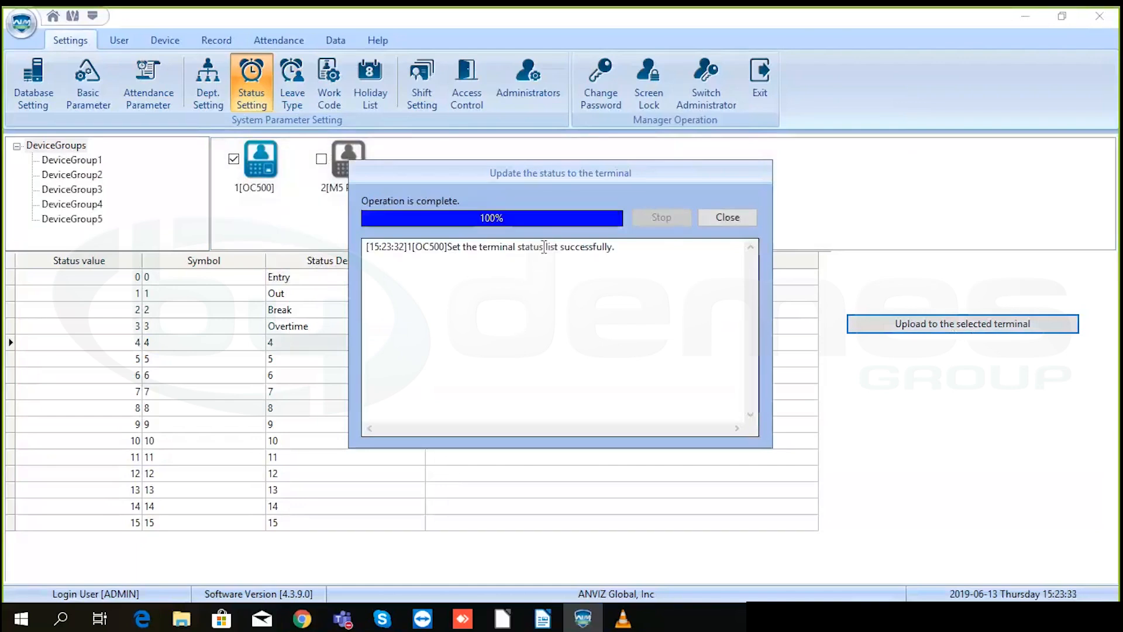
left_click(726, 215)
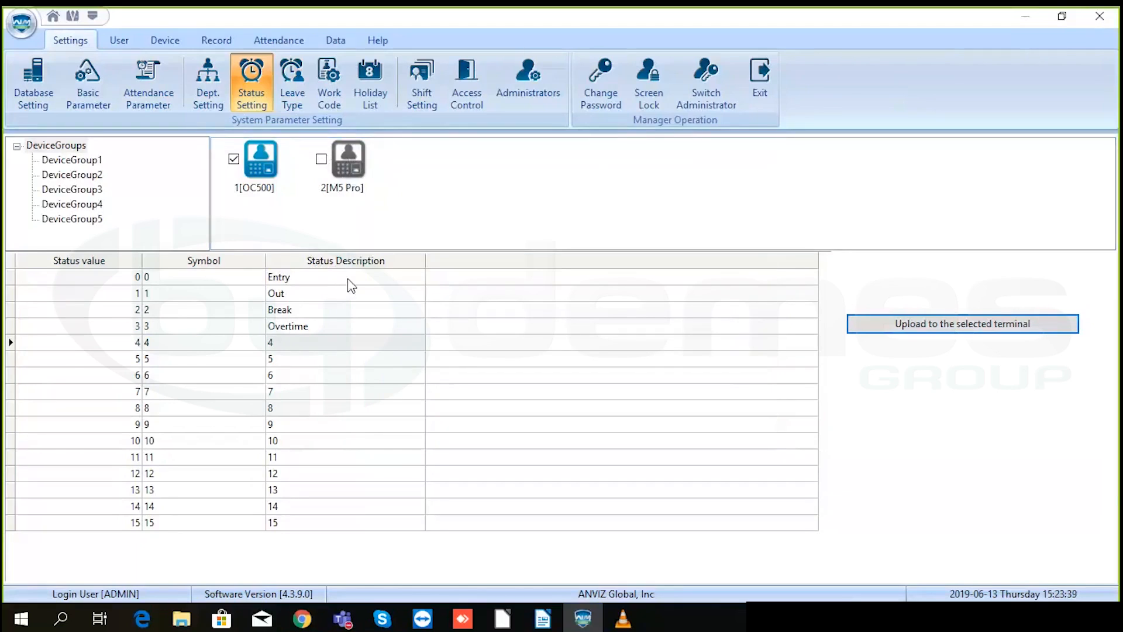
- Restore status 0 to In and upload the status list to OC500 again
left_click(318, 275)
left_click(318, 276)
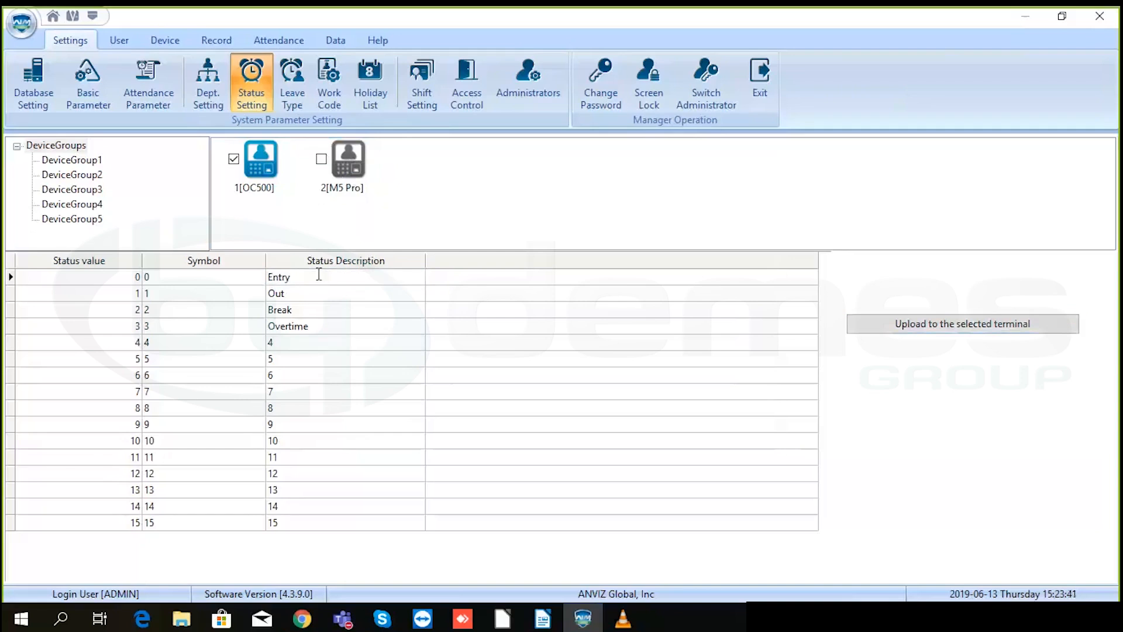
type("In")
left_click(943, 330)
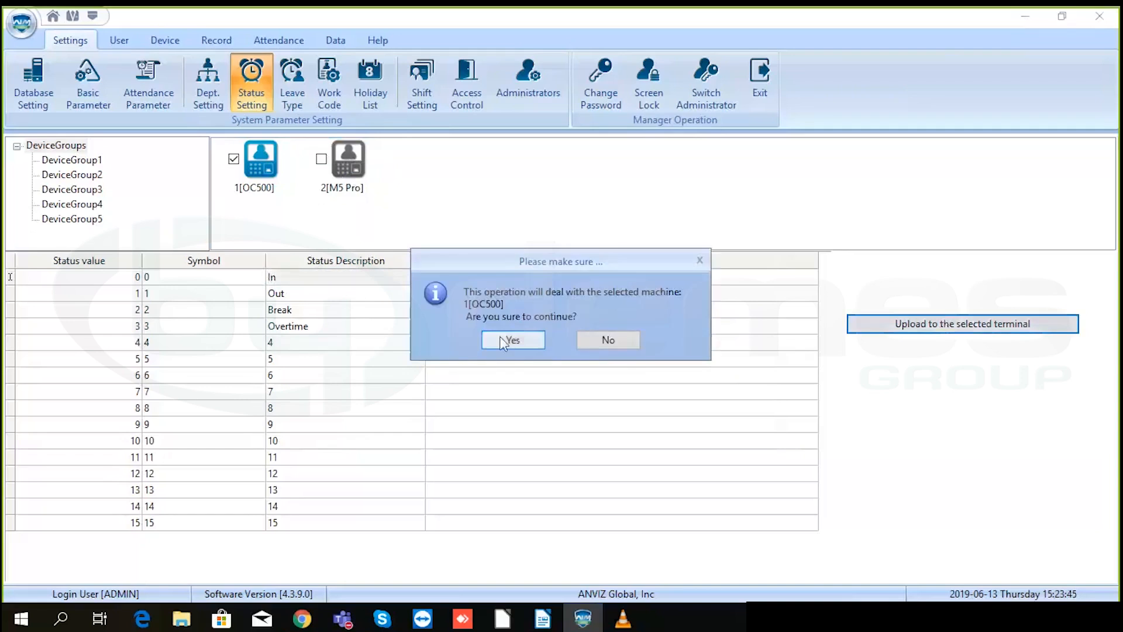
left_click(513, 339)
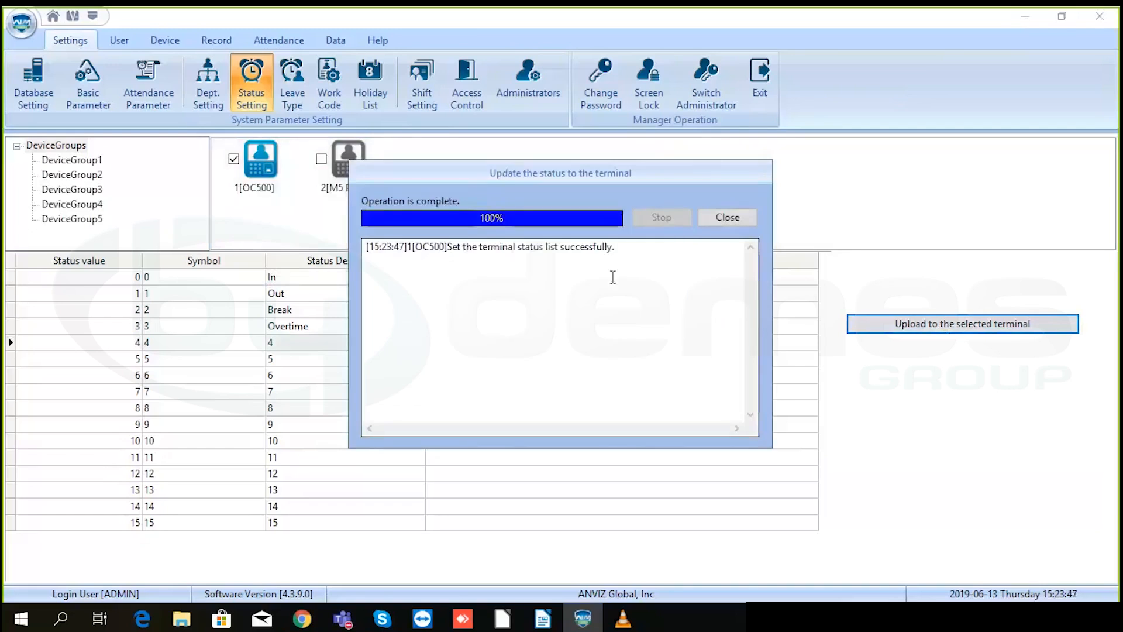
left_click(712, 216)
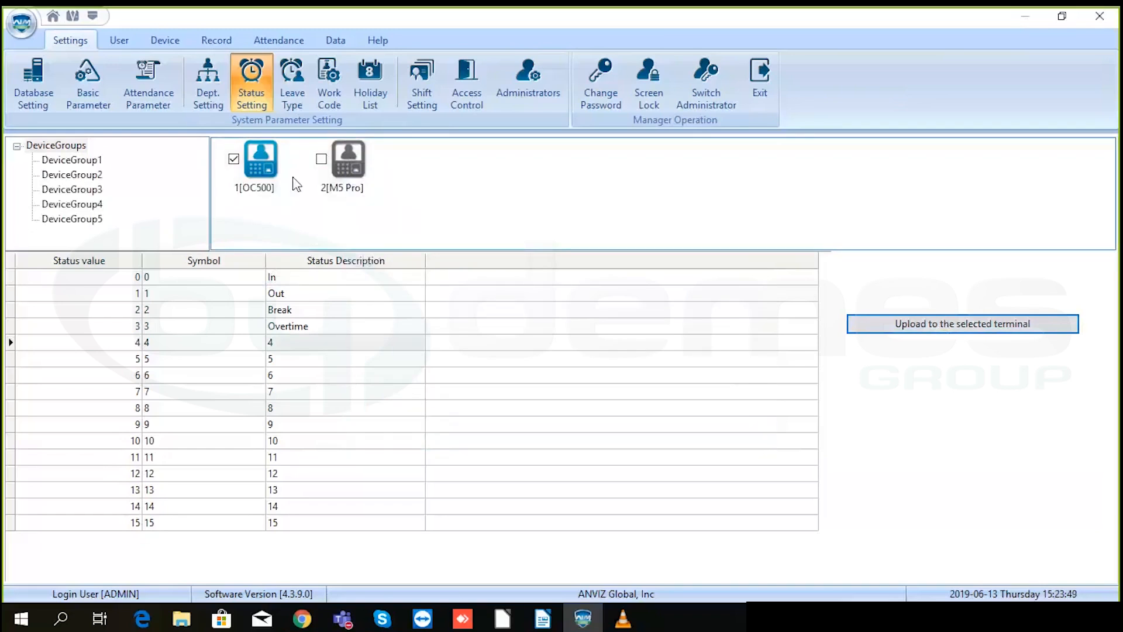
- Fill in the leave form with name Vacation, Minute unit, minimum 1 and symbol Va
left_click(295, 78)
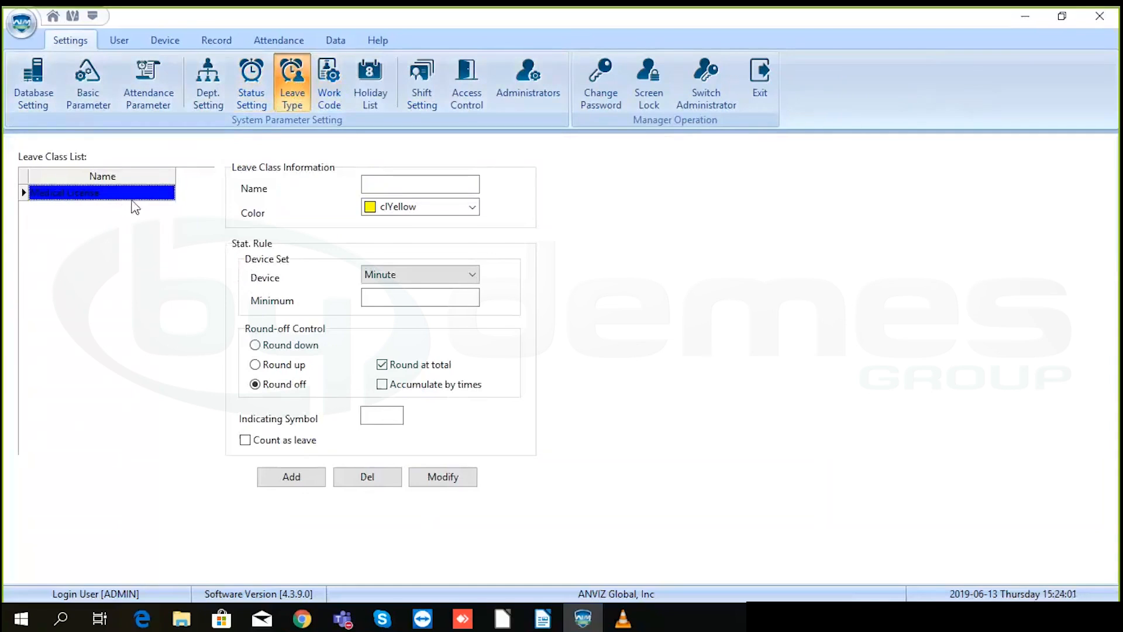
left_click(99, 193)
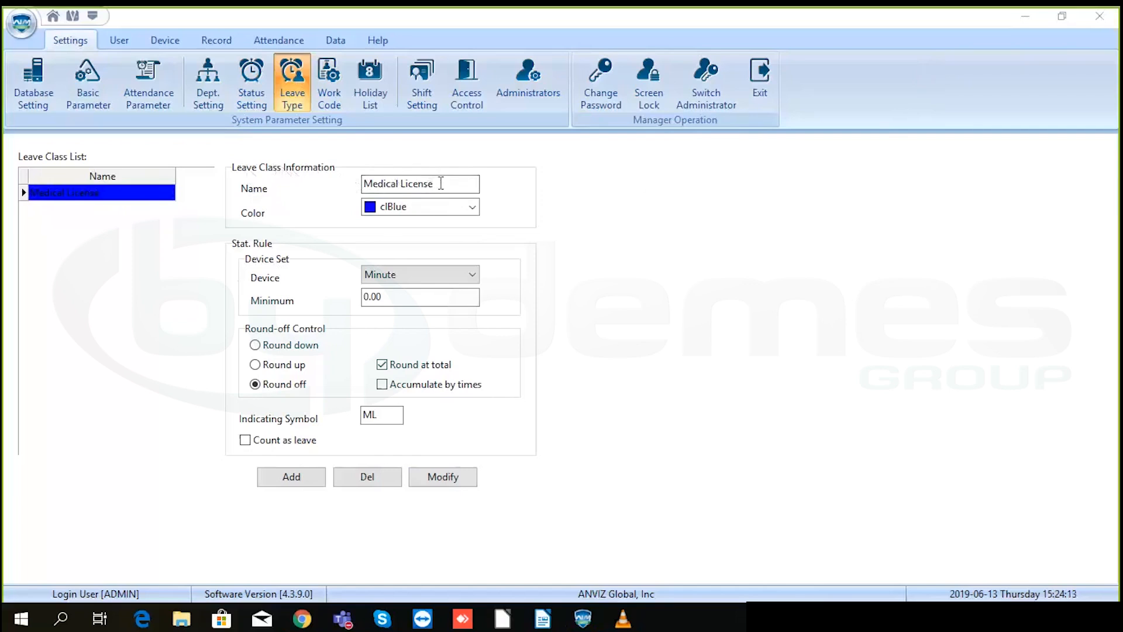
left_click_drag(441, 183, 354, 188)
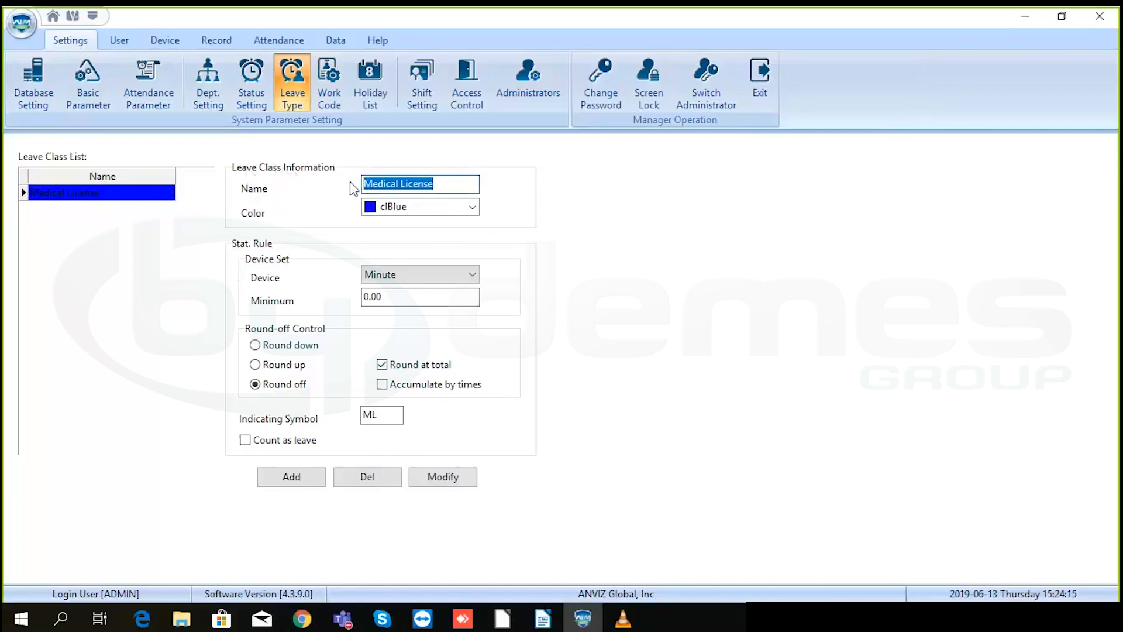
type("Vacation")
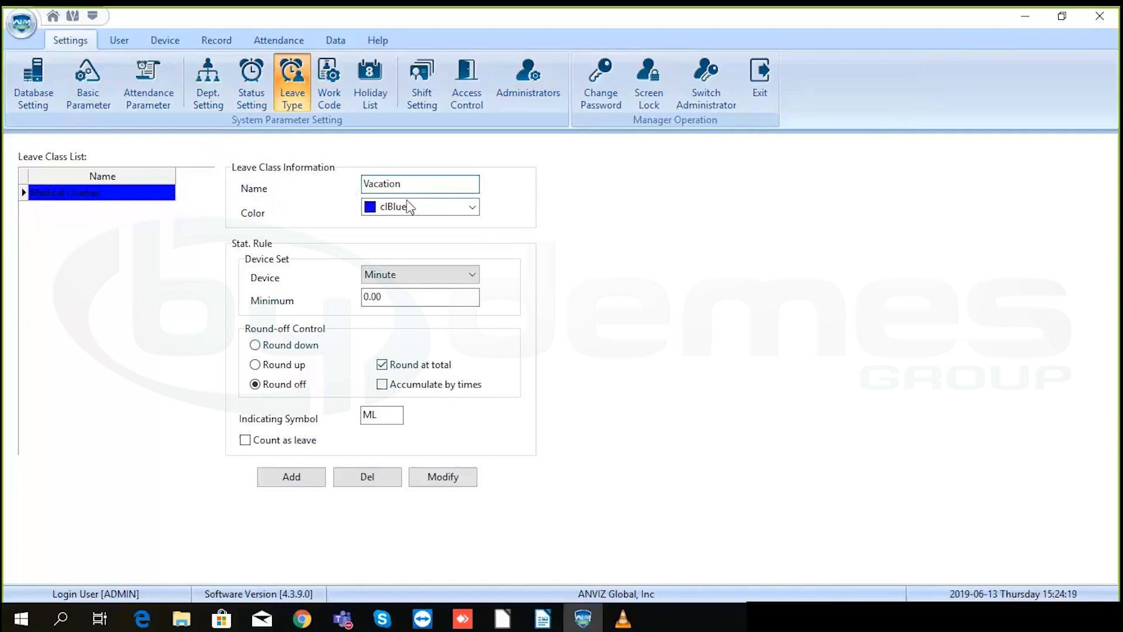
left_click(409, 207)
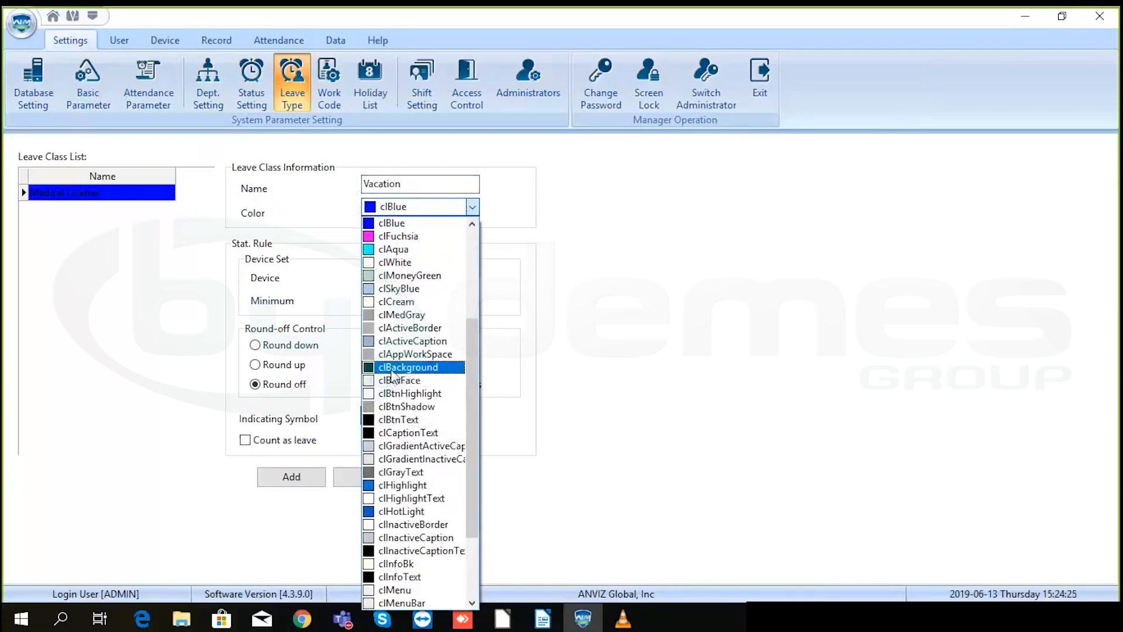
left_click(392, 368)
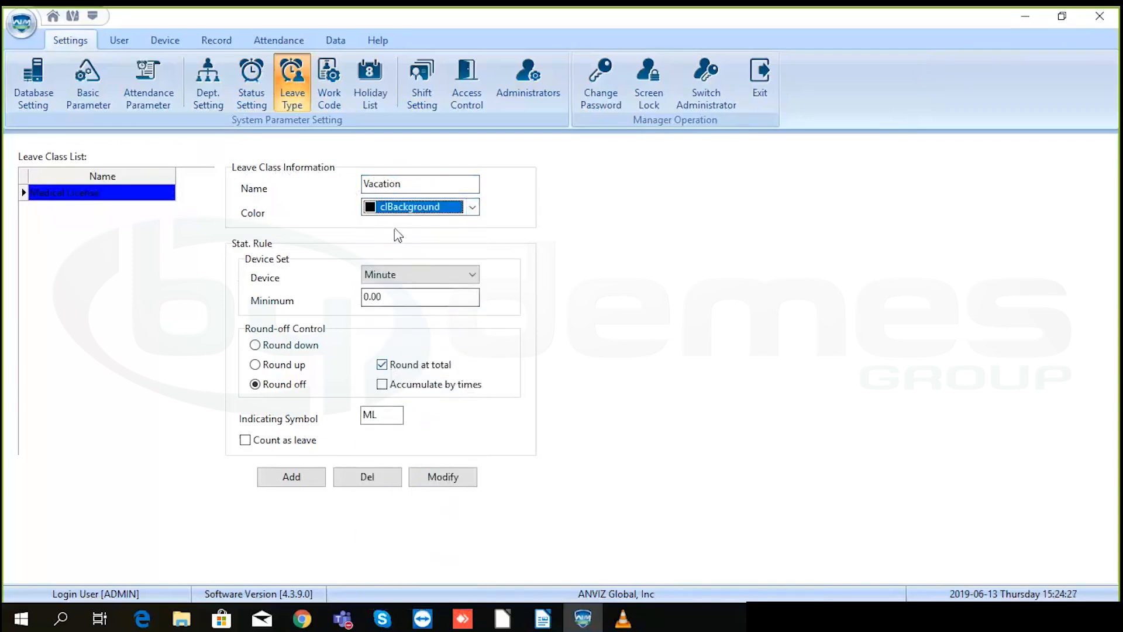
left_click(400, 279)
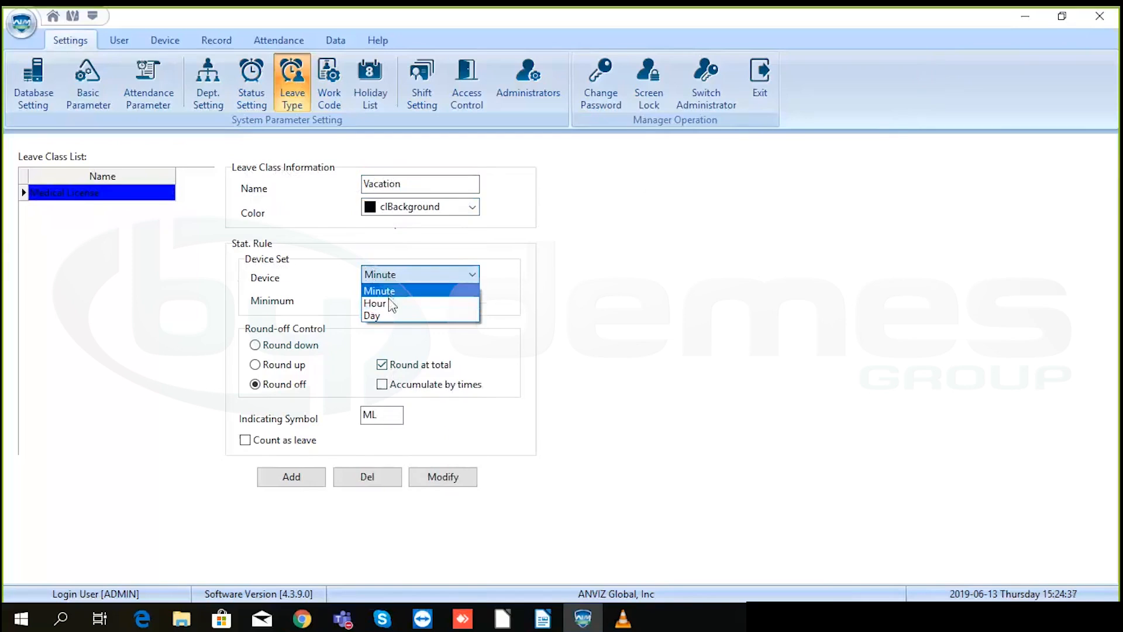
left_click(402, 291)
left_click_drag(405, 296, 336, 300)
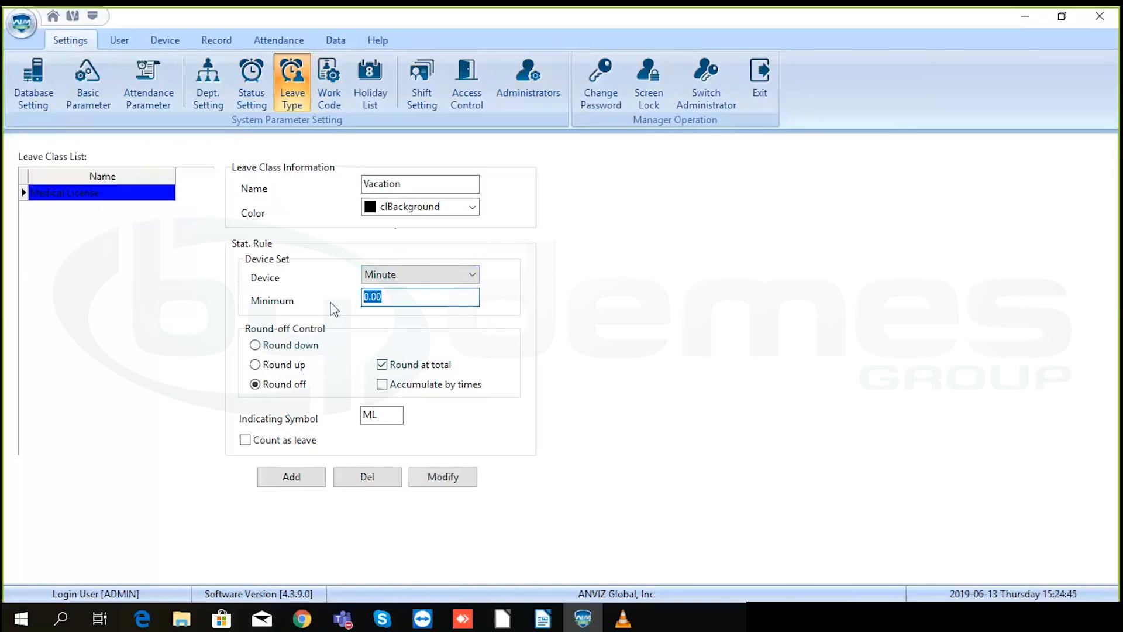
type("1")
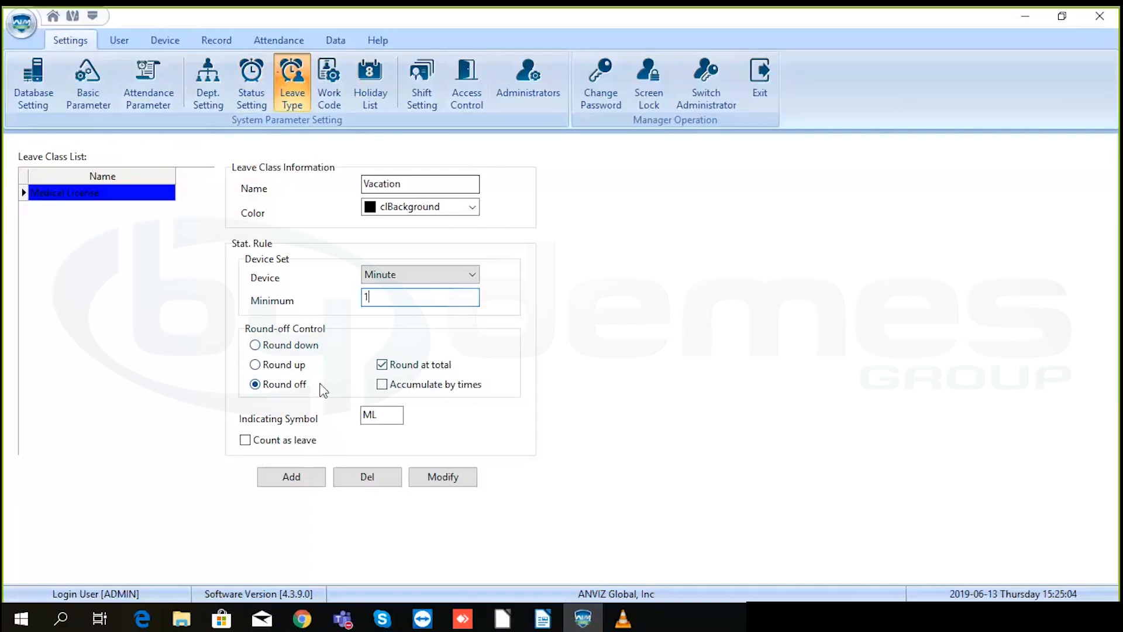
key("Tab")
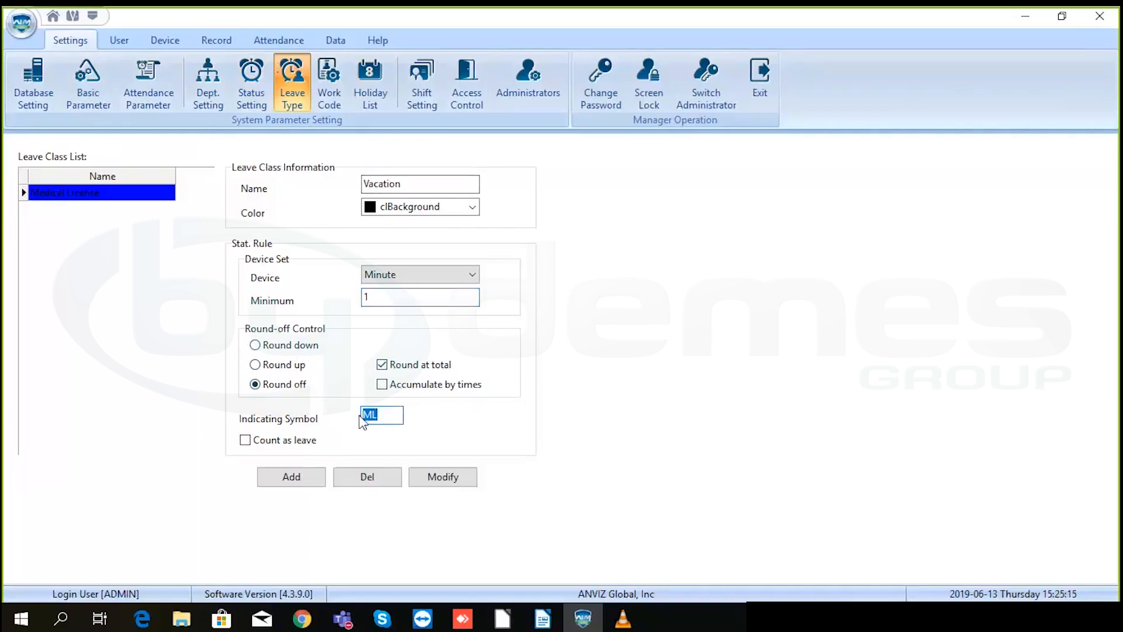
type("Va")
- Add the Vacation leave type with colour clActiveCaption and confirm the modification
left_click(303, 481)
left_click(100, 211)
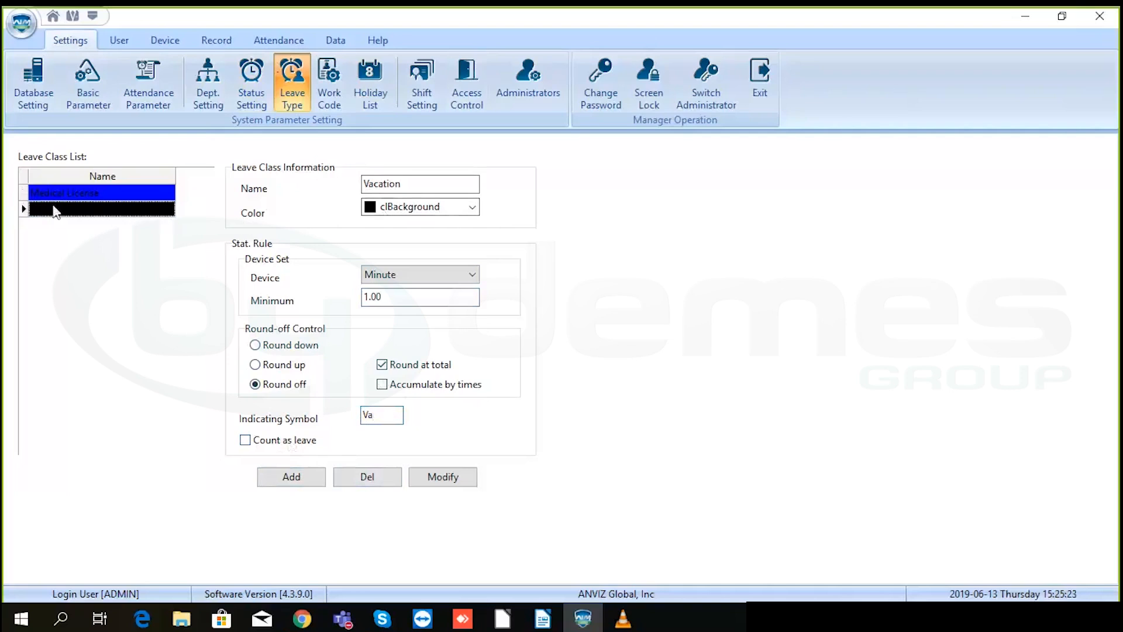
left_click(410, 207)
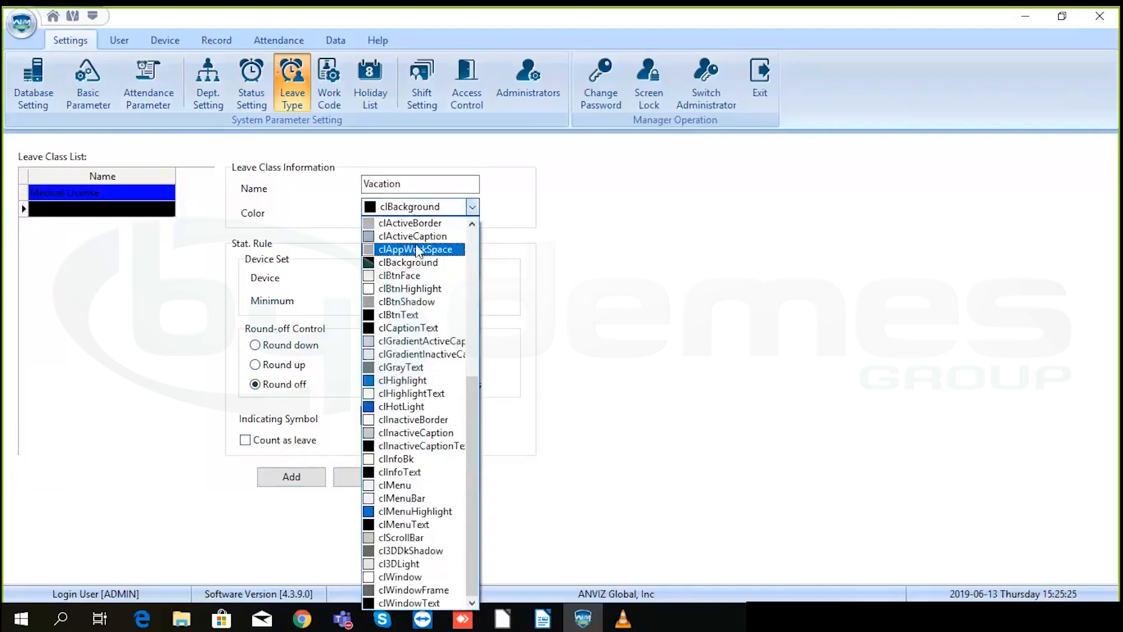
left_click(415, 236)
left_click(443, 477)
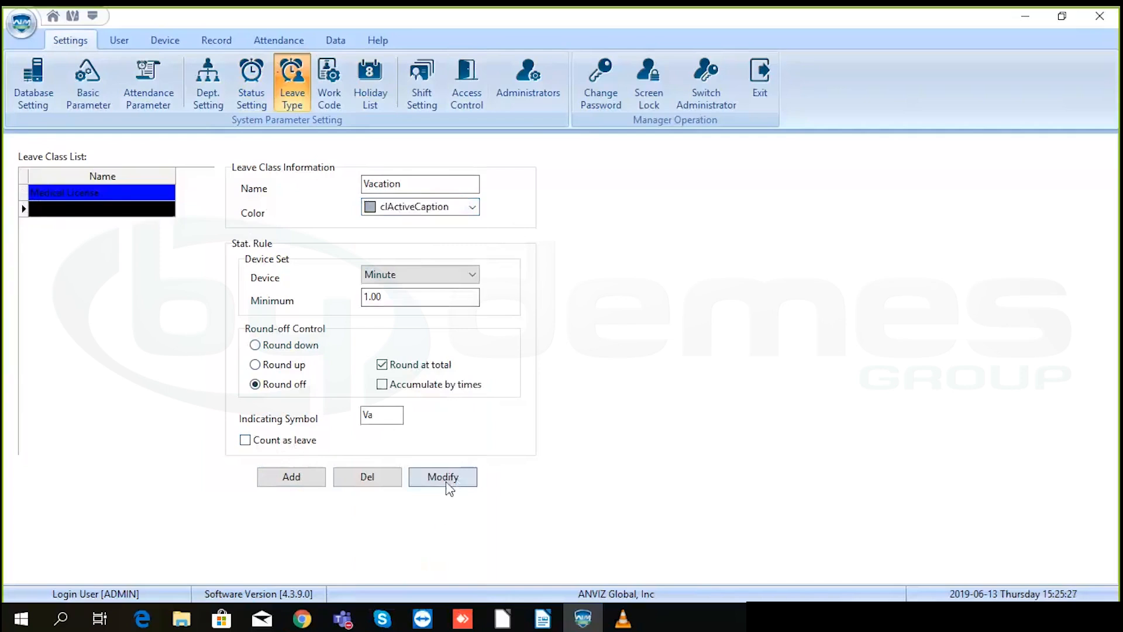
left_click(559, 338)
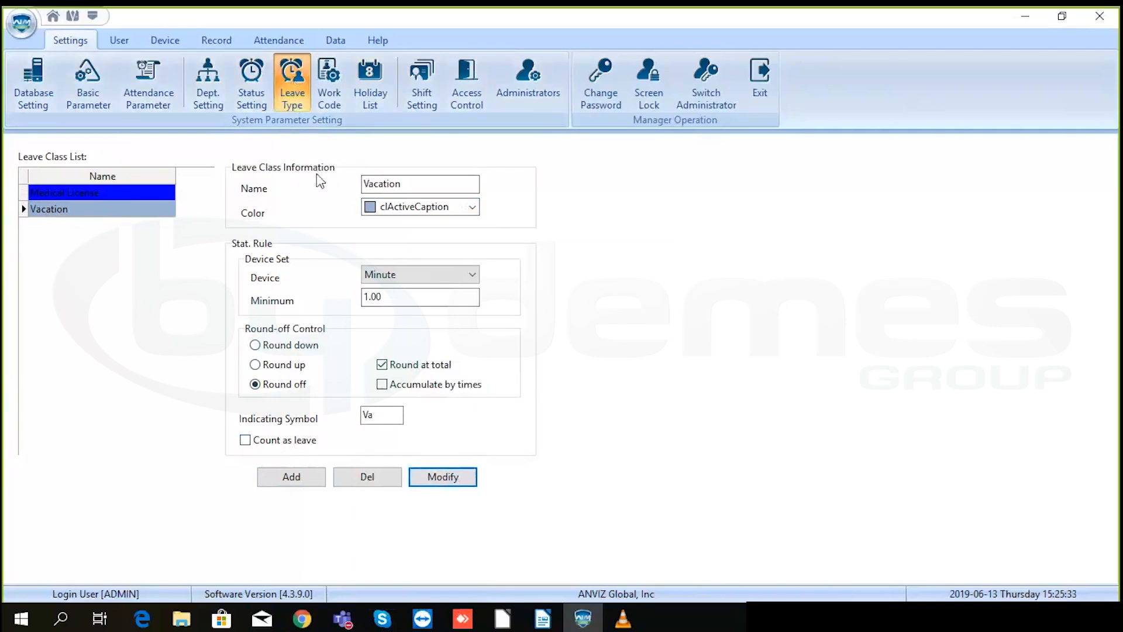
left_click(330, 77)
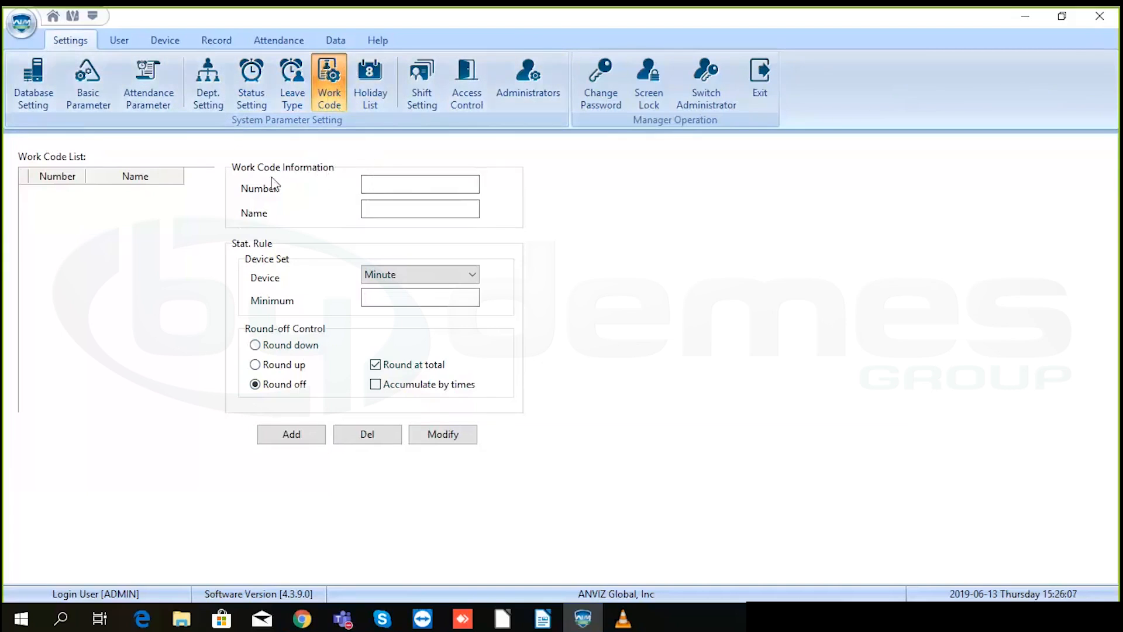
- Enter work code number 1, name morning, Minute device unit and minimum 1
left_click(393, 184)
type("1")
left_click(390, 210)
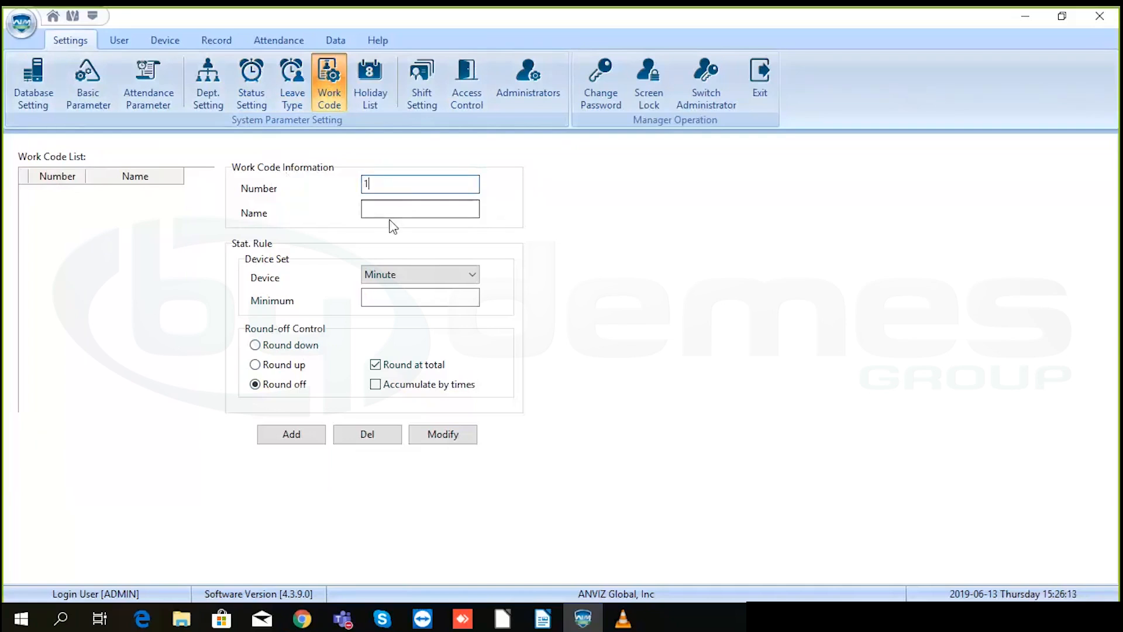
type("morning")
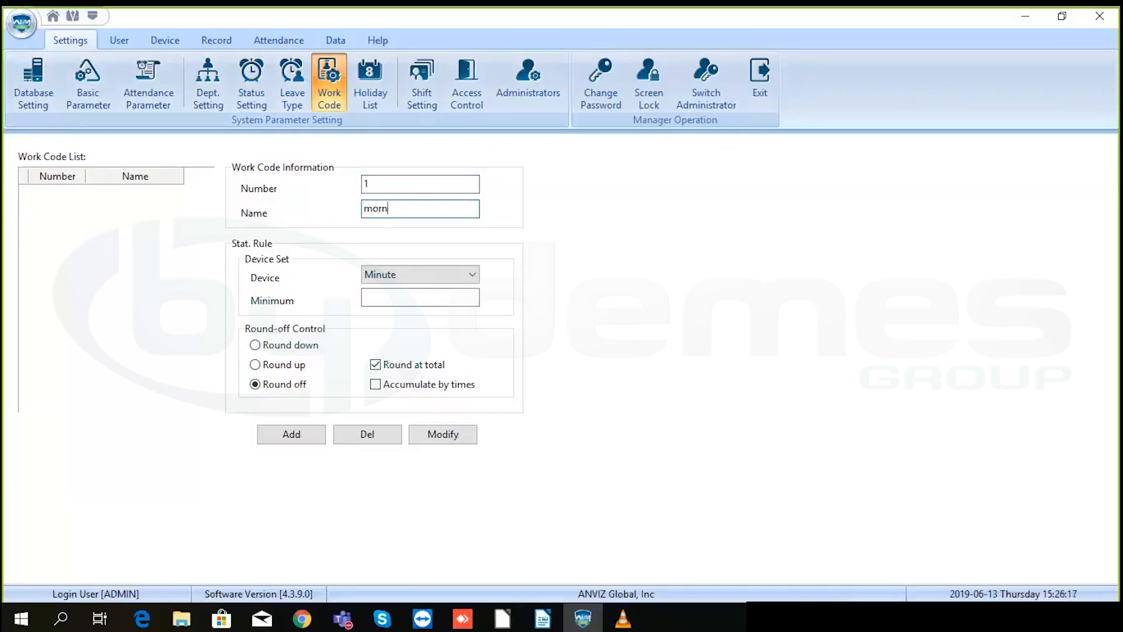
left_click(396, 274)
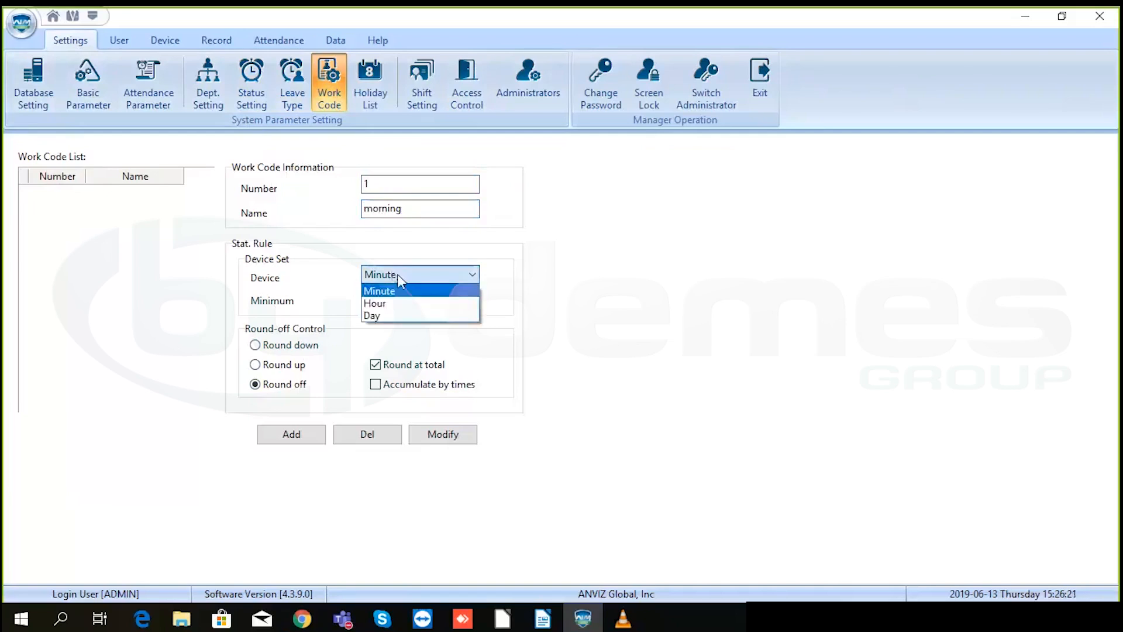
left_click(399, 273)
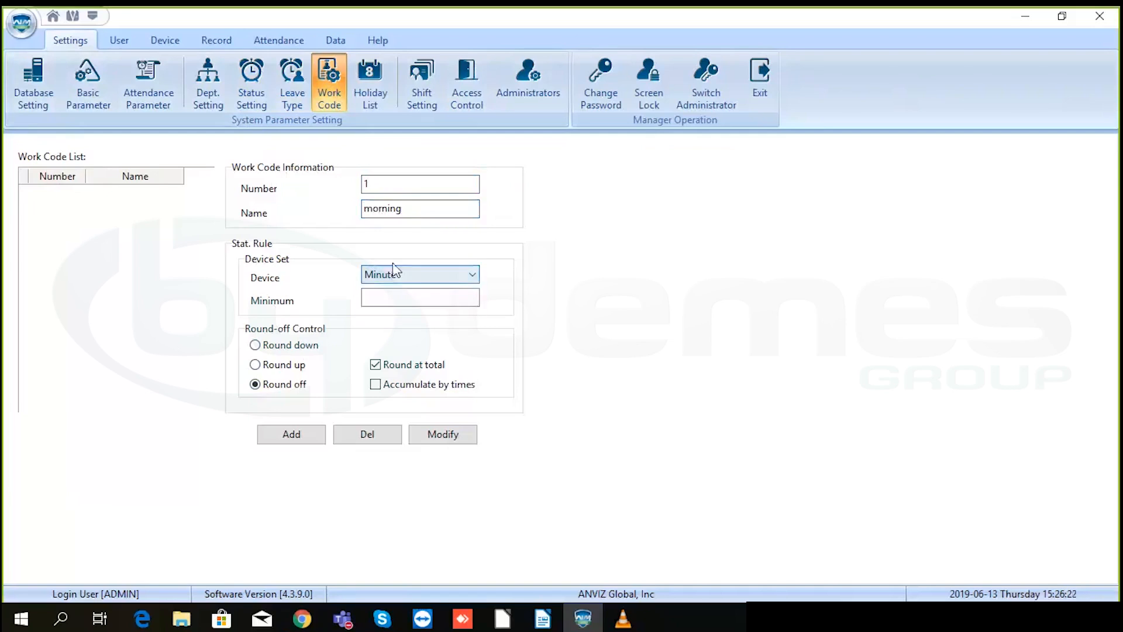
left_click(398, 298)
type("1")
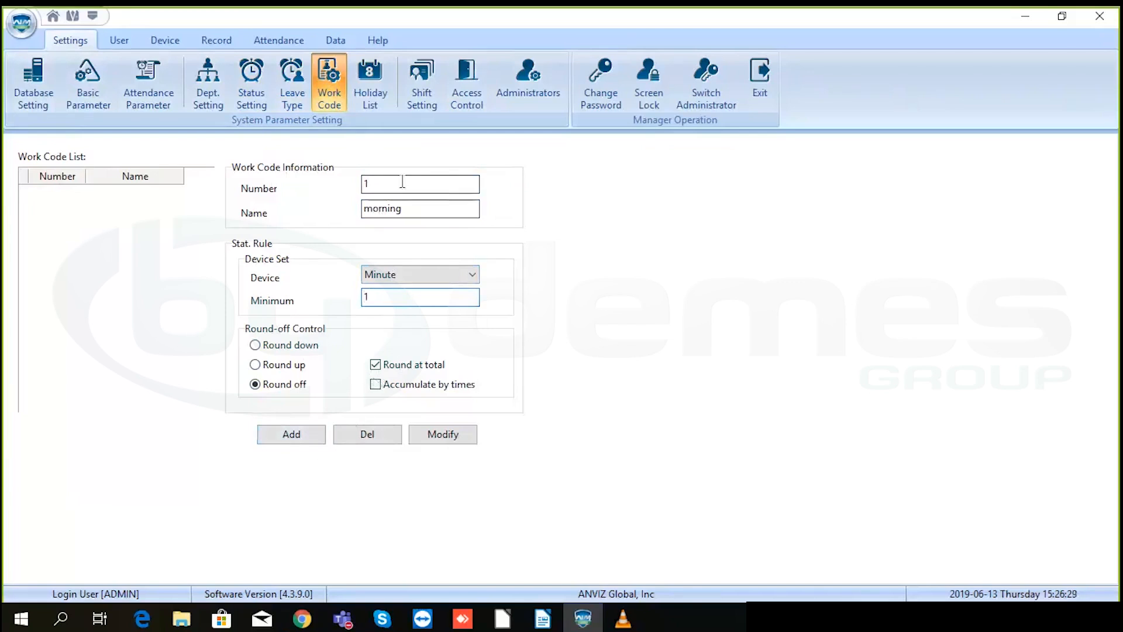
- Change the work code number to 2 and its name to evening
left_click_drag(400, 183, 326, 184)
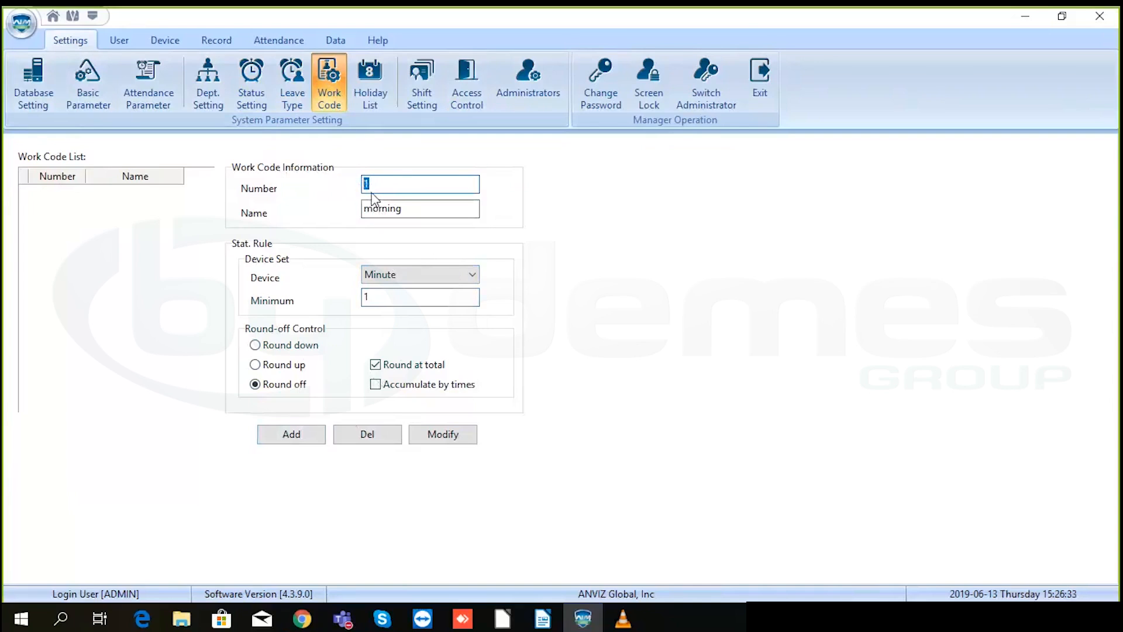
type("2")
left_click_drag(409, 209, 343, 219)
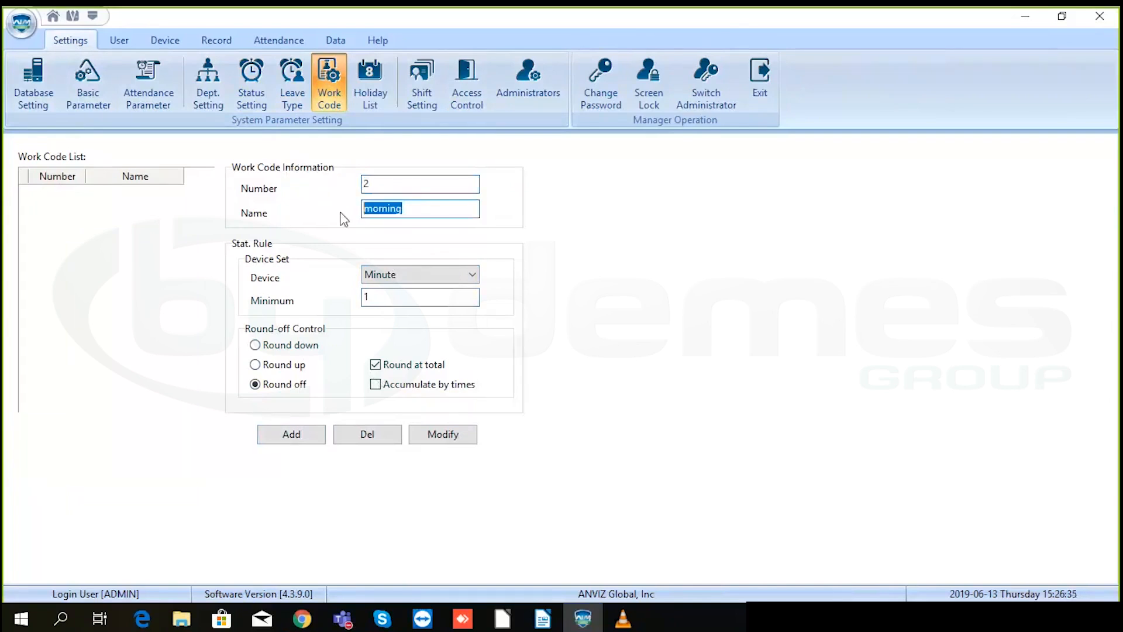
type("evening")
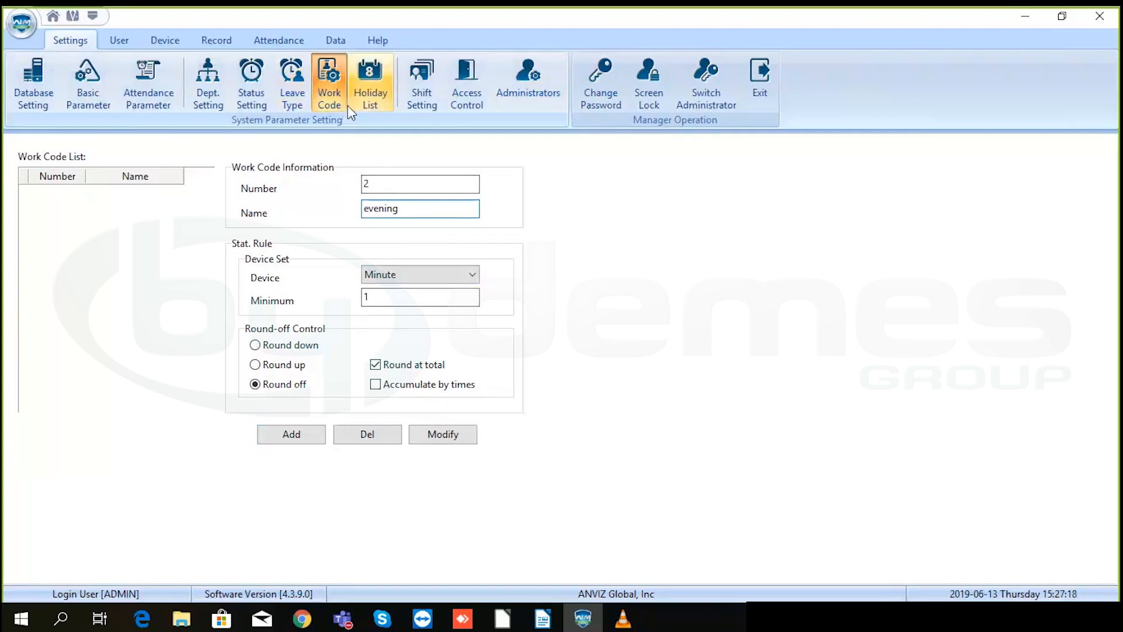
left_click(372, 79)
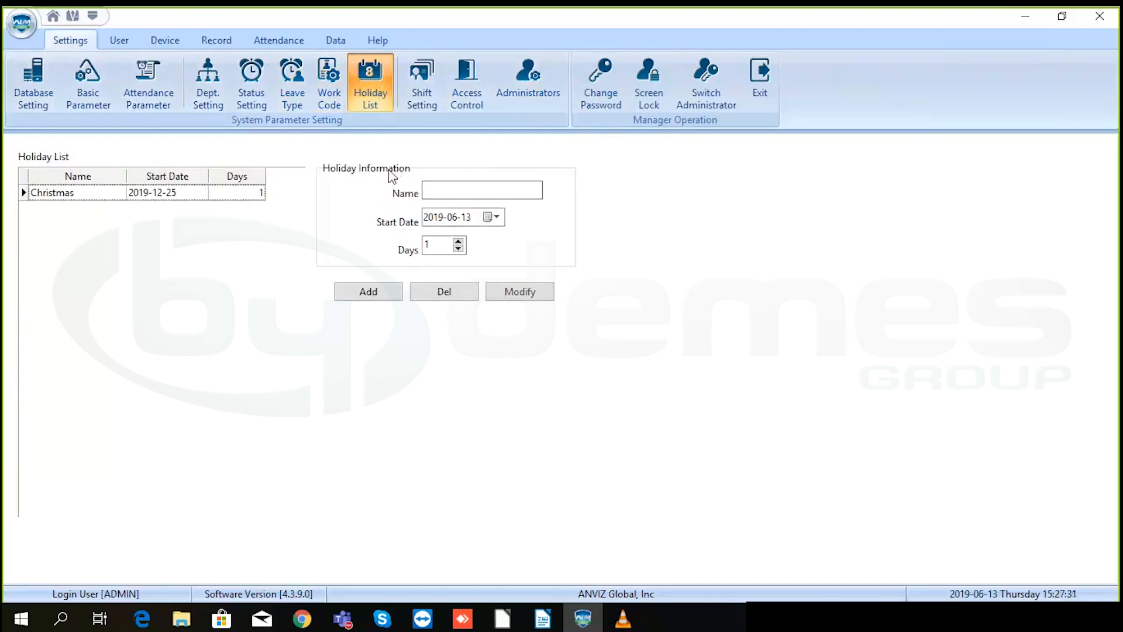
- Review the holiday Name, 2019-06-13 Start Date and Days fields, then go to Shift Setting's User Scheduling
left_click(439, 190)
left_click(445, 189)
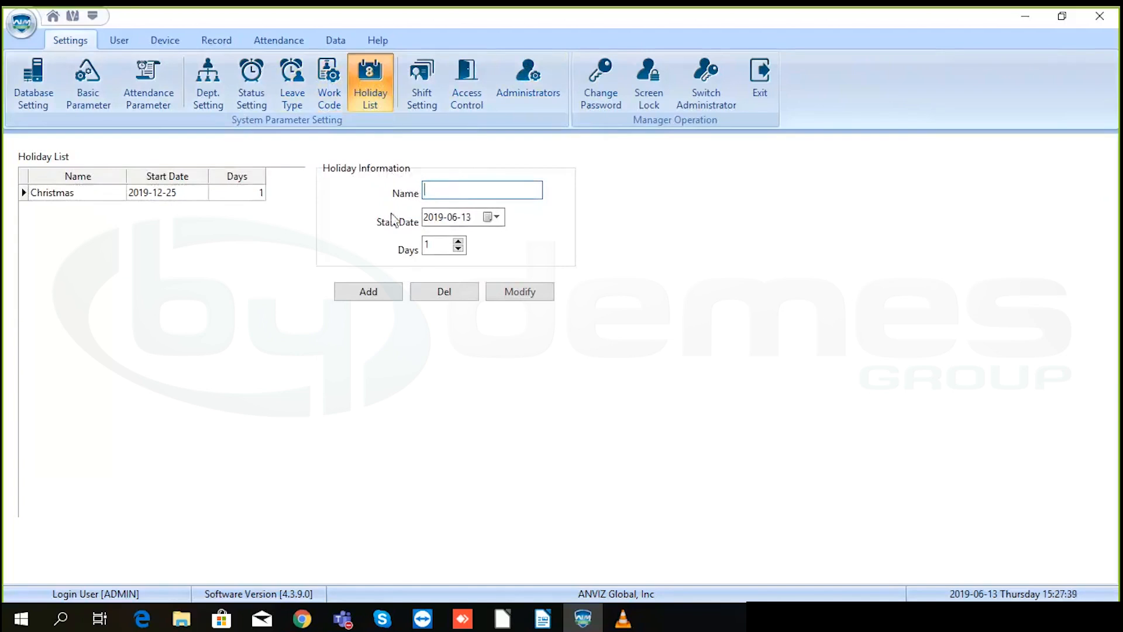
left_click(489, 217)
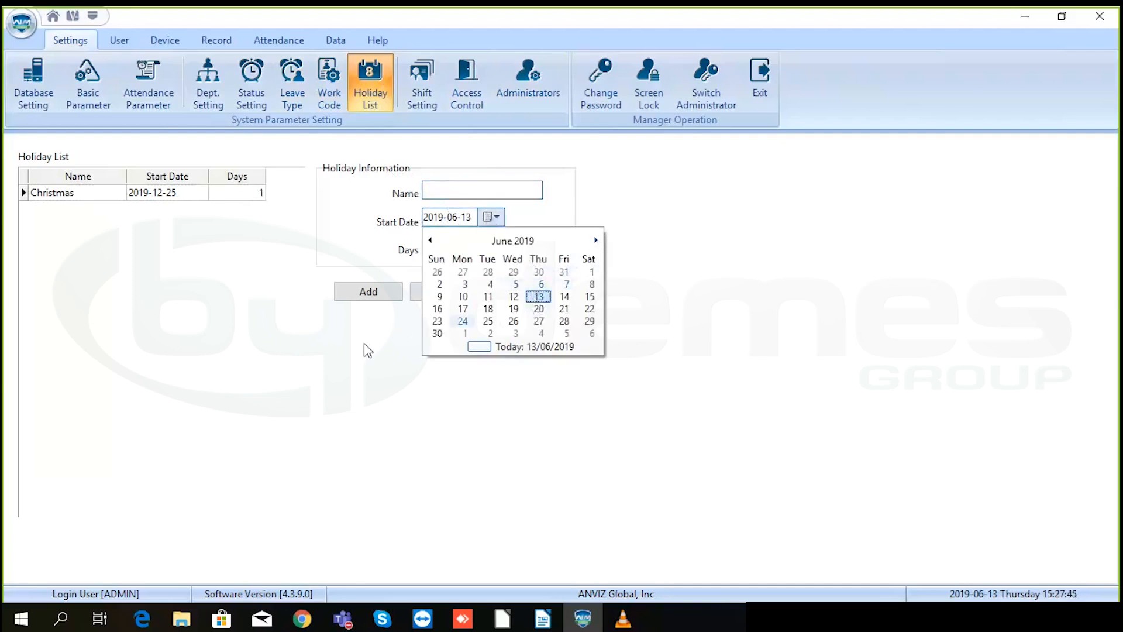
left_click(380, 295)
double_click(435, 244)
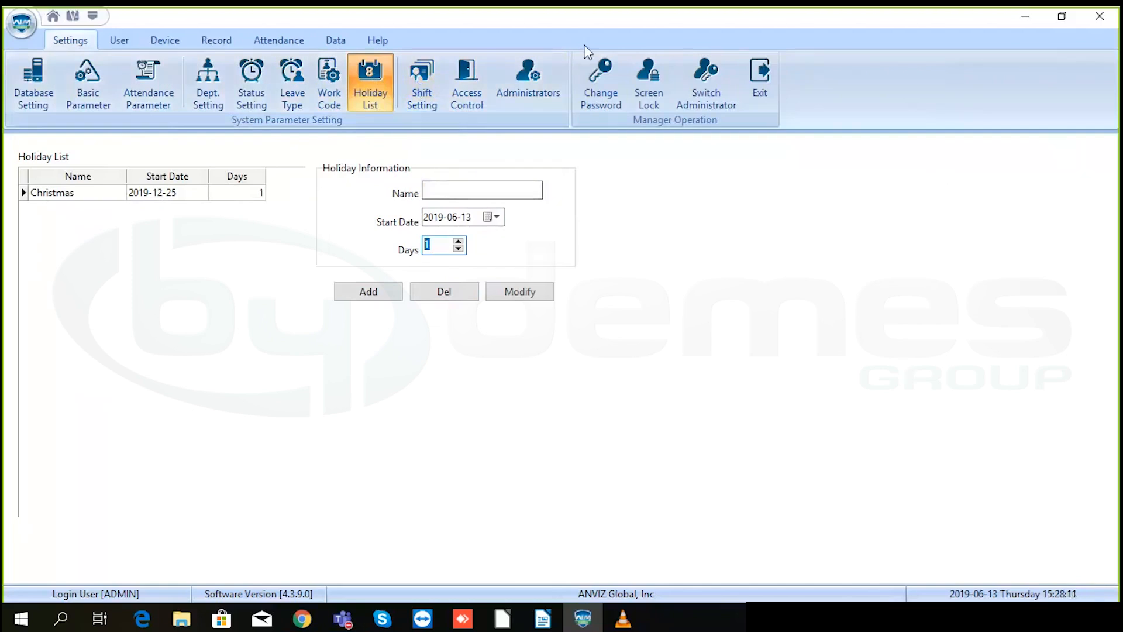
left_click(426, 79)
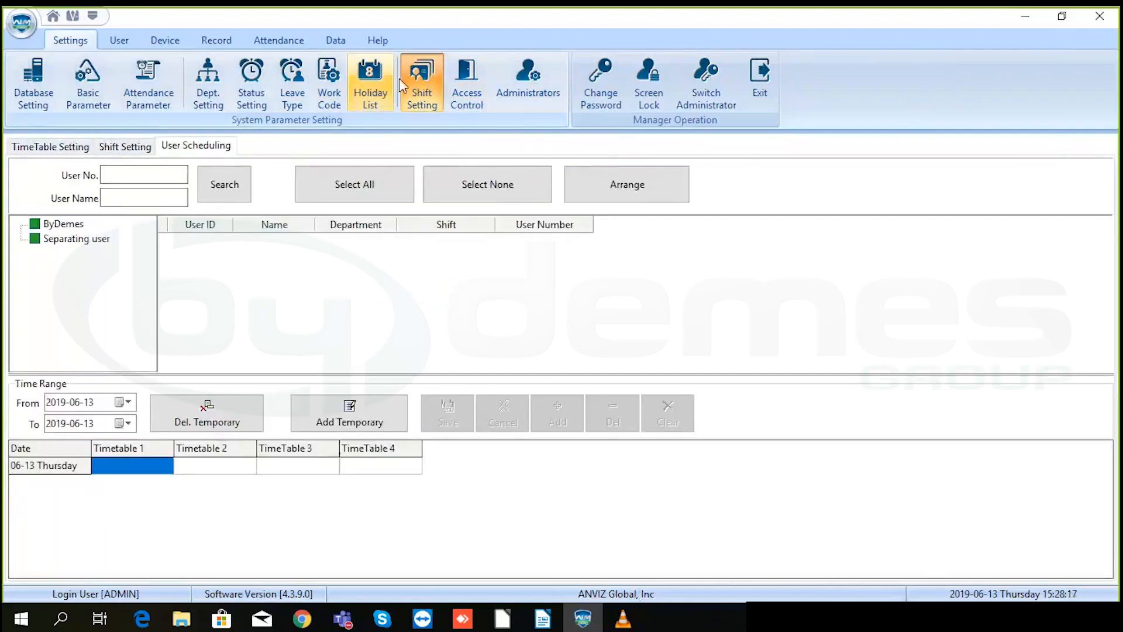
- Switch among the Shift Setting pages, ending on TimeTable Setting
left_click(76, 149)
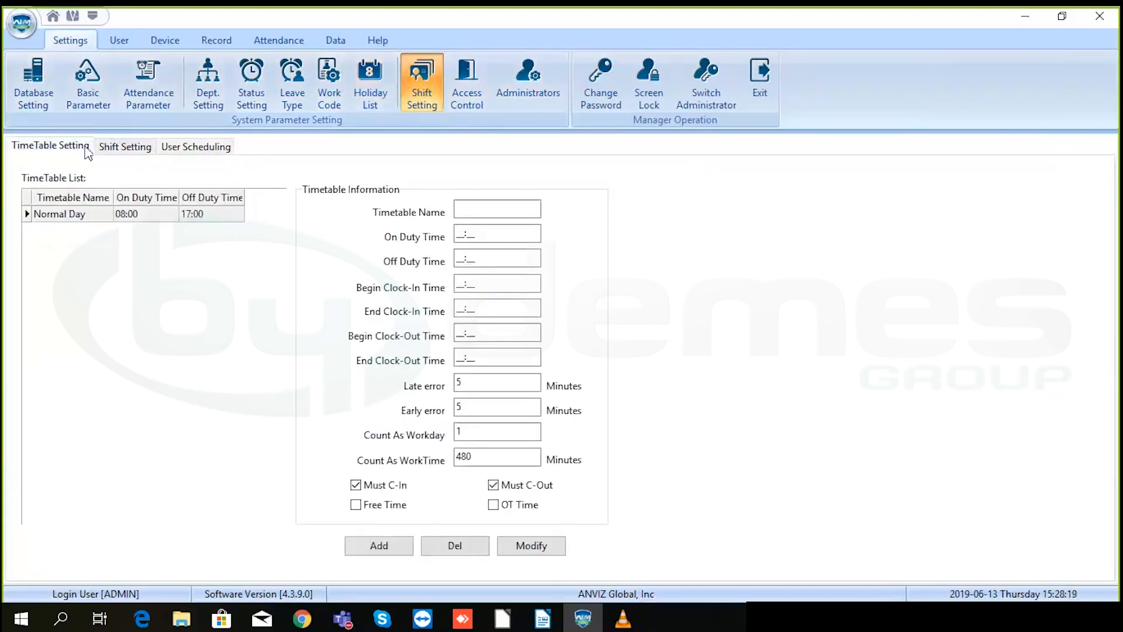
left_click(108, 149)
left_click(173, 149)
left_click(72, 150)
- Name a new timetable 'Normal day' and fill its default 08:00–17:00 on/off duty times
left_click(472, 209)
left_click(472, 209)
type("Normal day")
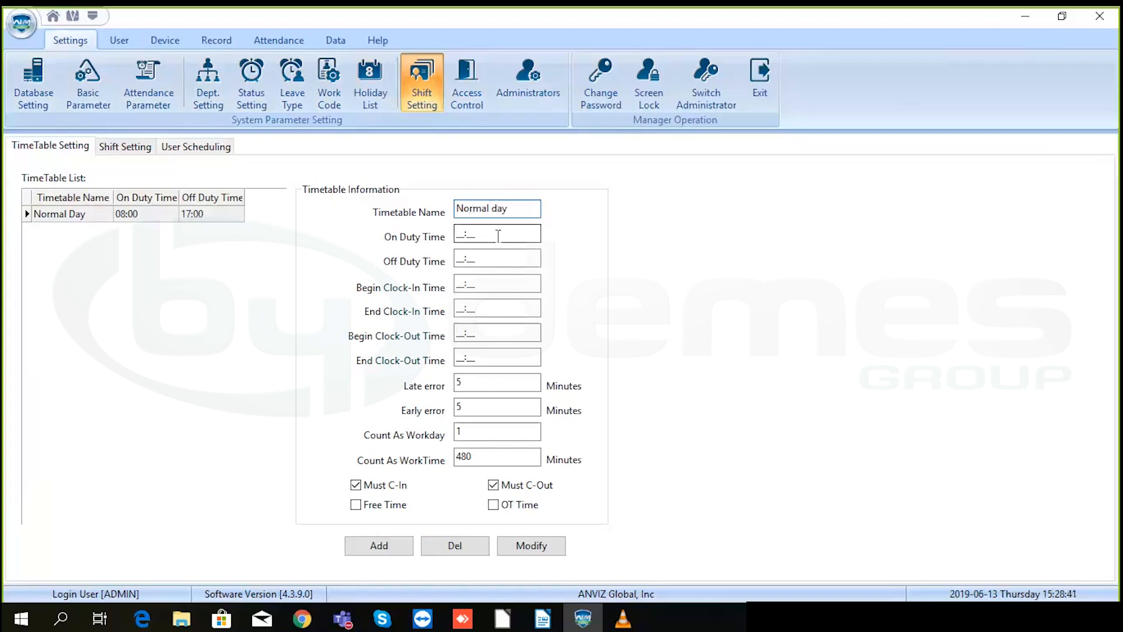
left_click(460, 232)
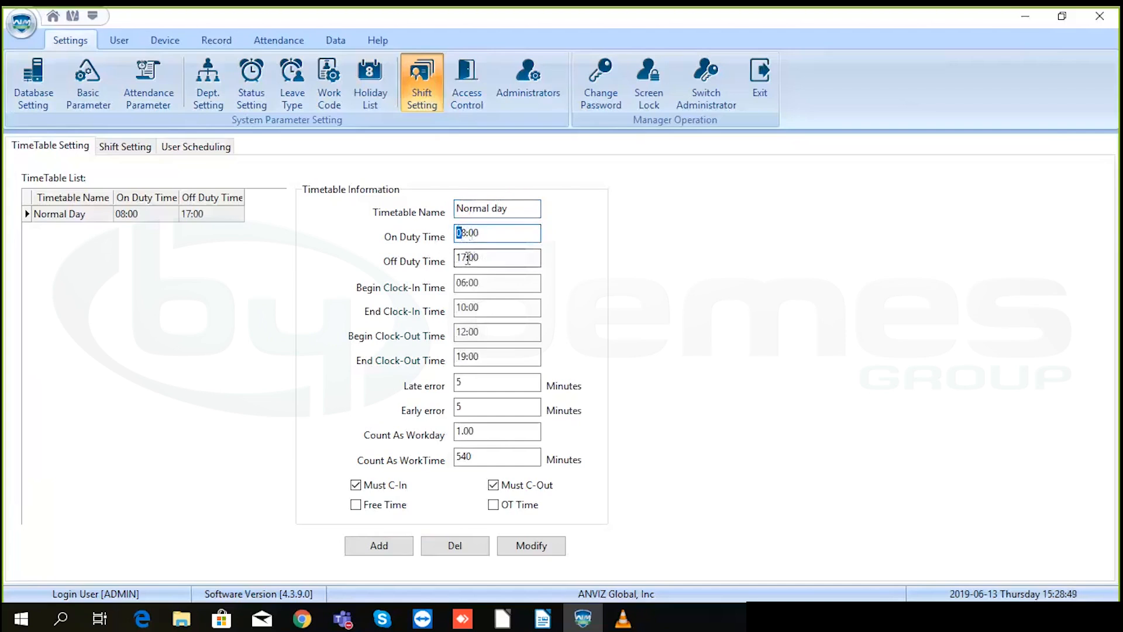
left_click(468, 258)
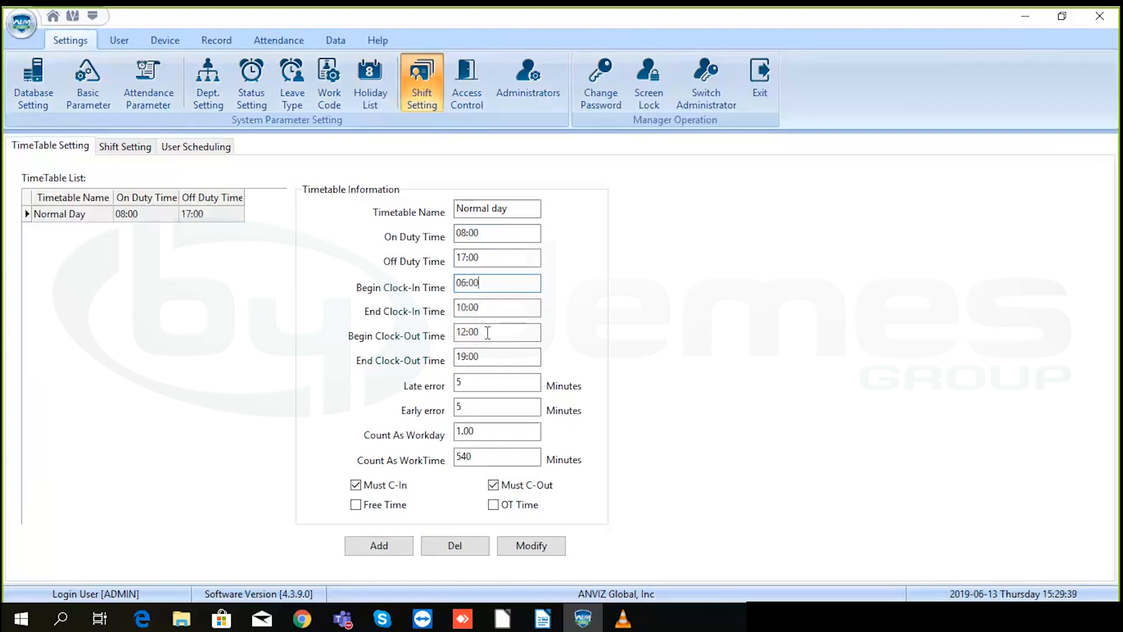
- Change the Begin Clock-Out Time from 12:00 to 15:00
left_click(475, 332)
left_click_drag(475, 332, 458, 332)
left_click_drag(466, 336, 462, 332)
type("5")
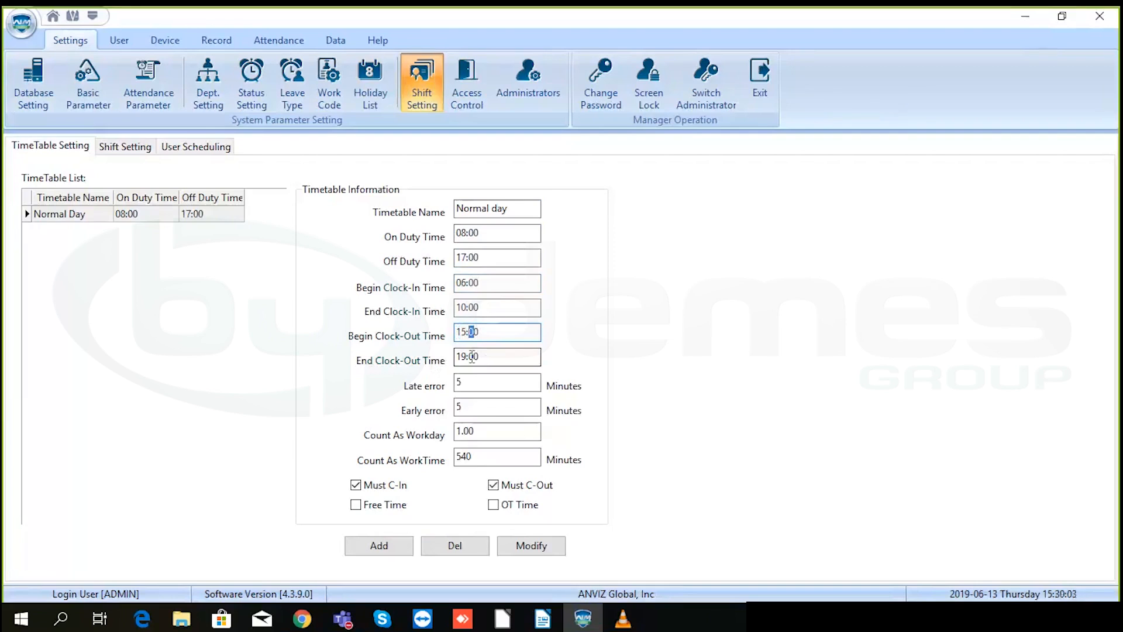
- Check End Clock-Out 19:00, the 5-minute Late error and Count As Workday 1.00
left_click_drag(479, 357, 456, 358)
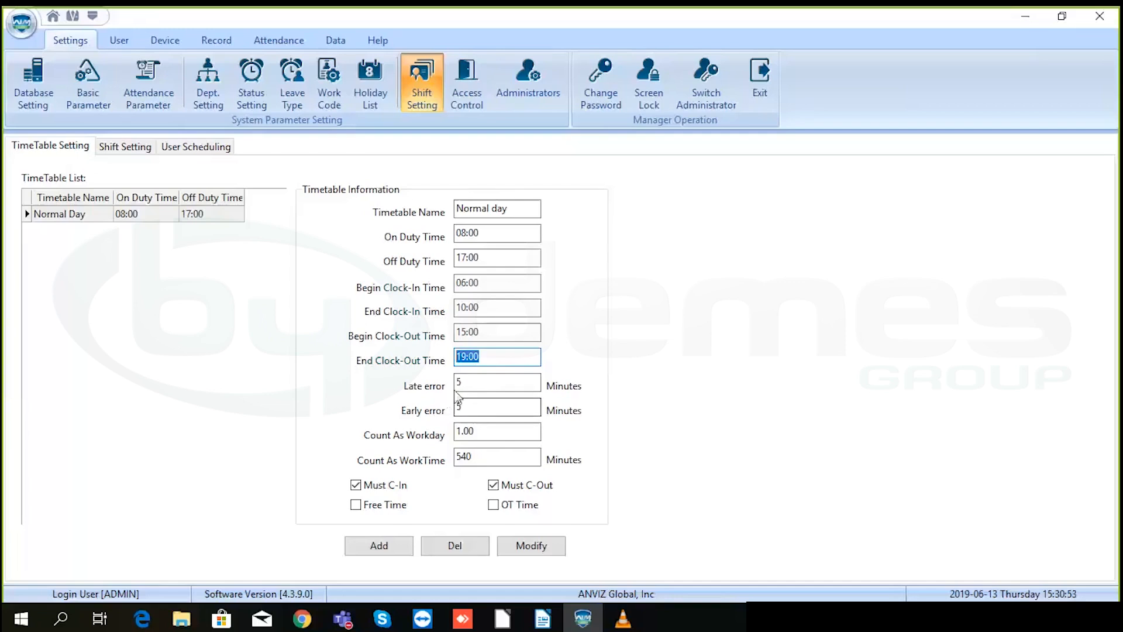
left_click(464, 382)
double_click(464, 383)
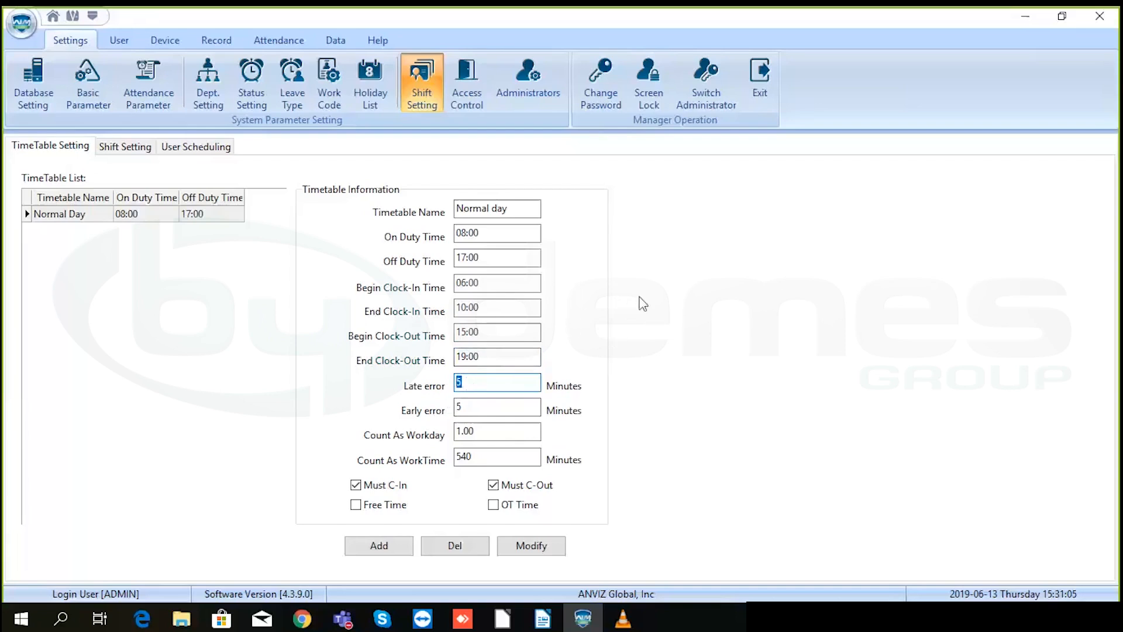
left_click_drag(538, 431, 454, 436)
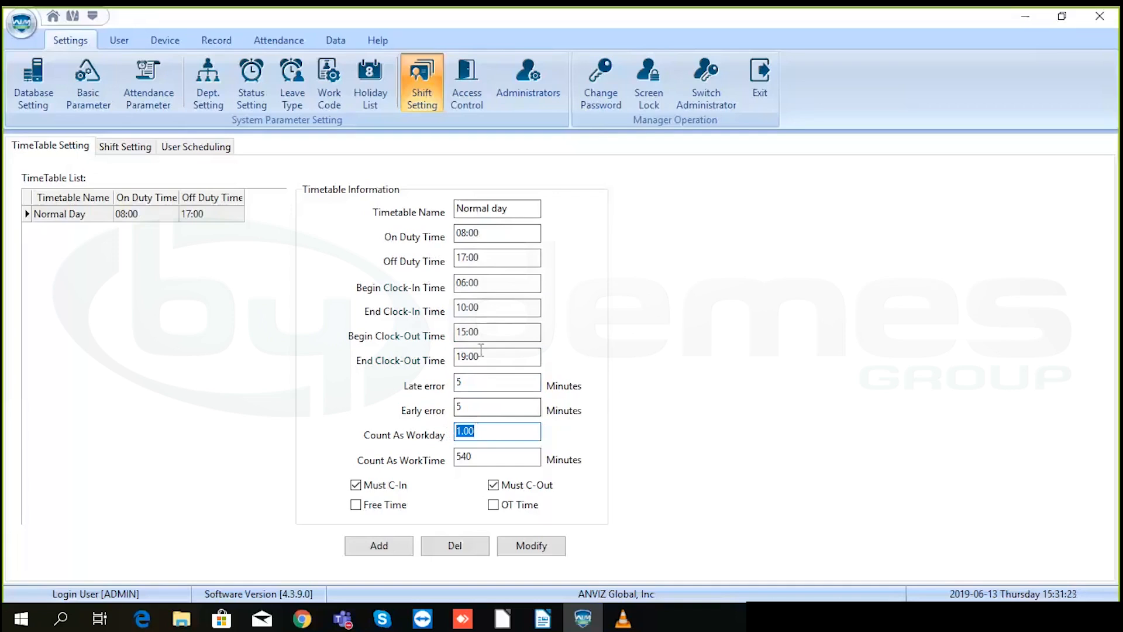
- Re-enter 08:00 as the on-duty time
left_click_drag(479, 232, 450, 237)
key("BackSpace")
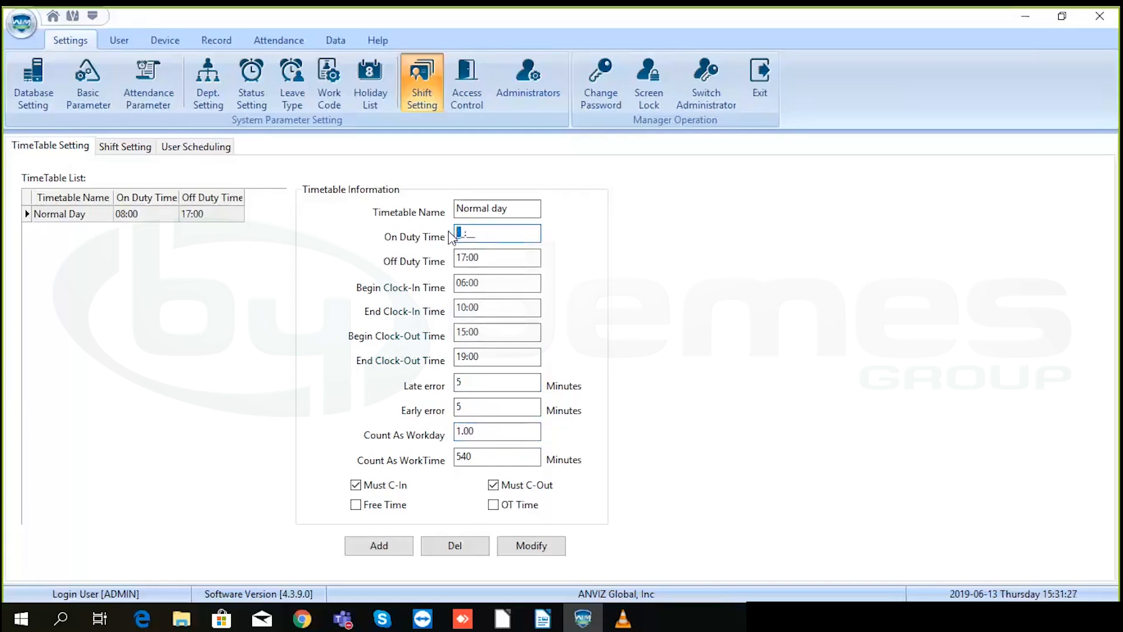
type("08:00")
left_click(466, 258)
- Rename the timetable to 'Morning' with on-duty 08:00 and off-duty 12:00
left_click_drag(522, 208, 428, 213)
type("Mri")
key("BackSpace")
key("BackSpace")
type("orning")
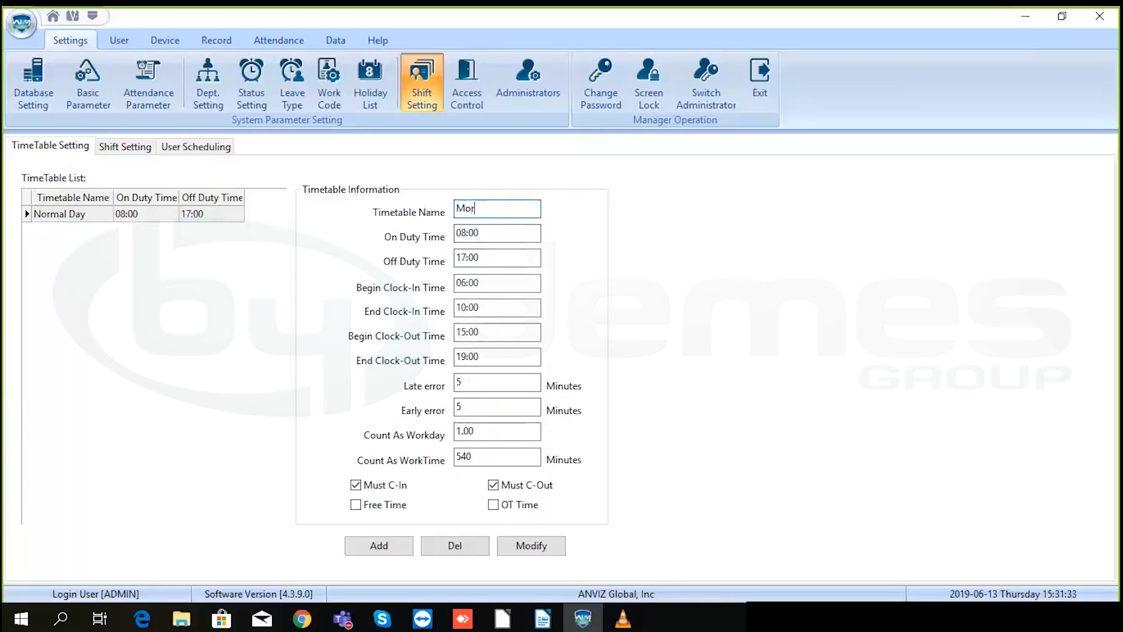
left_click(468, 258)
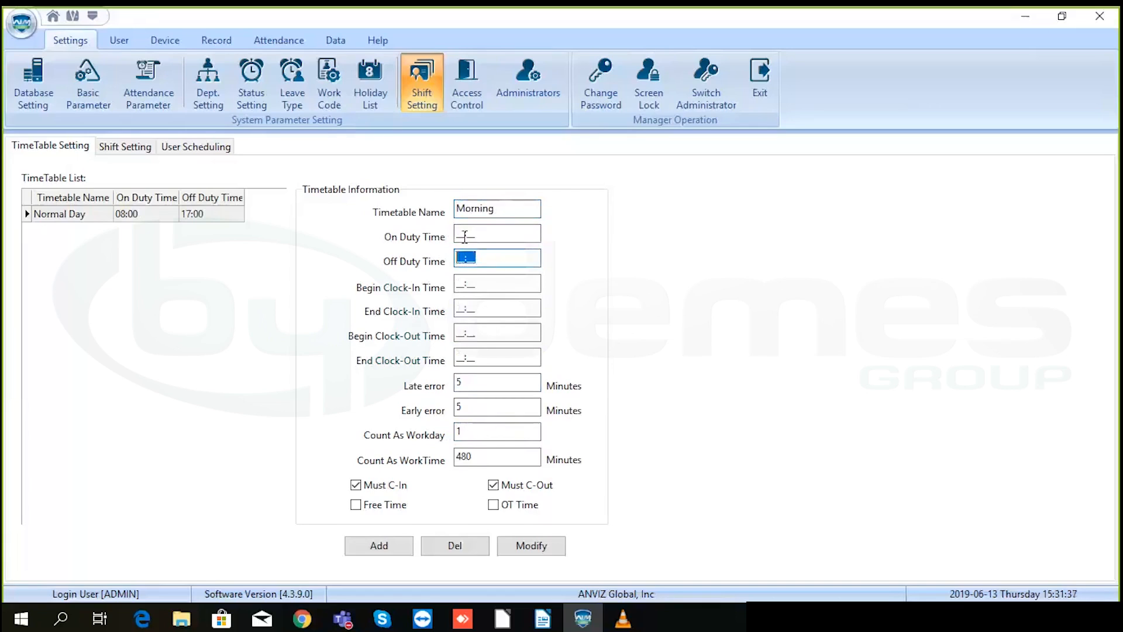
left_click(466, 232)
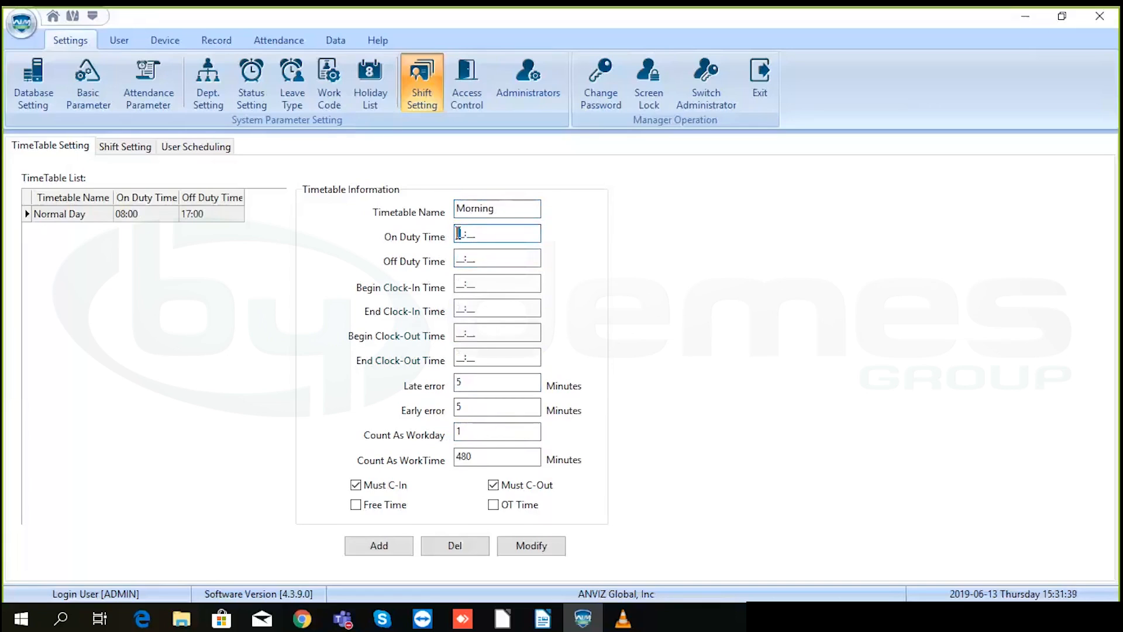
type("0800")
left_click(465, 261)
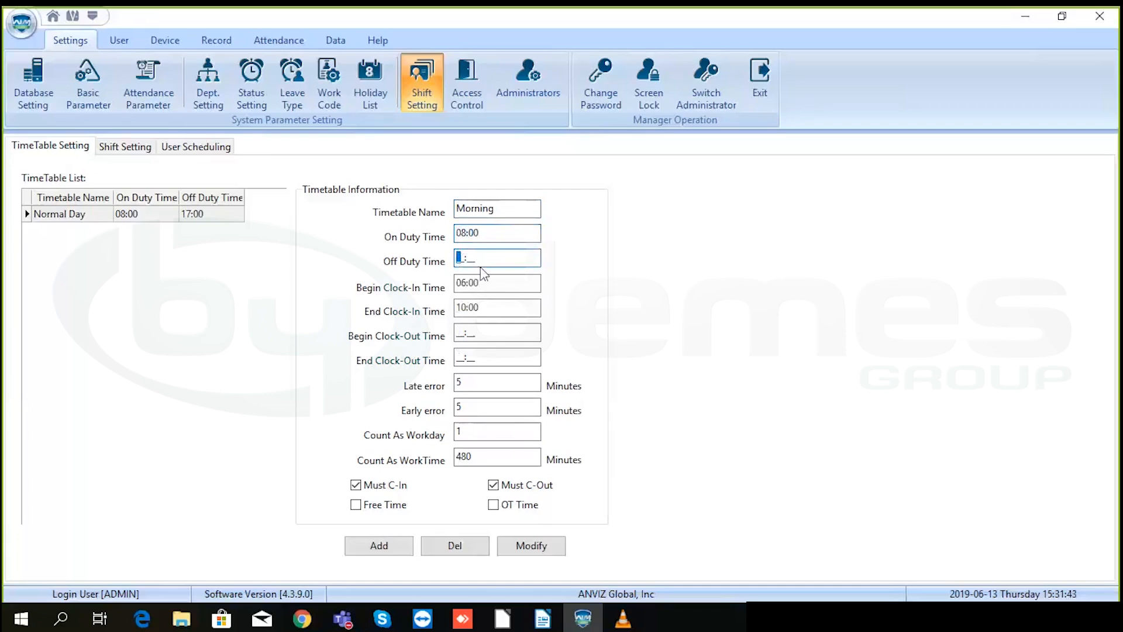
type("12:00")
- Set Begin Clock-Out 10:30, End Clock-Out 12:30, Count As Workday 0.50 and add Morning
double_click(466, 282)
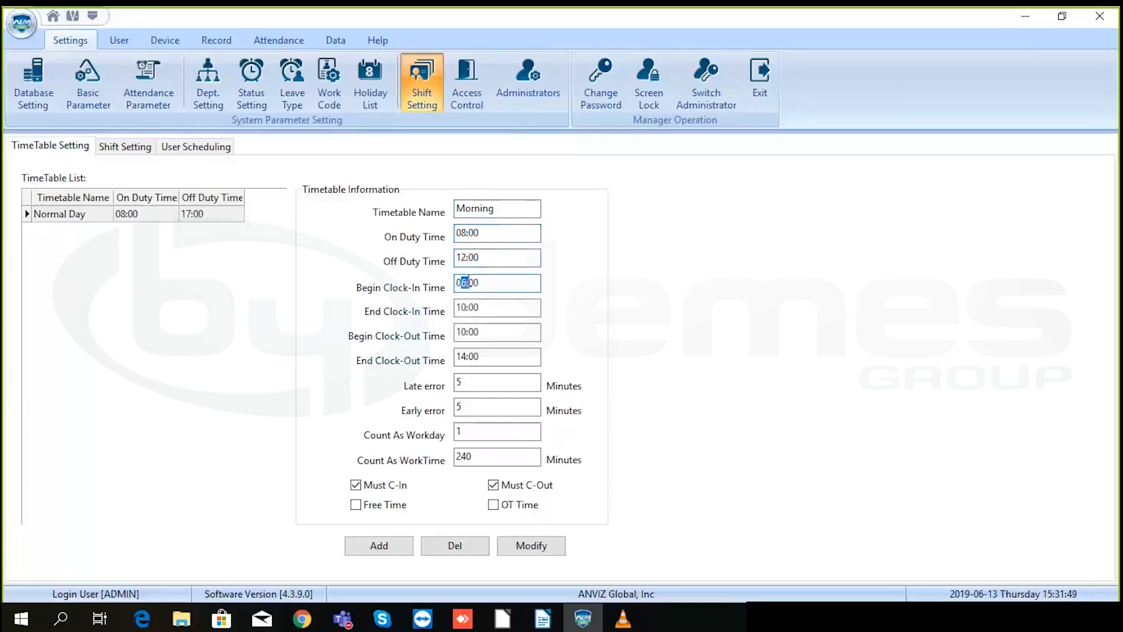
left_click(466, 307)
left_click(467, 331)
type("30")
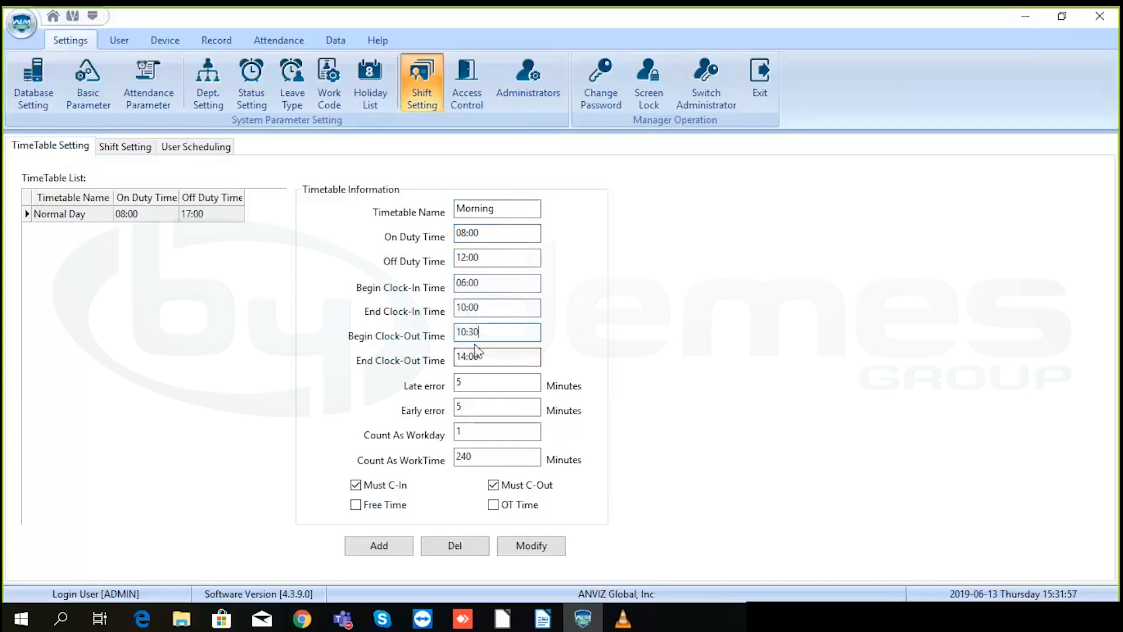
left_click_drag(477, 357, 456, 362)
type("12")
left_click_drag(469, 432, 443, 433)
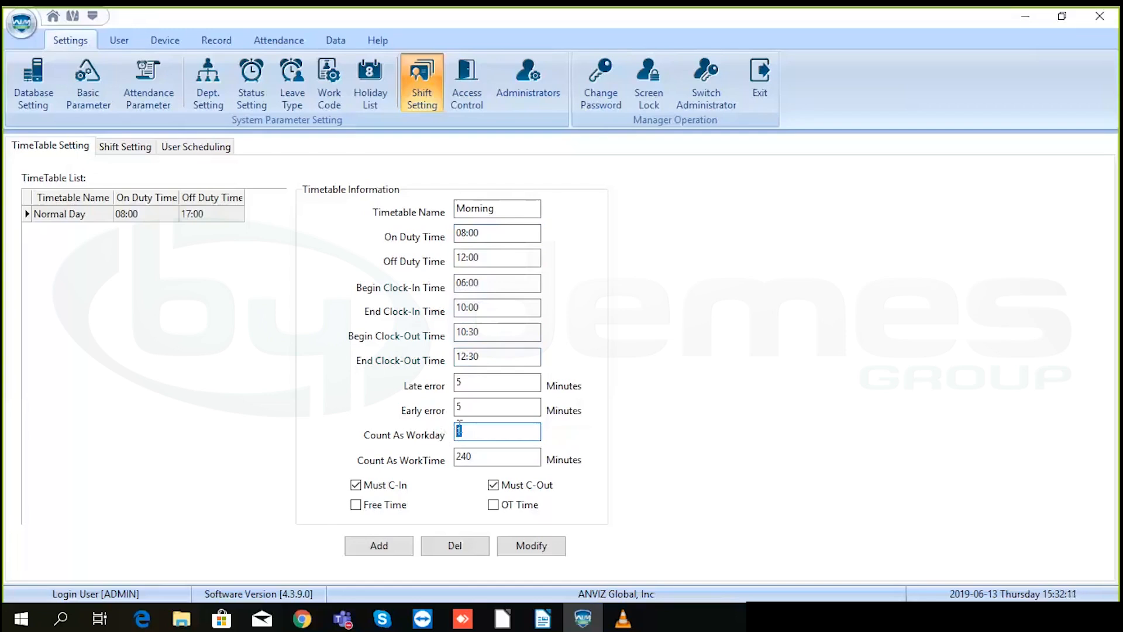
type("0.50")
left_click(392, 548)
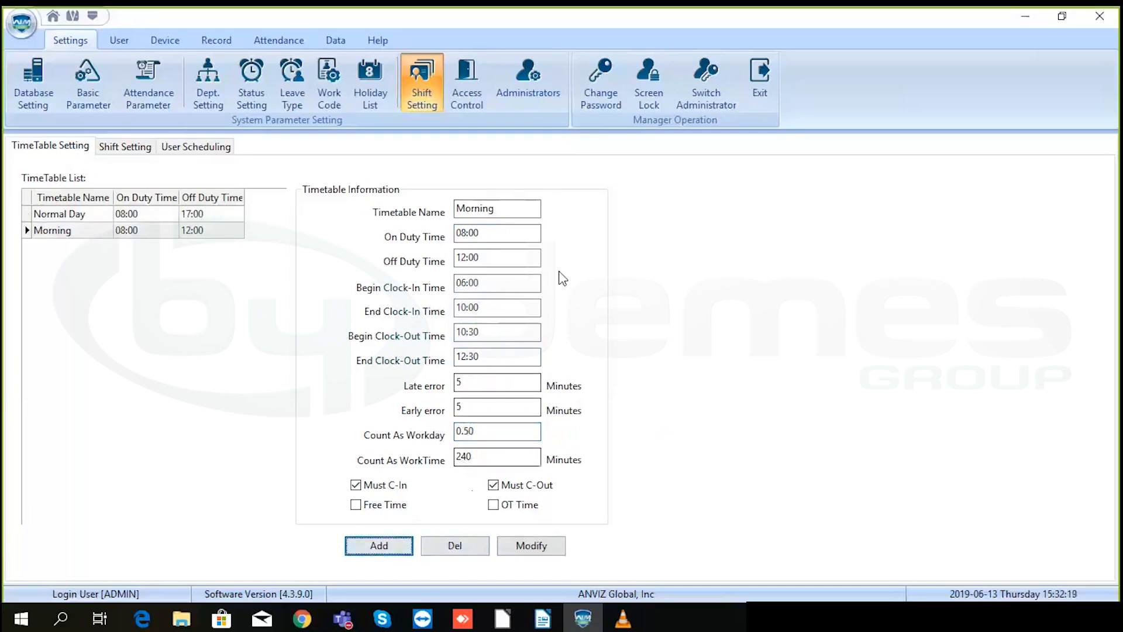
left_click_drag(515, 209, 408, 214)
- Name the timetable 'Evening' with on-duty 13:00 and off-duty 17:00
type("E")
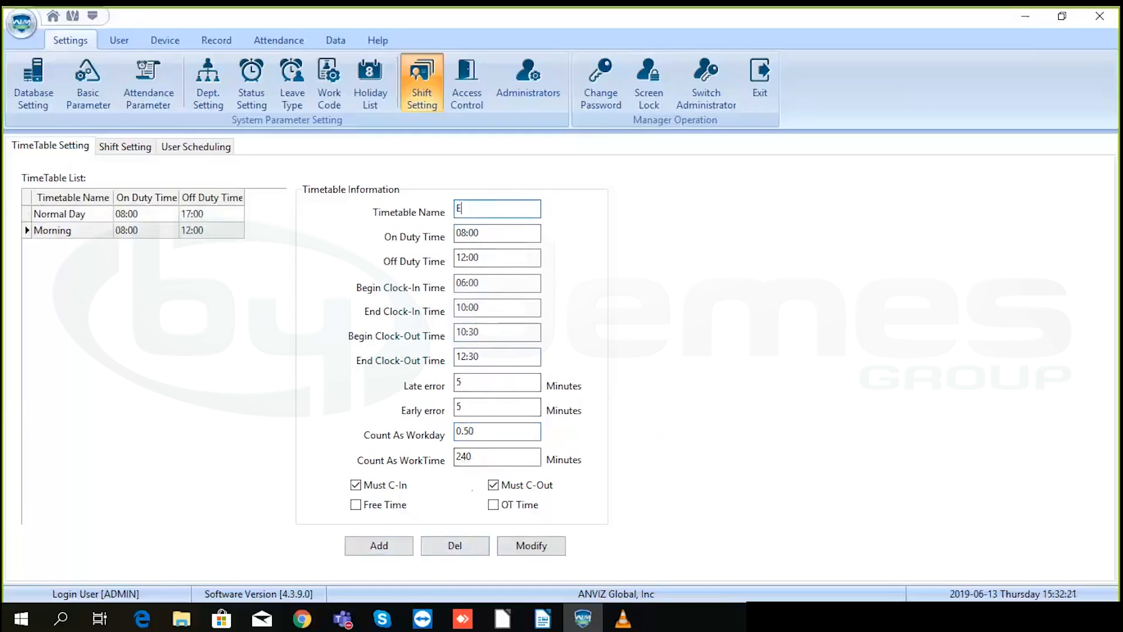
type("vening")
left_click(475, 233)
left_click(458, 235)
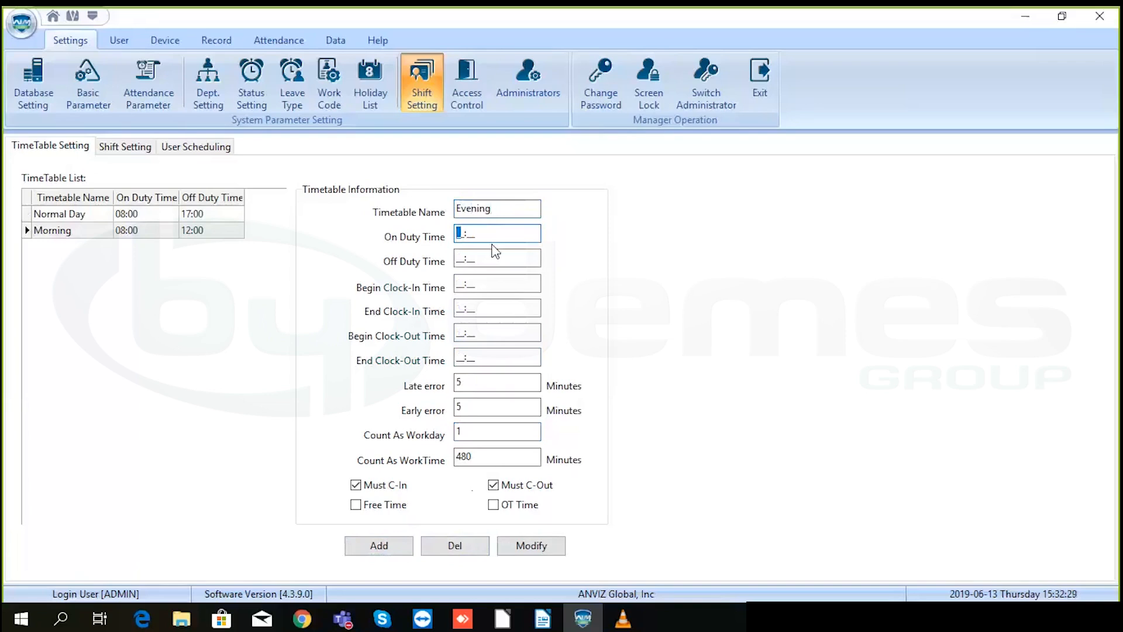
type("130")
left_click(461, 258)
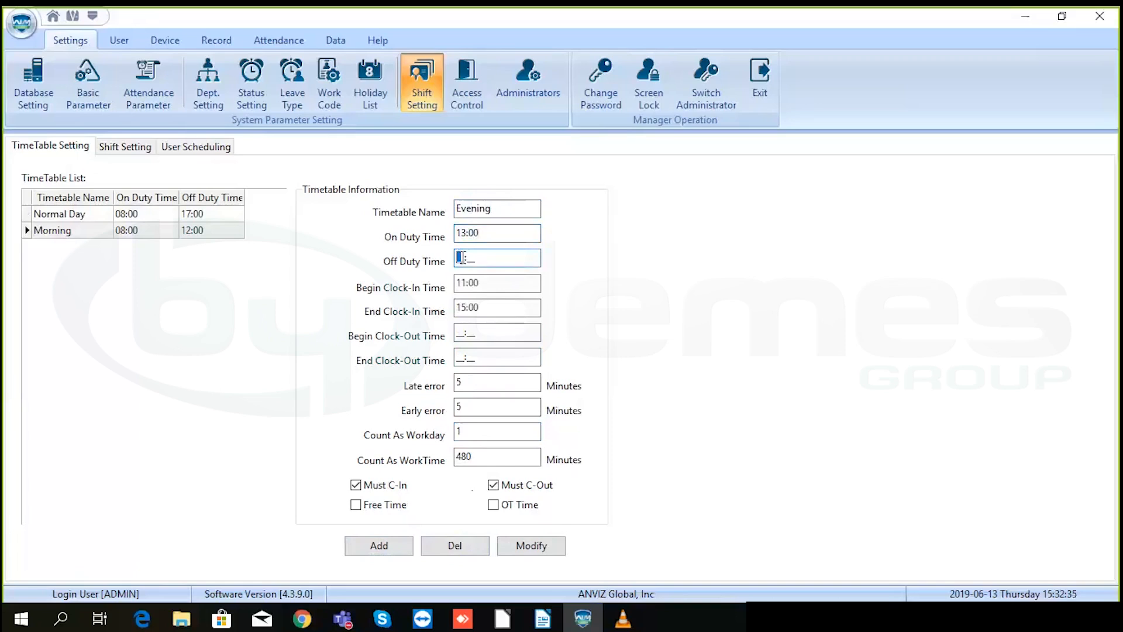
type("170")
- Set Begin Clock-In to 12:30 and Count As Workday 0.50, then add Evening
left_click_drag(466, 282, 452, 282)
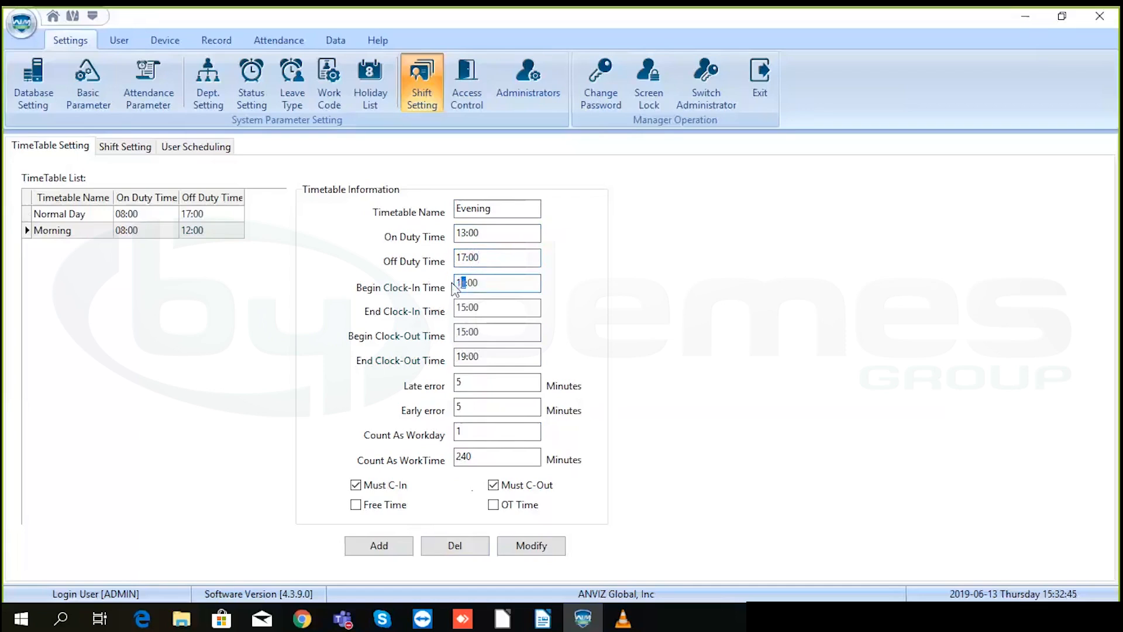
type("123")
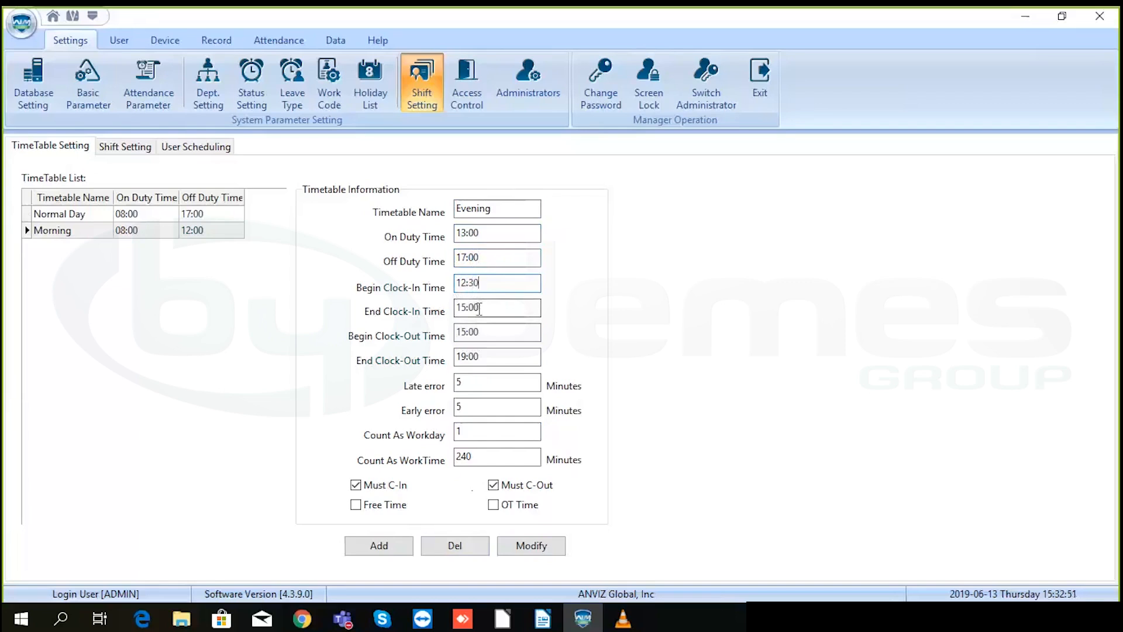
left_click_drag(479, 307, 457, 308)
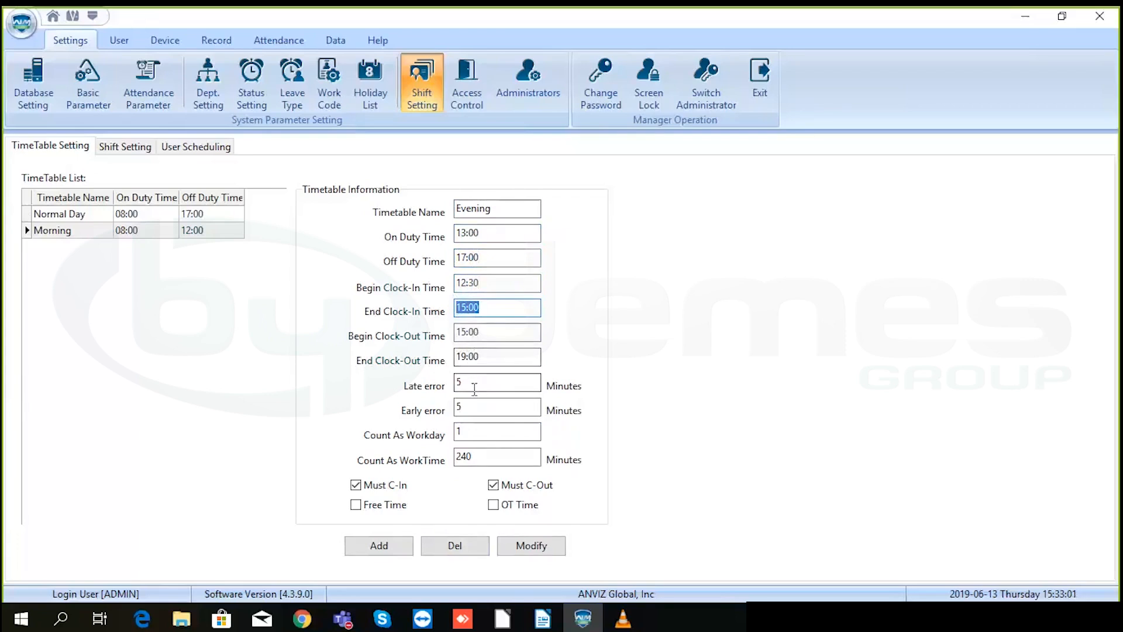
left_click(470, 431)
type("0")
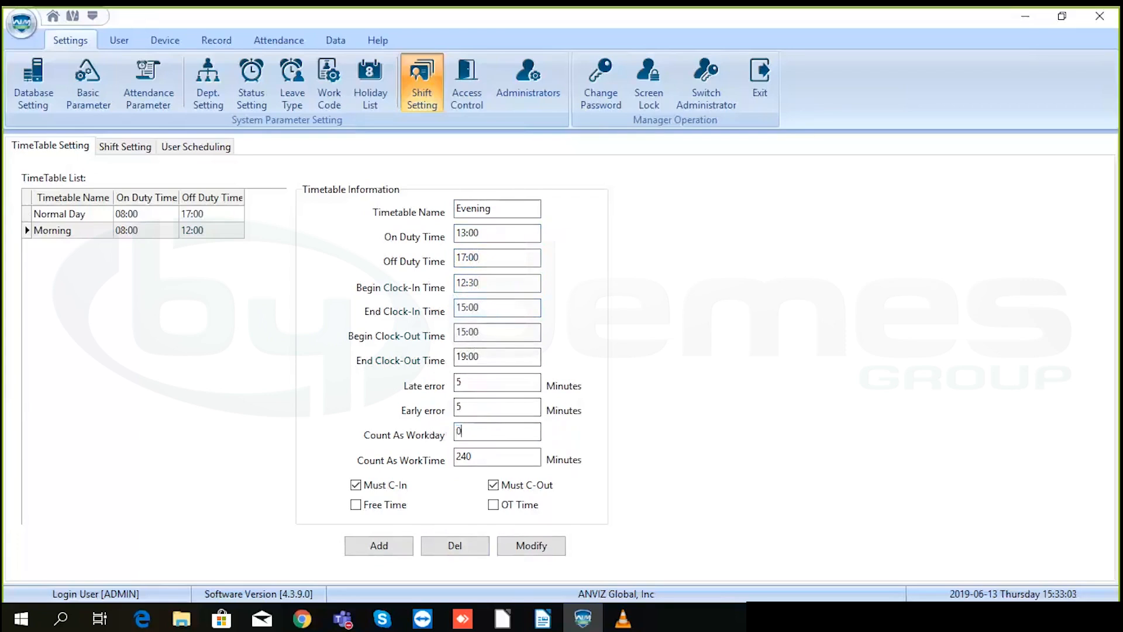
type(".50")
left_click(385, 547)
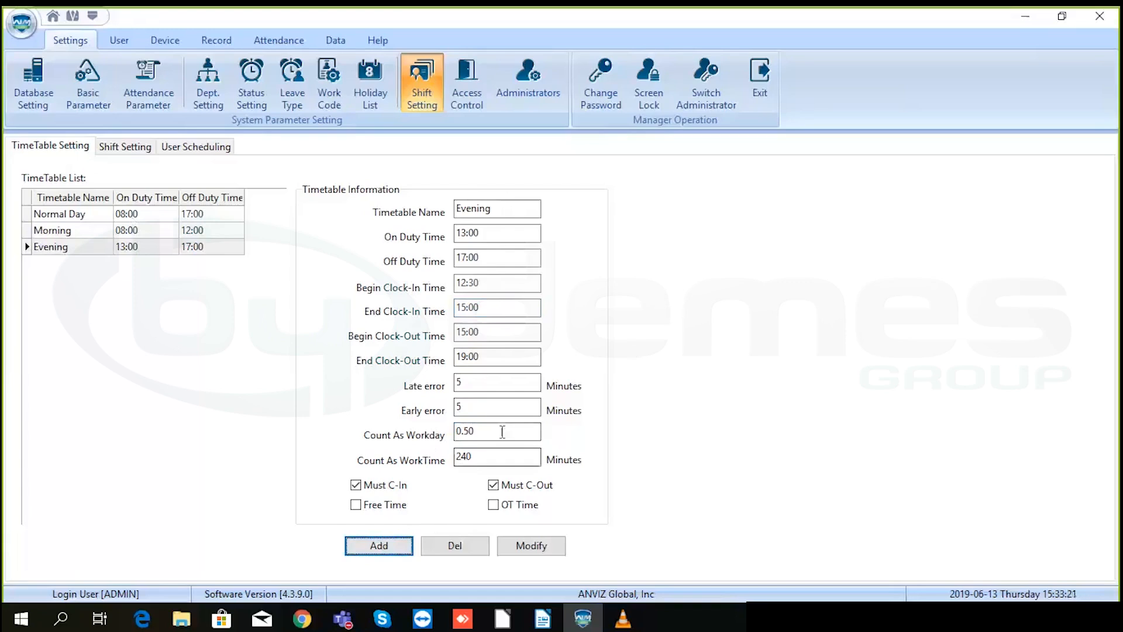
left_click(356, 485)
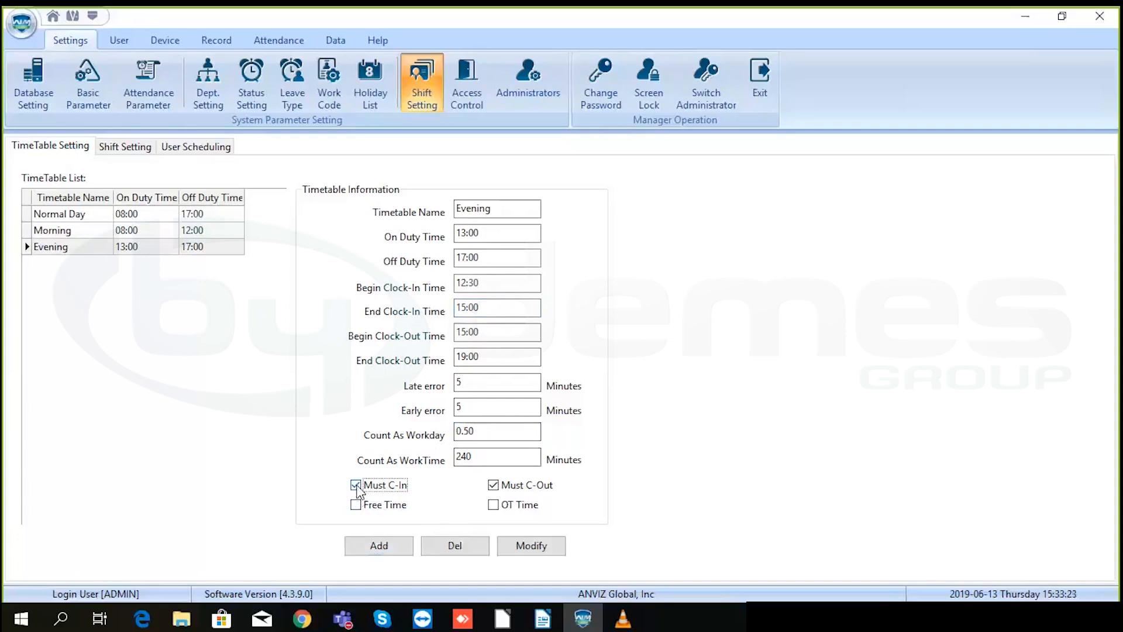
left_click(493, 485)
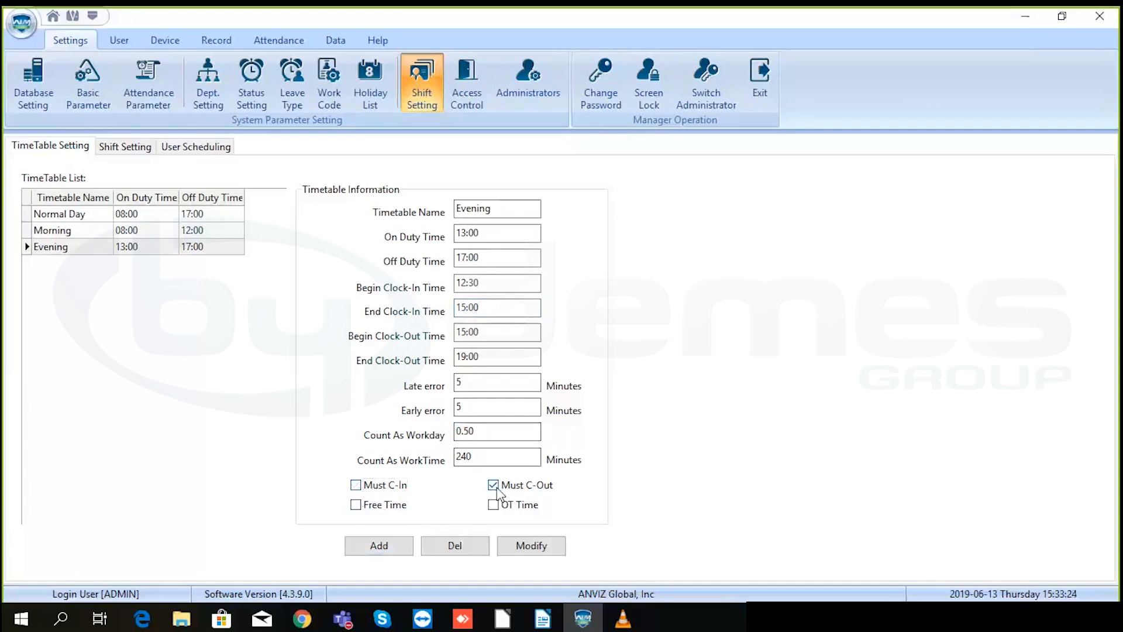
left_click(356, 486)
left_click(355, 504)
left_click(355, 504)
left_click(494, 506)
- Start a new shift in Shift Setting with the cycle unit set to Week
left_click(133, 148)
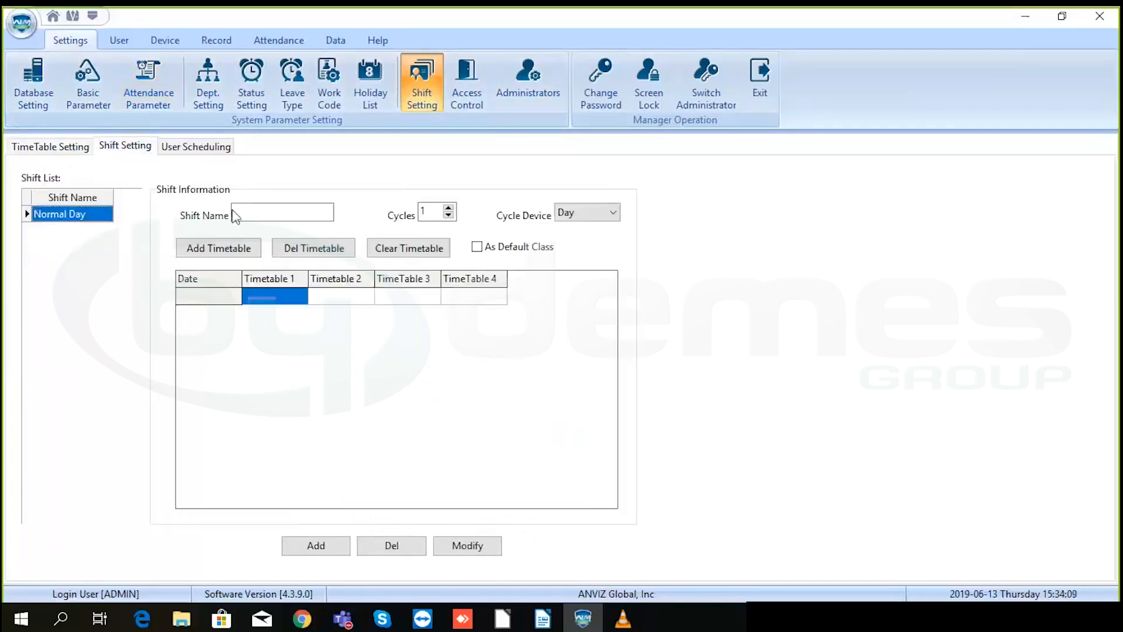
left_click(250, 212)
left_click(277, 209)
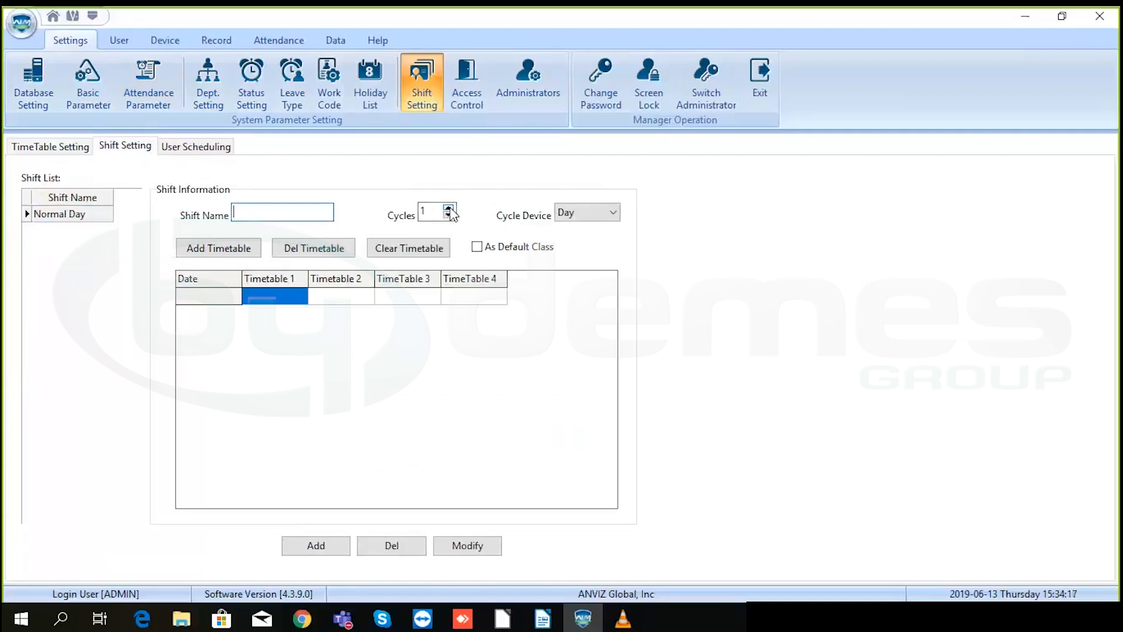
left_click(576, 218)
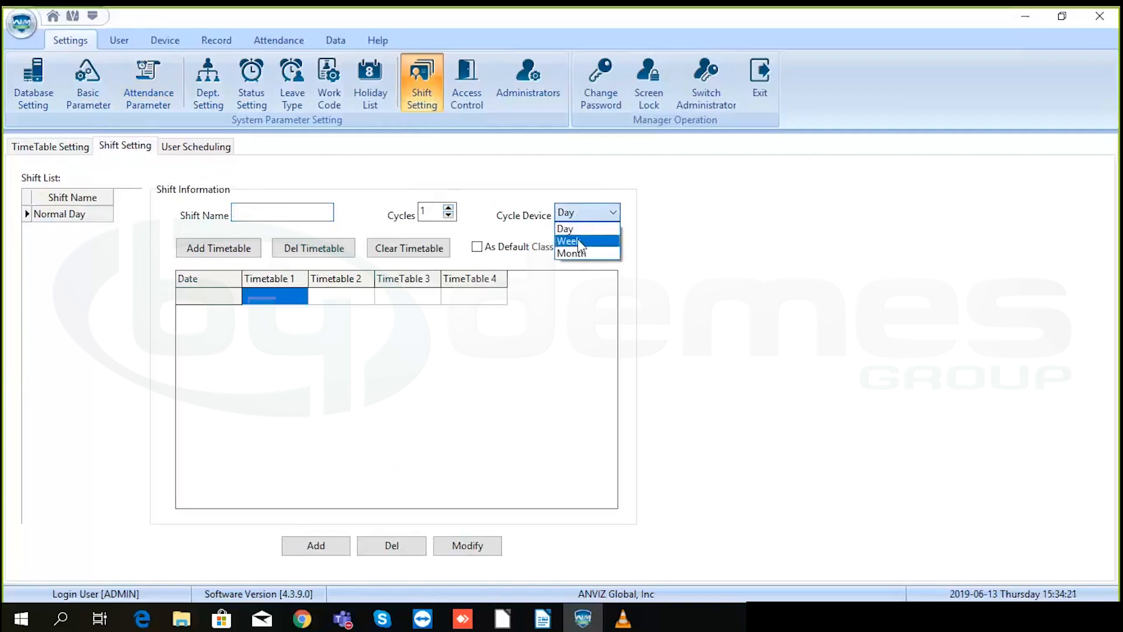
left_click(579, 242)
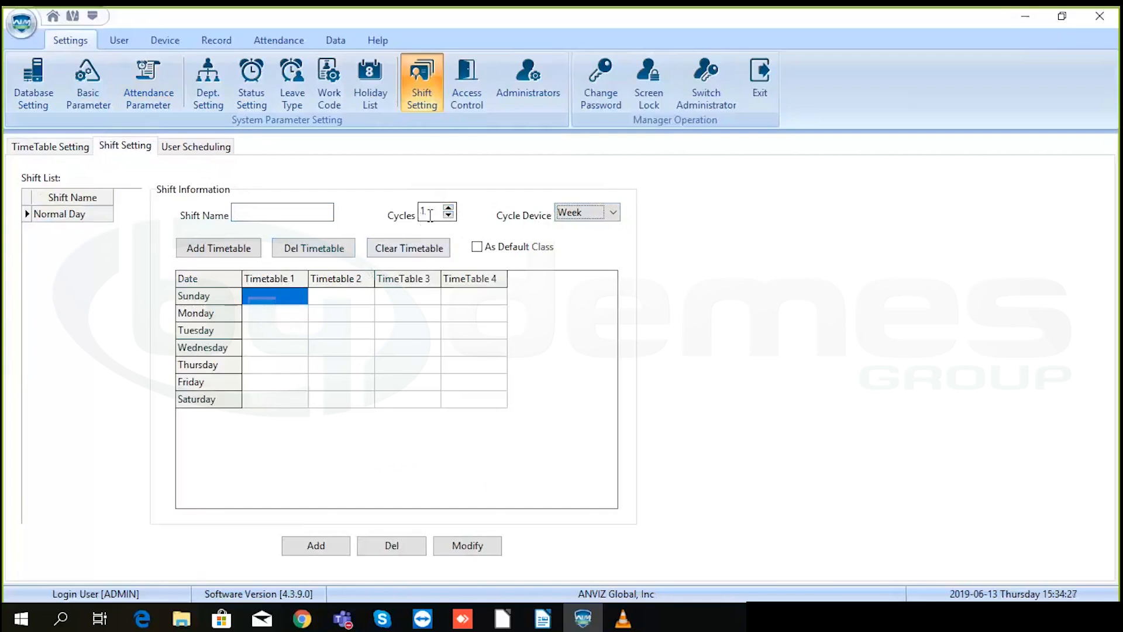
- Set the shift to 2 cycles and name it 'Test'
left_click(448, 208)
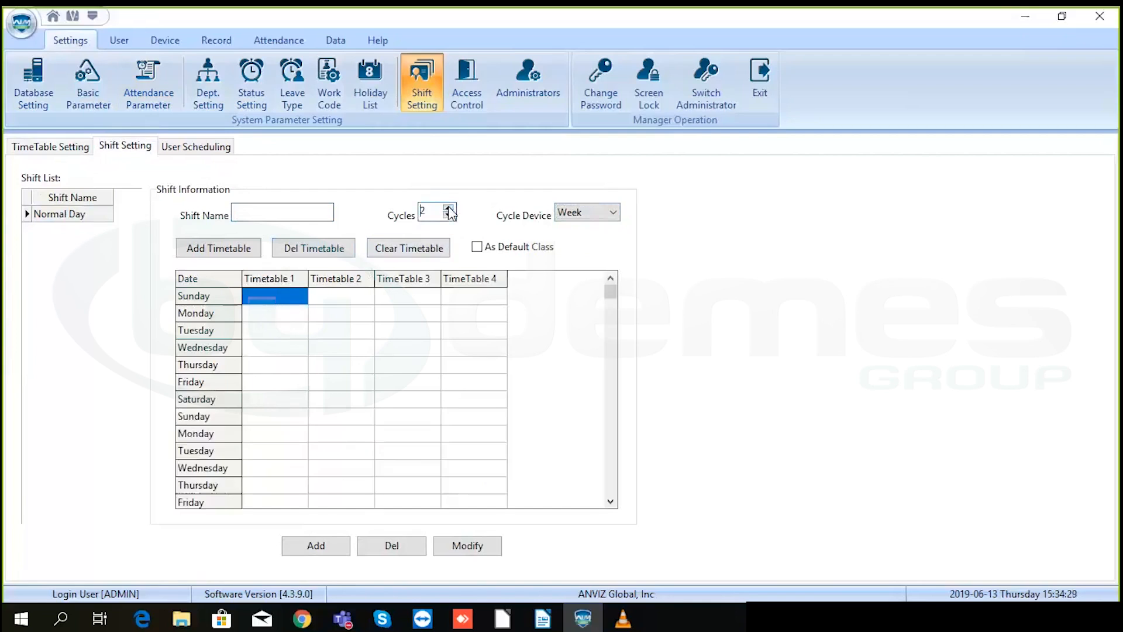
left_click(448, 214)
left_click(449, 214)
left_click(449, 208)
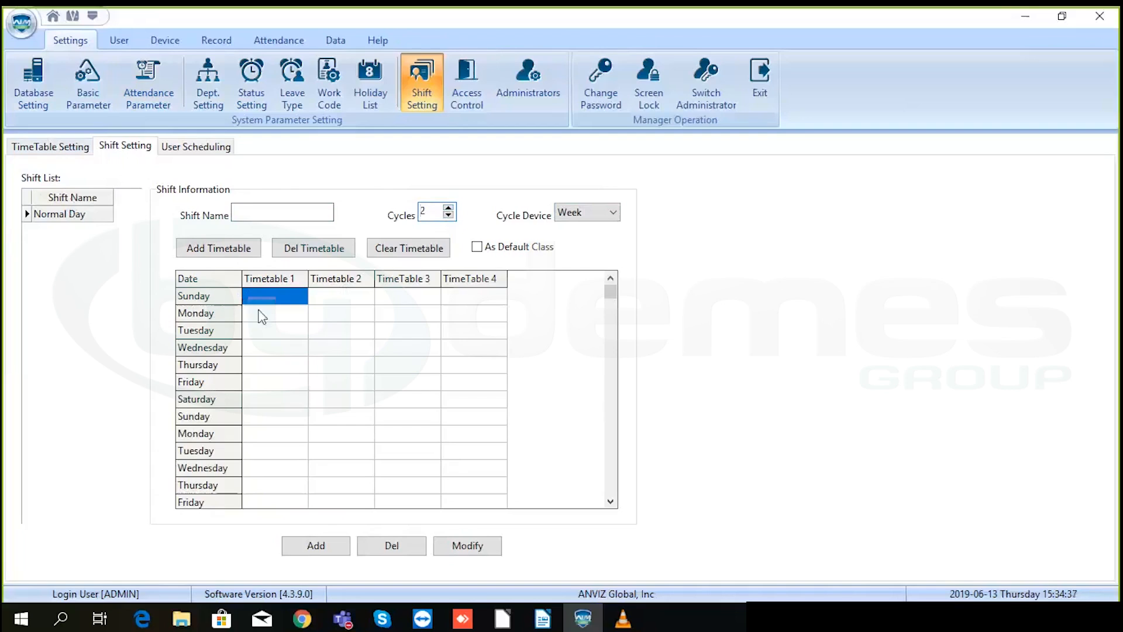
left_click(249, 213)
type("Test")
- In Add Shift Timetable, tick Monday through Friday of the first week
left_click(231, 252)
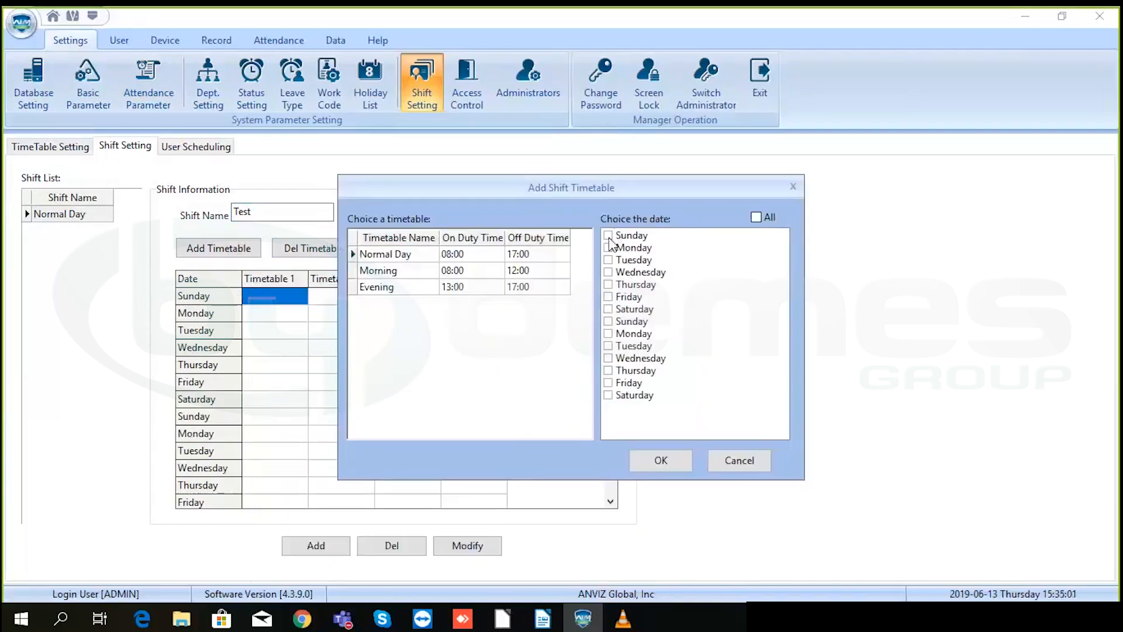
left_click_drag(611, 187, 568, 278)
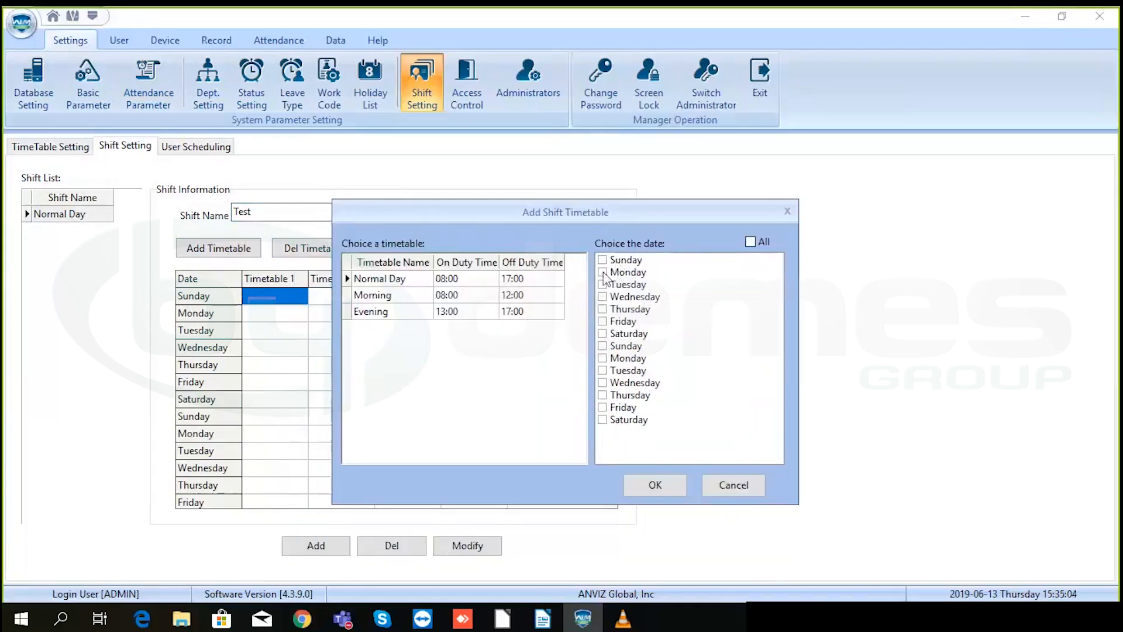
left_click(603, 273)
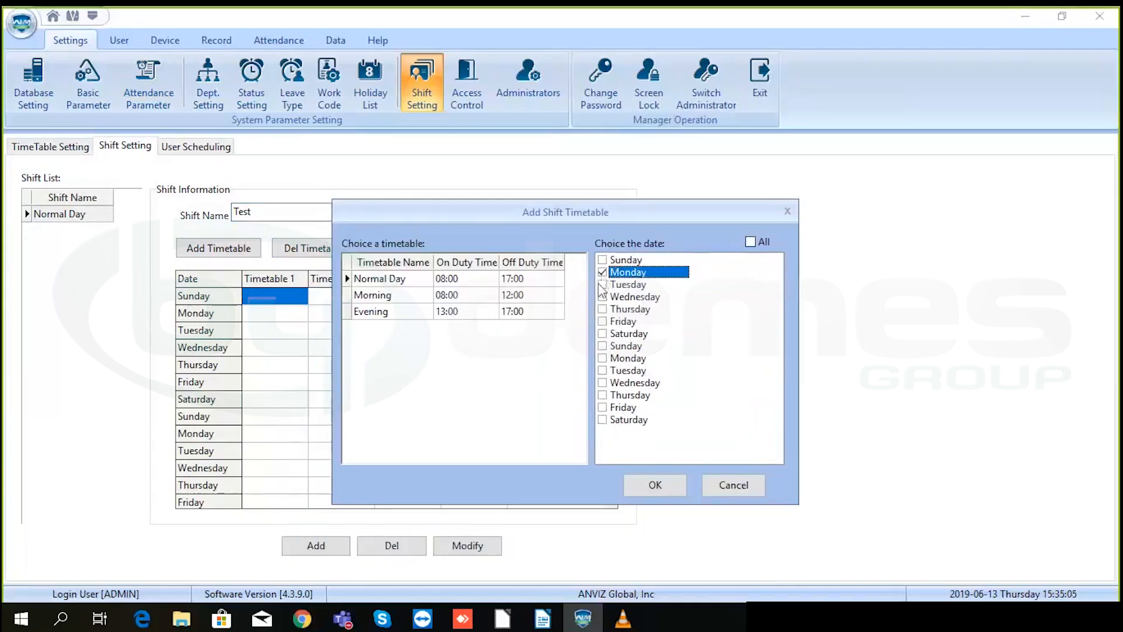
left_click(603, 285)
left_click(603, 297)
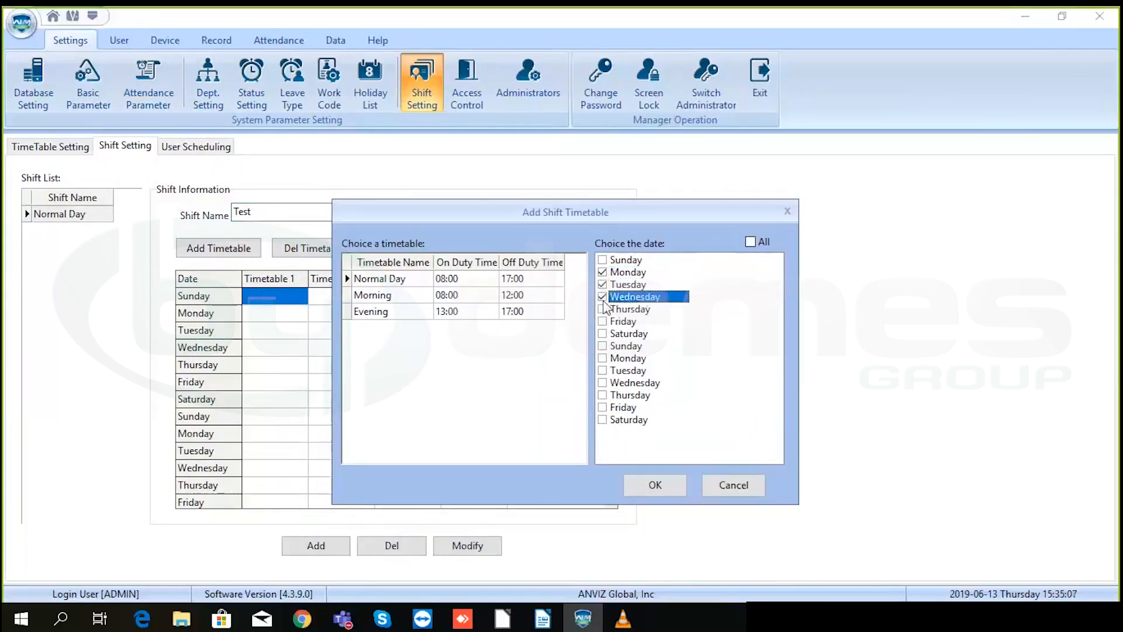
left_click(603, 309)
left_click(603, 323)
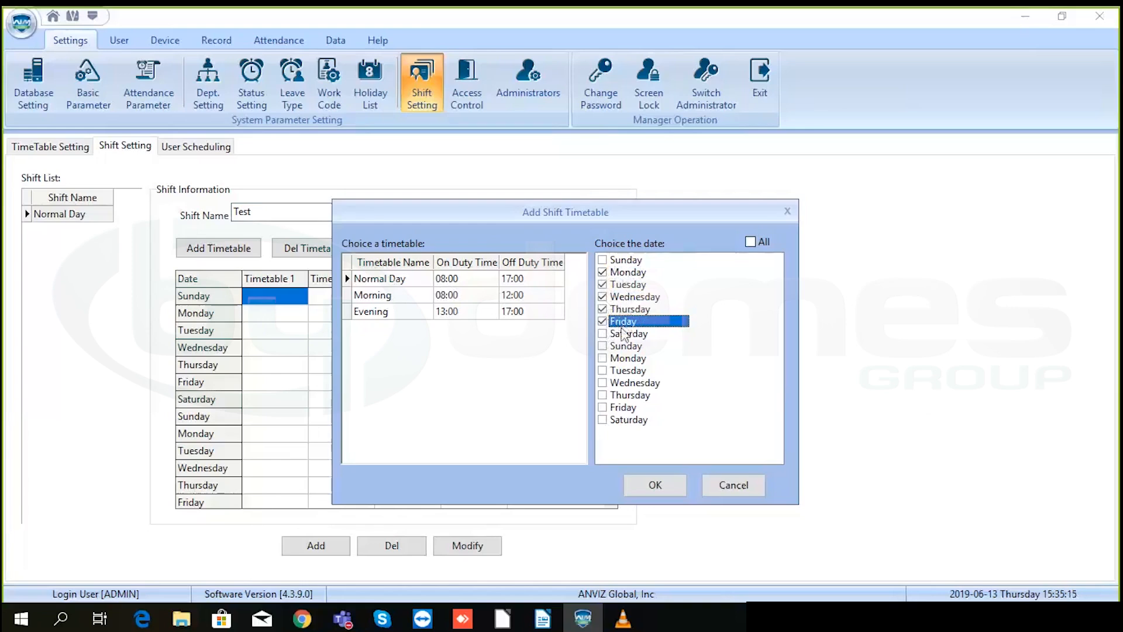
- Tick Monday through Saturday of the second week and apply Normal Day
left_click(602, 359)
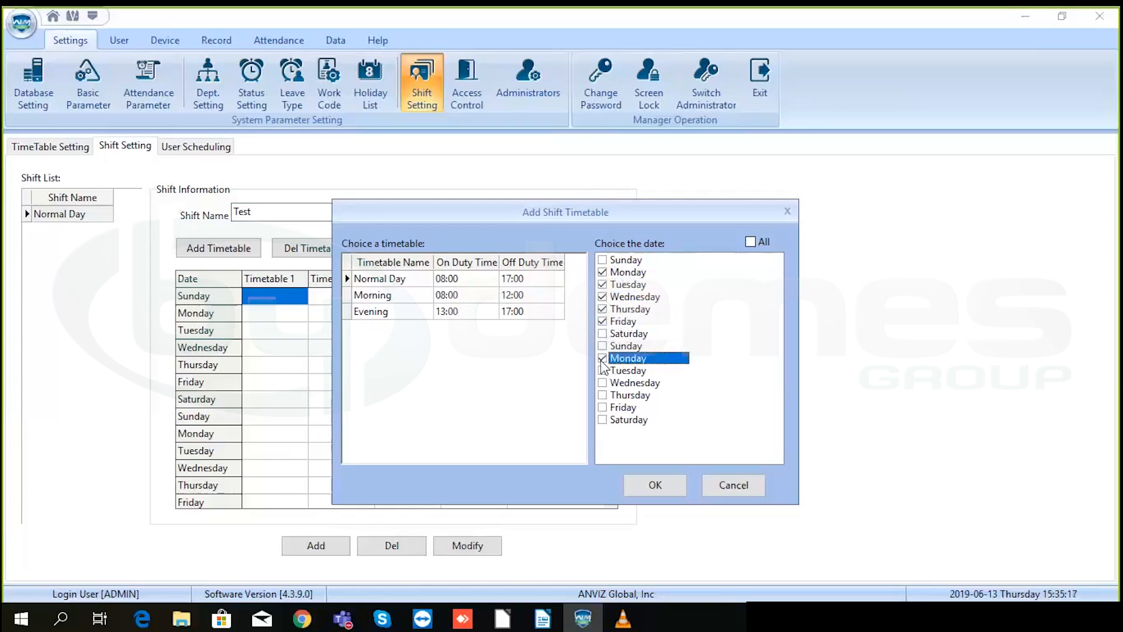
left_click(603, 383)
left_click(603, 383)
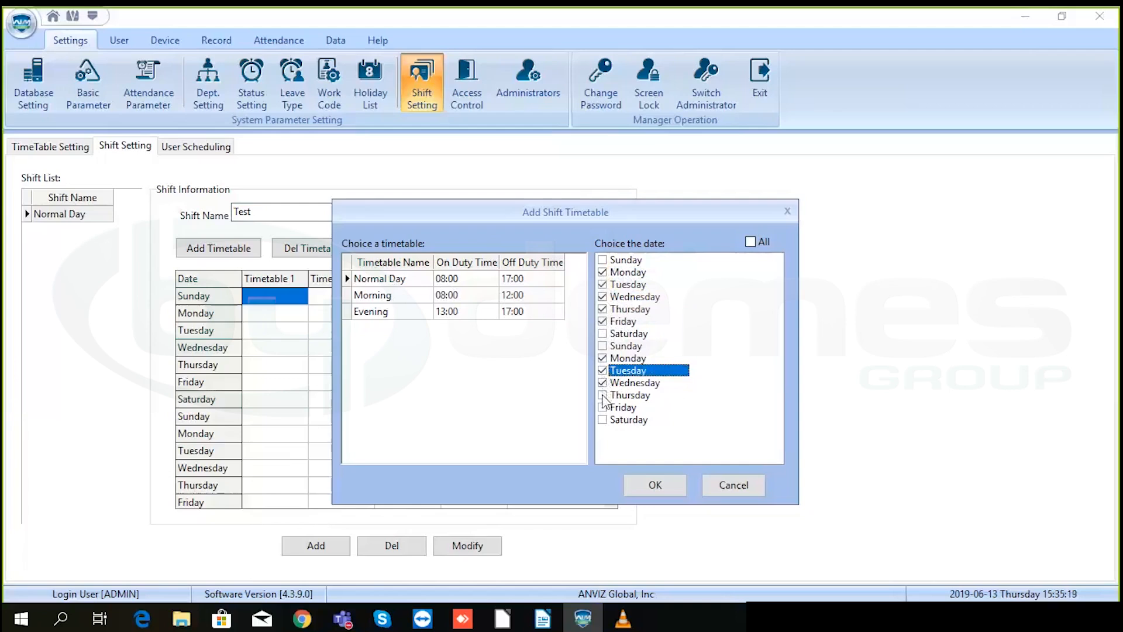
left_click(603, 394)
left_click(603, 407)
left_click(602, 419)
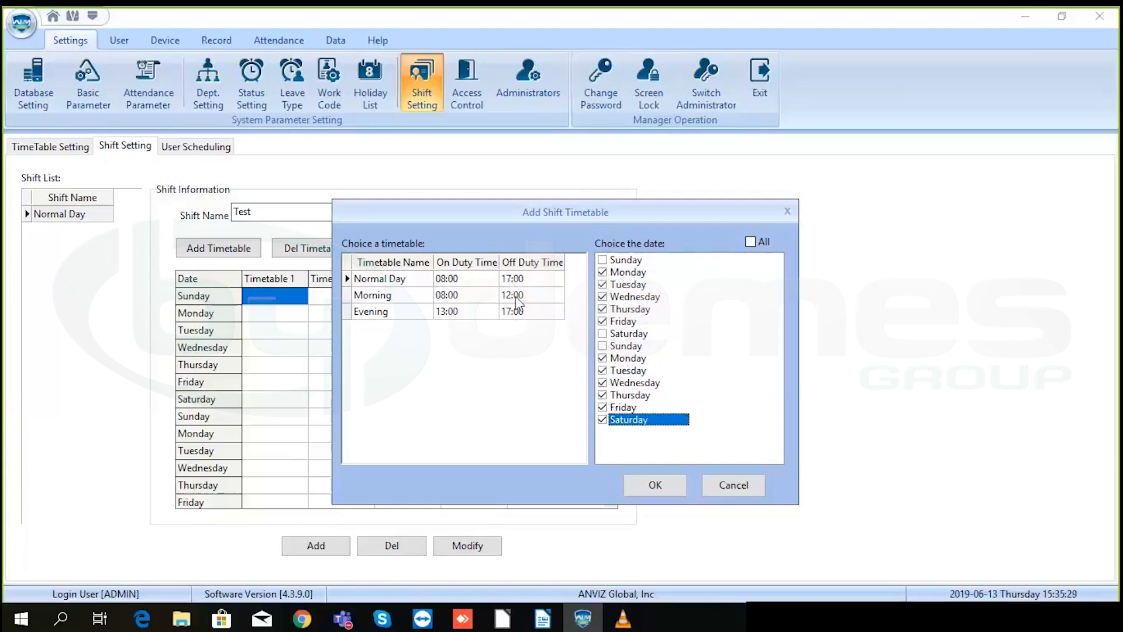
left_click(655, 485)
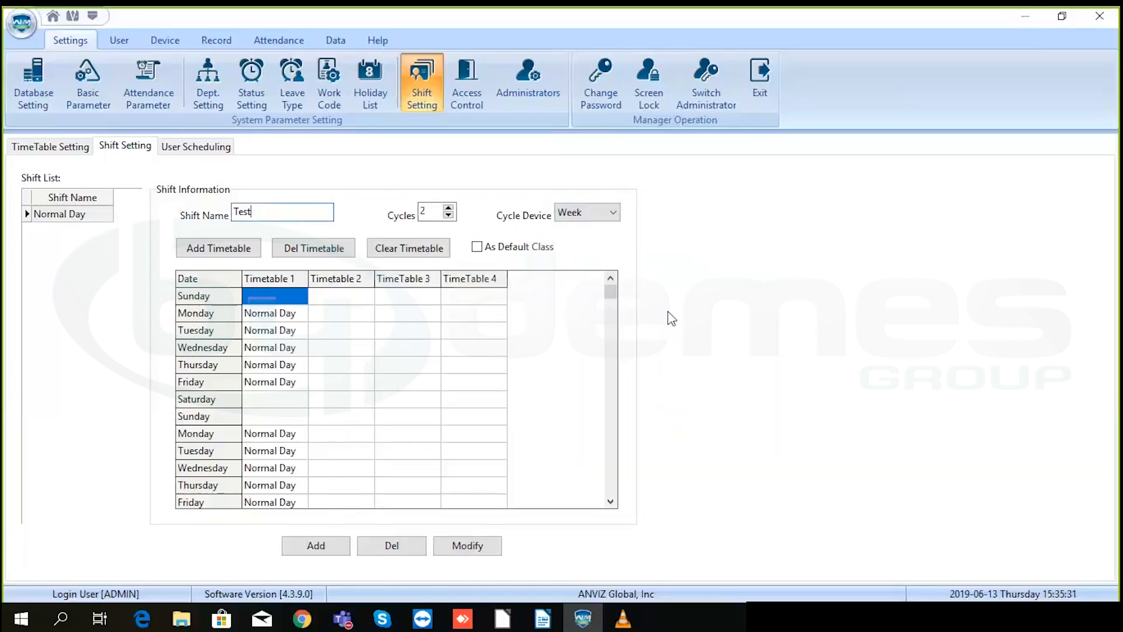
- Review the Test shift's day grid with the arrow keys, then go to User Scheduling
left_click_drag(608, 292, 612, 310)
key("Down")
key("Down")
key("Down")
key("Down")
key("Down")
key("Down")
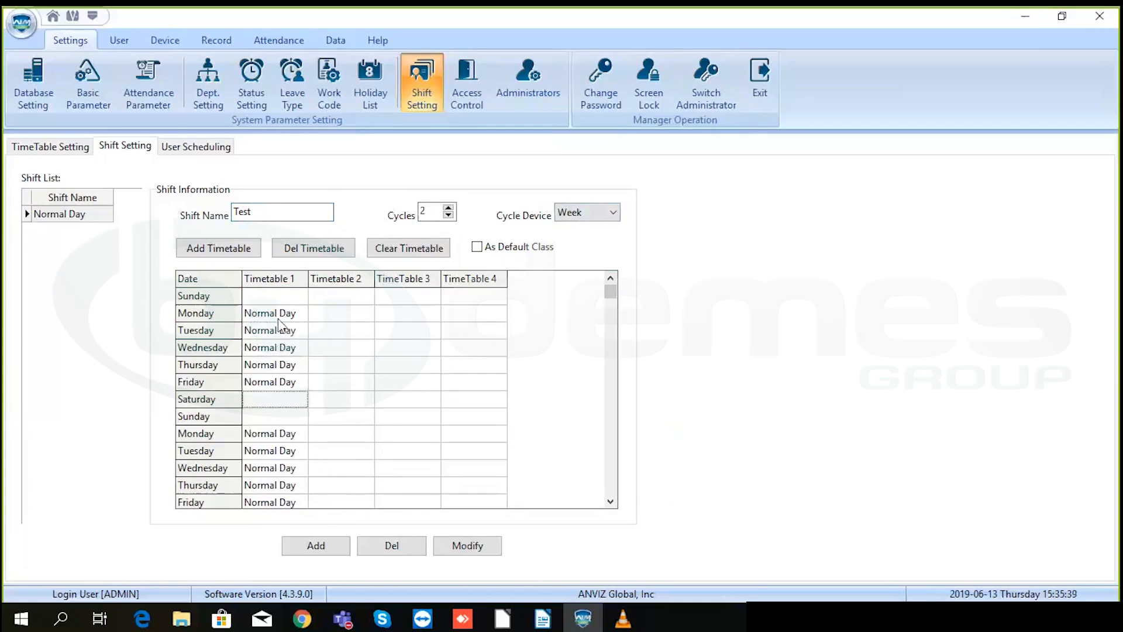
key("Down")
key("Down")
key("Down")
key("Down")
key("Down")
key("Down")
key("Down")
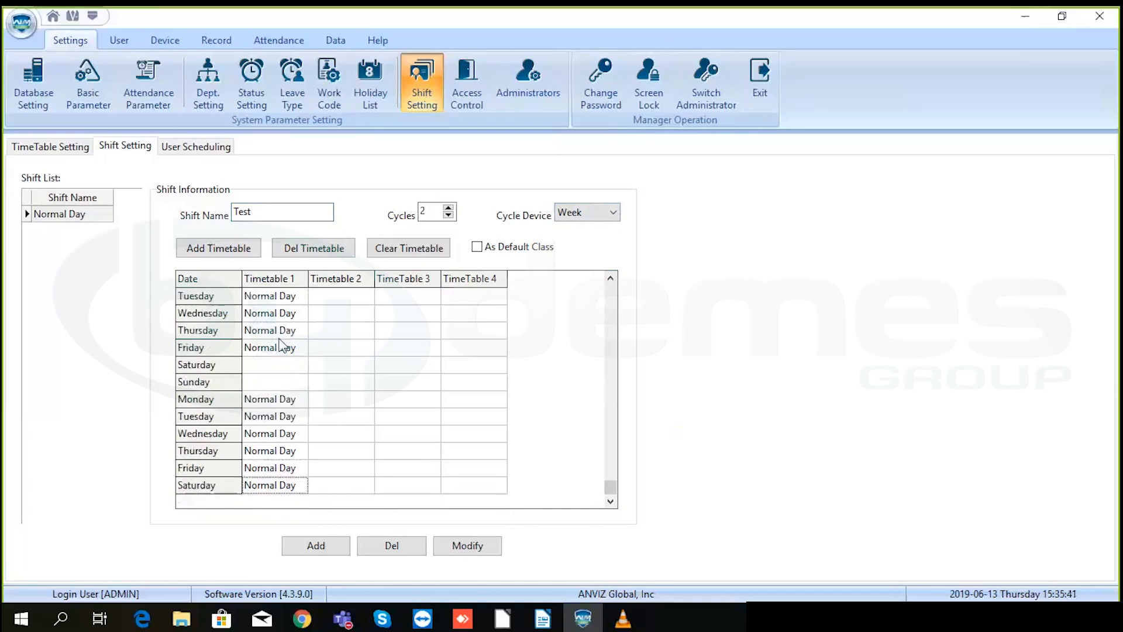
key("Up")
key("Up")
key("Up")
key("Up")
key("Up")
key("Up")
key("Up")
key("Up")
key("Up")
key("Up")
key("Up")
key("Up")
key("Up")
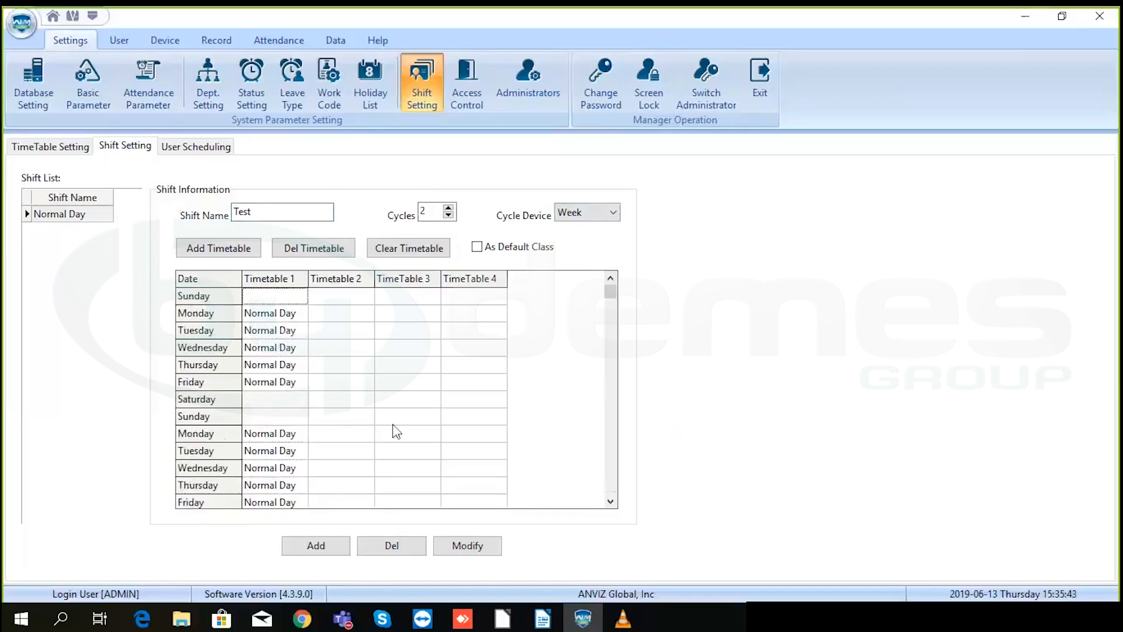
key("Down")
left_click(396, 555)
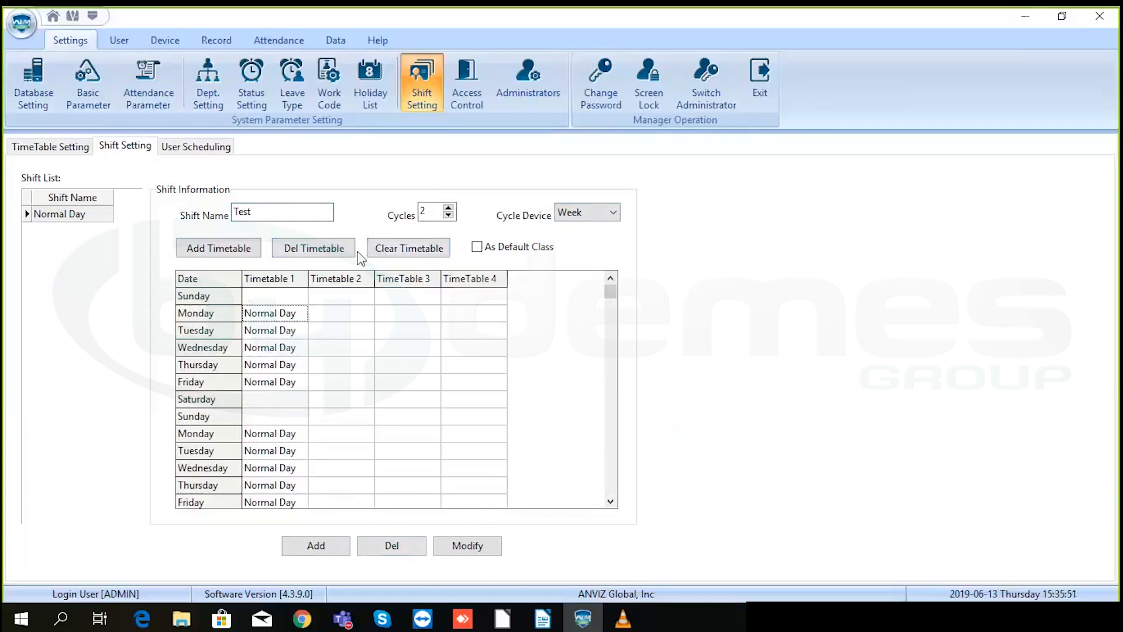
left_click(183, 149)
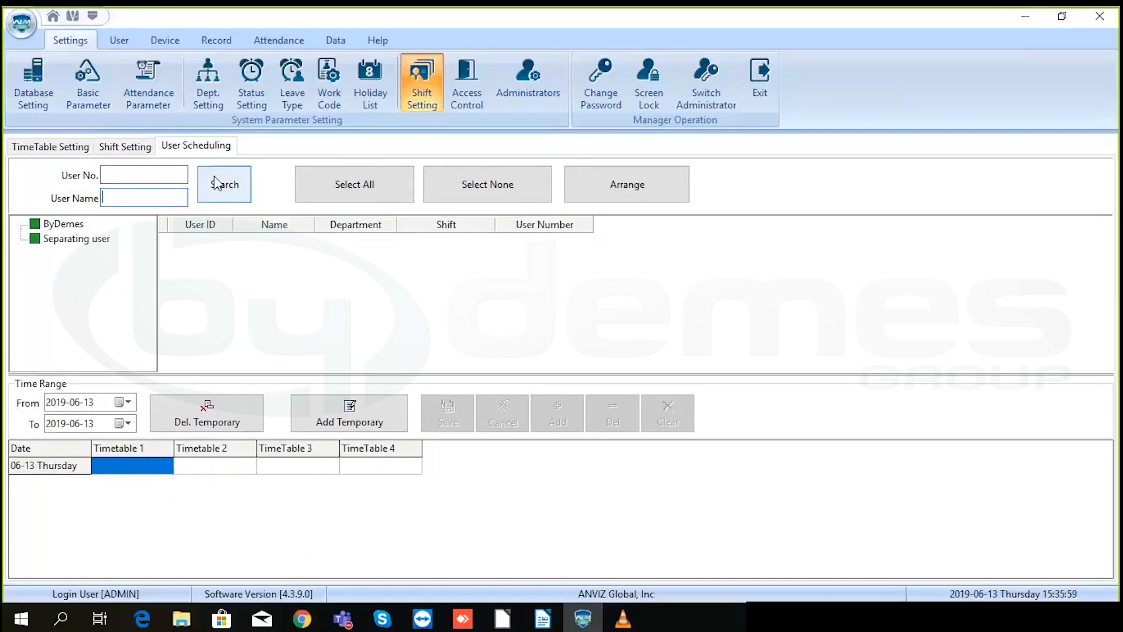
- List the ByDemes department's users and open scheduling details for user 1
left_click(113, 174)
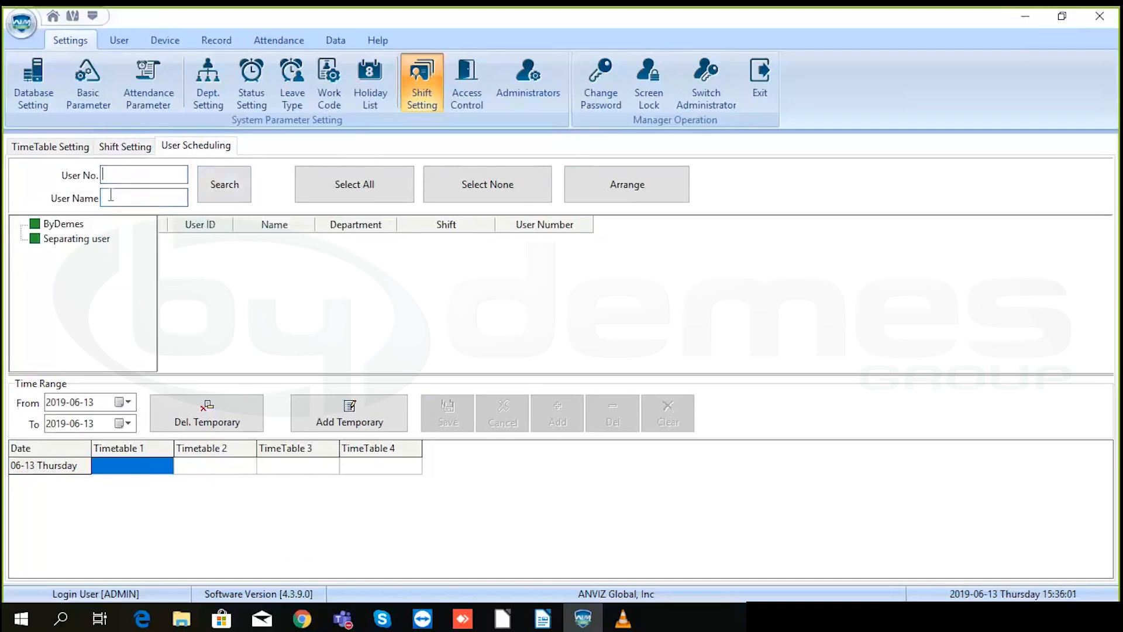
left_click(64, 224)
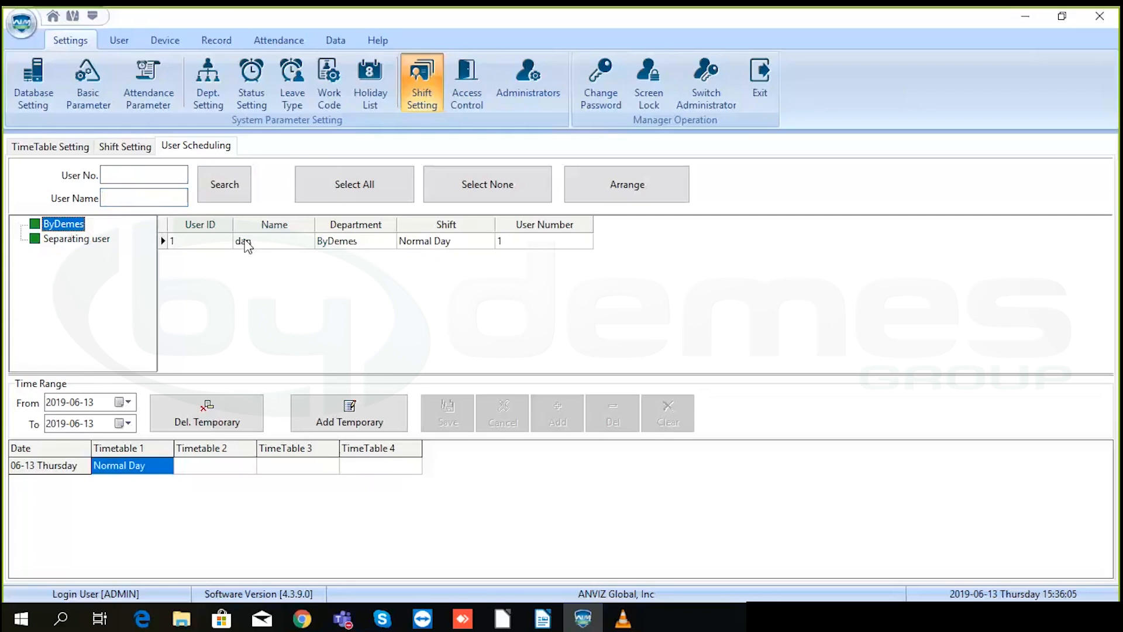
double_click(430, 242)
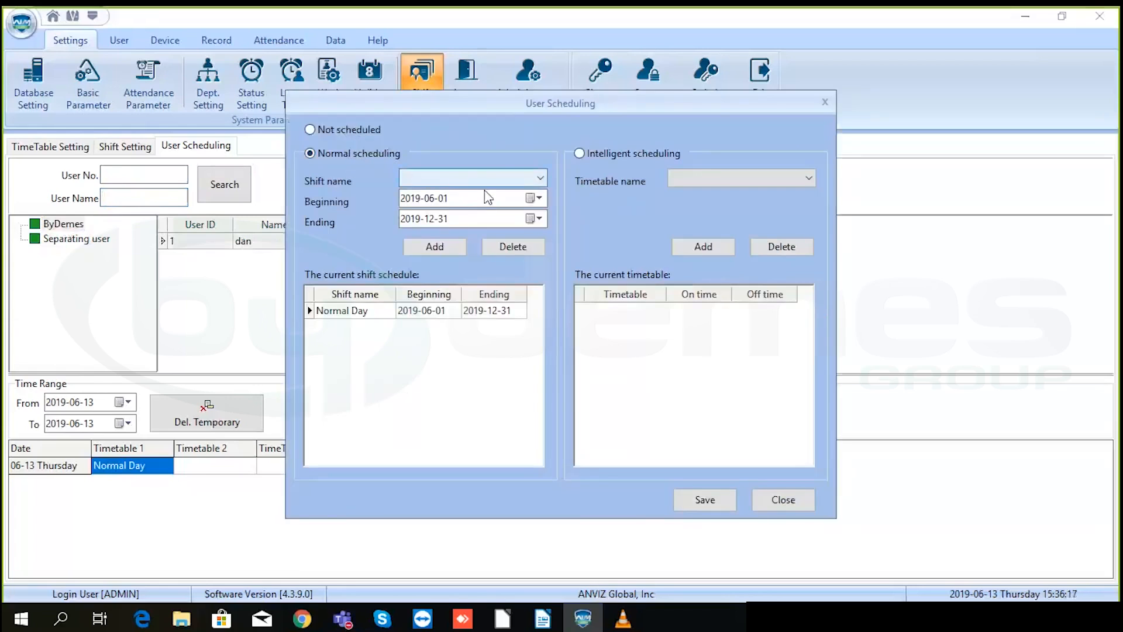
- Choose the Normal Day shift, keeping dates 2019-06-01 to 2019-12-31 and no intelligent timetable
left_click(534, 182)
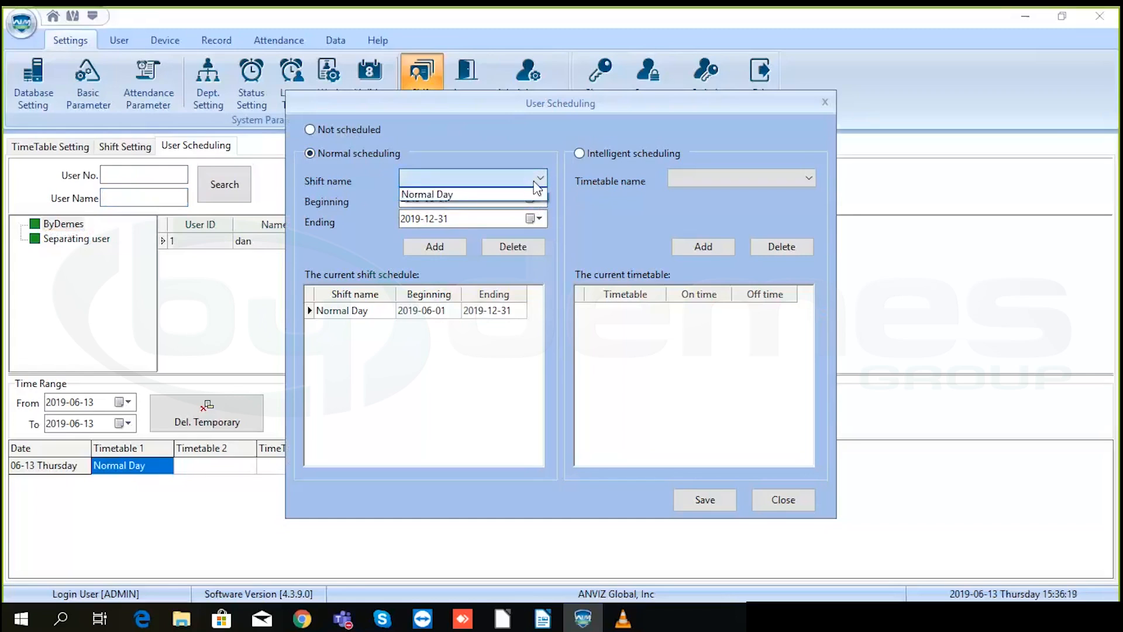
left_click(459, 197)
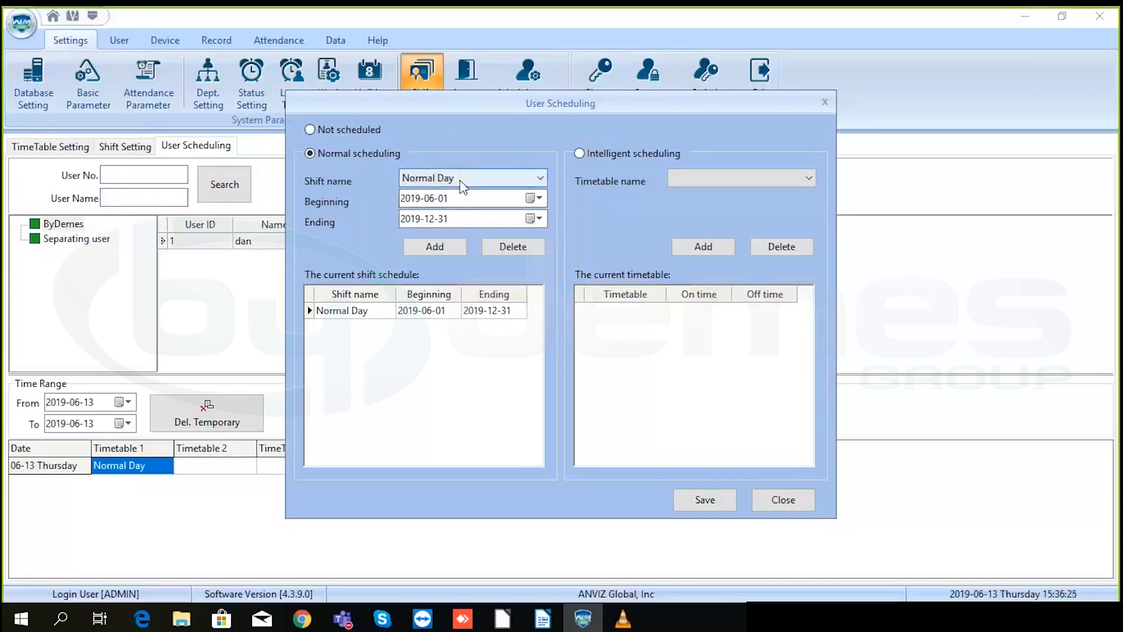
left_click(533, 199)
left_click(471, 382)
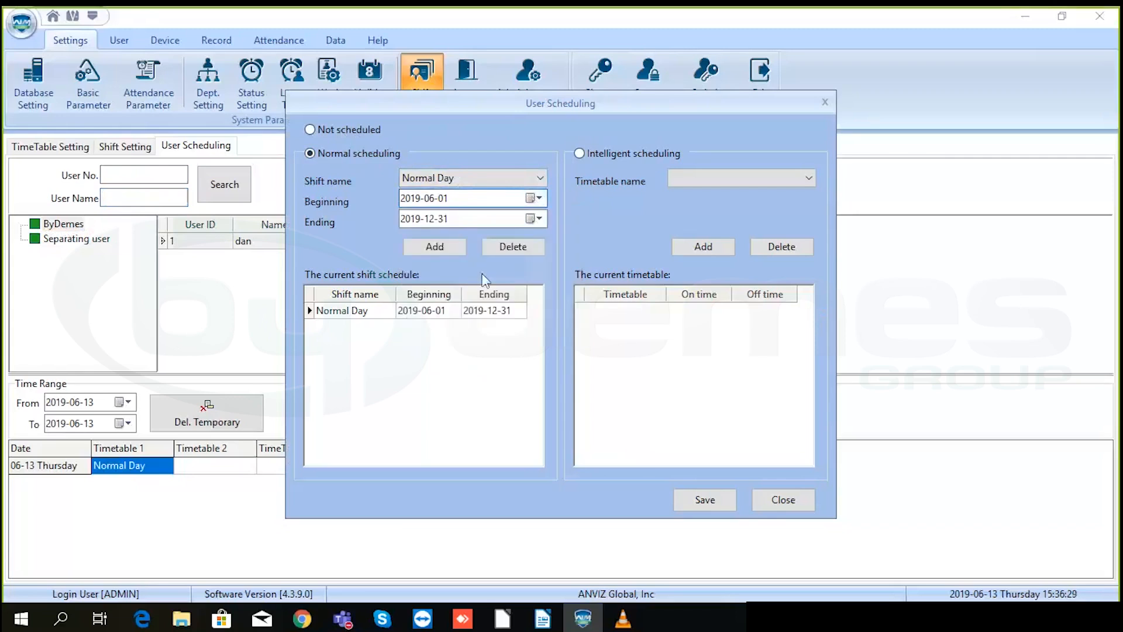
left_click(533, 219)
left_click(473, 385)
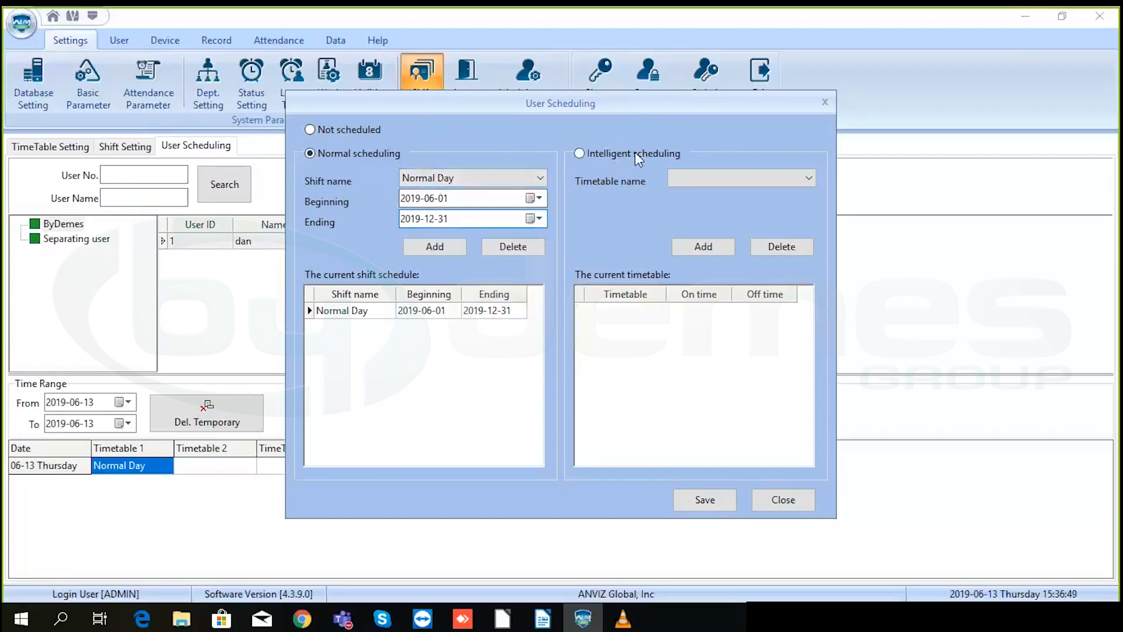
left_click(716, 177)
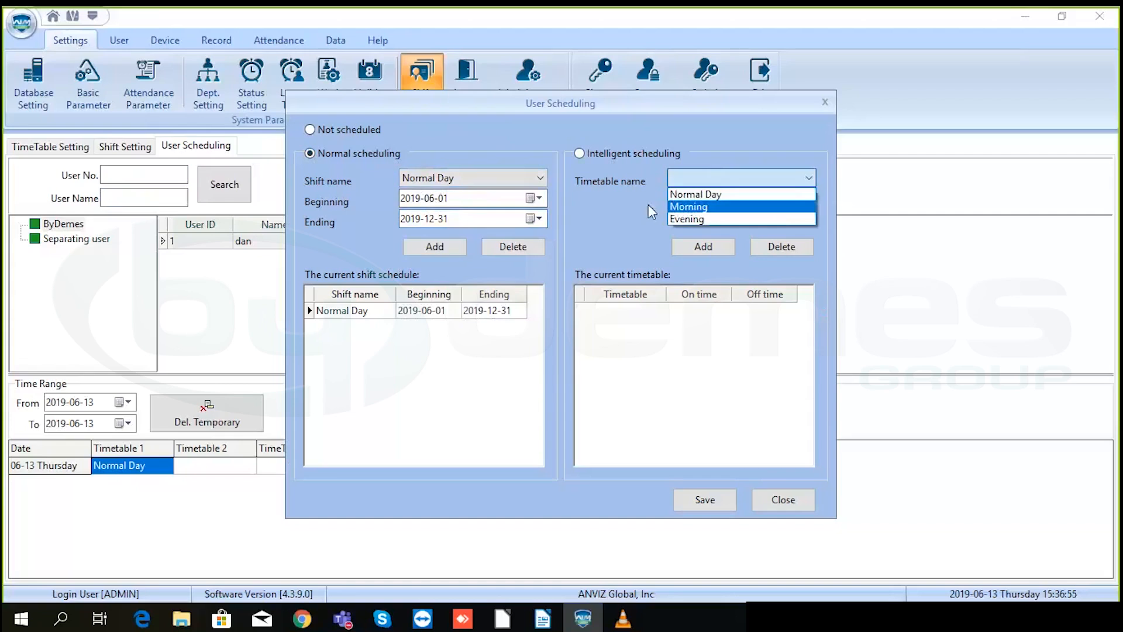
left_click(632, 205)
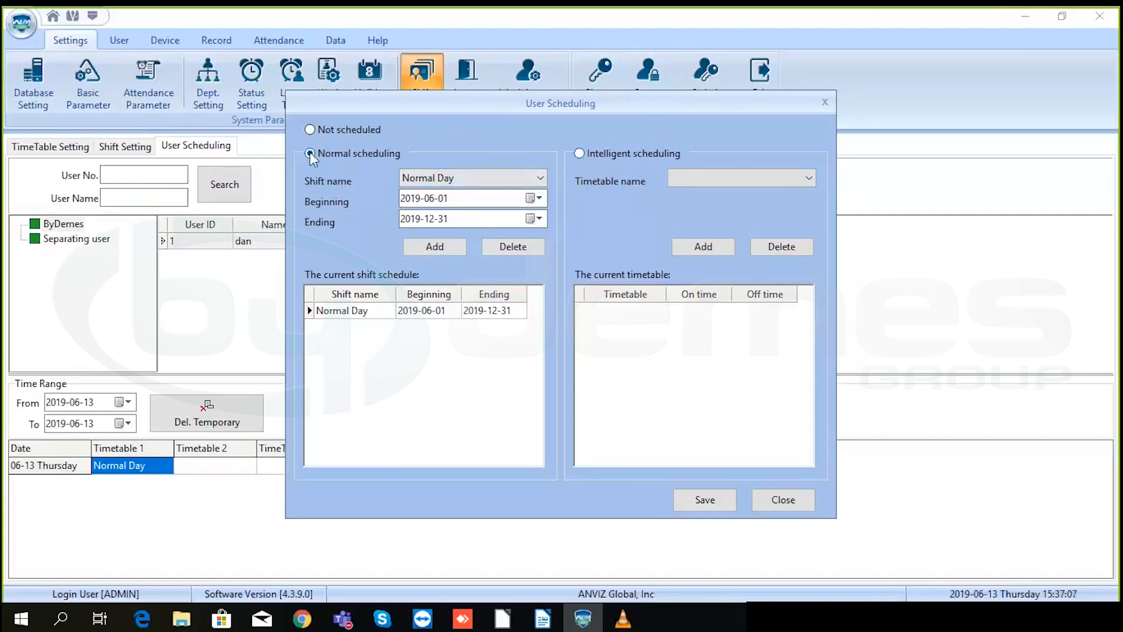
left_click(773, 504)
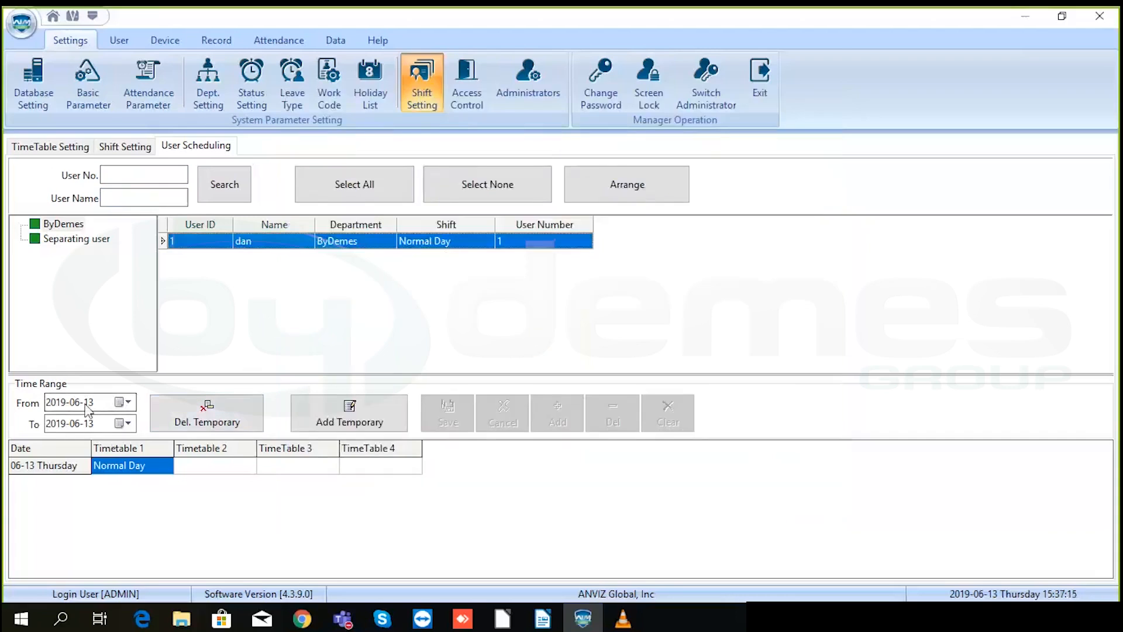
left_click(124, 403)
left_click(124, 403)
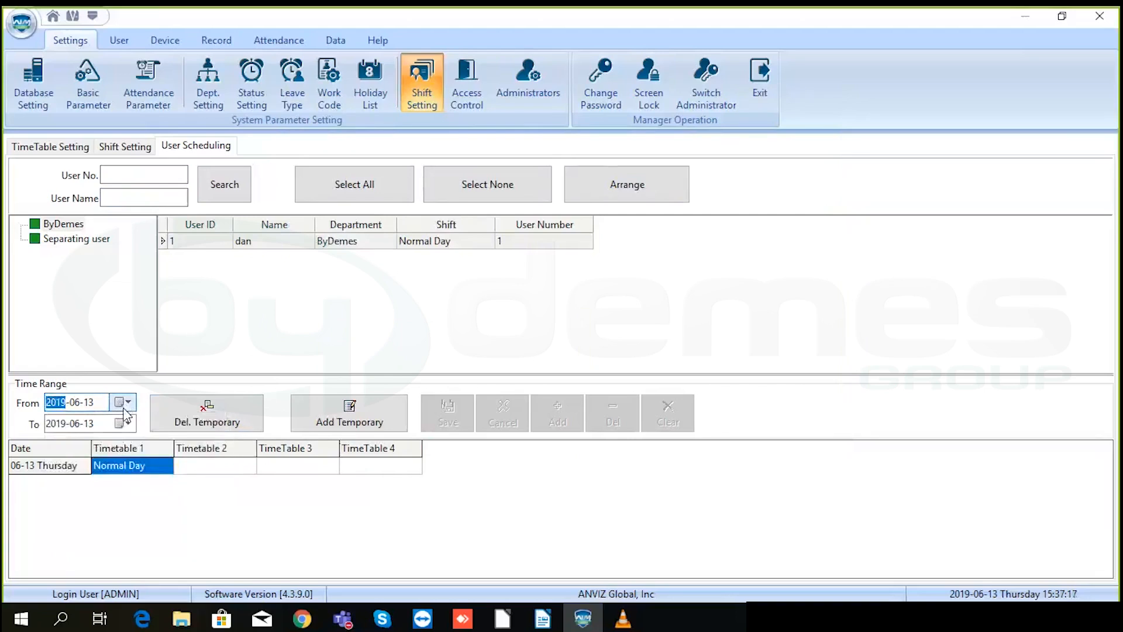
left_click(124, 403)
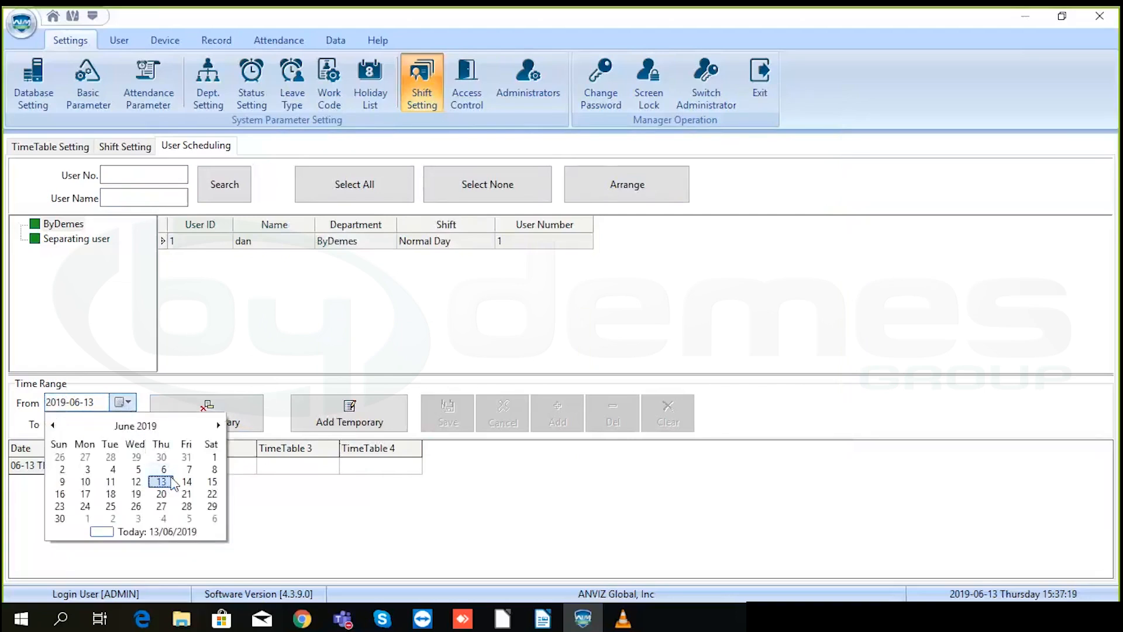
left_click(127, 412)
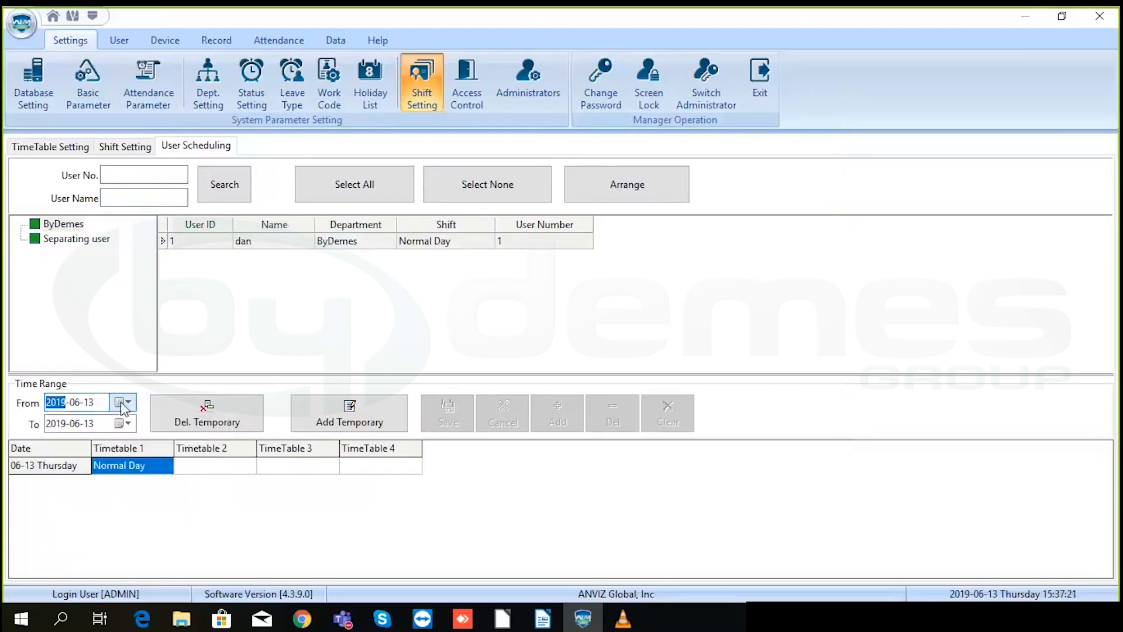
left_click(124, 424)
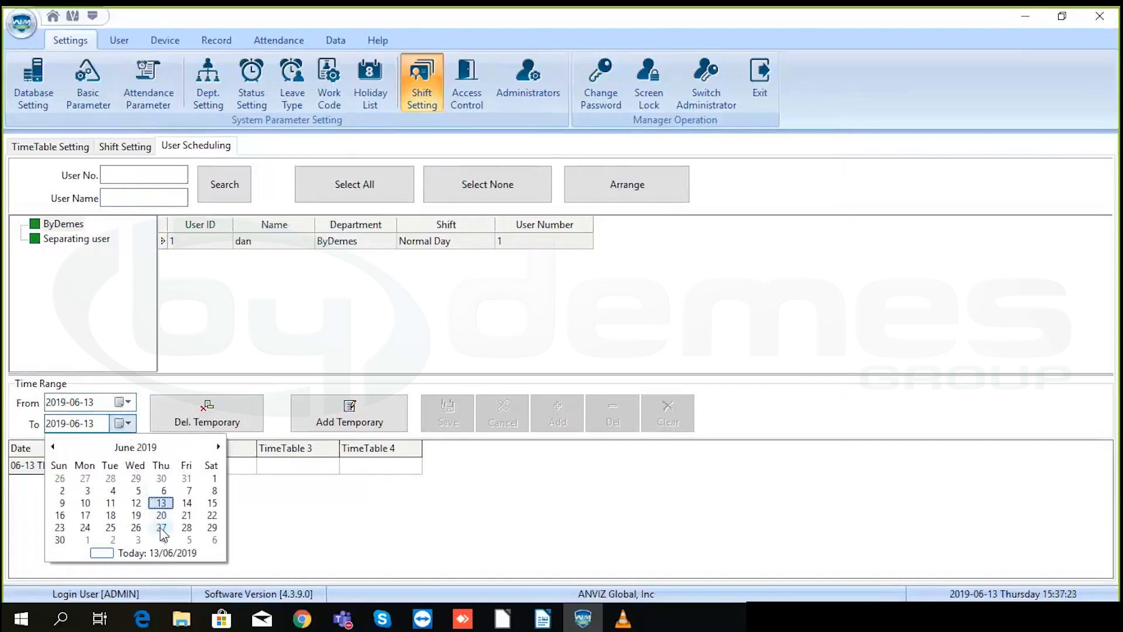
left_click(162, 528)
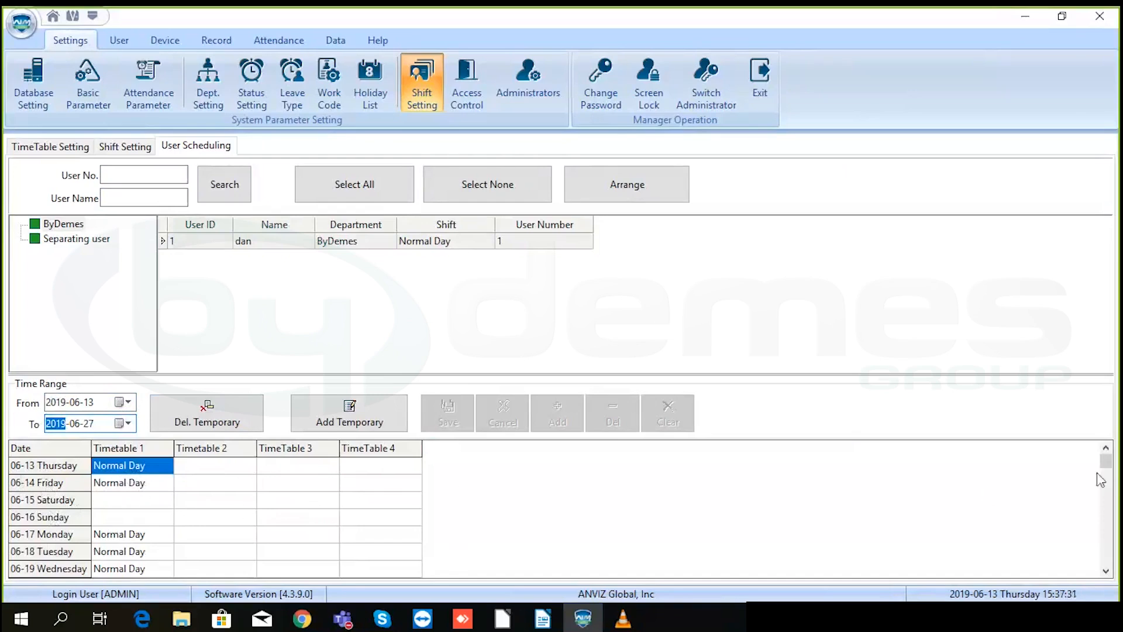
left_click_drag(1107, 463, 1106, 487)
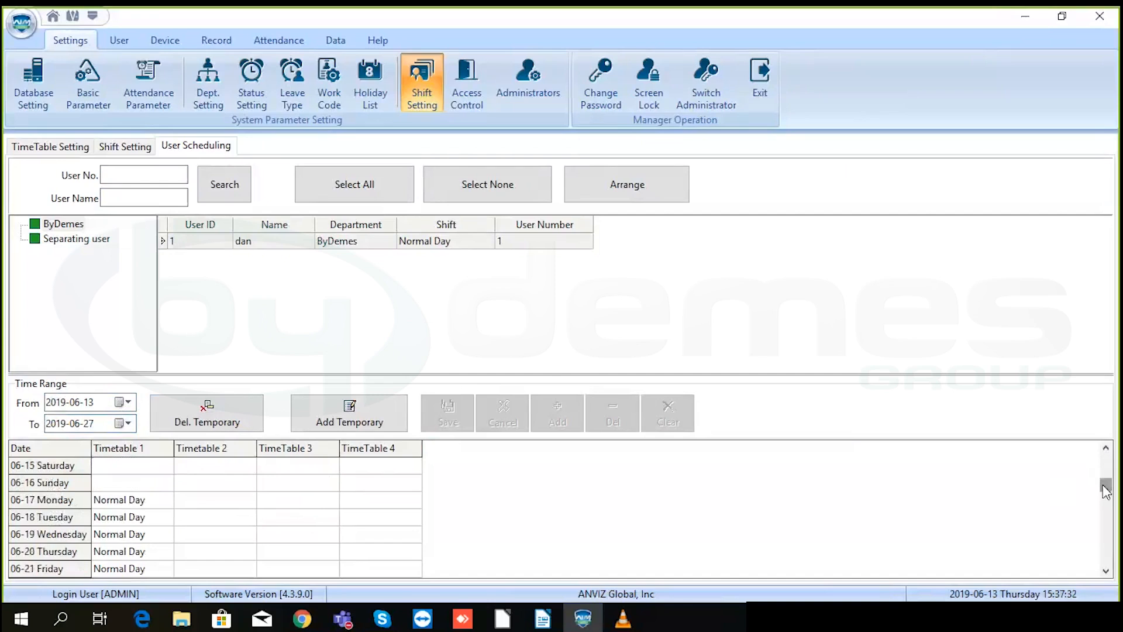
left_click(1105, 570)
left_click(1105, 571)
left_click(1104, 571)
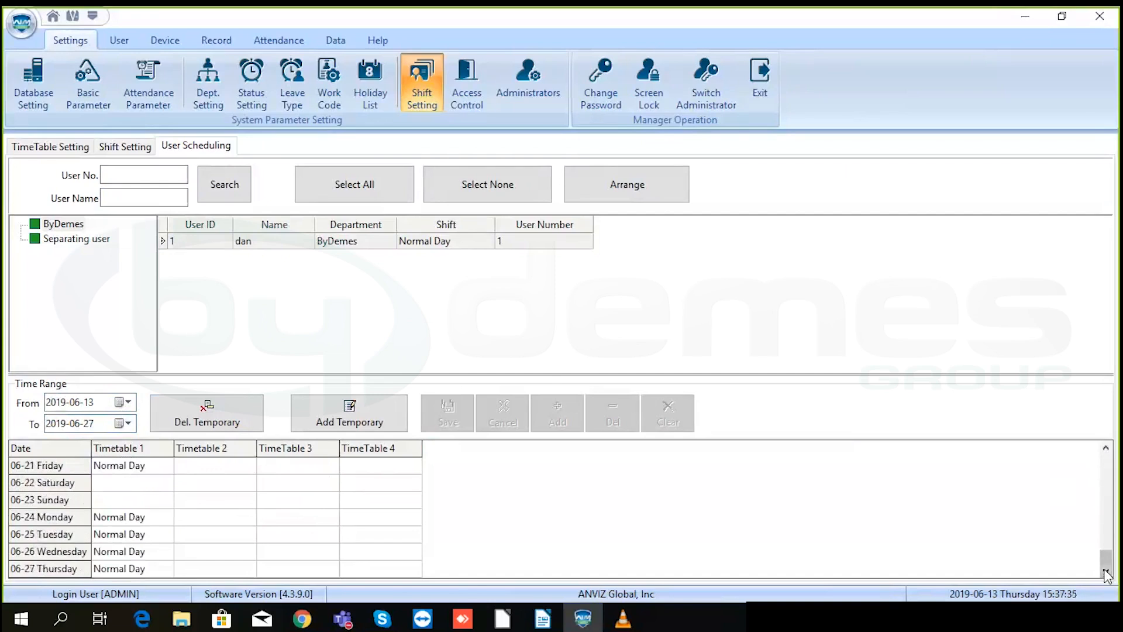
left_click_drag(1107, 557, 1111, 449)
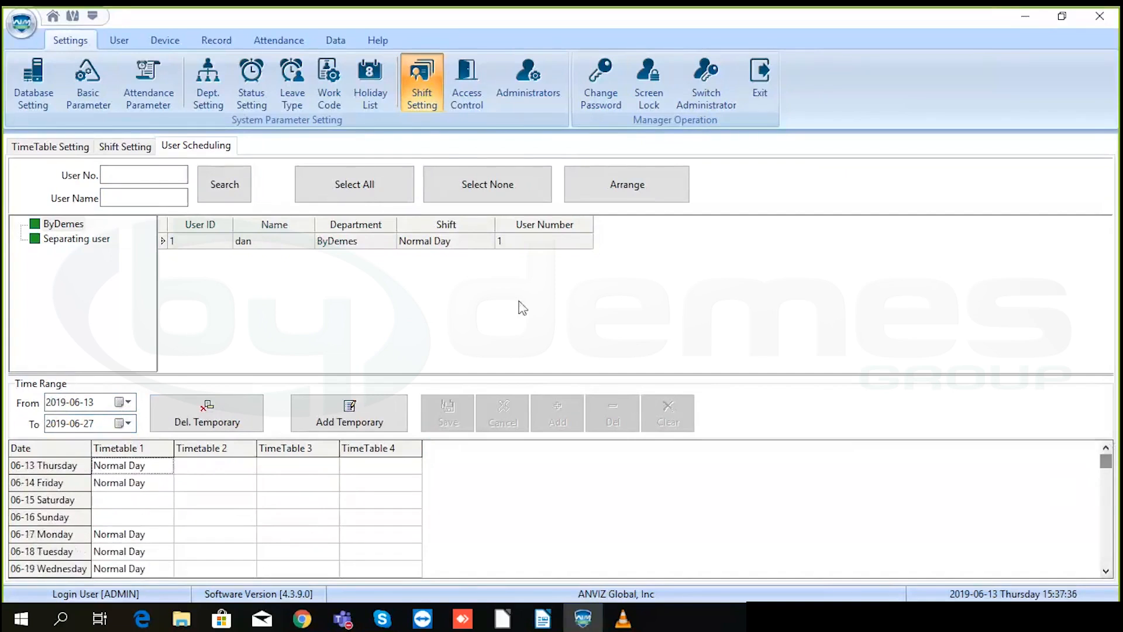
left_click(409, 87)
- Switch to the Data tab's attendance exception and data management tools
left_click(337, 42)
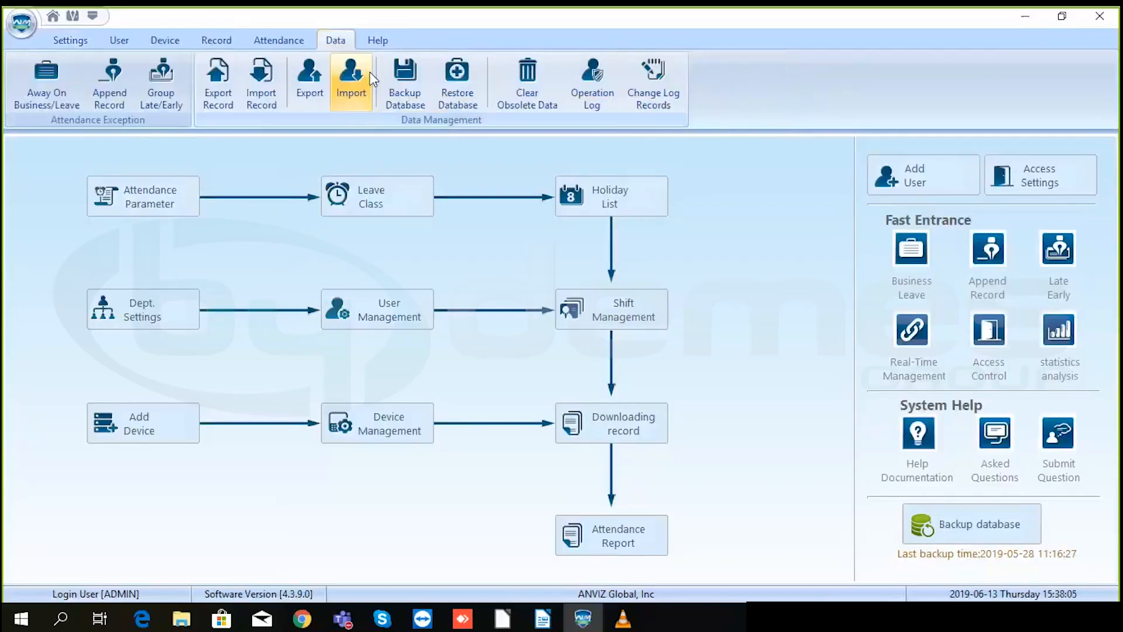
left_click(114, 80)
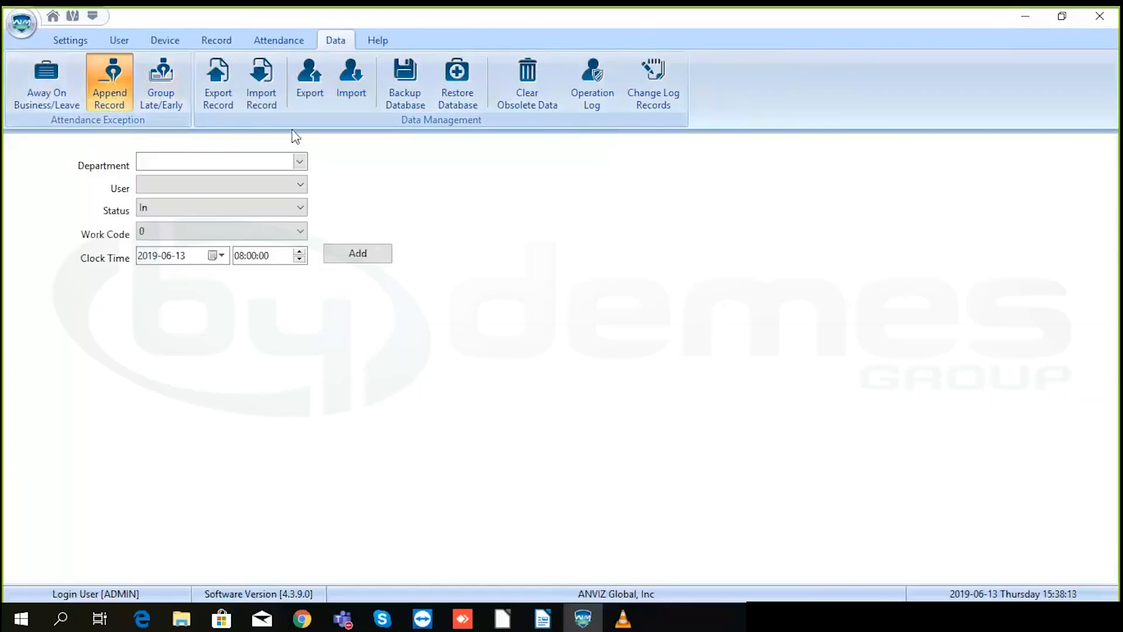
left_click(300, 162)
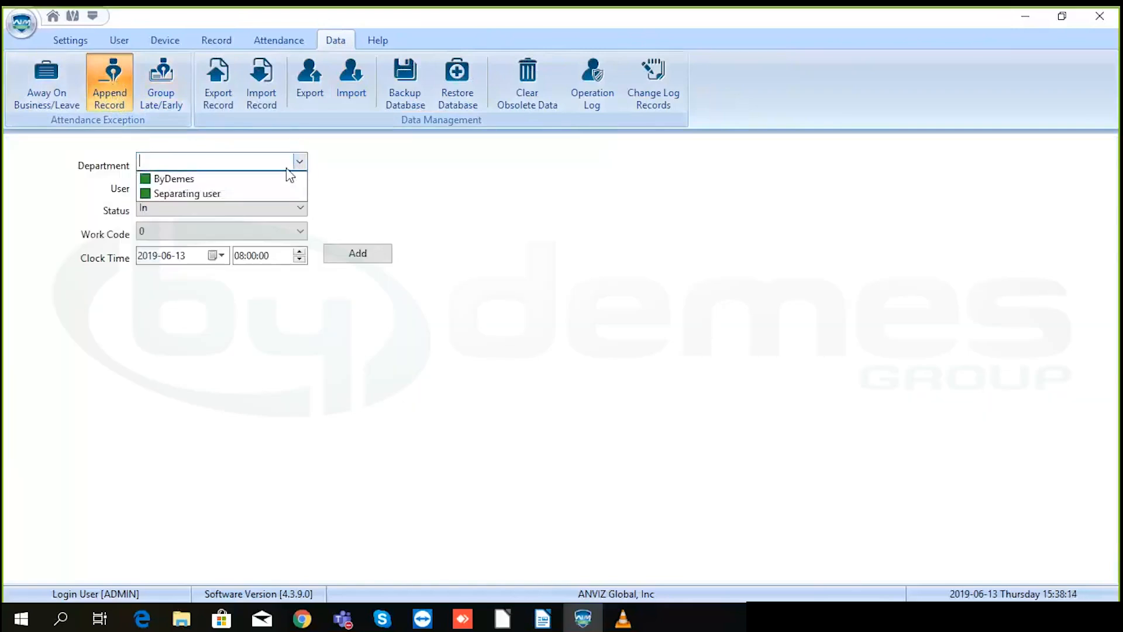
left_click(185, 180)
left_click(190, 184)
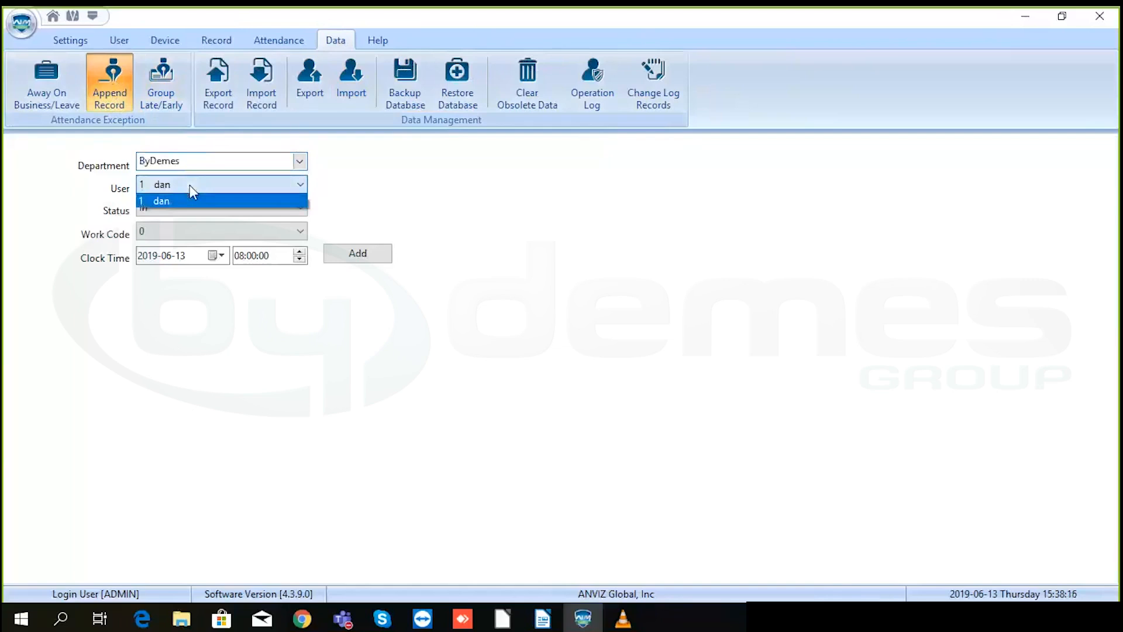
left_click(198, 184)
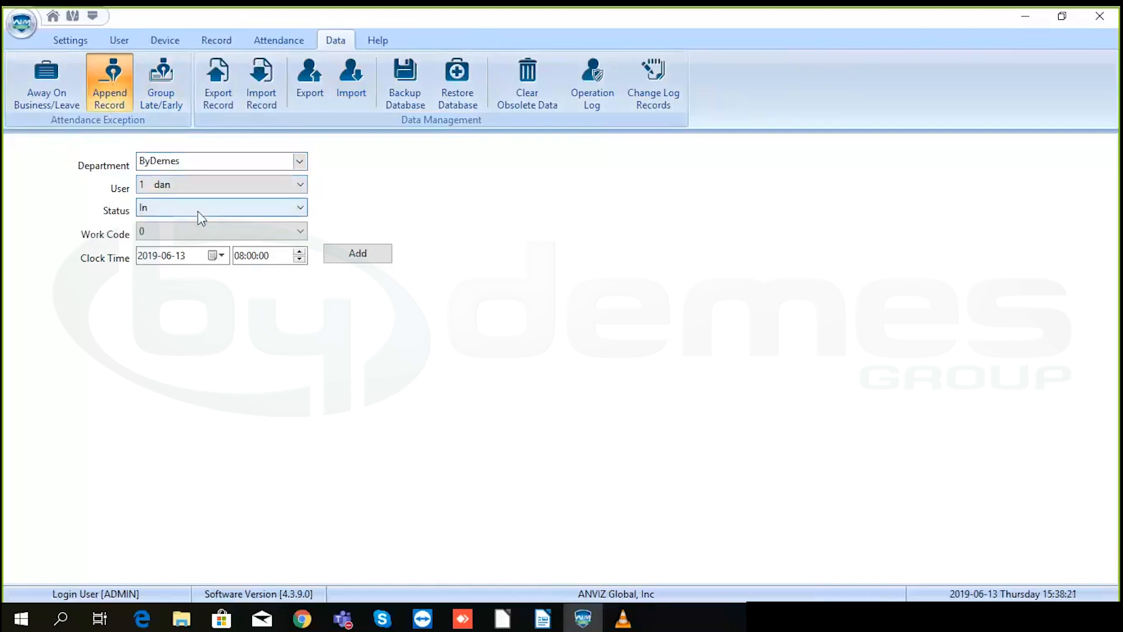
left_click(201, 210)
left_click(205, 220)
left_click(207, 233)
left_click(205, 231)
left_click(212, 206)
left_click(211, 207)
left_click(217, 257)
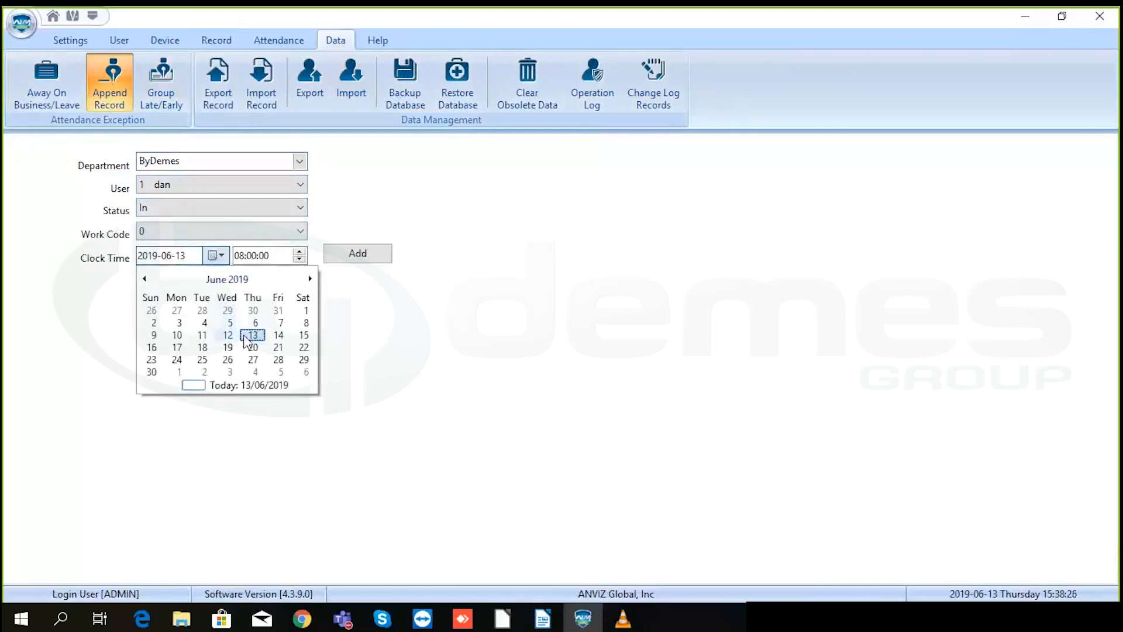
left_click(393, 303)
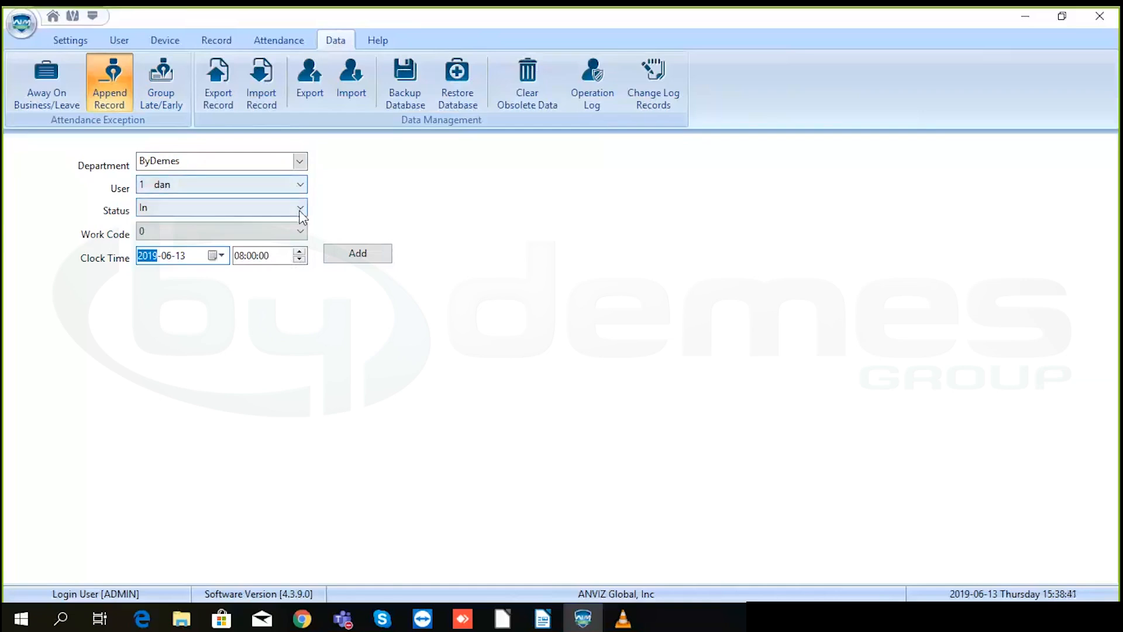
- Set the appended record's punch status to Out
left_click(227, 205)
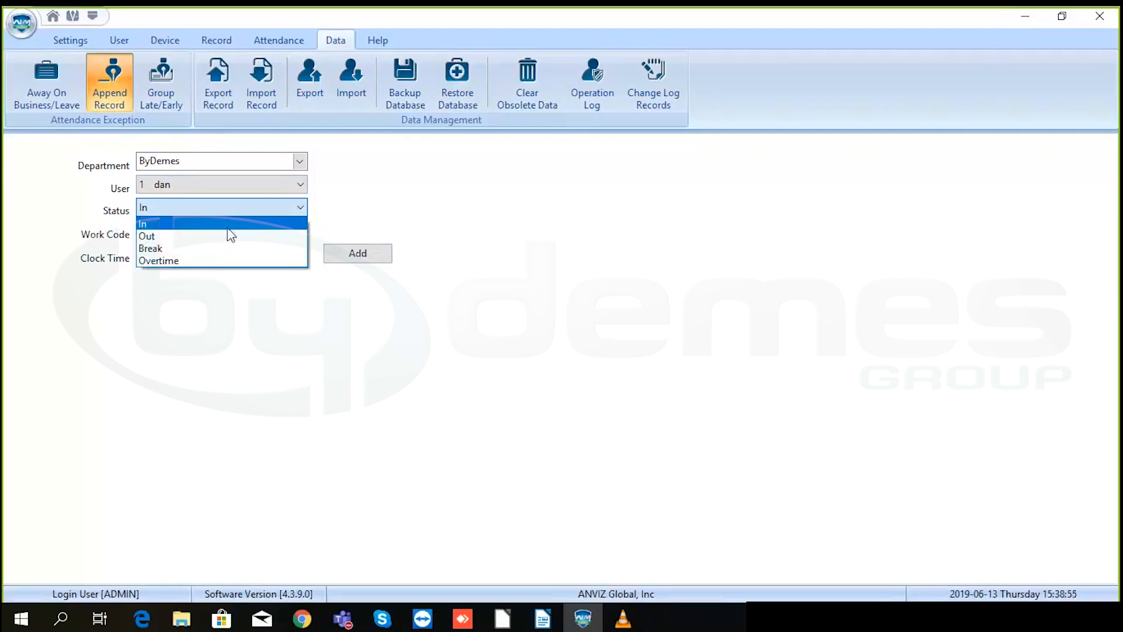
left_click(227, 228)
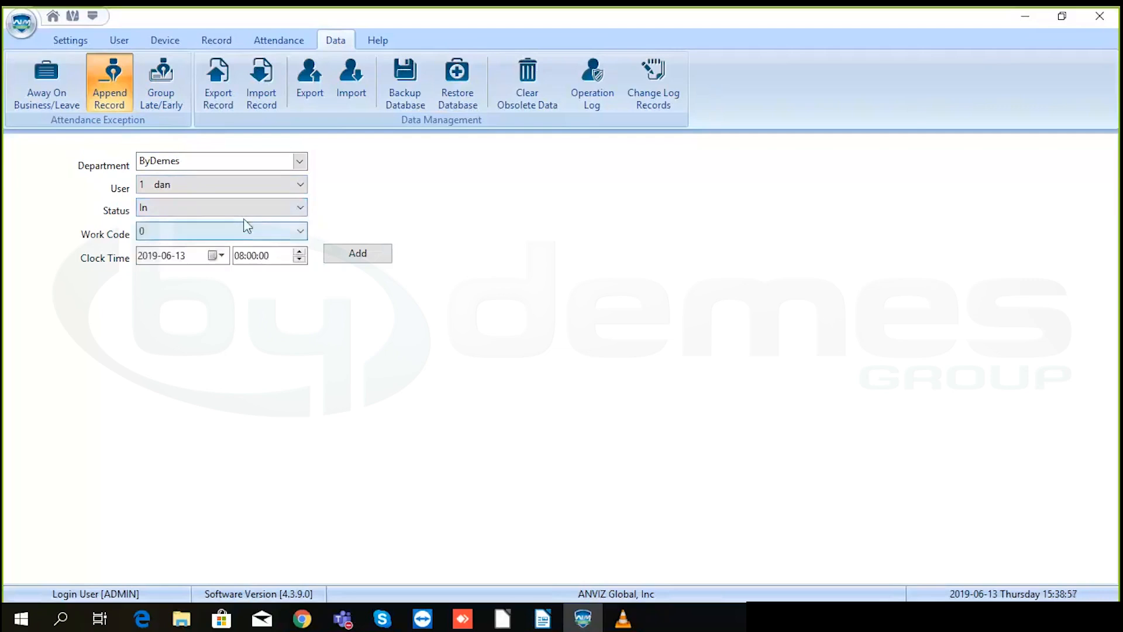
left_click(275, 208)
left_click(191, 248)
left_click(193, 208)
left_click(188, 252)
left_click(219, 210)
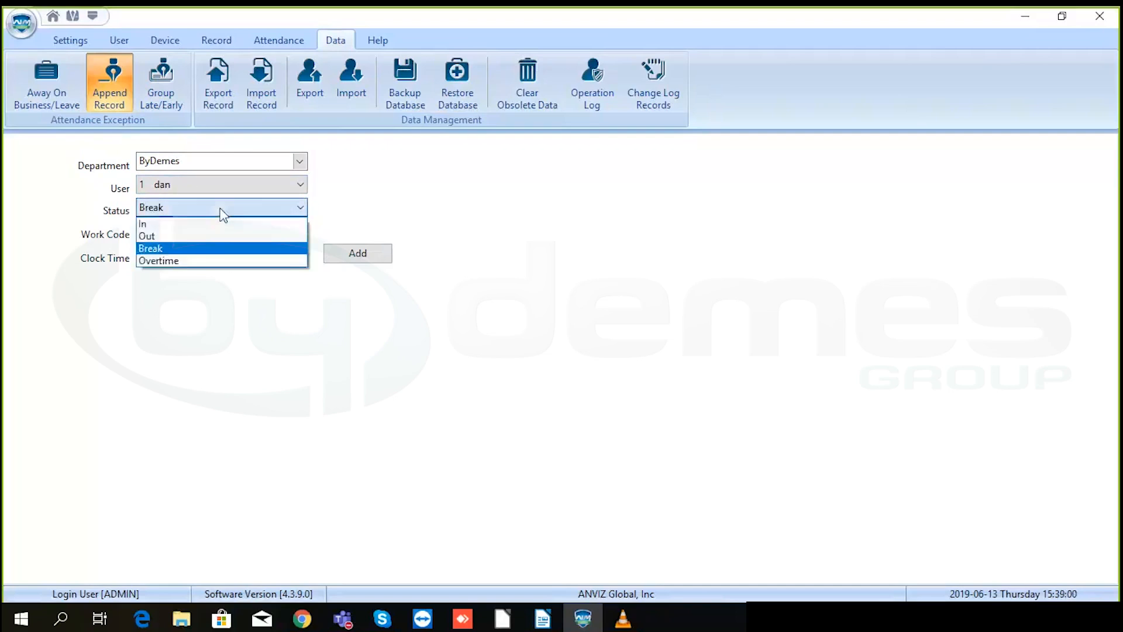
left_click(205, 237)
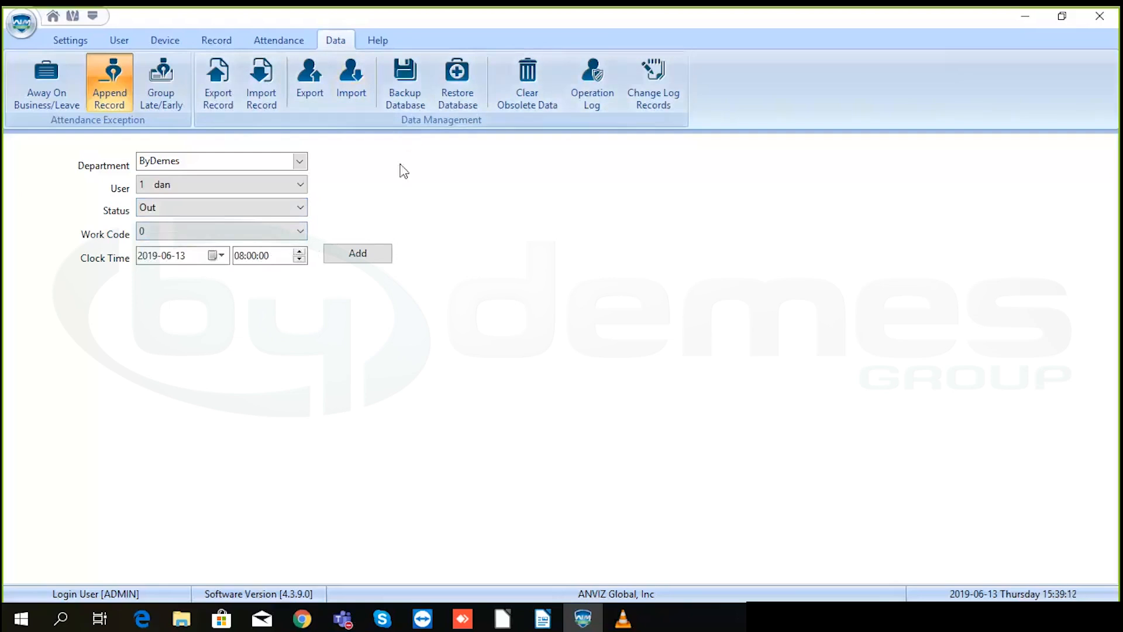
- In User management, start adding a new user numbered 2 in ByDemes
left_click(119, 40)
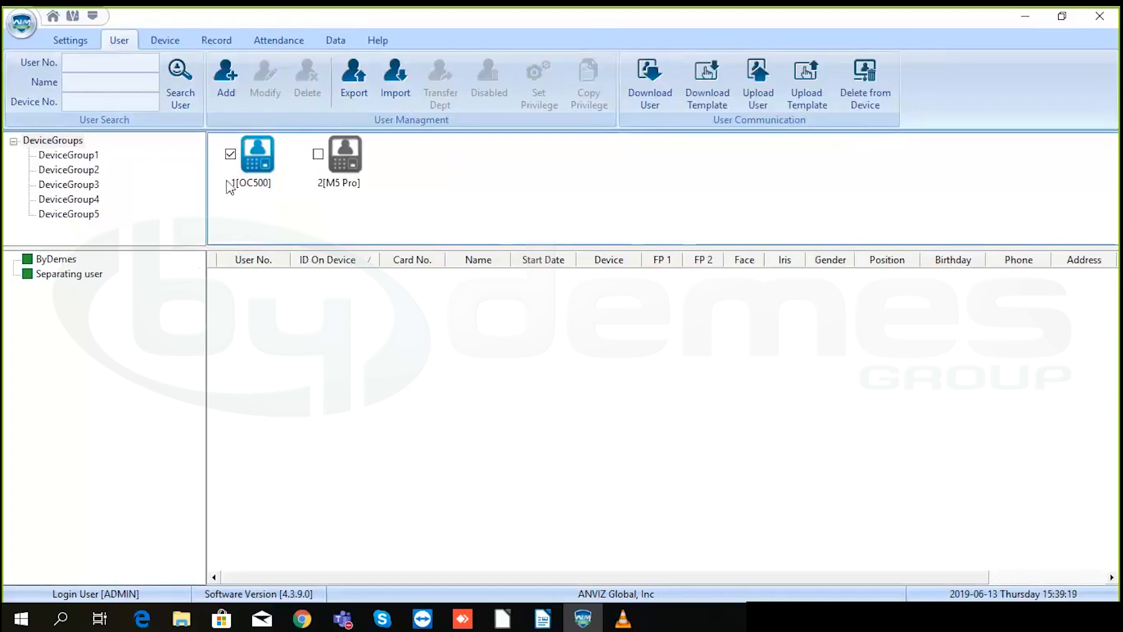
left_click(97, 65)
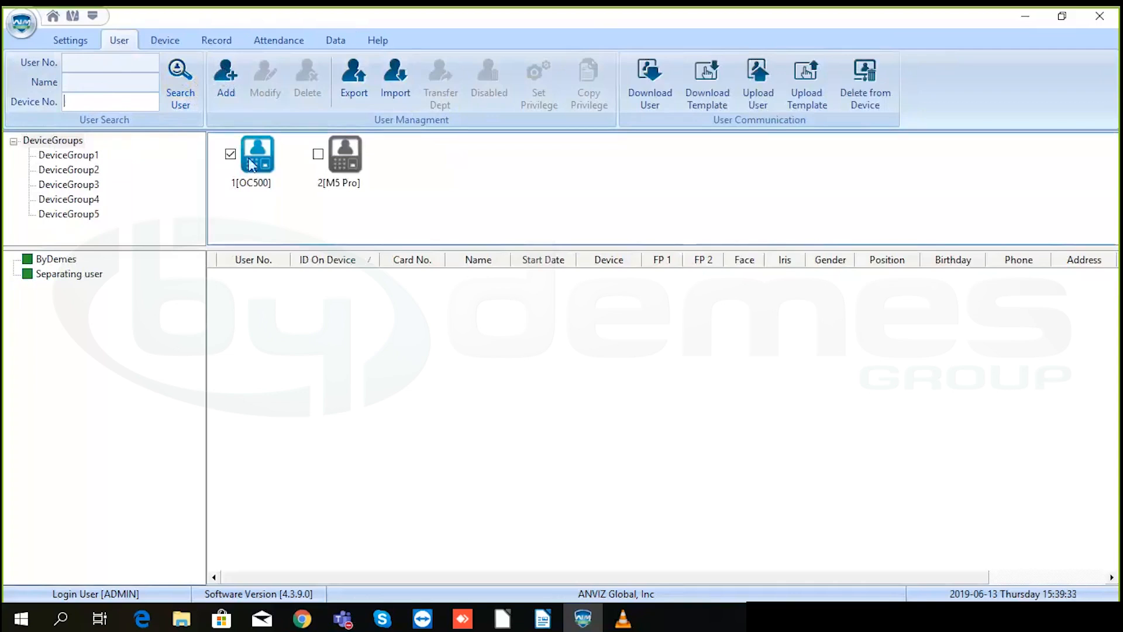
left_click(227, 73)
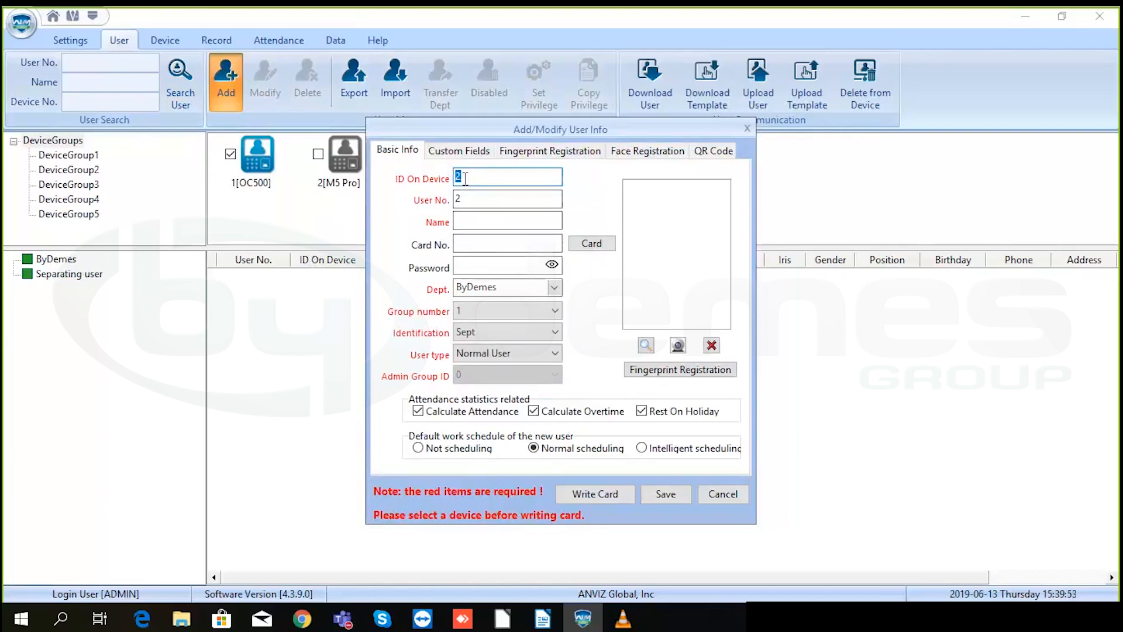
- Enter 'test' as the new user's name and clear the card number read from the card
left_click(462, 223)
type("test")
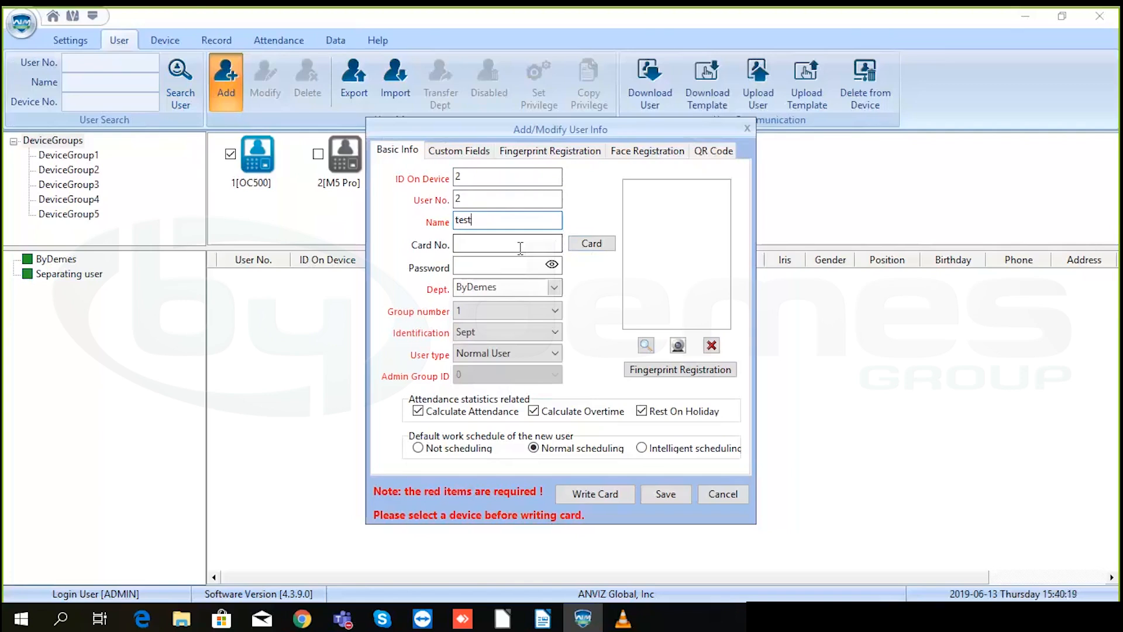
left_click(591, 246)
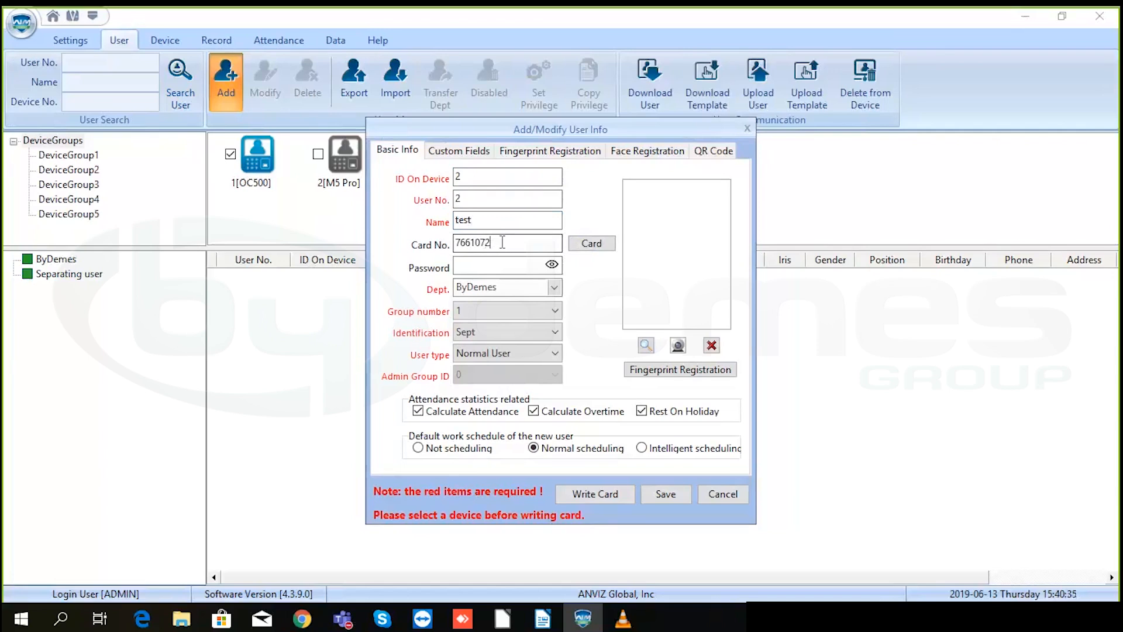
left_click_drag(502, 242, 456, 242)
key("BackSpace")
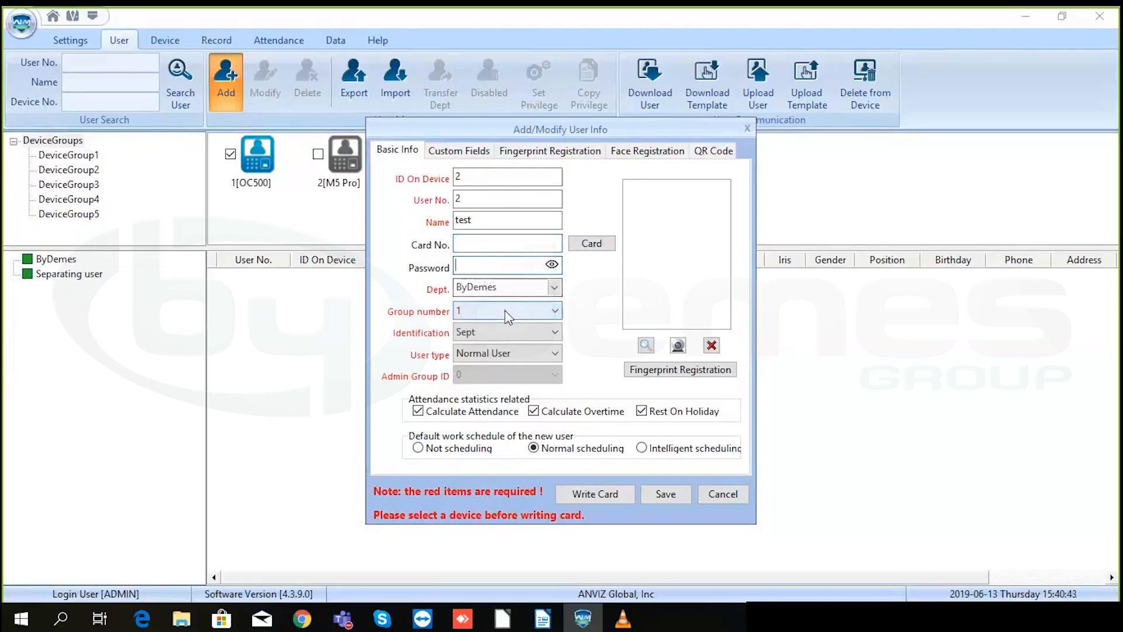
left_click(538, 265)
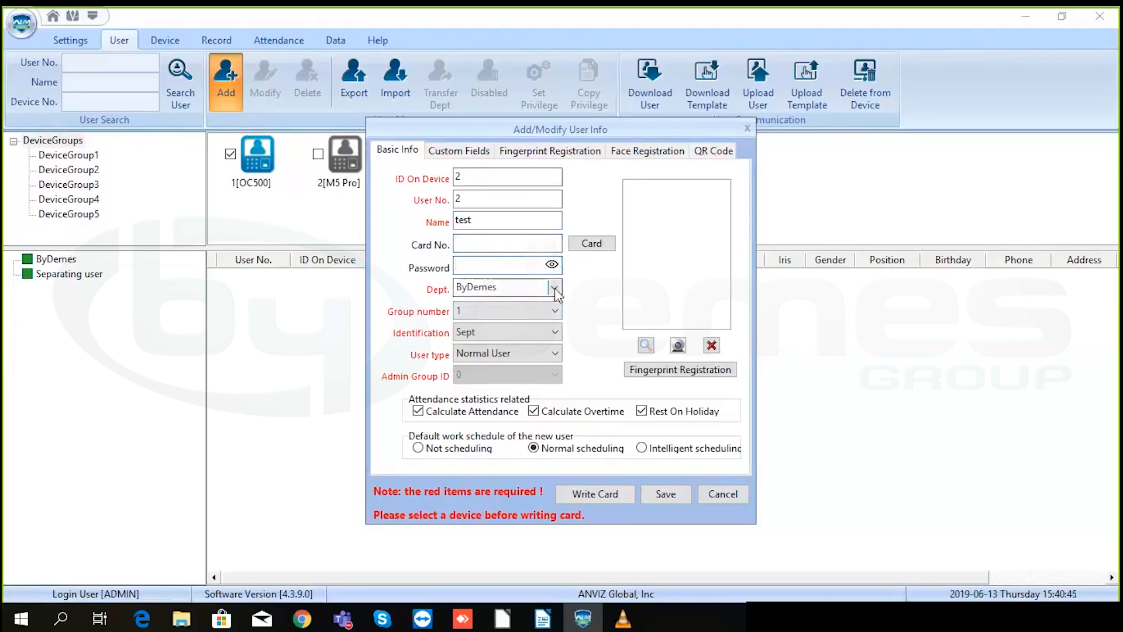
- Keep the defaults: department ByDemes, group 1, identification Sept and user type Normal User
left_click(554, 288)
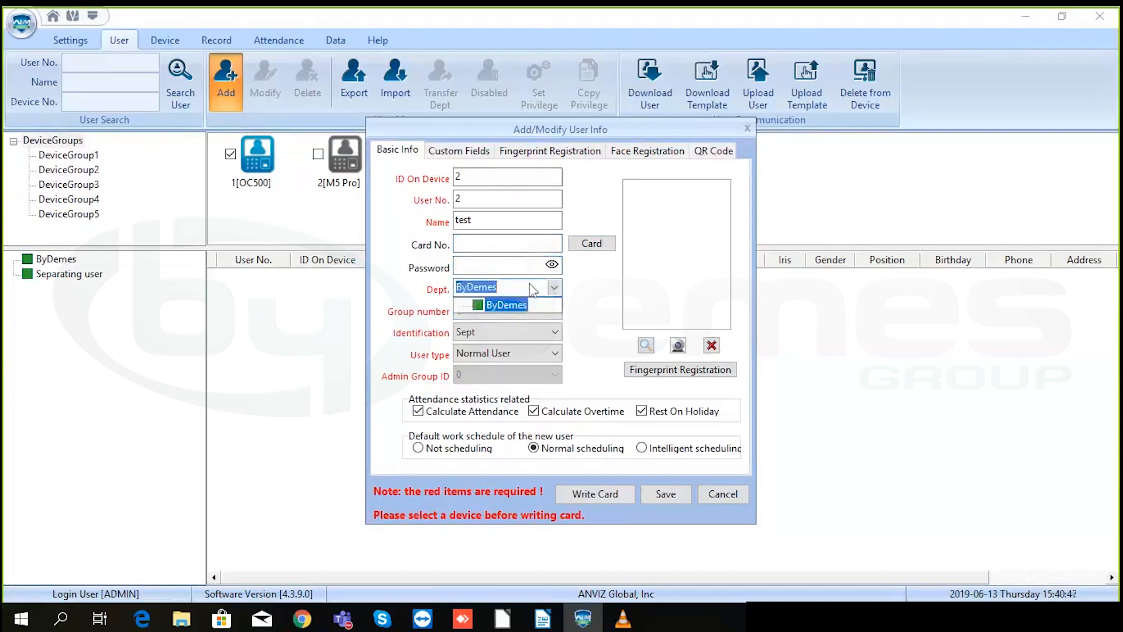
right_click(553, 286)
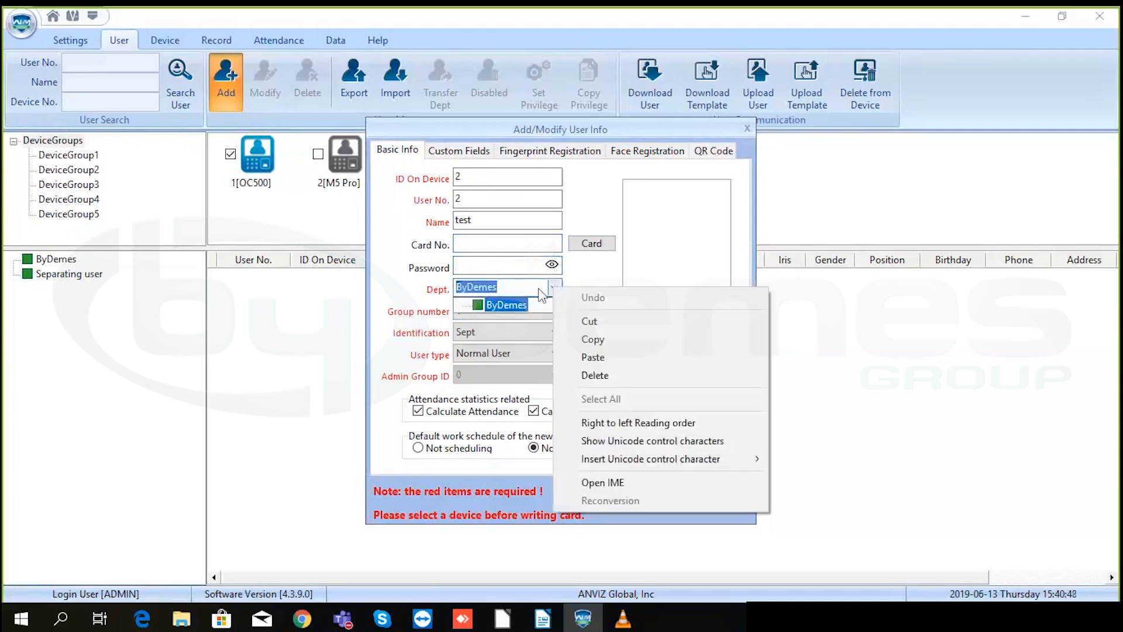
left_click(544, 289)
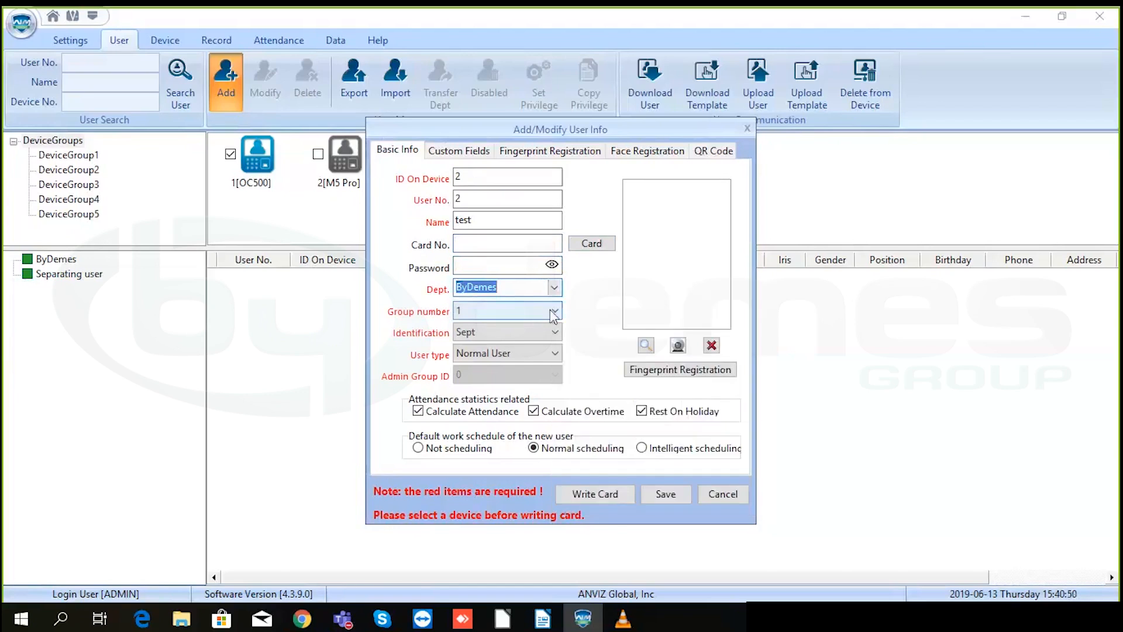
left_click(555, 313)
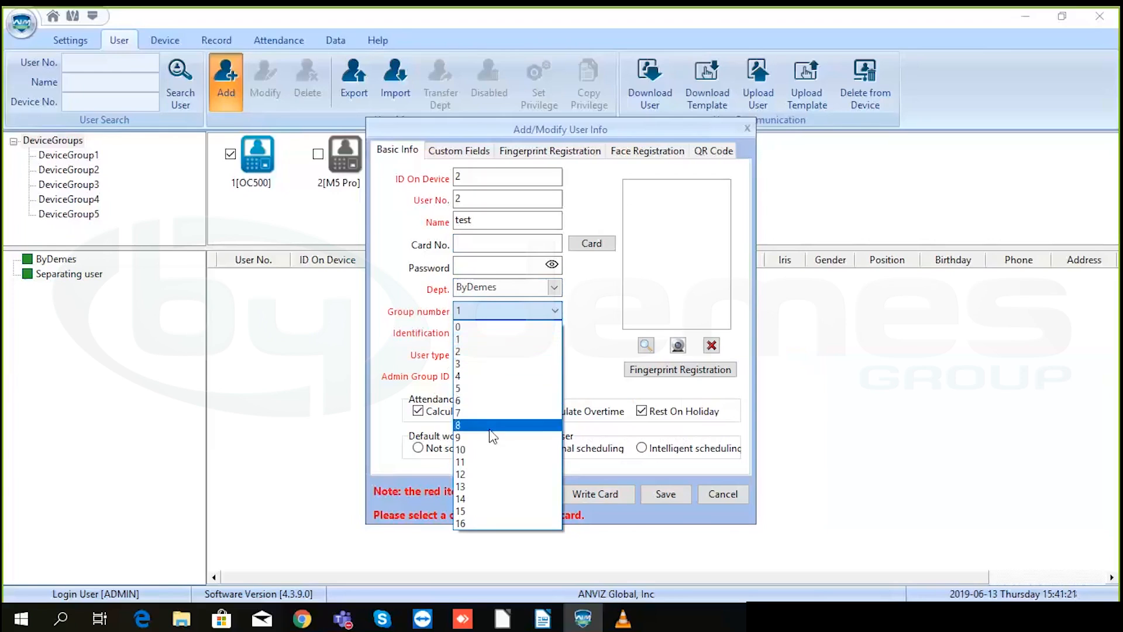
left_click(578, 316)
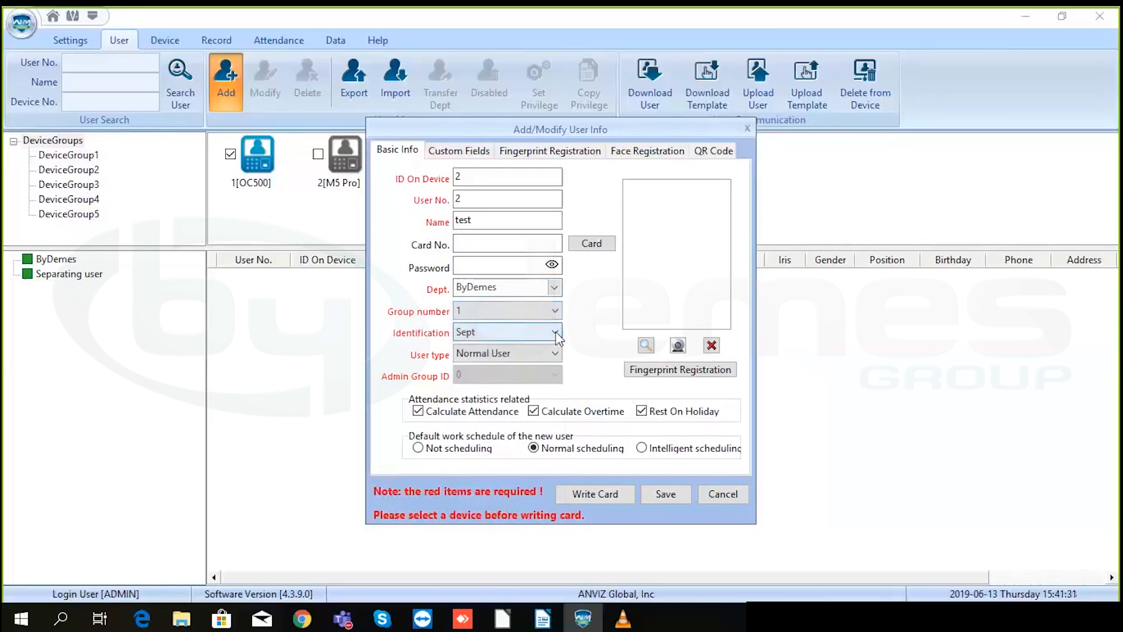
left_click(556, 335)
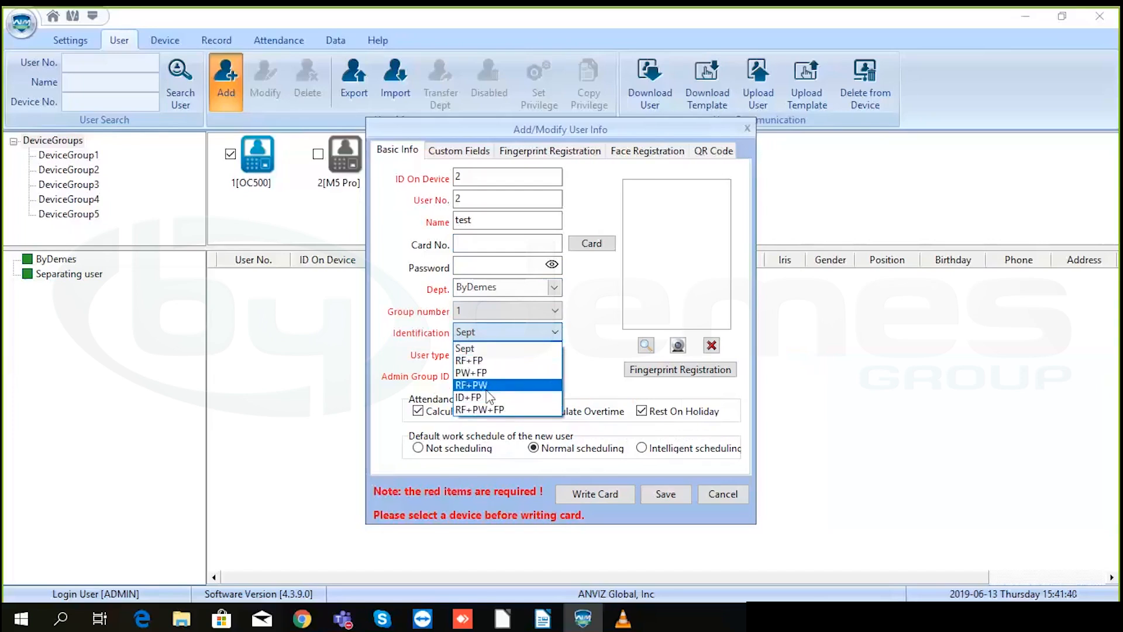
left_click(481, 349)
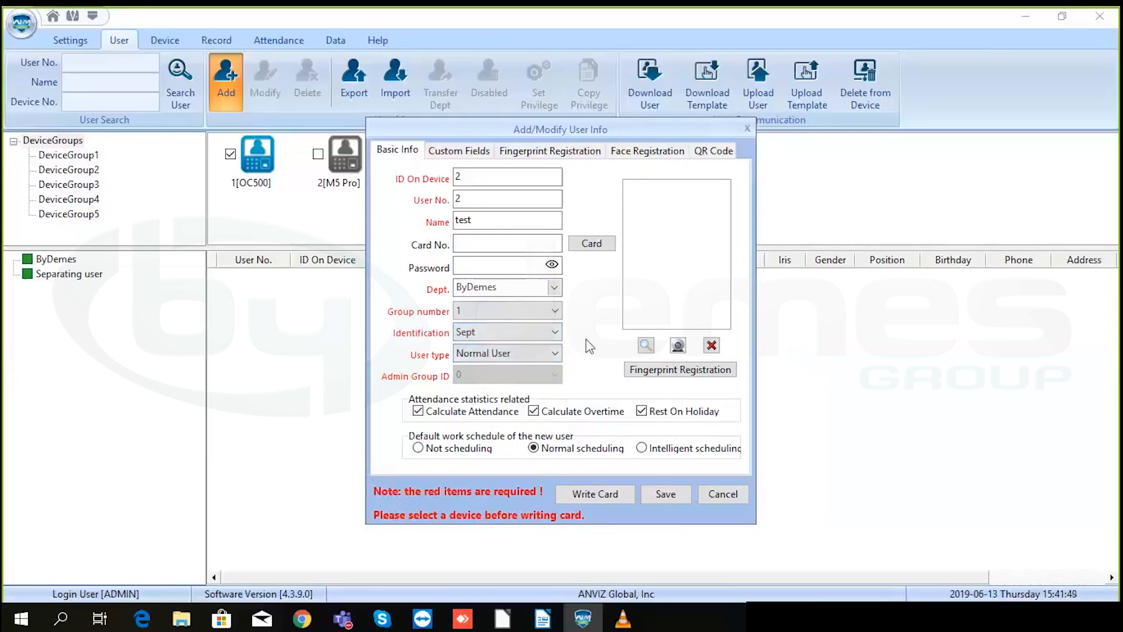
left_click(554, 353)
left_click(553, 352)
- Review the user's Custom Fields, fingerprint and face enrolment pages, then return to the basic details
left_click(455, 155)
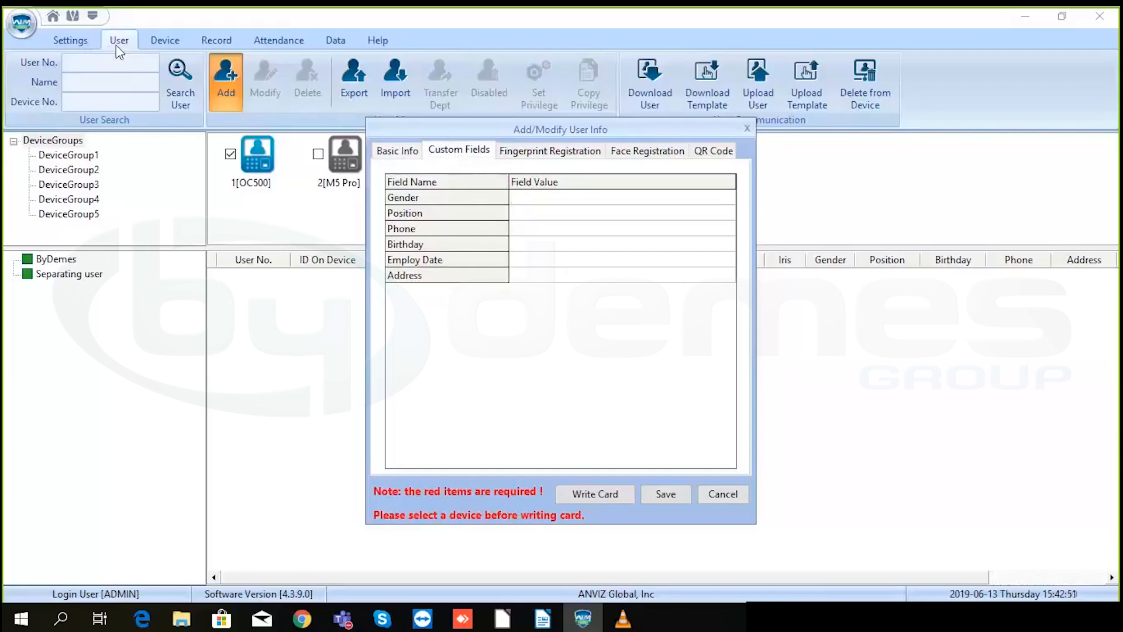
left_click(529, 198)
left_click(550, 153)
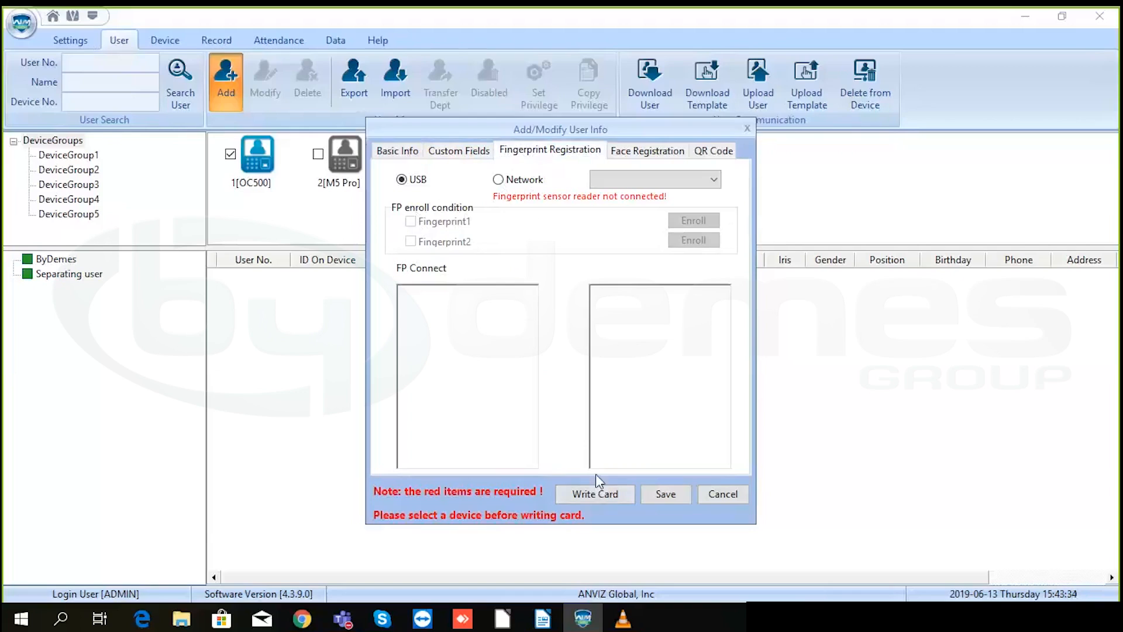
left_click(647, 154)
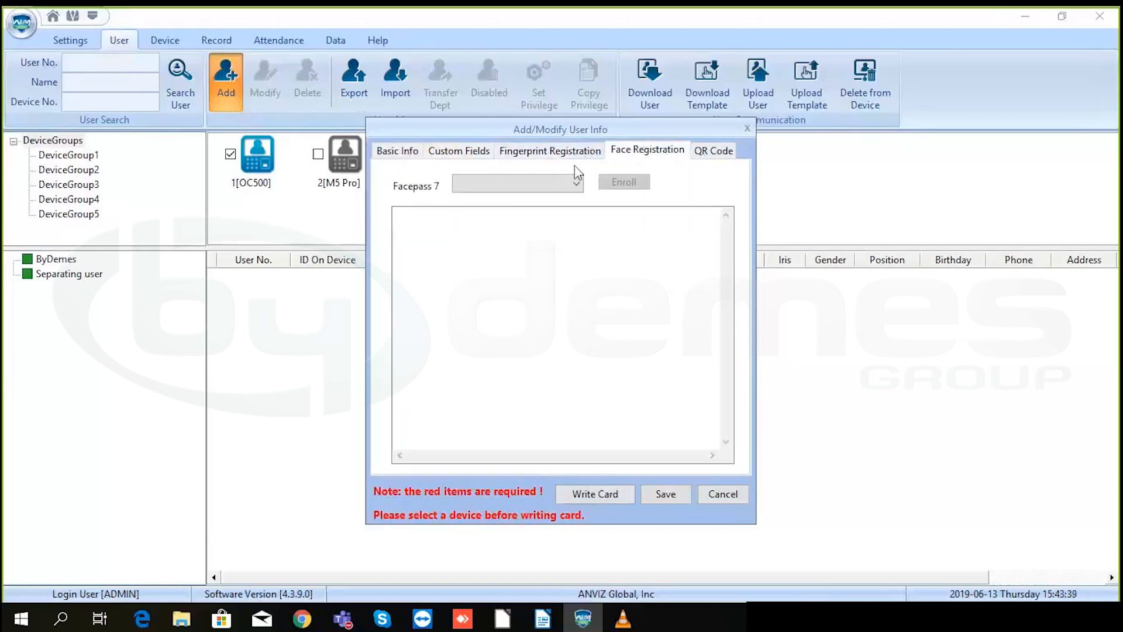
left_click(405, 152)
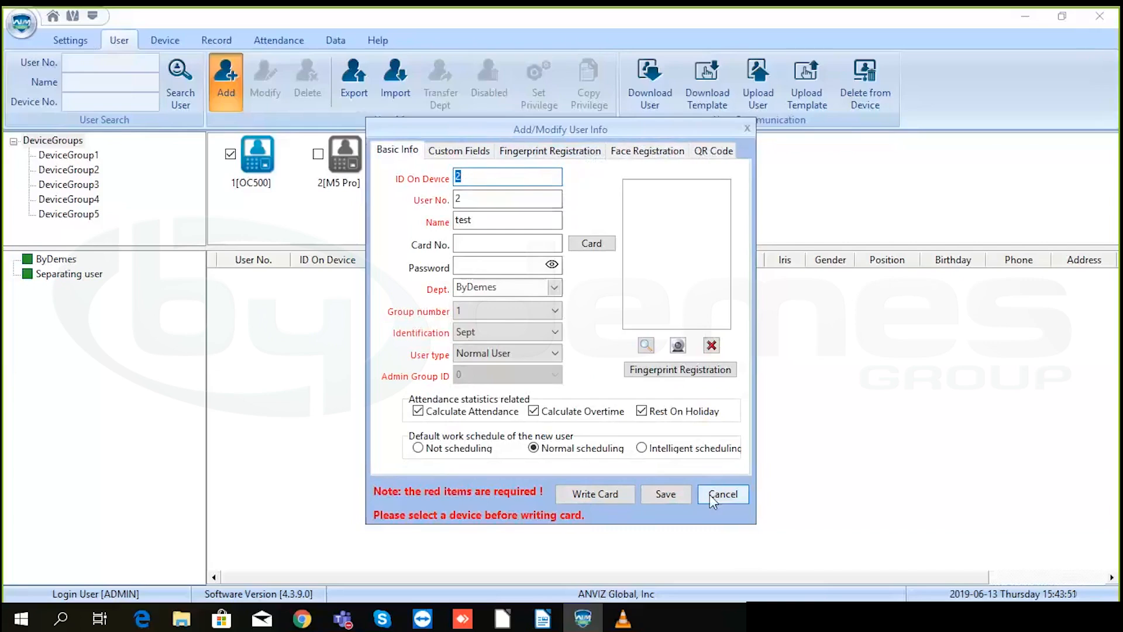
- Preview the user photo in Edit Picture, then cancel the new user without saving
left_click(646, 344)
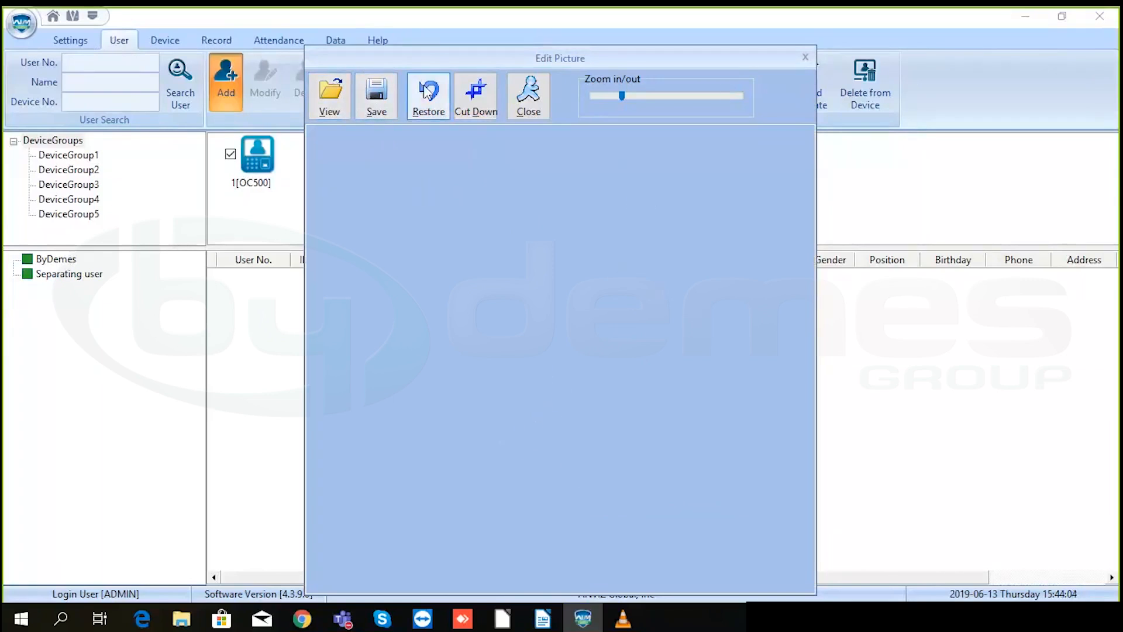
left_click(808, 60)
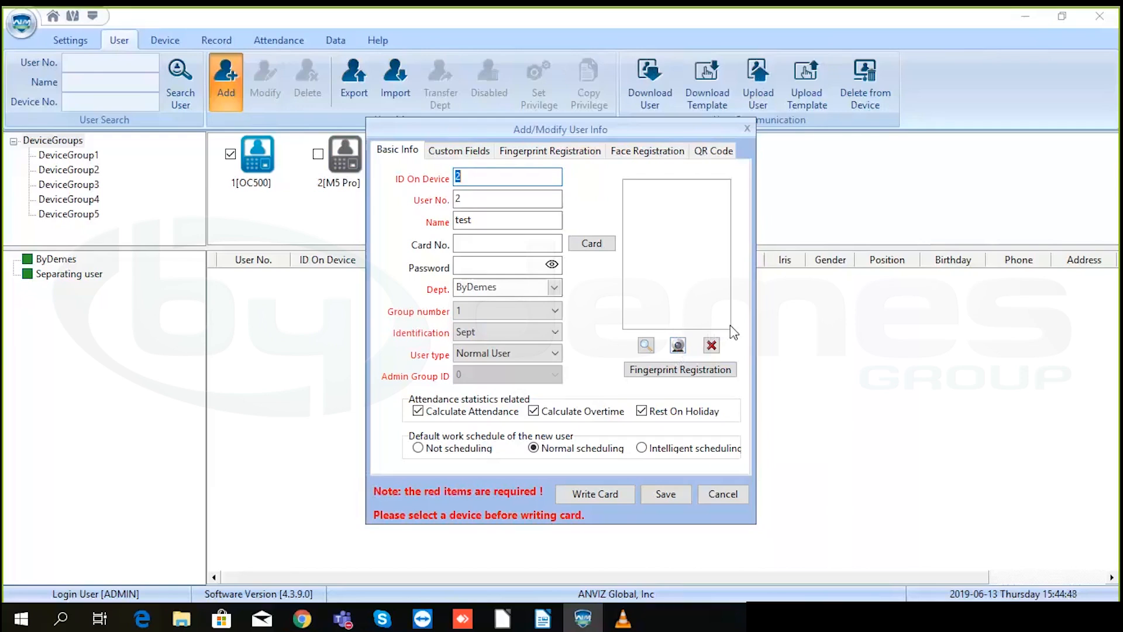
left_click(716, 497)
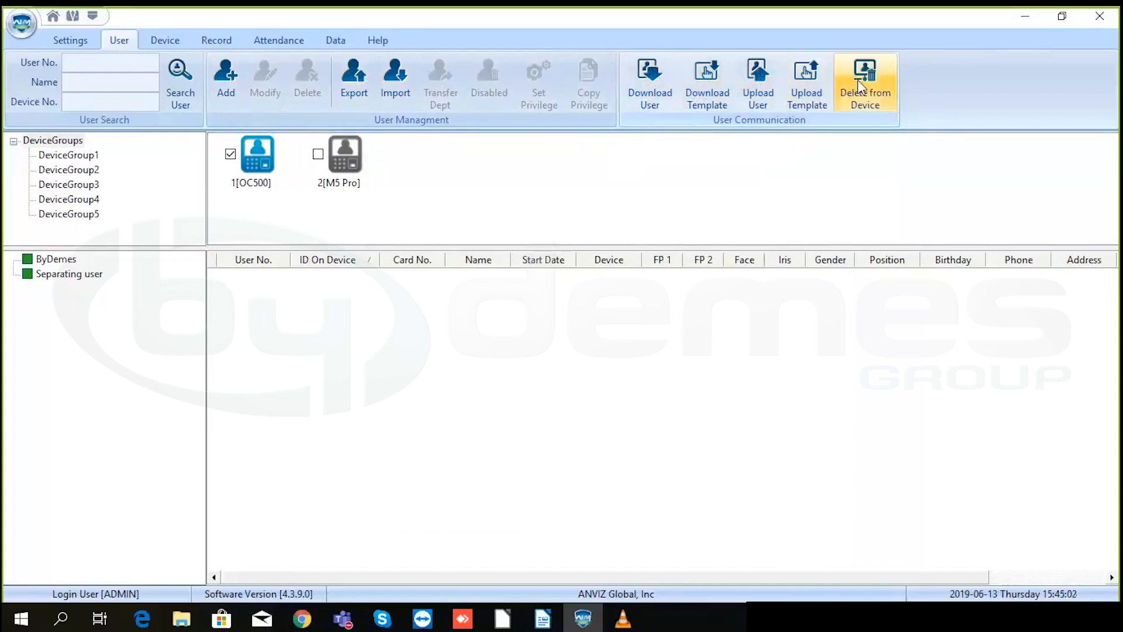
- List the ByDemes department's users, select the existing user, and go to the Device section
left_click(55, 259)
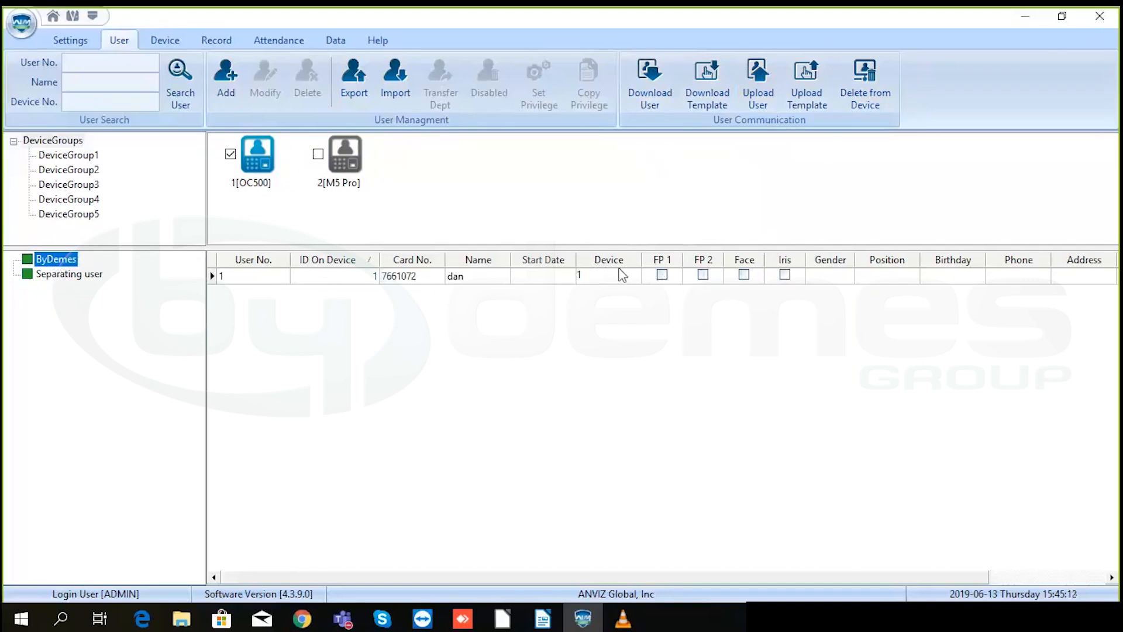
left_click(662, 274)
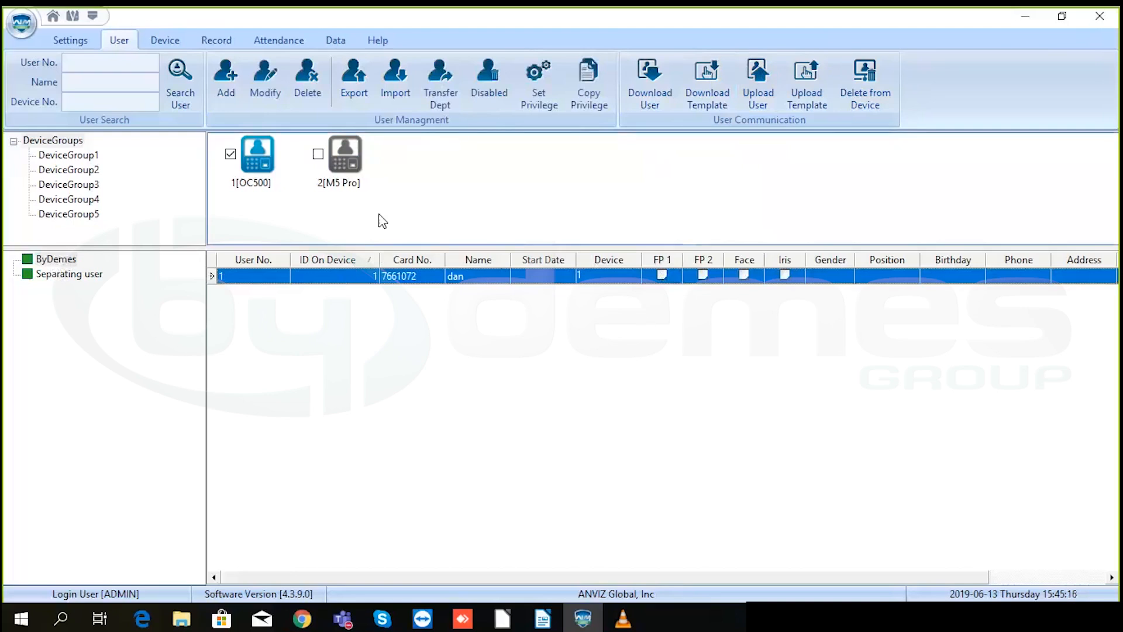
left_click(175, 45)
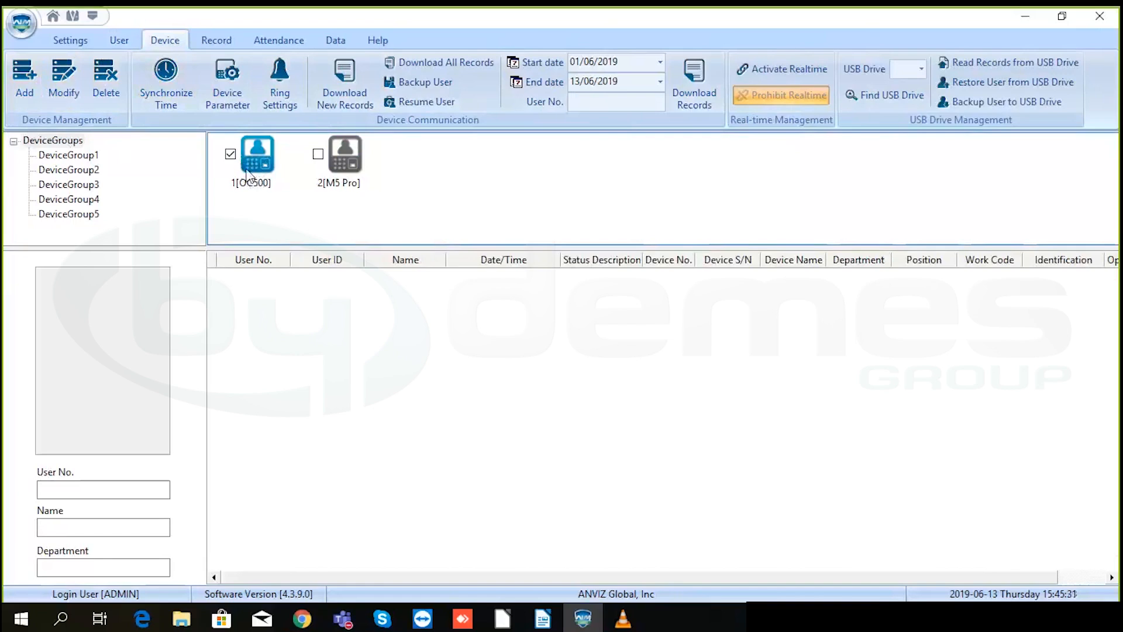
left_click(30, 81)
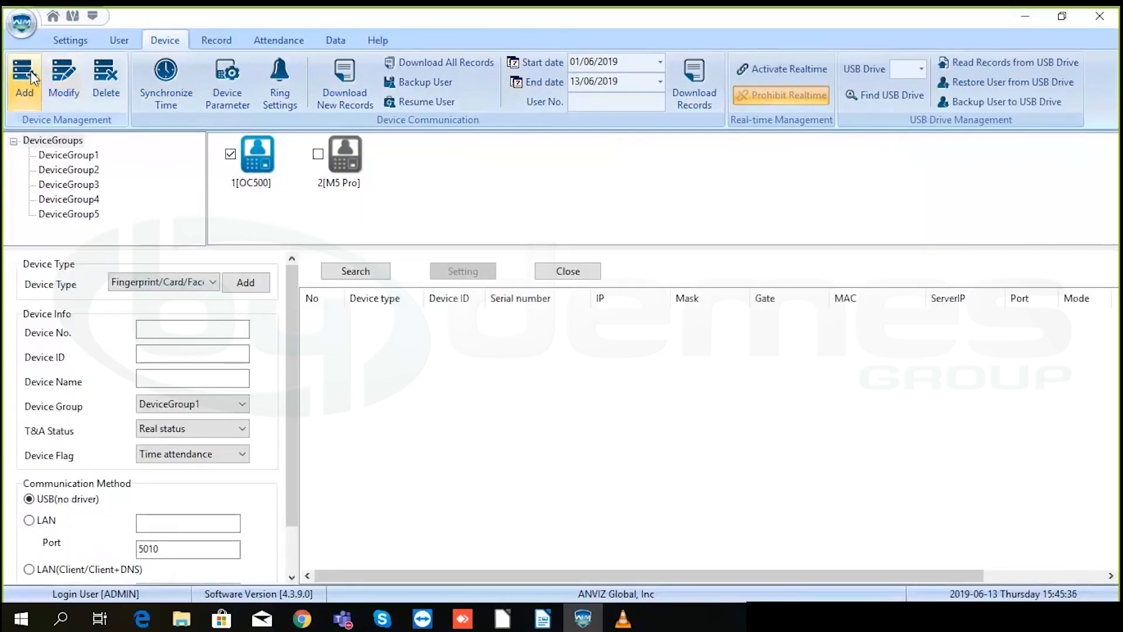
left_click(198, 284)
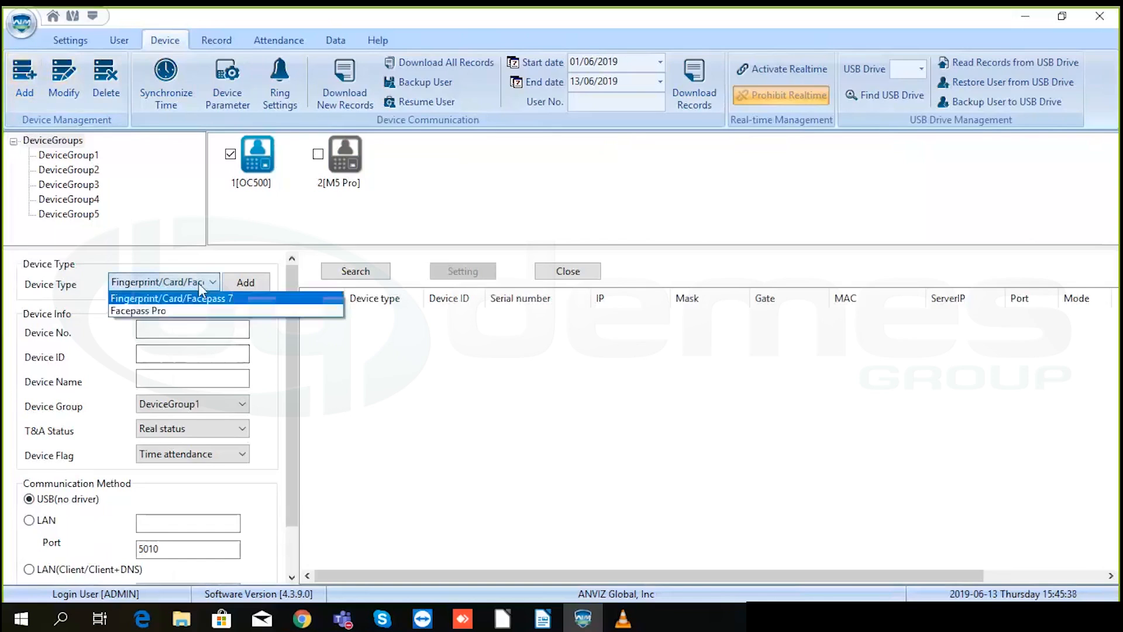
left_click(194, 283)
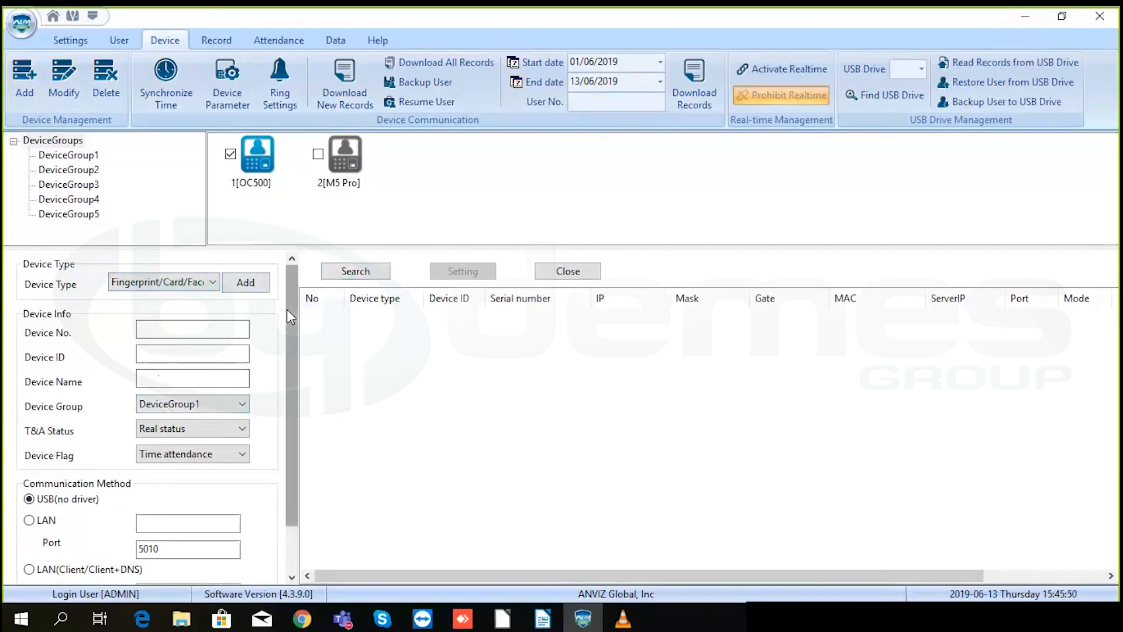
left_click(568, 272)
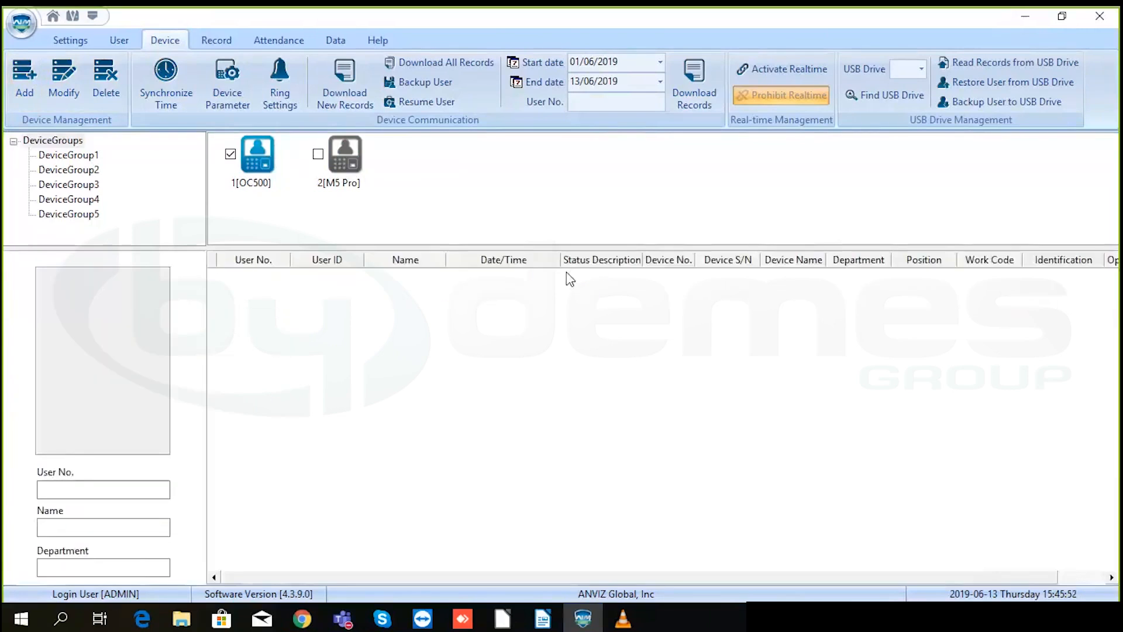
- Synchronize the OC500 terminal's clock with the computer and close the progress window
left_click(168, 89)
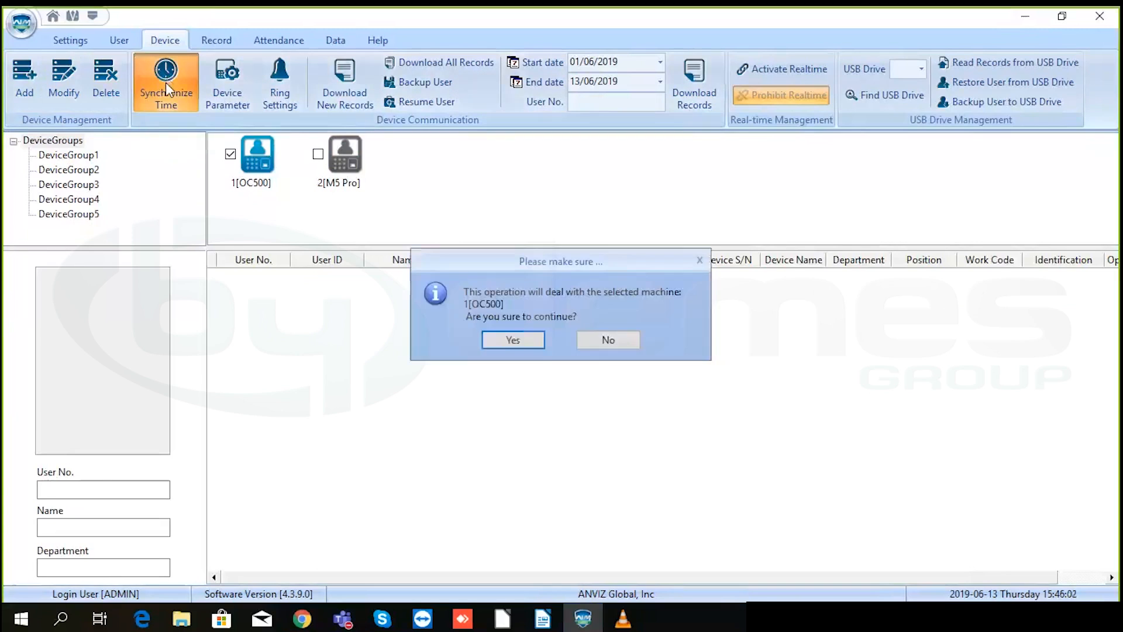
left_click(519, 341)
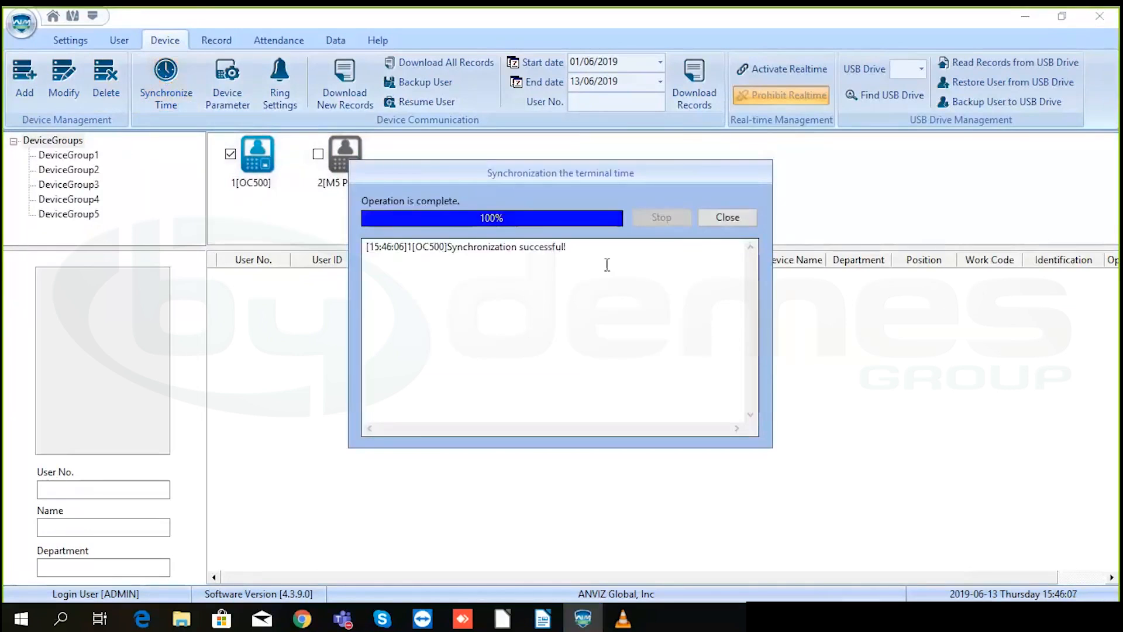
left_click(720, 216)
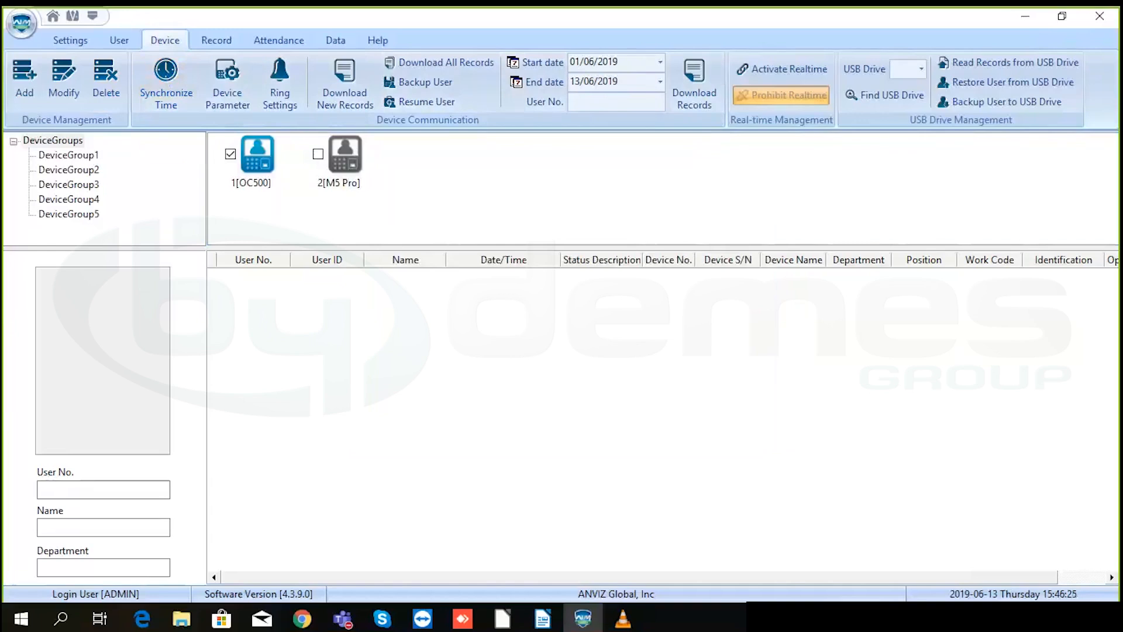
- Check the OC500 terminal's IP configuration and close it without changes
right_click(258, 154)
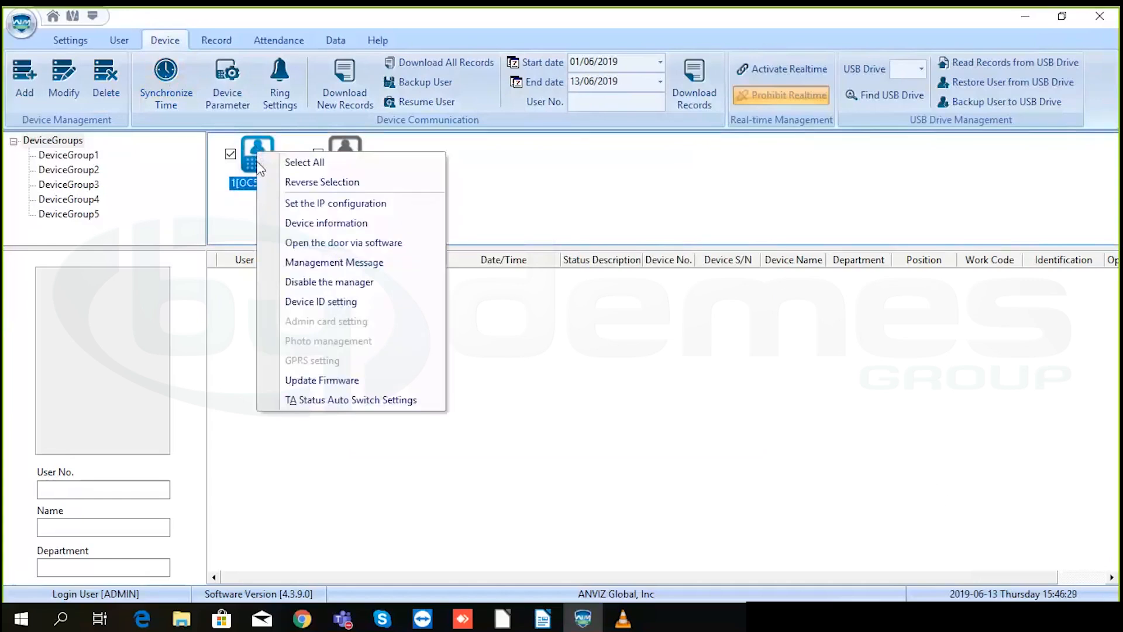
left_click(317, 206)
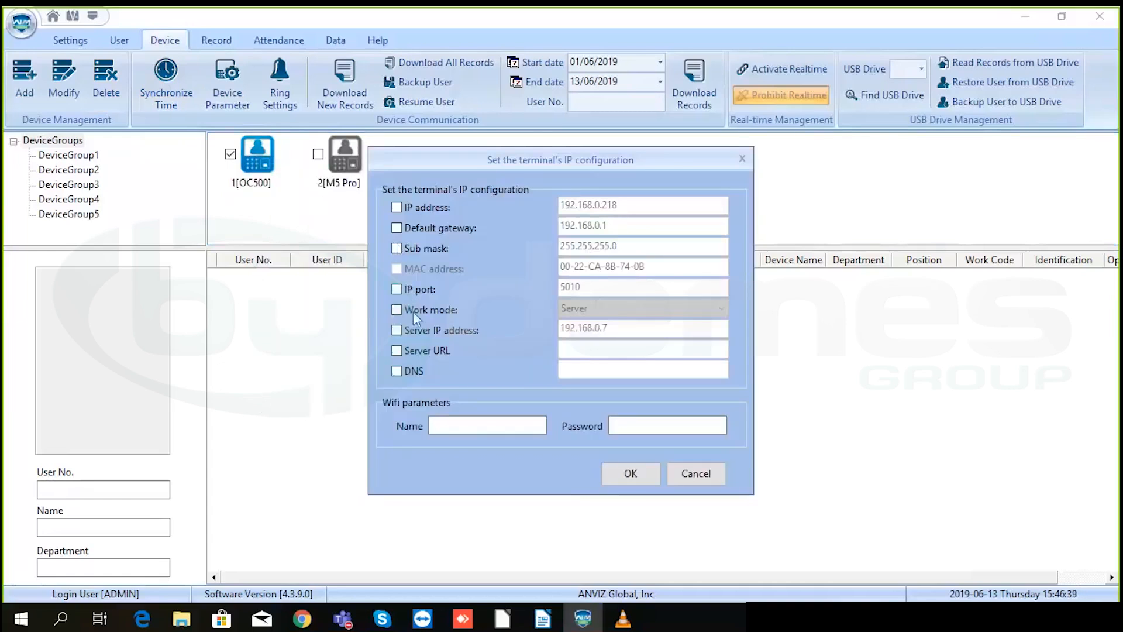
left_click(742, 159)
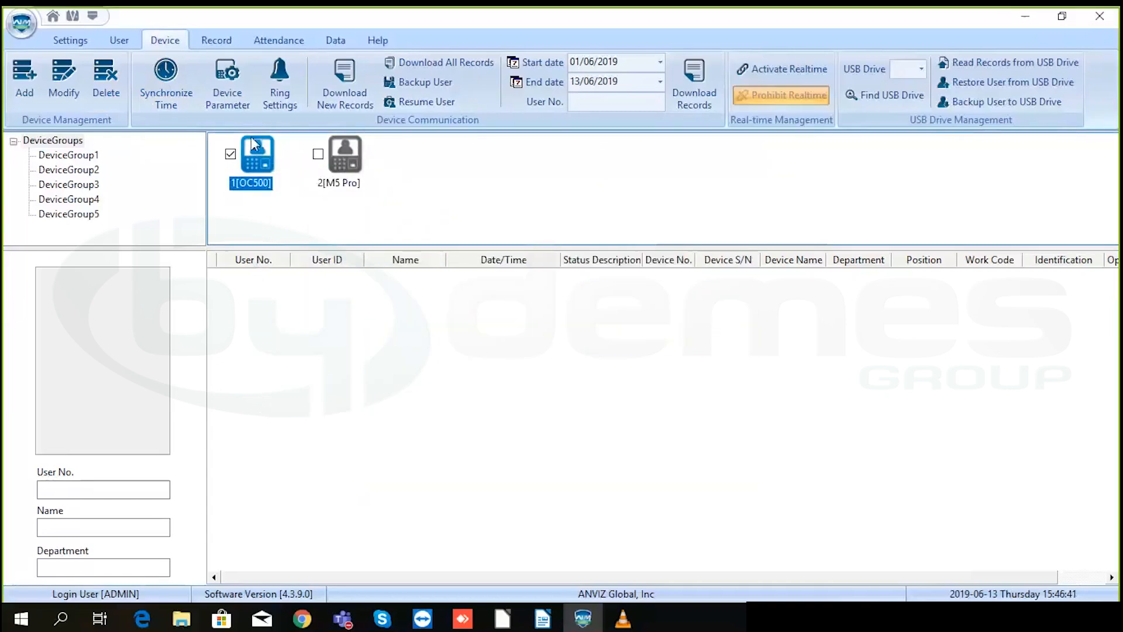
- Open the OC500 door remotely from the software and acknowledge the success messages
right_click(250, 155)
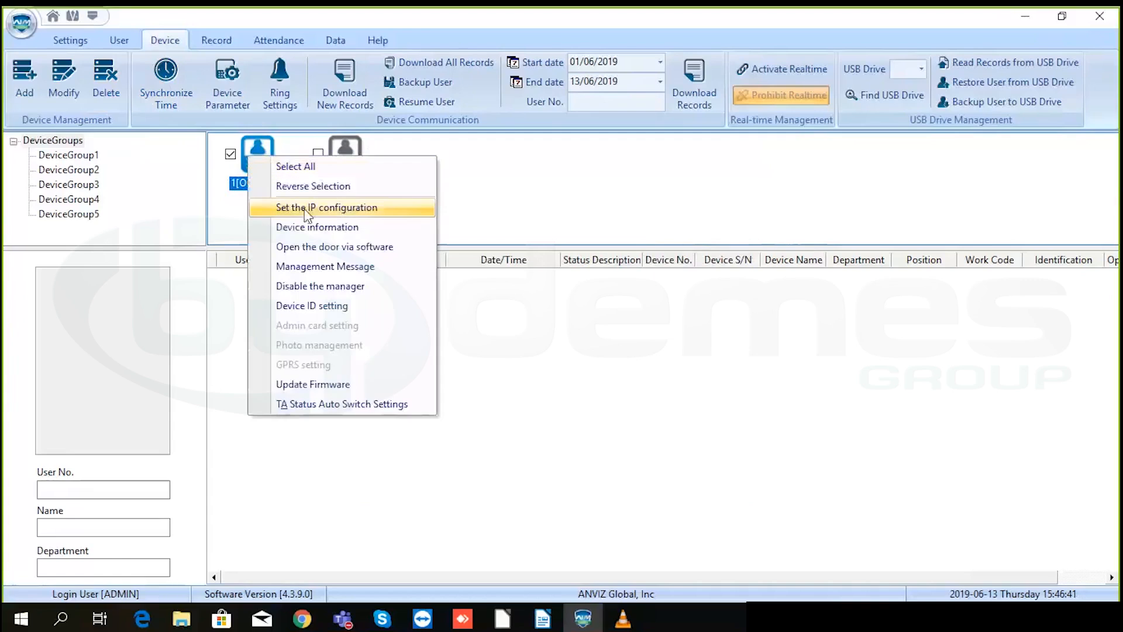
left_click(309, 248)
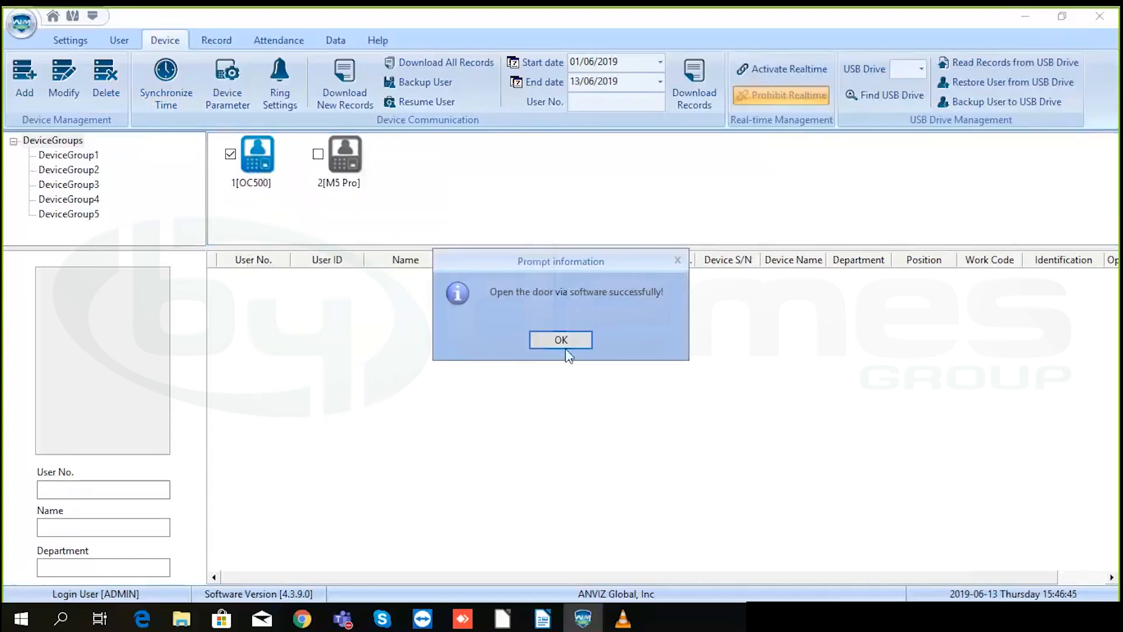
left_click(565, 346)
right_click(258, 164)
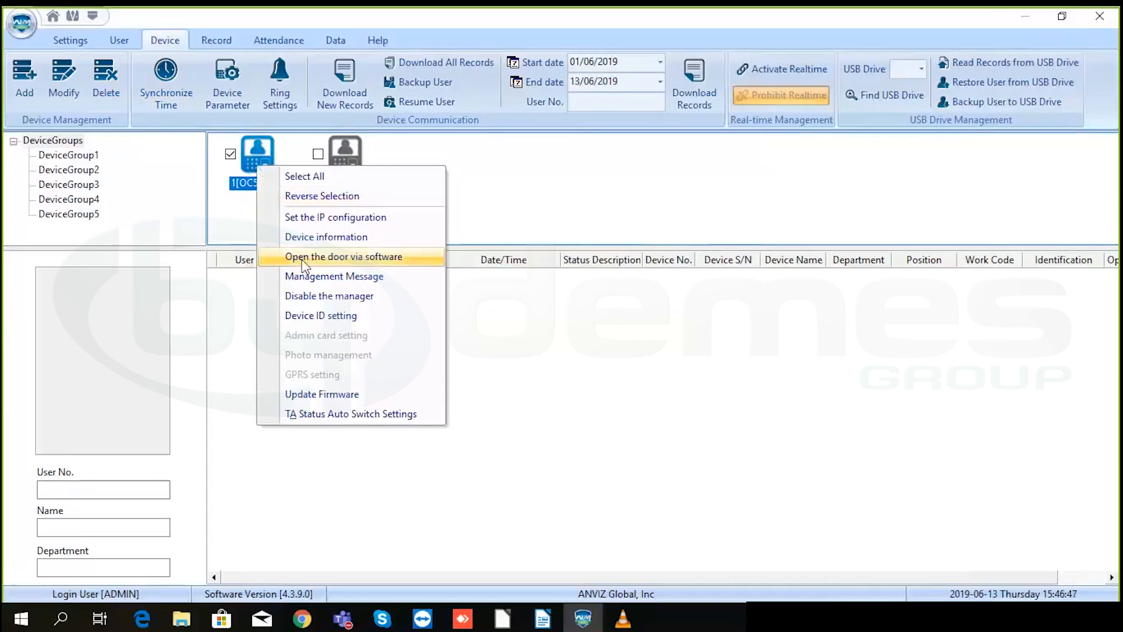
left_click(466, 178)
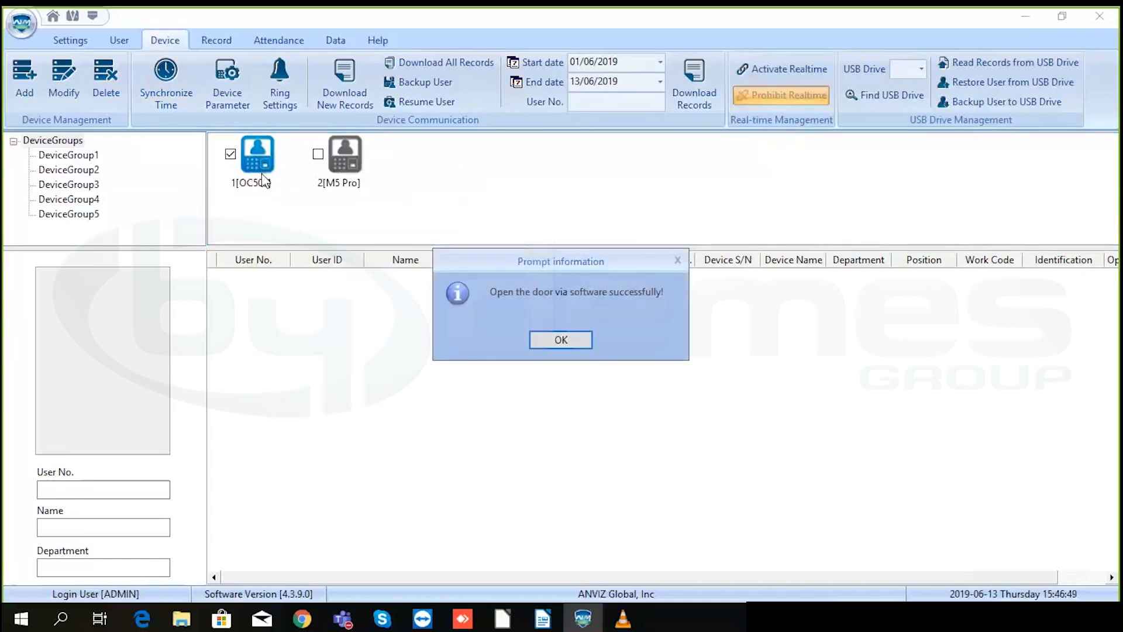
left_click(566, 344)
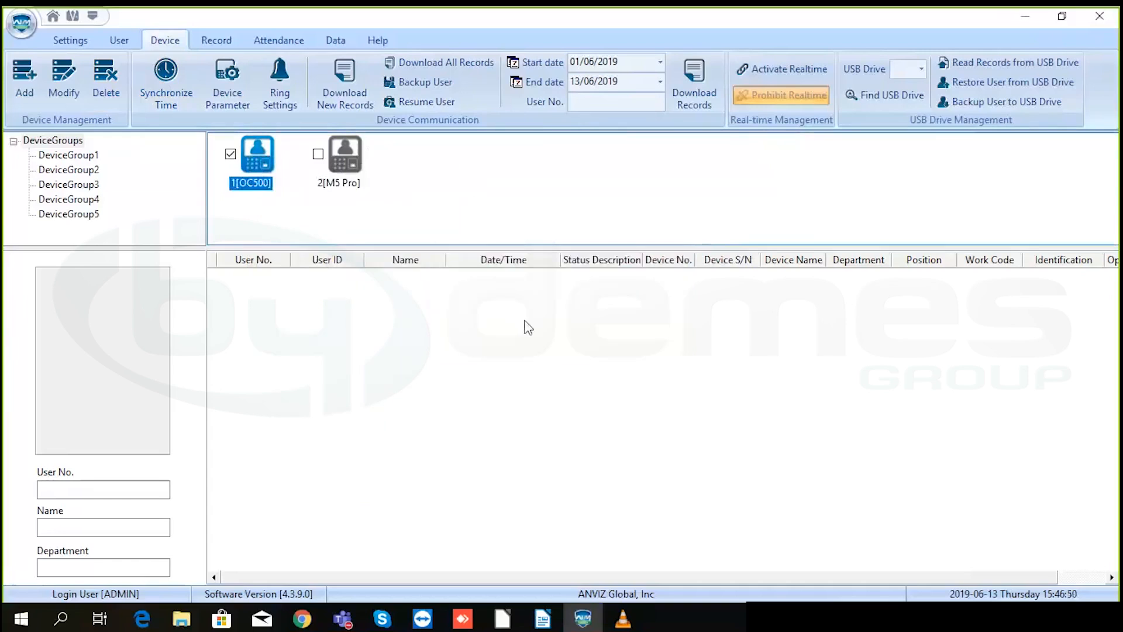
right_click(260, 160)
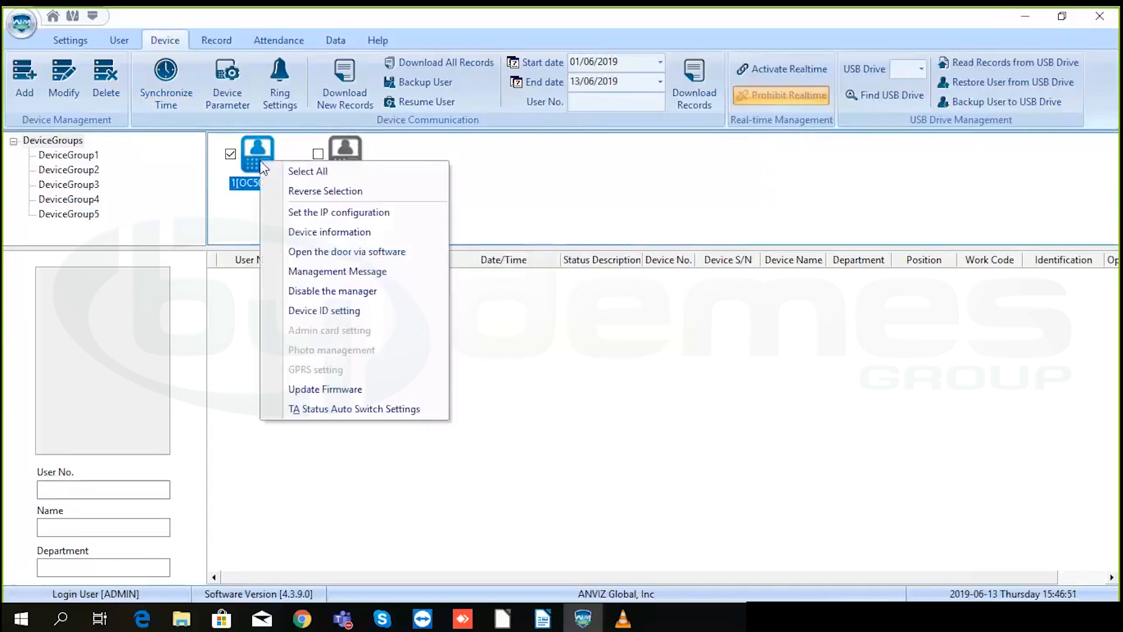
left_click(309, 271)
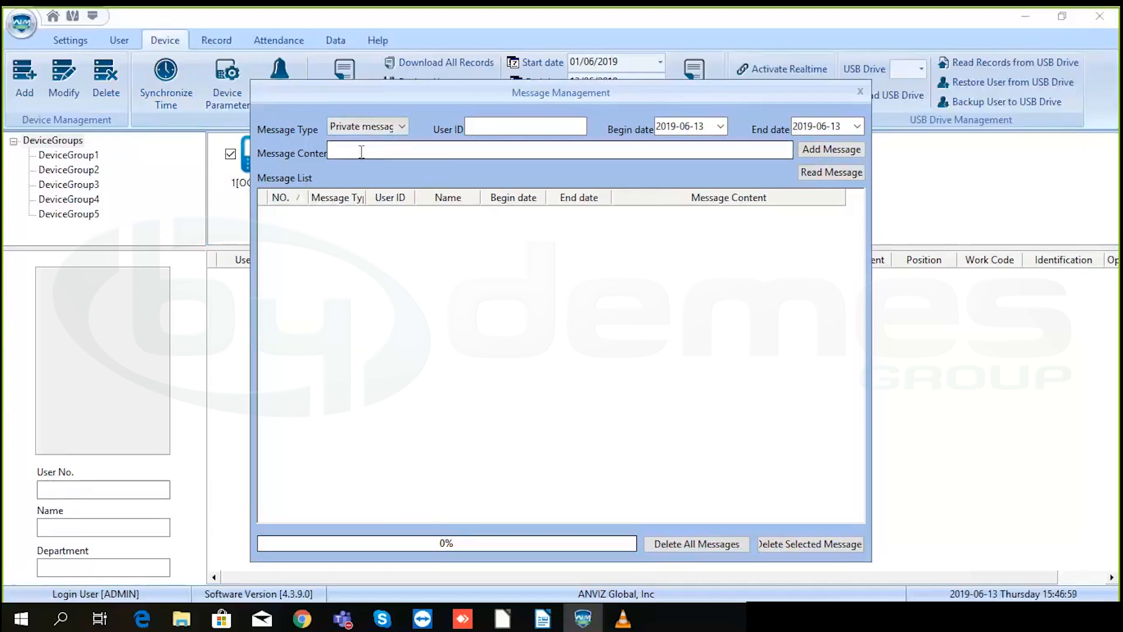
left_click(400, 127)
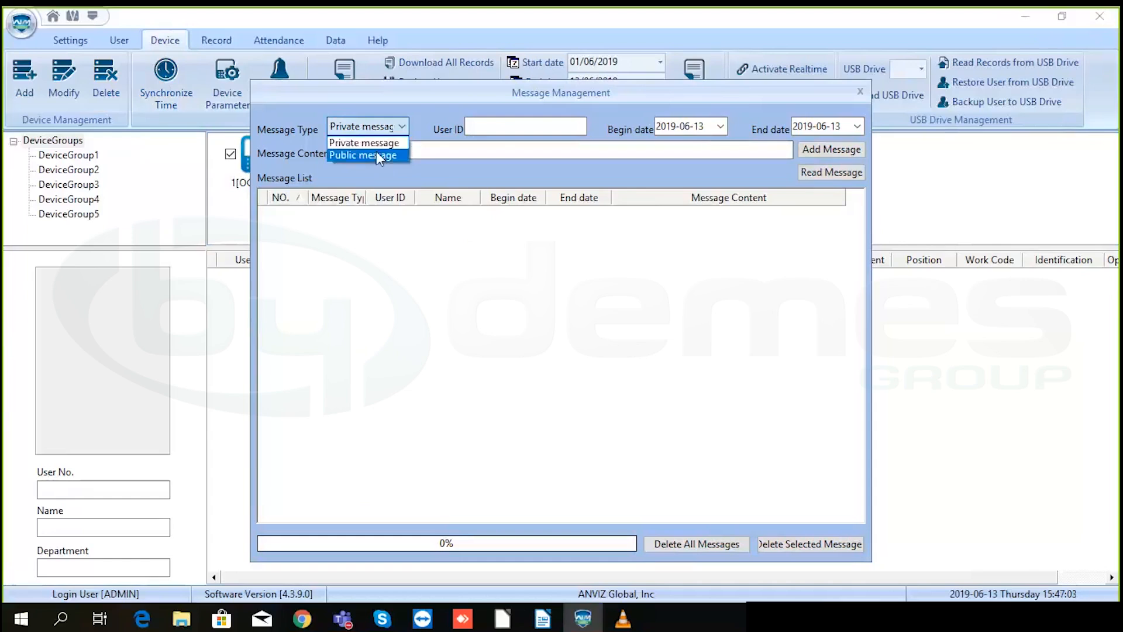
left_click(488, 127)
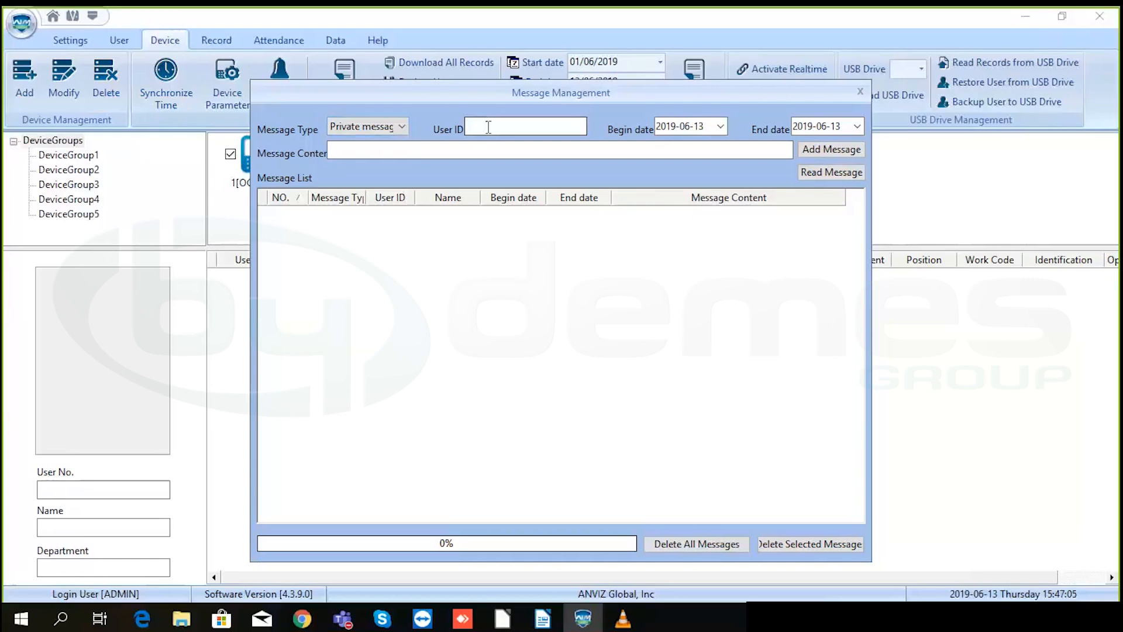
left_click(862, 95)
right_click(269, 158)
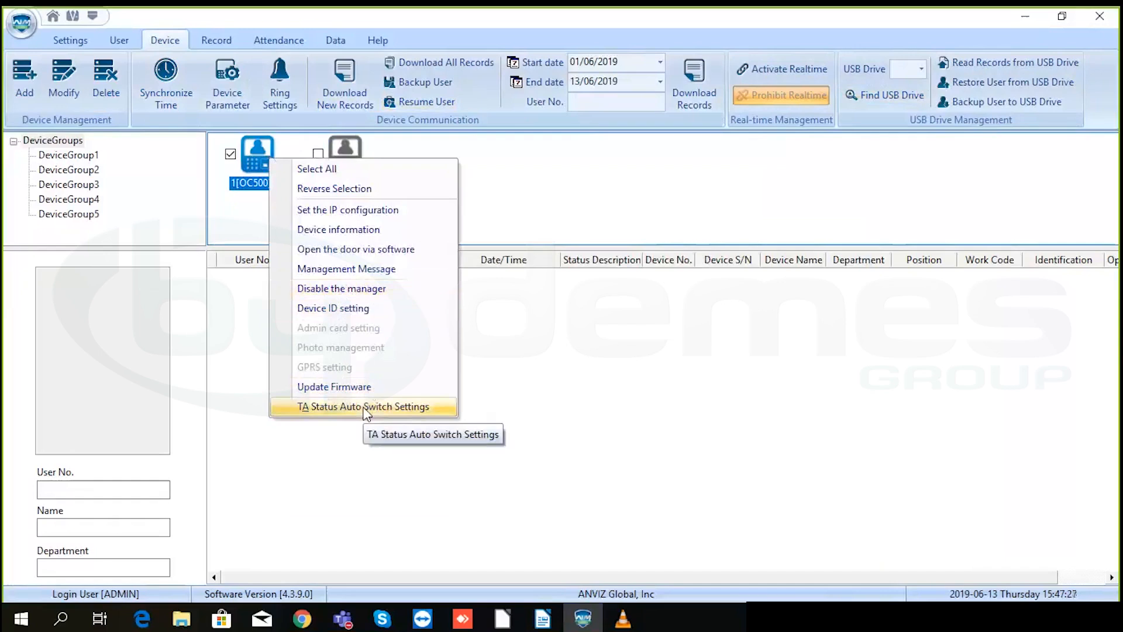
left_click(571, 344)
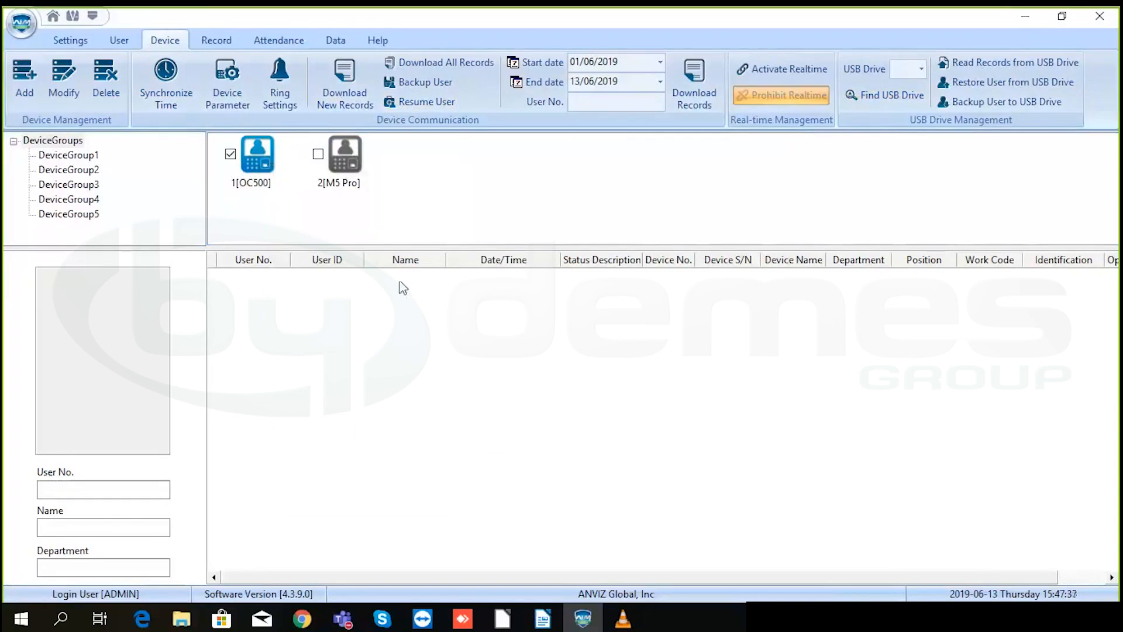
right_click(258, 149)
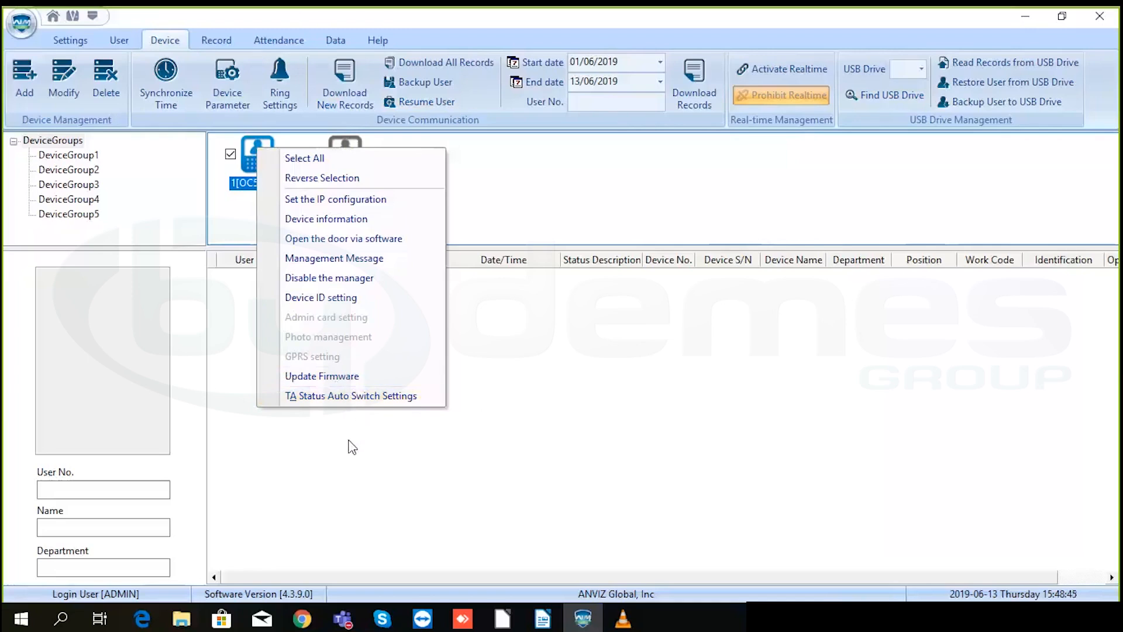
left_click(340, 473)
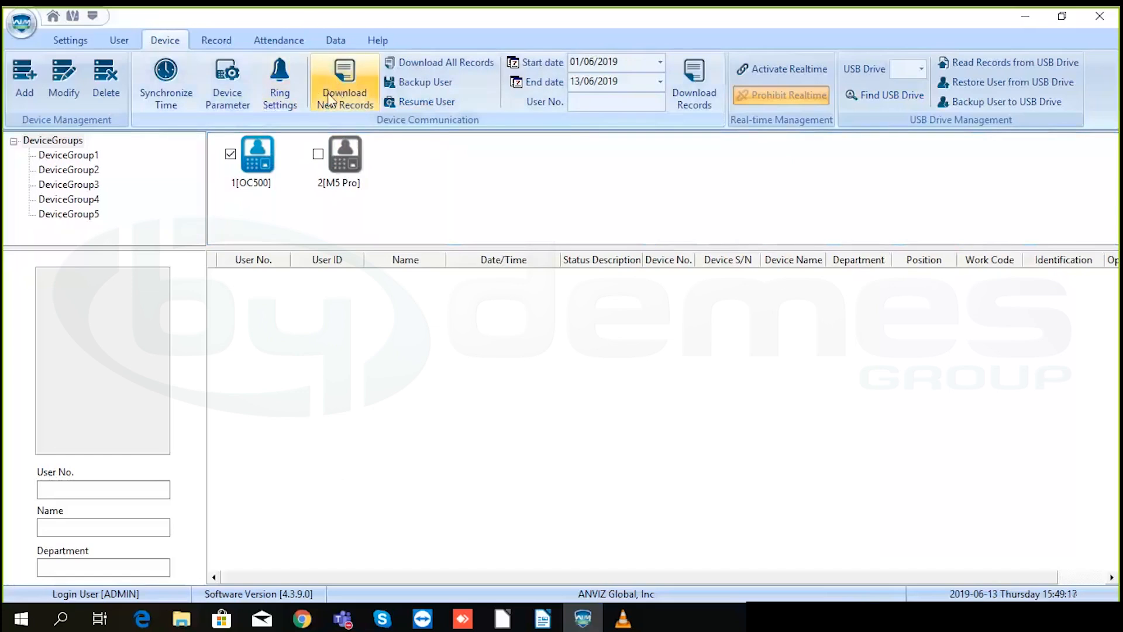
- Open the OC500 device parameters showing Good precision, sleep time 10 and volume 3
left_click(233, 97)
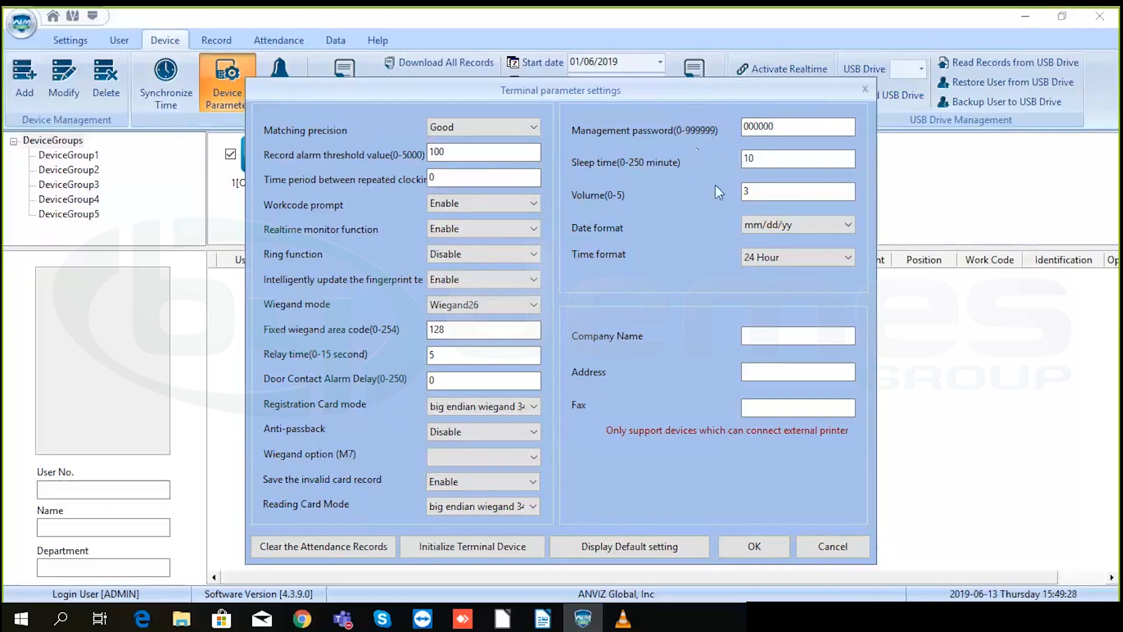
- Inspect the volume and sleep time fields, then cancel the terminal parameter settings
left_click(777, 187)
left_click(778, 162)
left_click(831, 546)
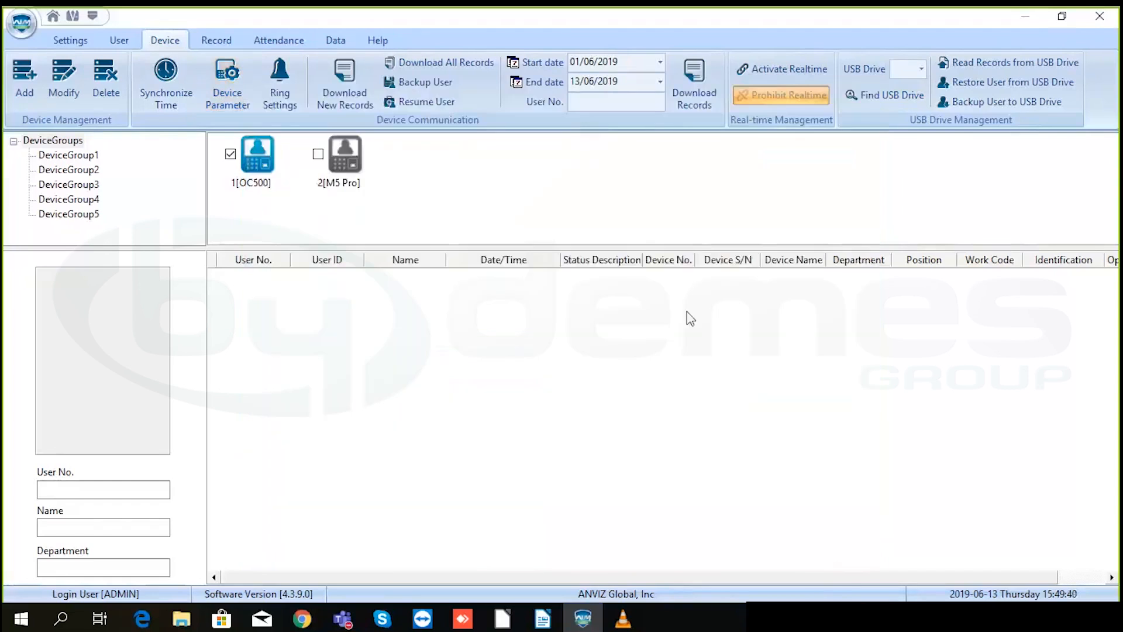
- Monitor real-time punches, capturing OC500 In punches at 15:40:23 and 15:50:00, then stop monitoring
left_click(780, 69)
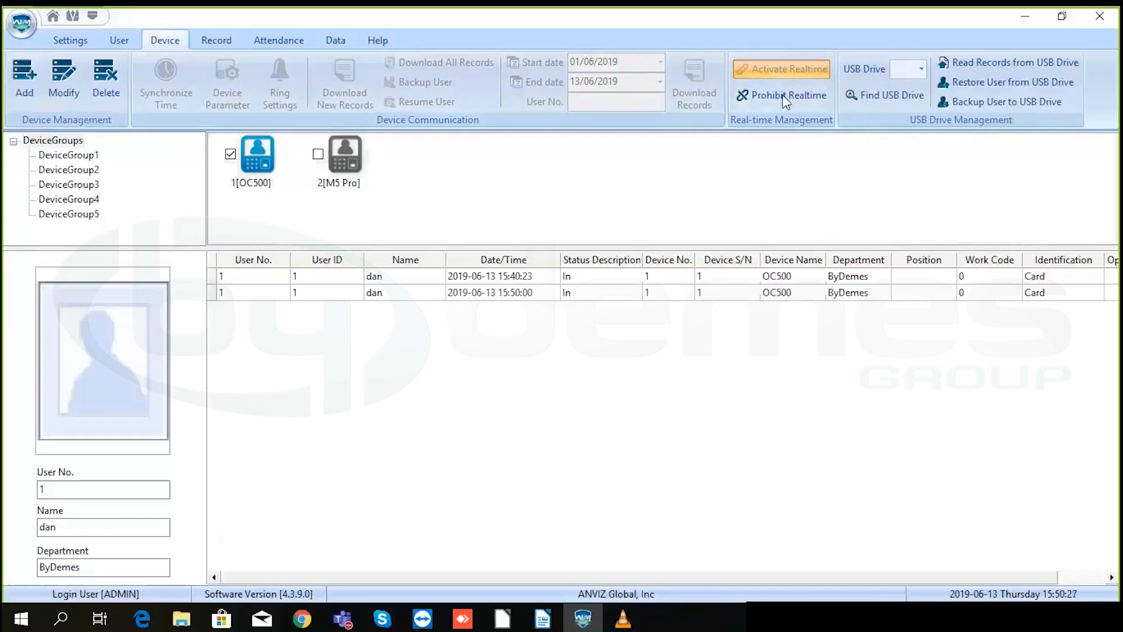
left_click(786, 97)
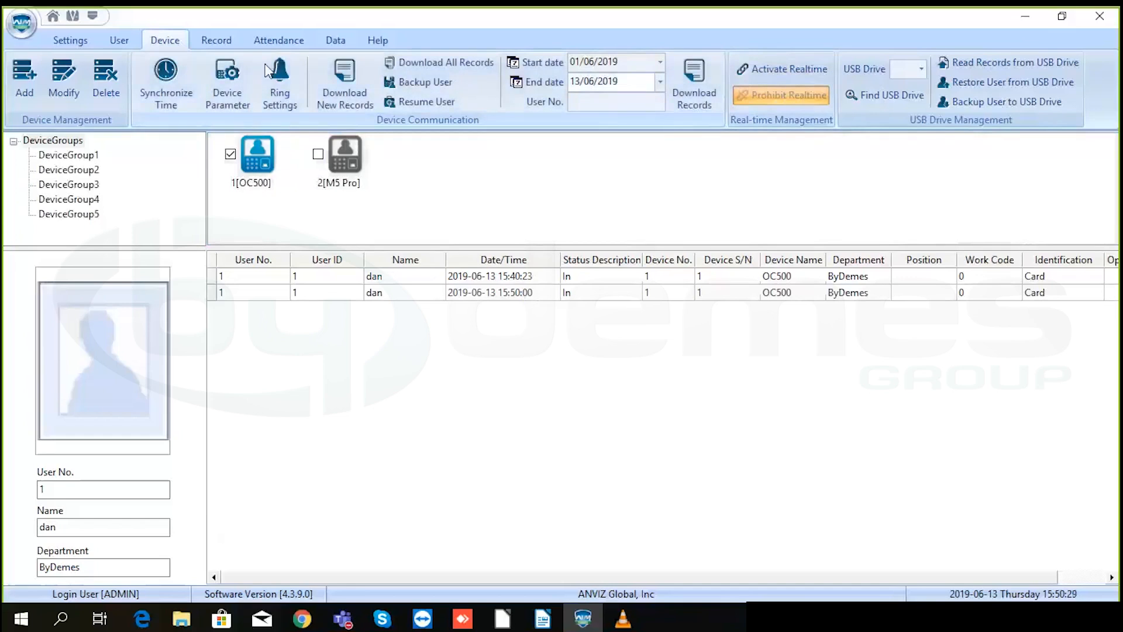
- In the Record section, filter records to the ByDemes department and user 1
left_click(211, 41)
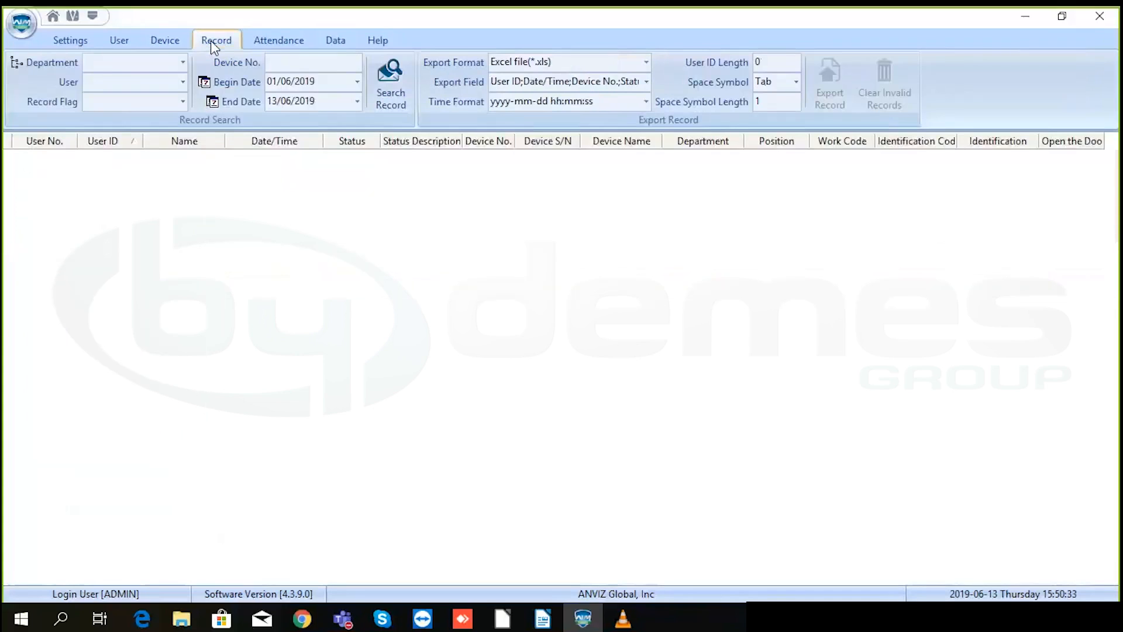
left_click(107, 70)
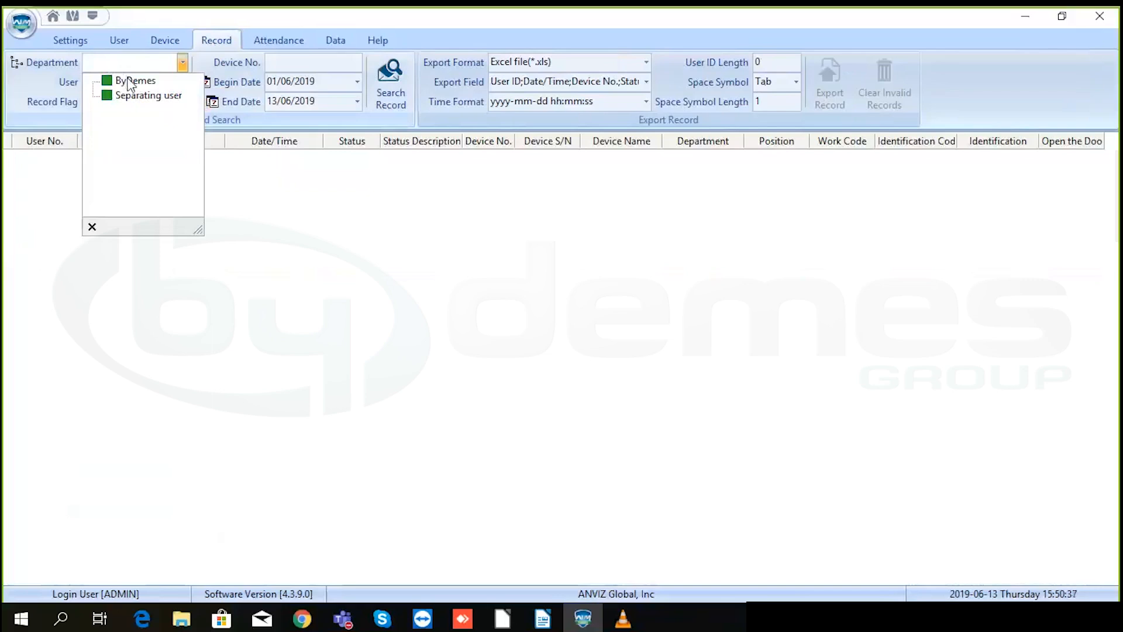
left_click(128, 81)
left_click(175, 296)
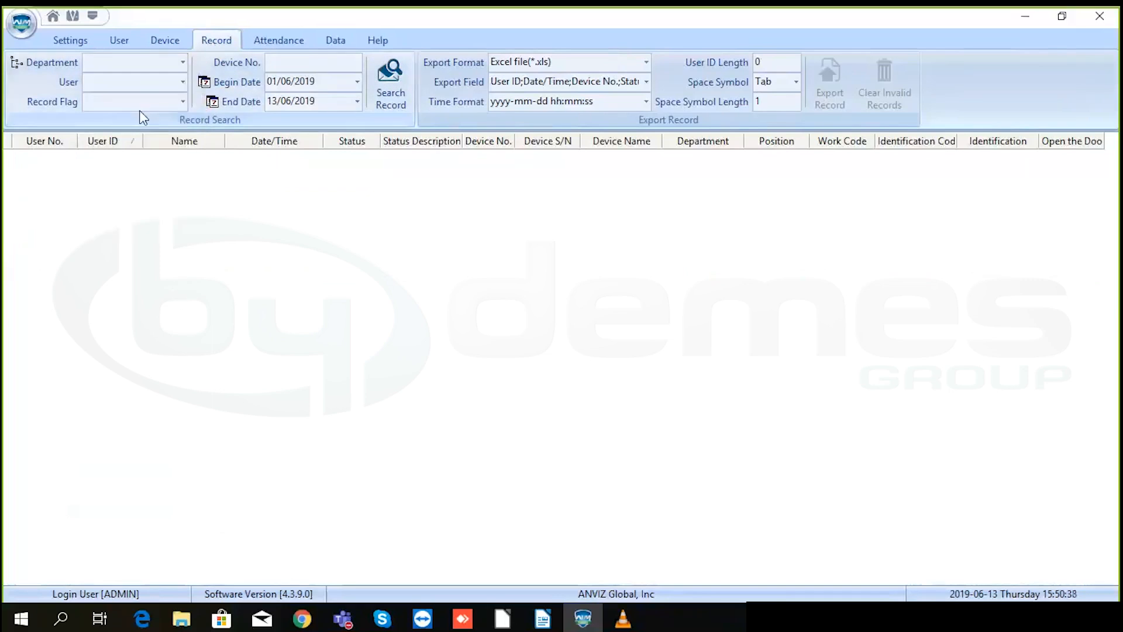
left_click(140, 62)
left_click(143, 81)
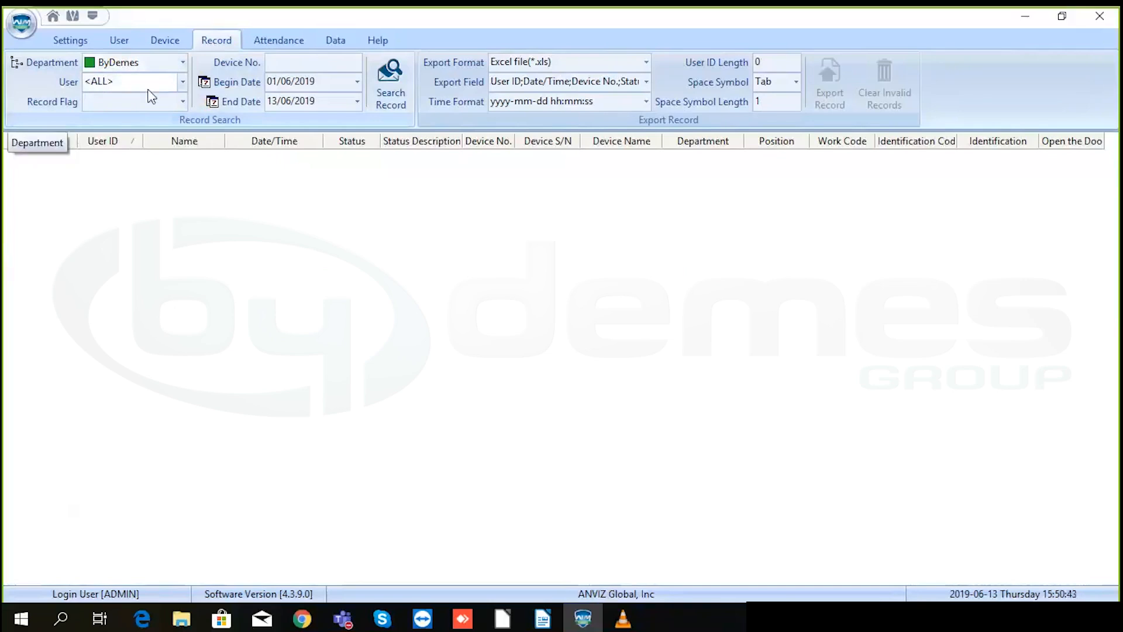
left_click(146, 84)
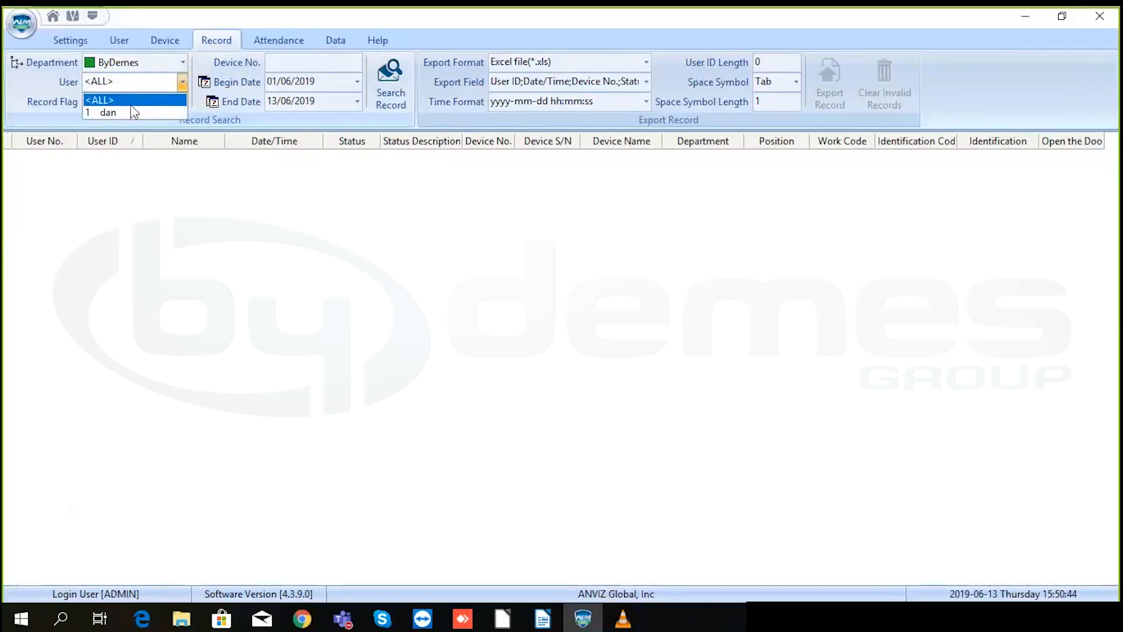
left_click(134, 111)
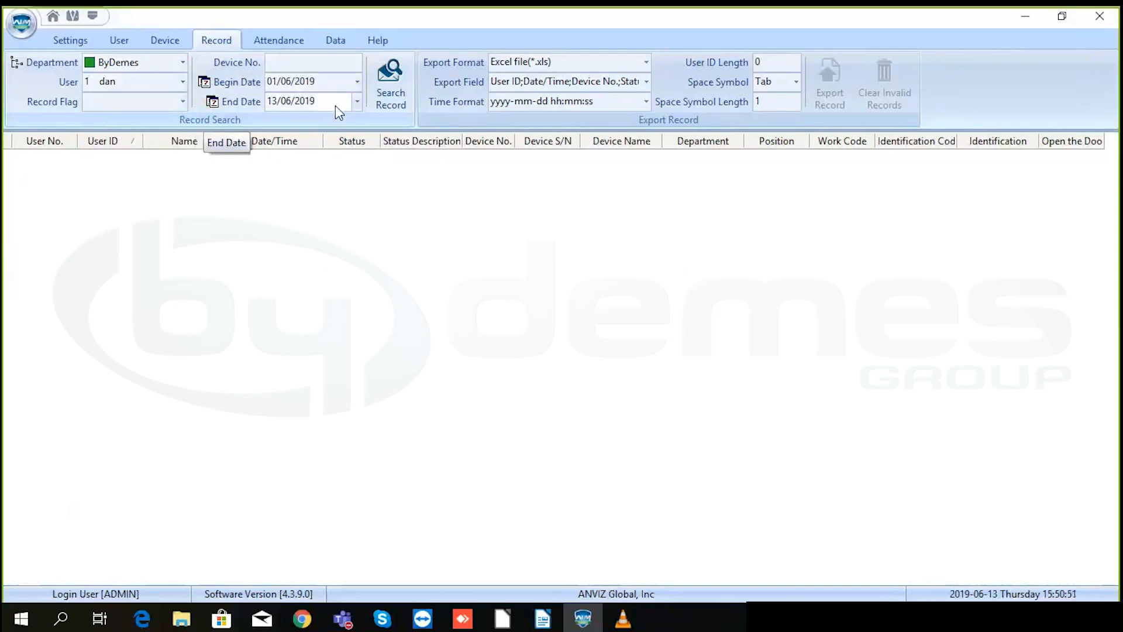
- Search user 1's punches from 01/06/2019 to 13/06/2019, keeping Excel as export format
left_click(393, 85)
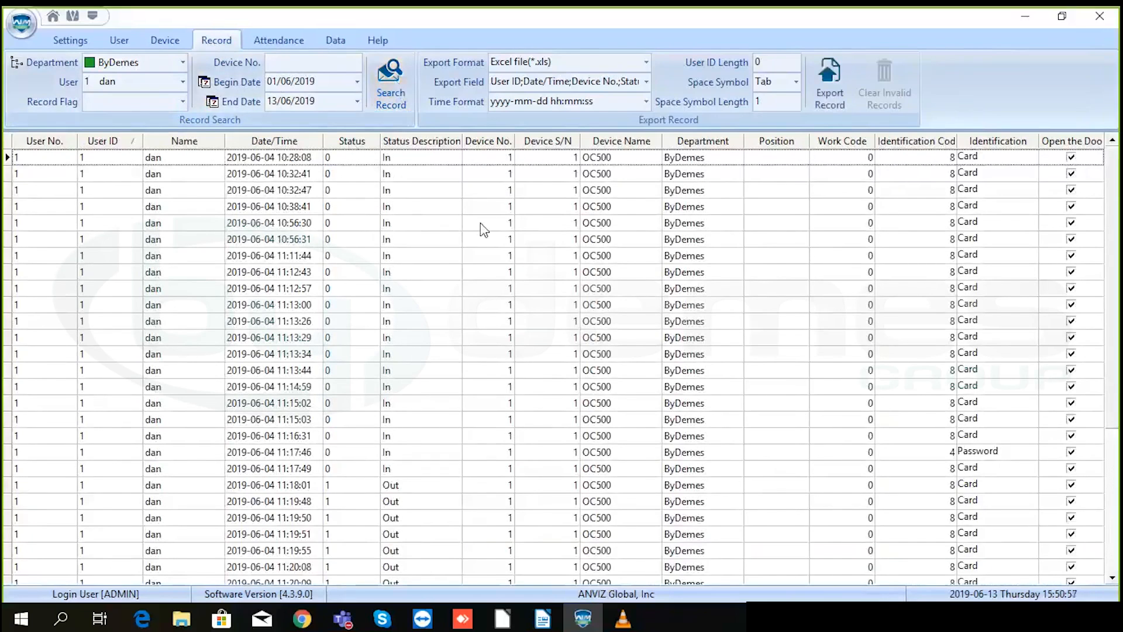
scroll(483, 228, "down", 5)
scroll(483, 229, "up", 3)
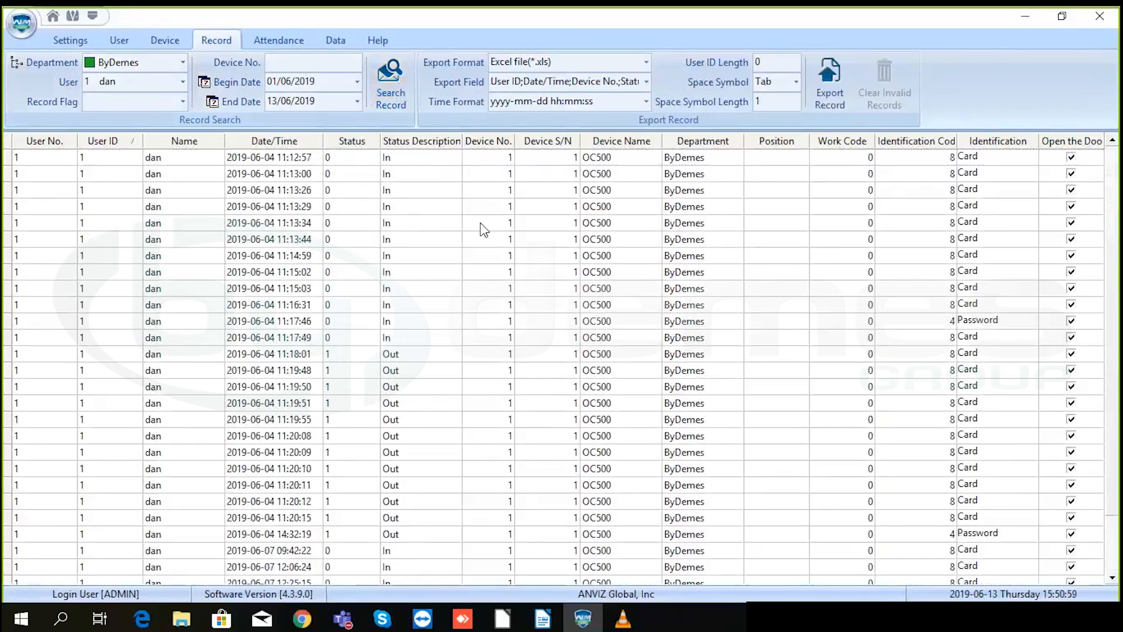
scroll(484, 232, "down", 3)
scroll(482, 232, "up", 5)
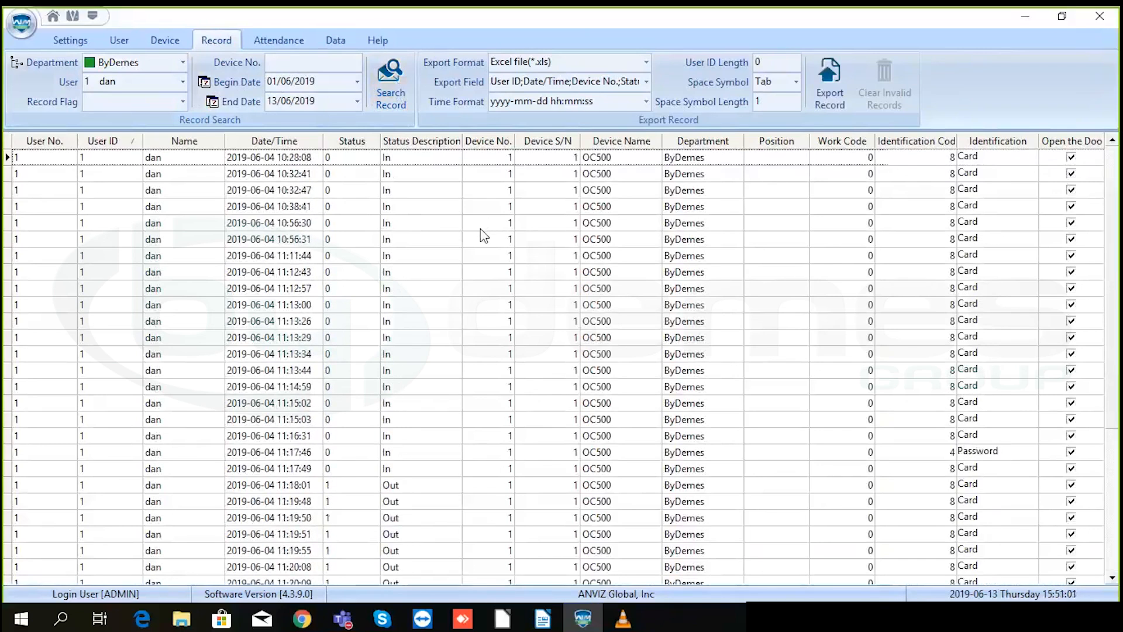
left_click(392, 100)
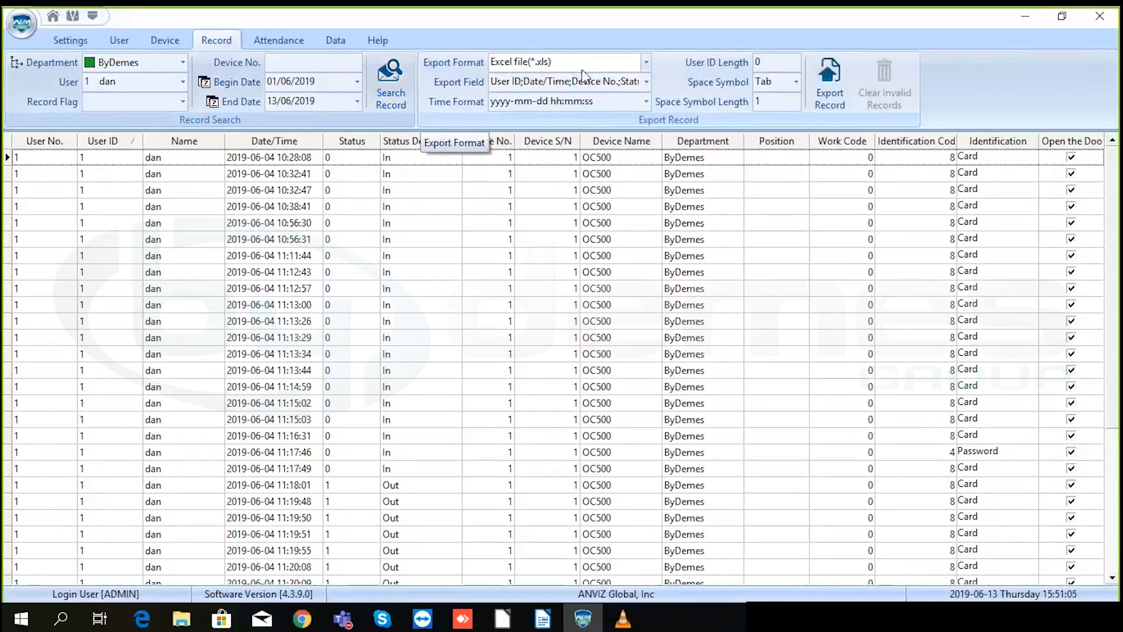
left_click(646, 63)
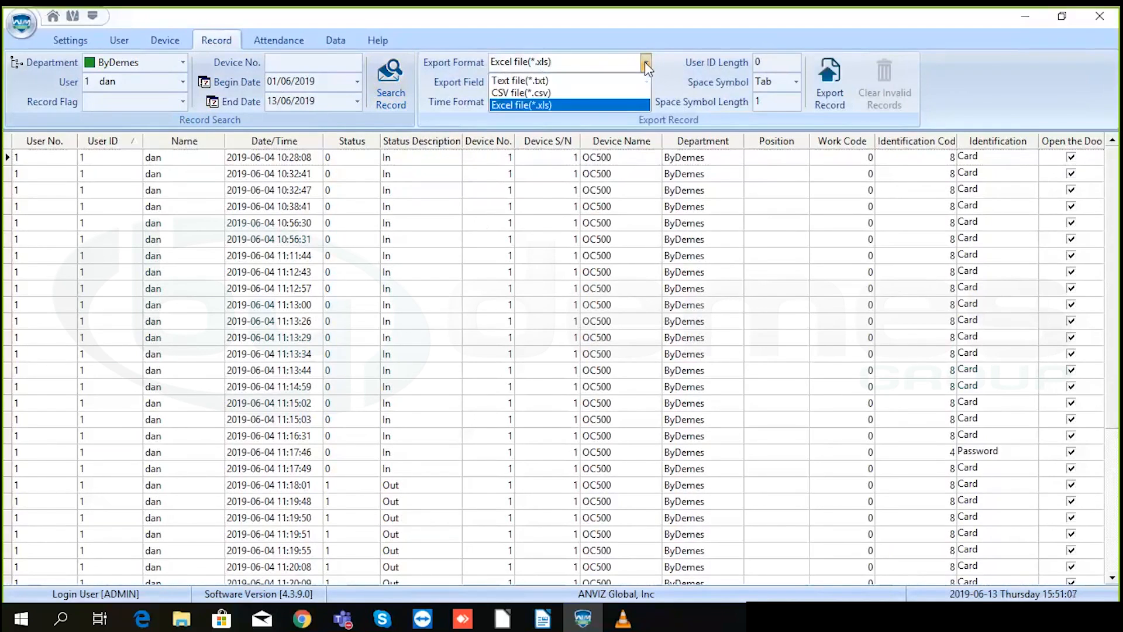
left_click(646, 64)
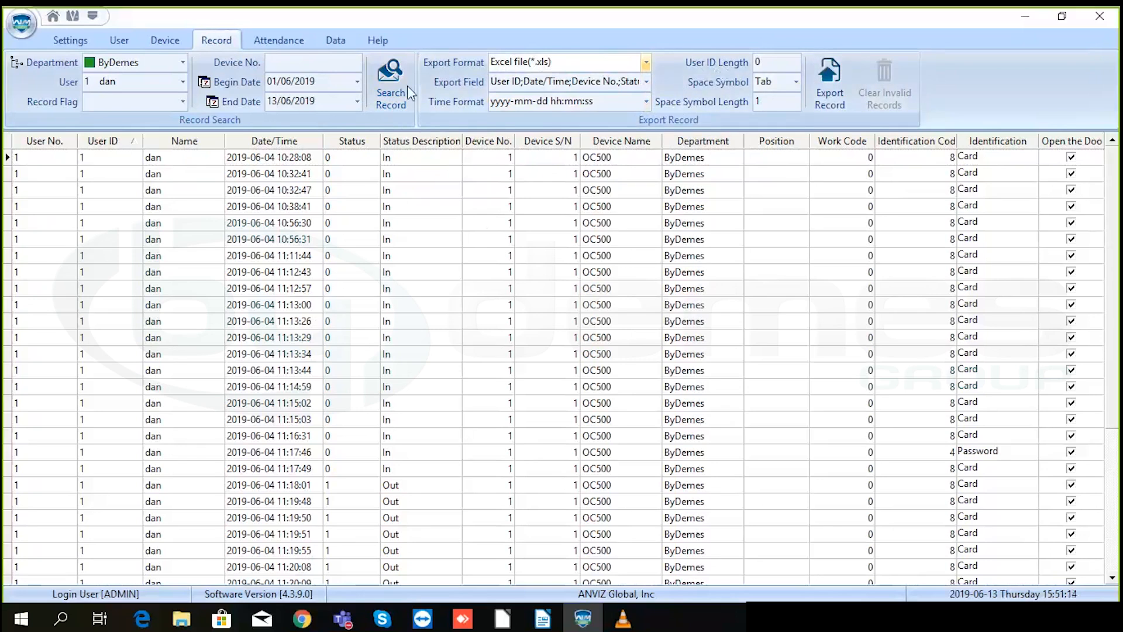
- Select the ByDemes department and user 1 for attendance analysis
left_click(280, 46)
left_click(140, 75)
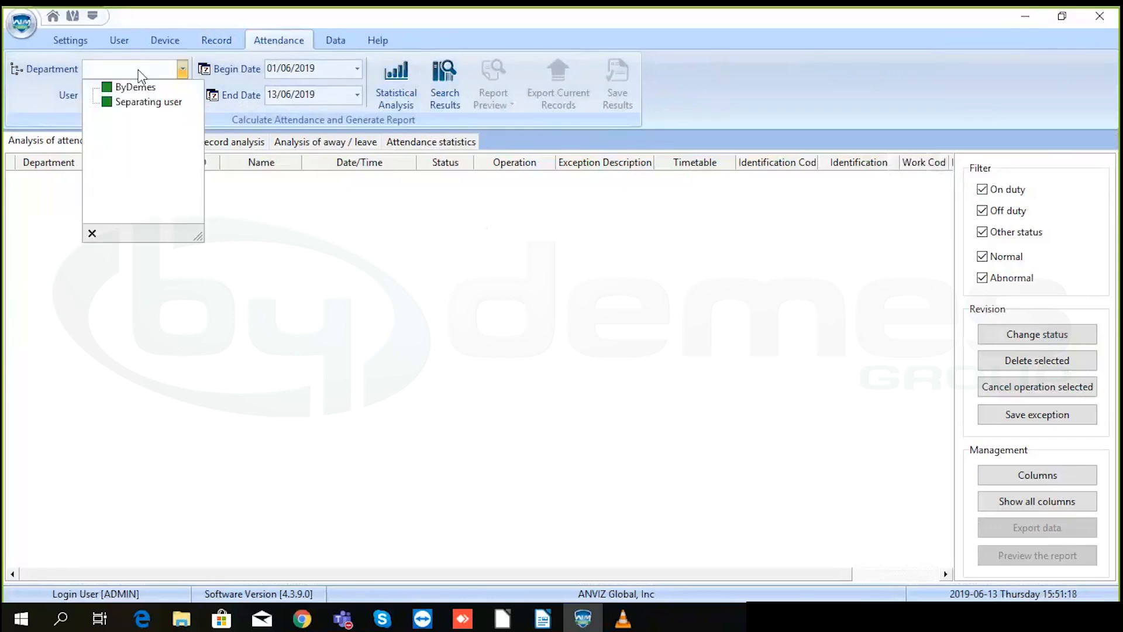
left_click(131, 86)
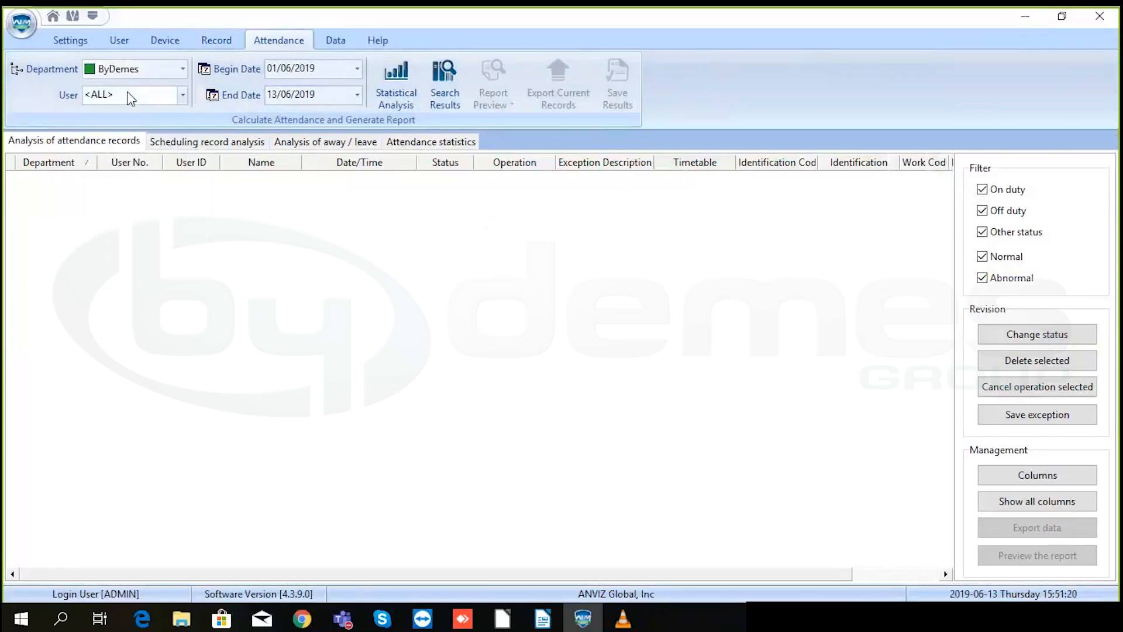
left_click(130, 98)
left_click(105, 123)
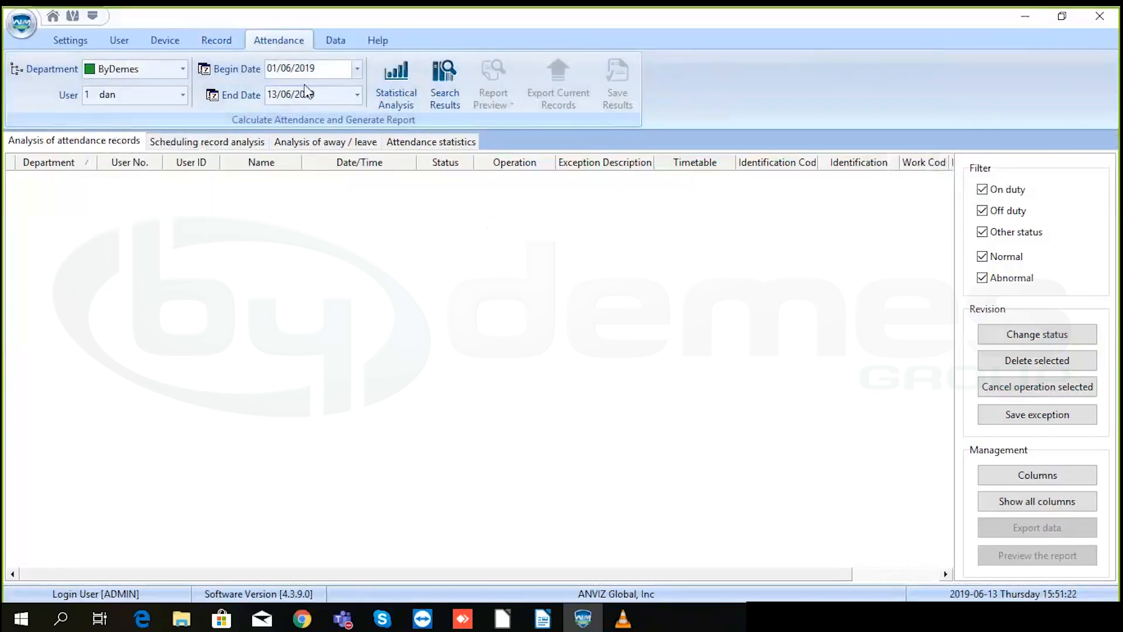
- Run the statistical analysis for 01/06–13/06/2019 and bring up the report preview list
left_click(398, 80)
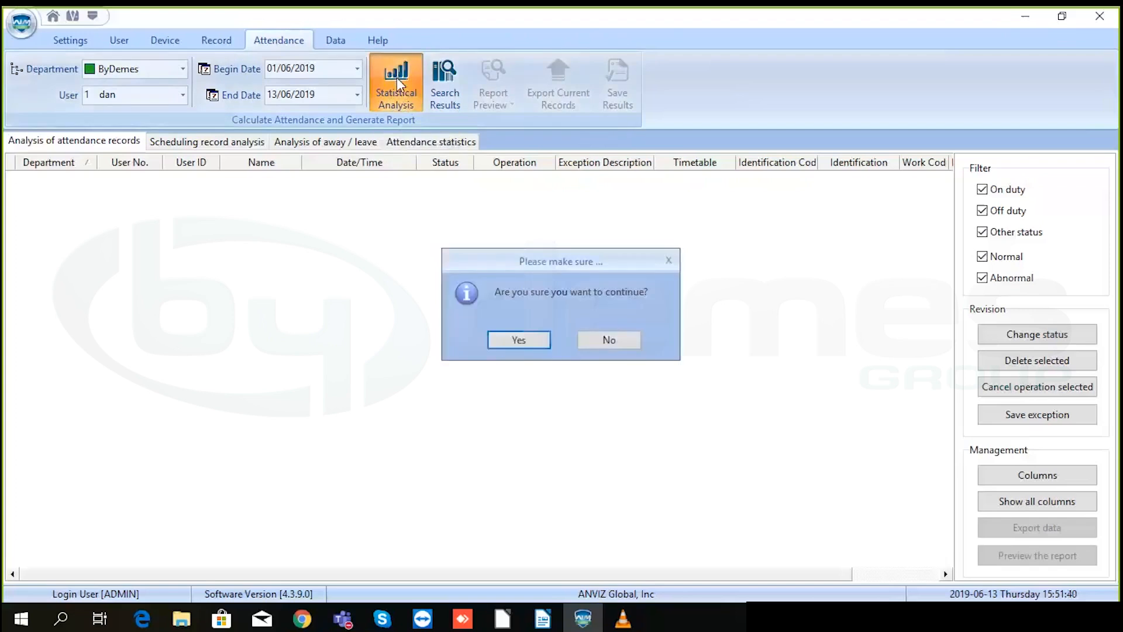
left_click(527, 340)
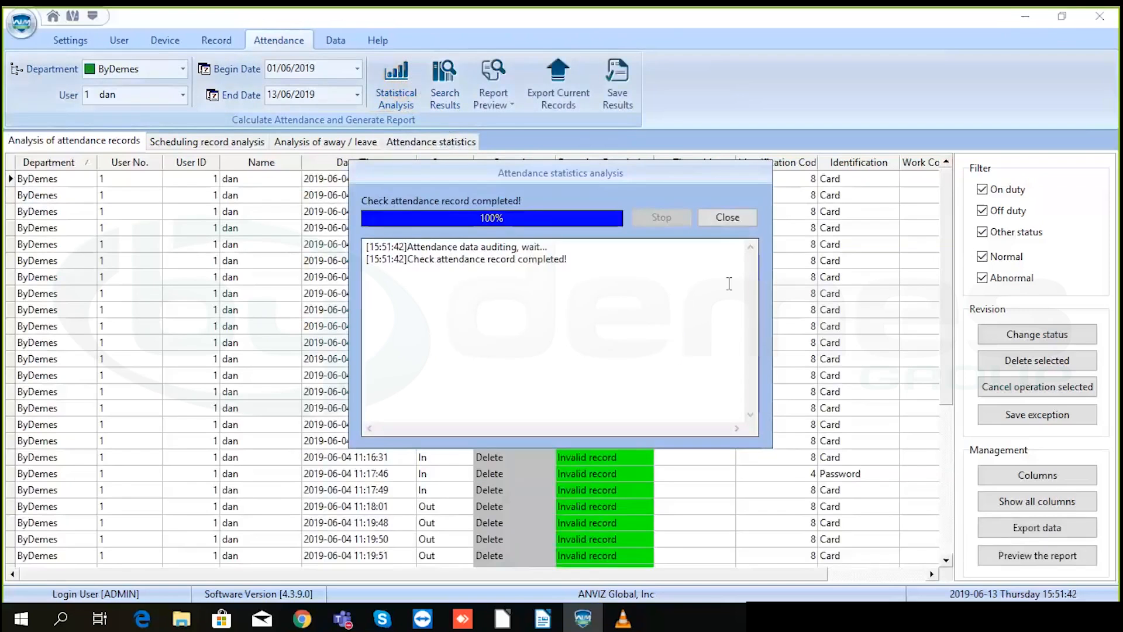
left_click(737, 219)
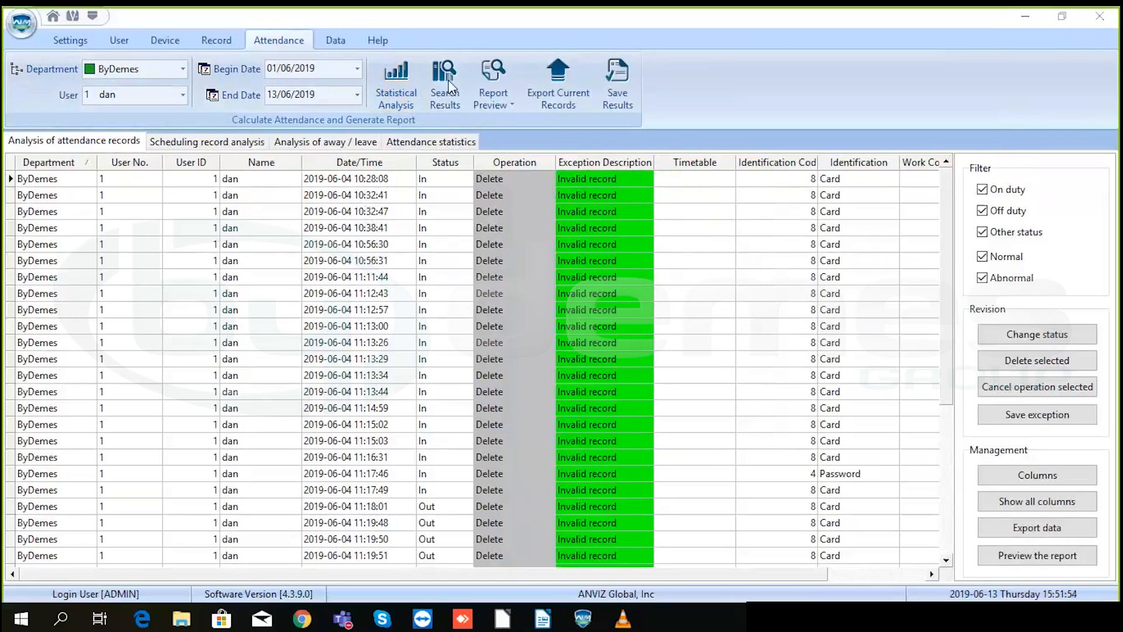
left_click(509, 94)
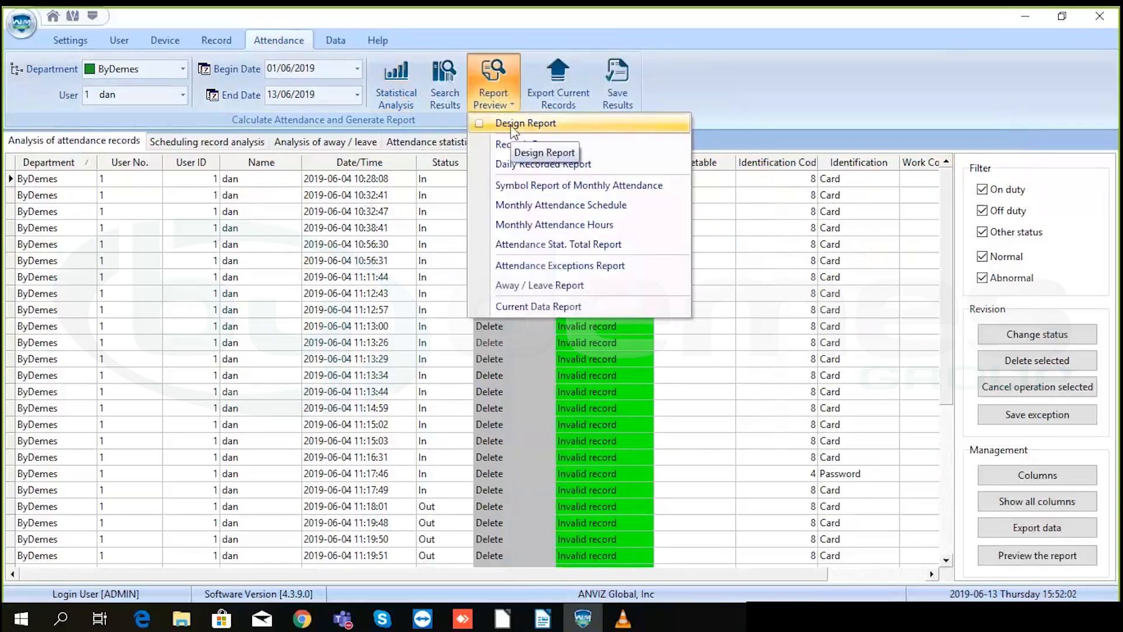
- Preview the monthly attendance schedule and attendance statistics total reports, closing each afterwards
left_click(531, 206)
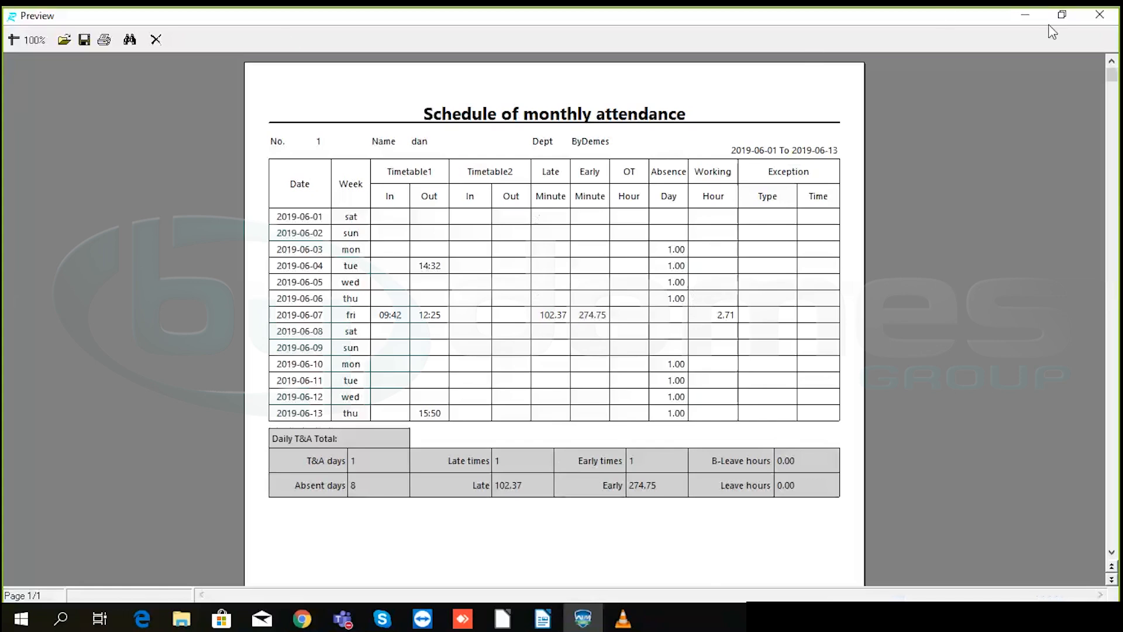
left_click(1100, 15)
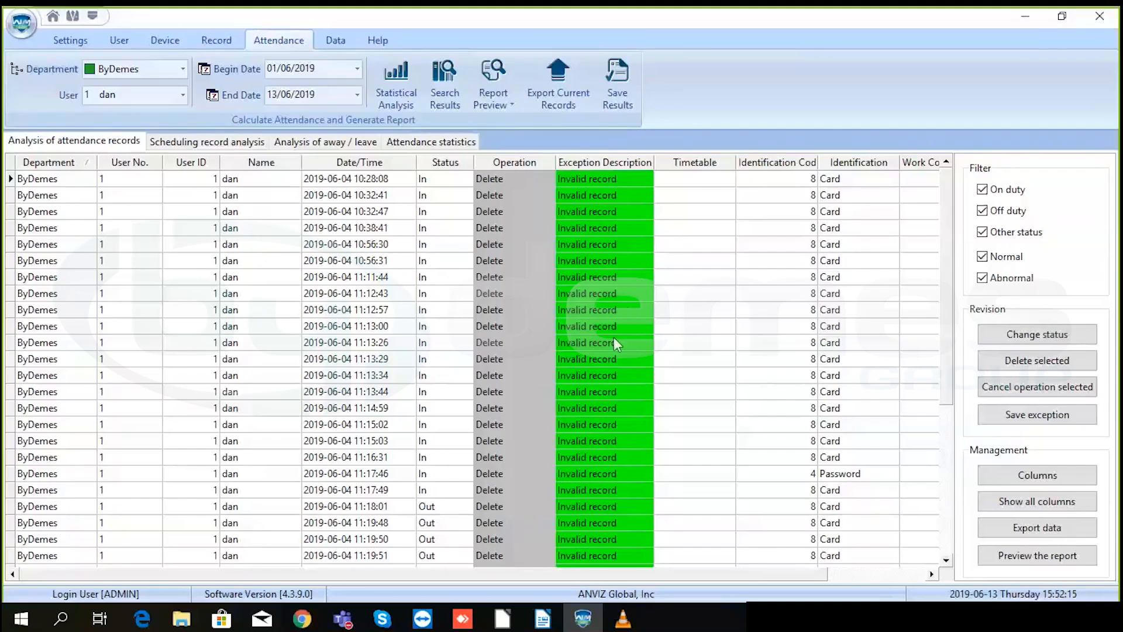
left_click(493, 87)
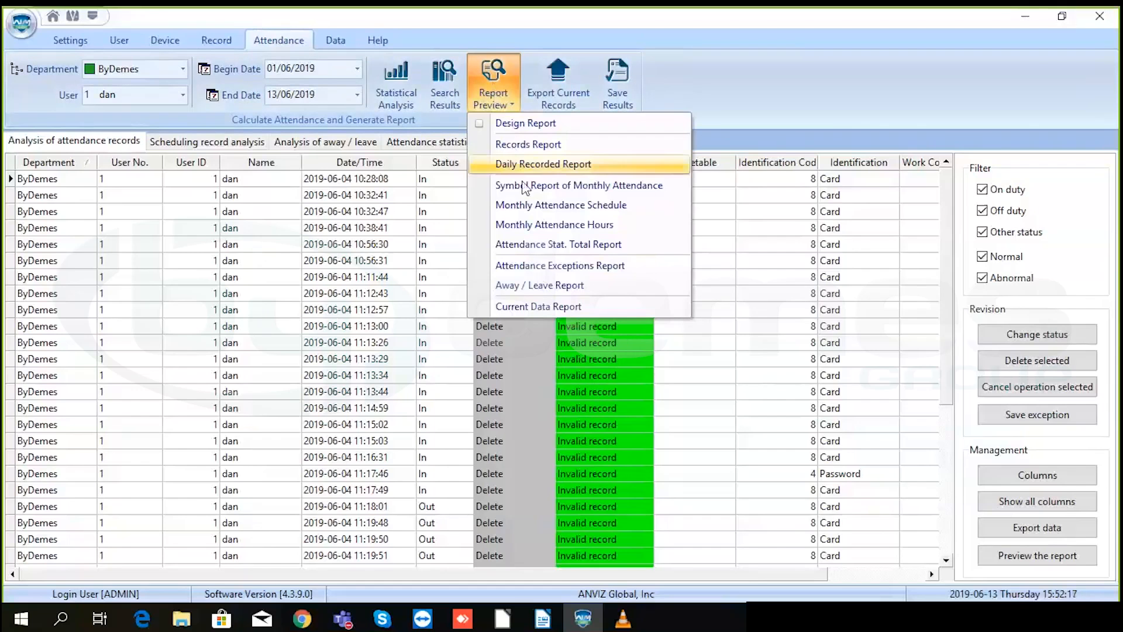
left_click(532, 245)
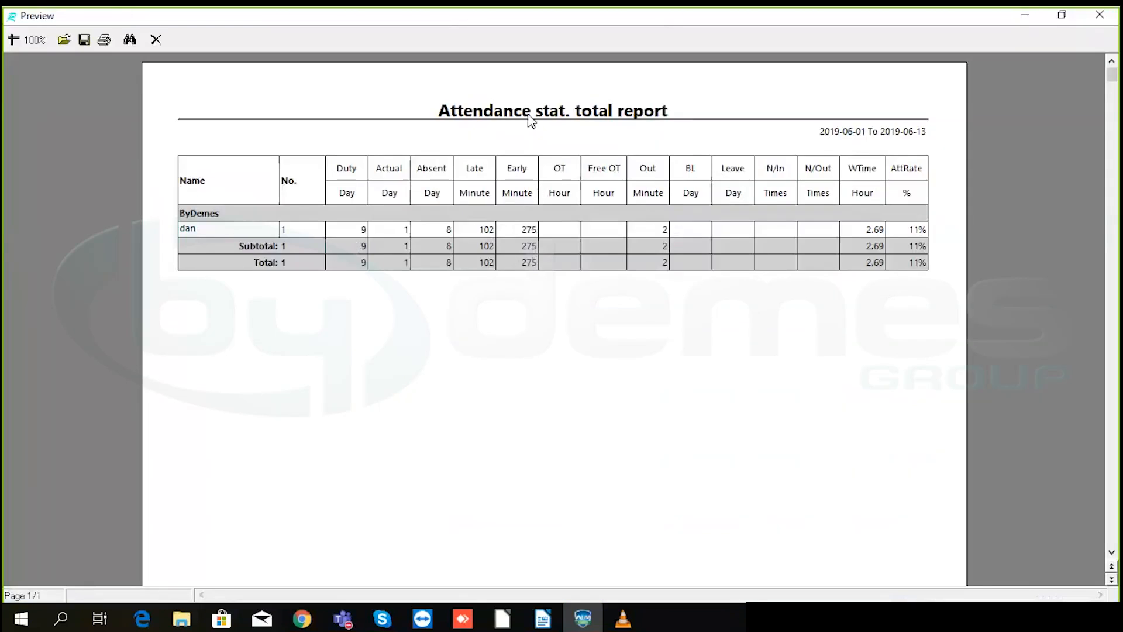
left_click(1100, 18)
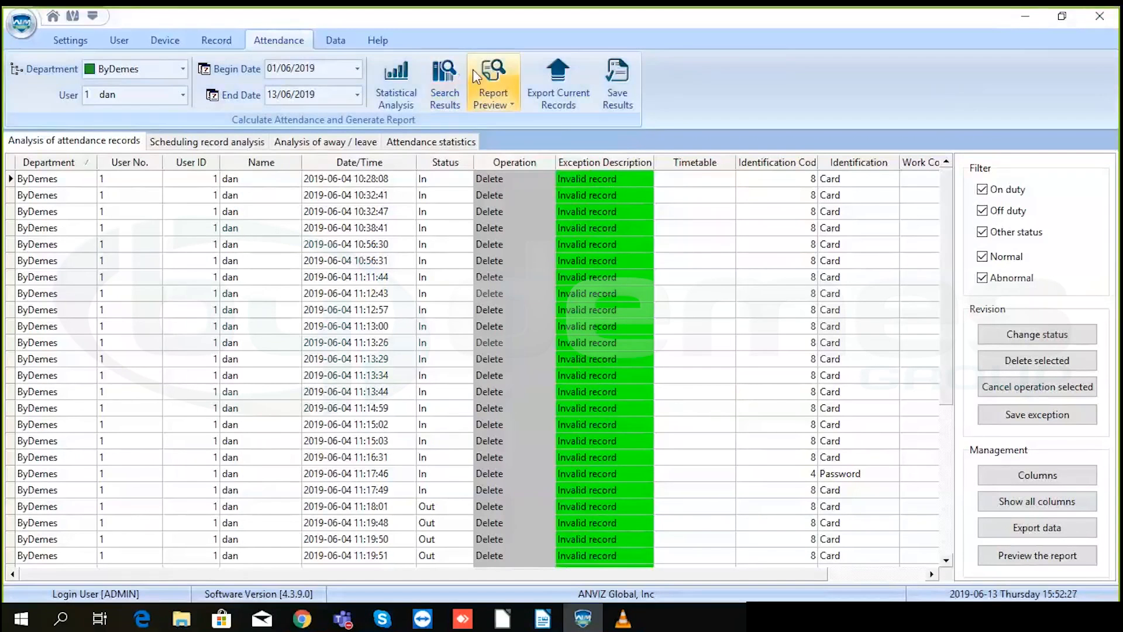
left_click(500, 104)
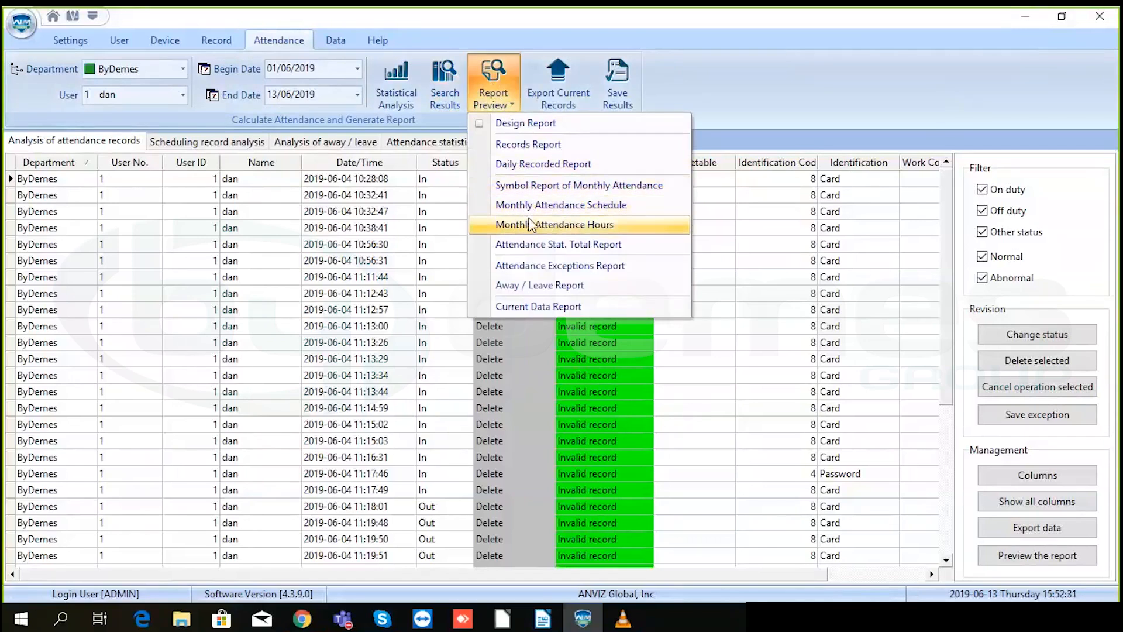
left_click(552, 248)
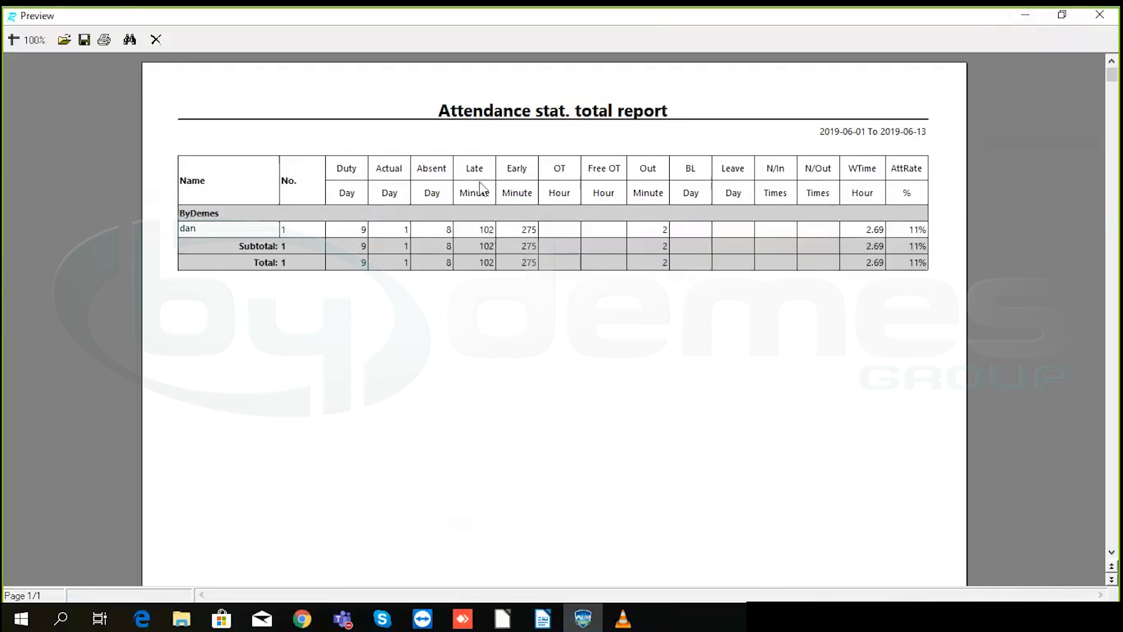
left_click(1100, 14)
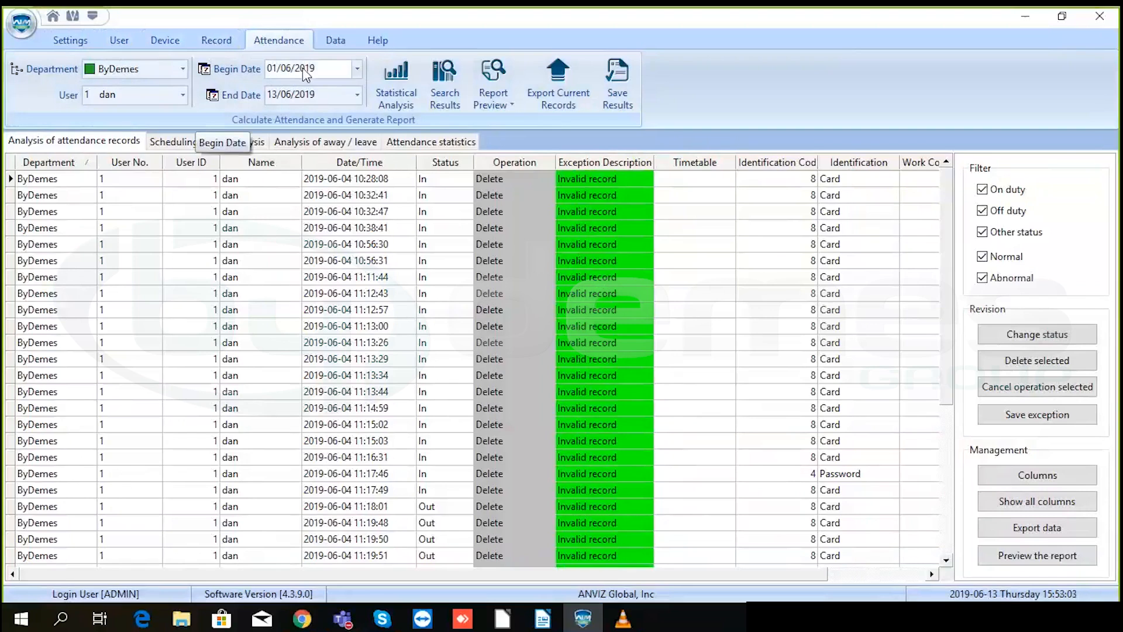
left_click(340, 45)
left_click(339, 42)
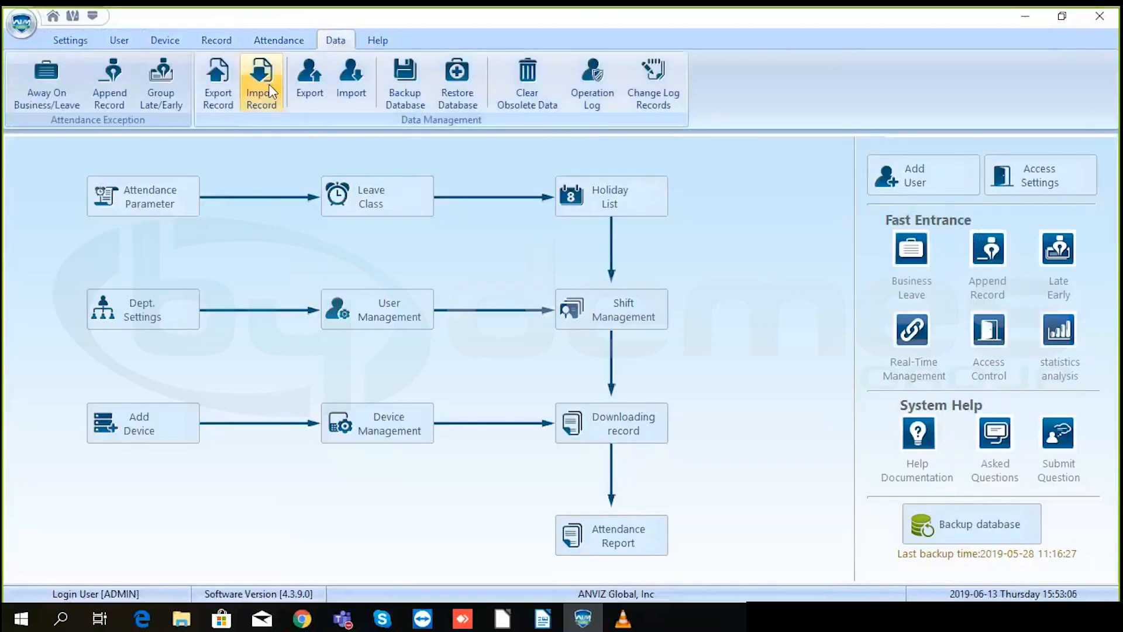
left_click(114, 82)
left_click(214, 208)
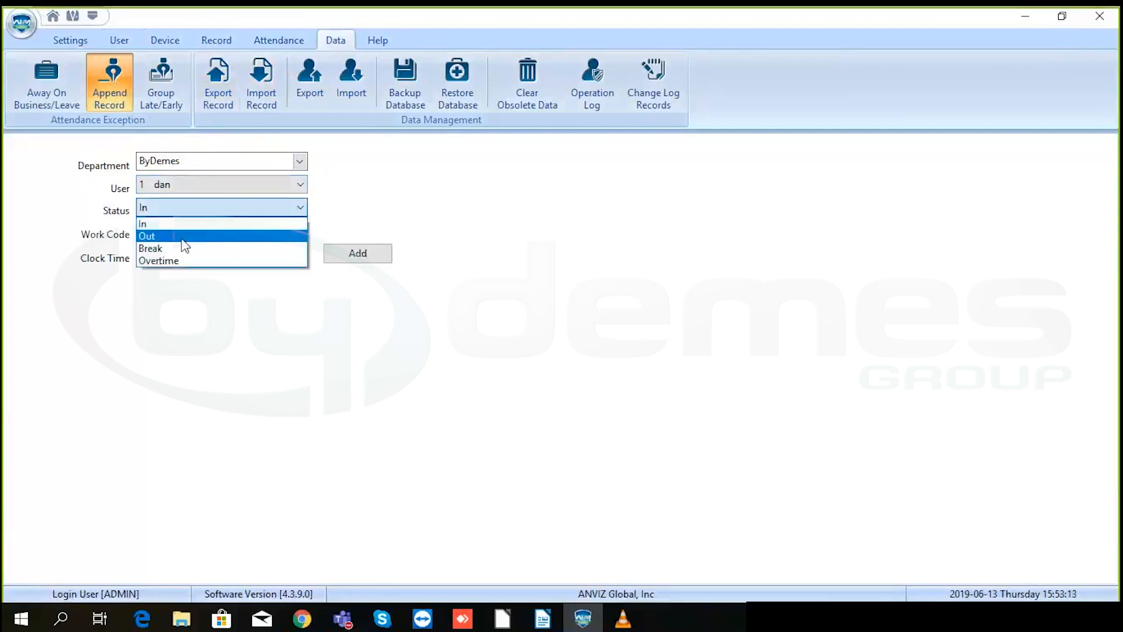
left_click(183, 237)
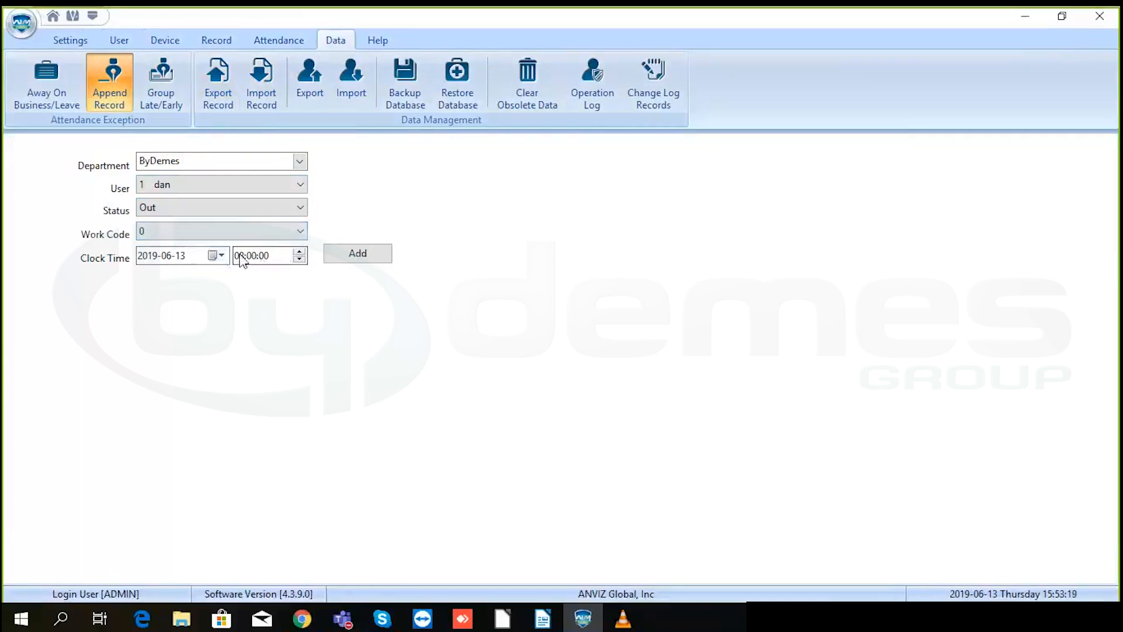
left_click(336, 257)
left_click(544, 337)
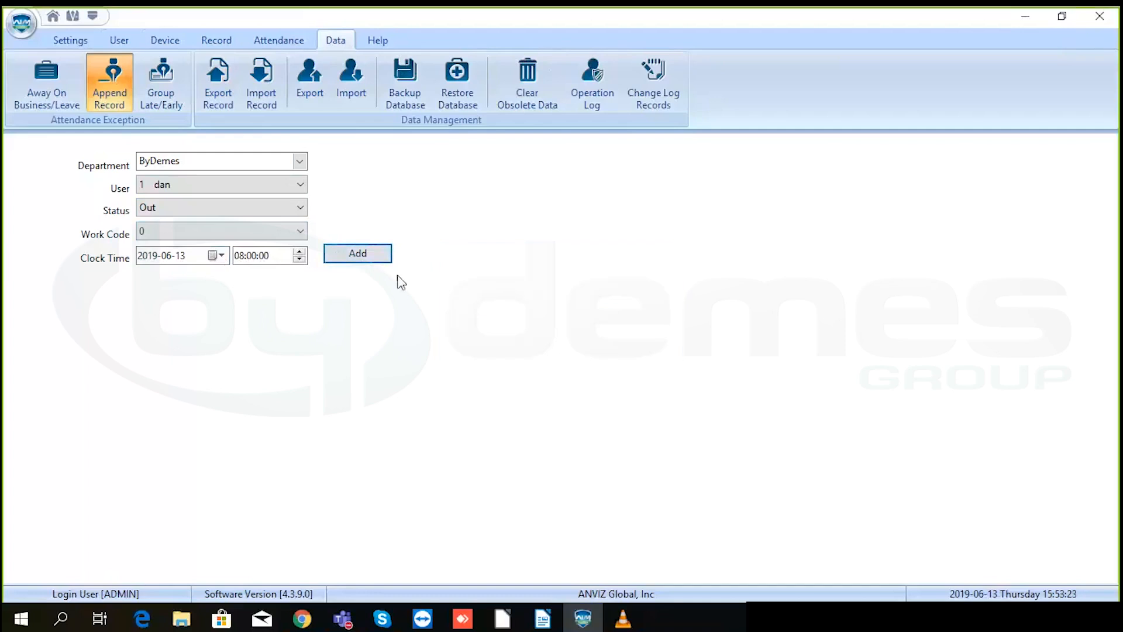
- Append an In punch for the same day at 12:00:00
left_click(227, 210)
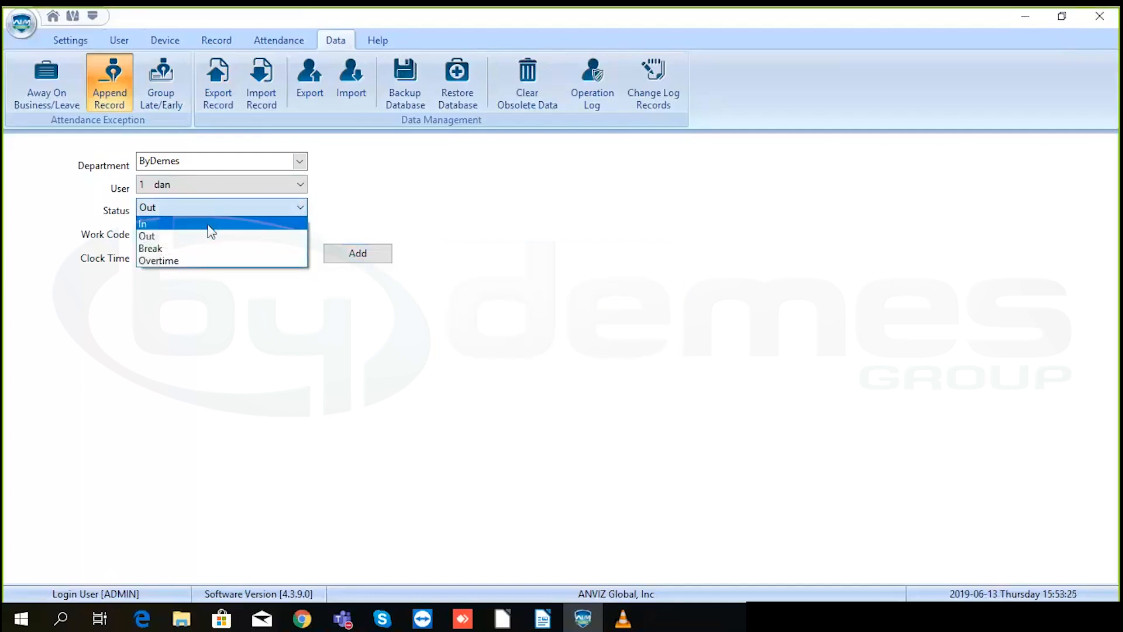
left_click(208, 225)
left_click(266, 256)
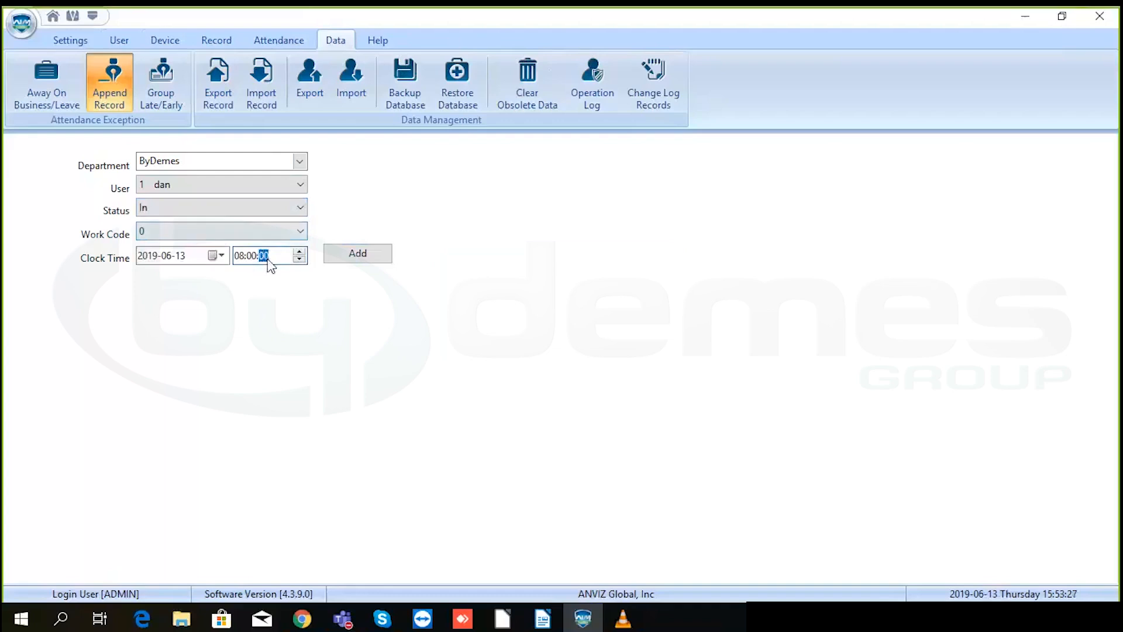
left_click(240, 256)
type("12")
left_click(338, 255)
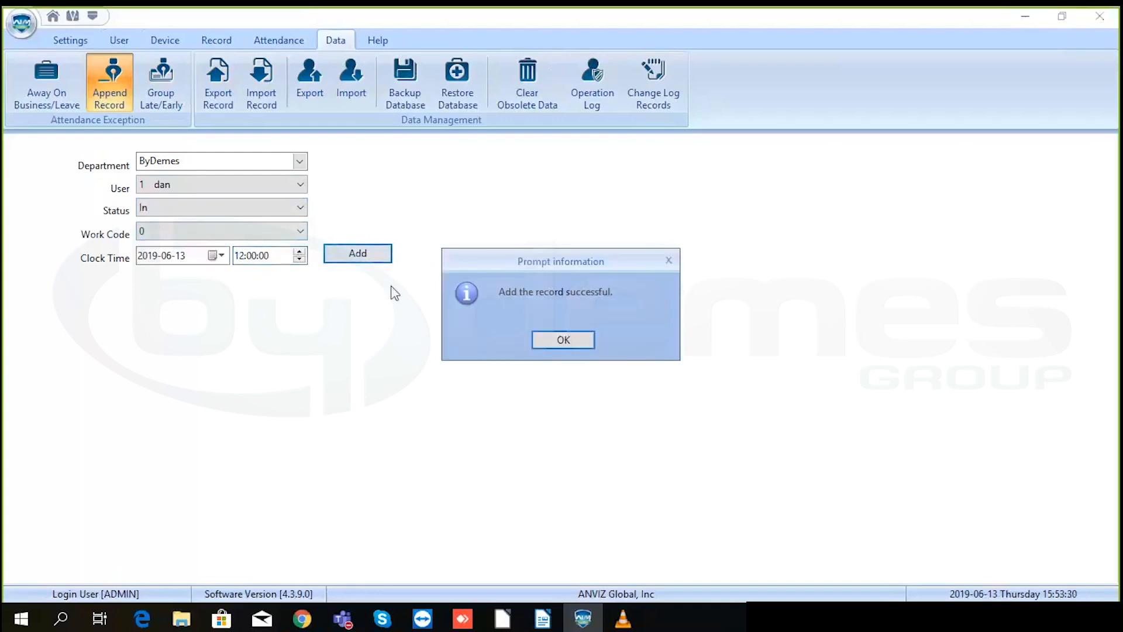
left_click(576, 342)
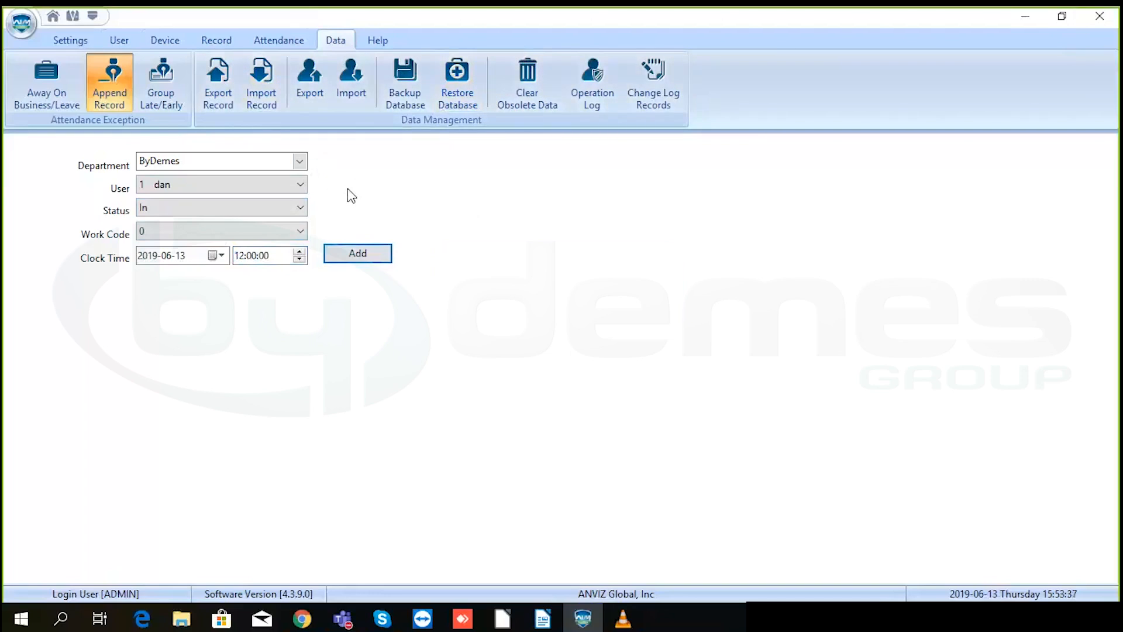
- Set the begin date to 13/06/2019 and rerun the statistical analysis for that day
left_click(275, 41)
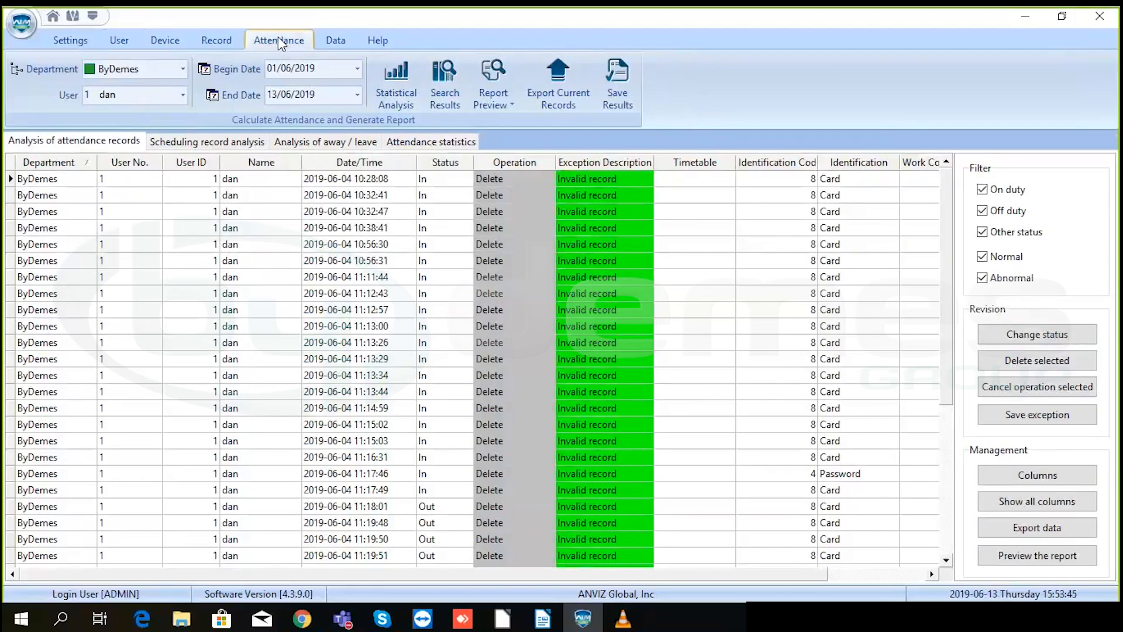
left_click(337, 63)
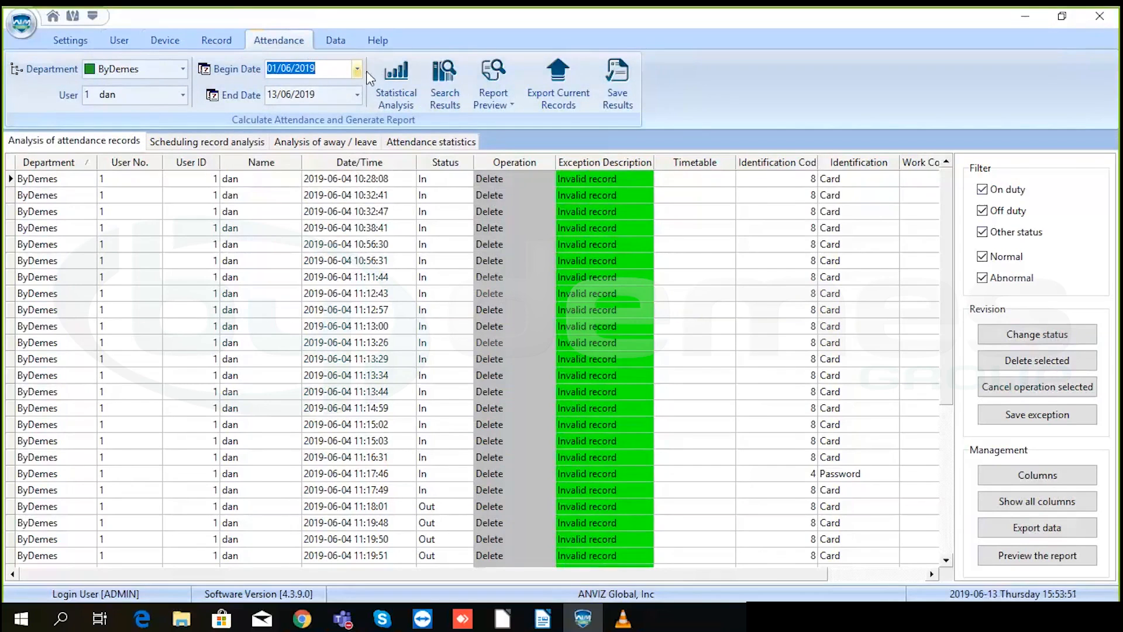
left_click(358, 69)
left_click(351, 145)
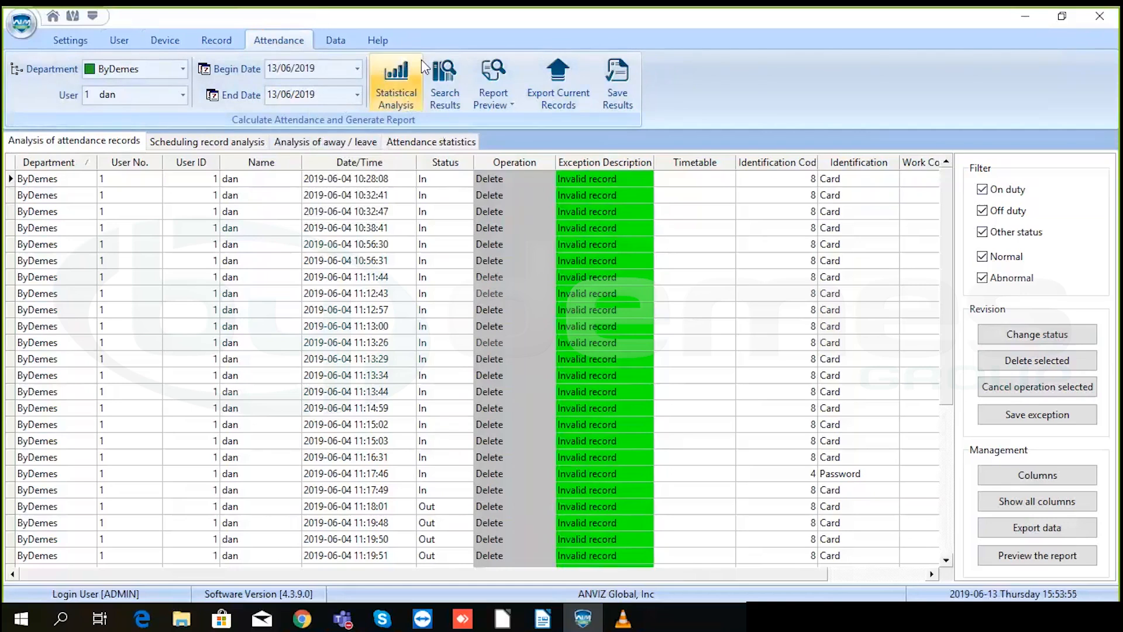
left_click(418, 91)
left_click(517, 337)
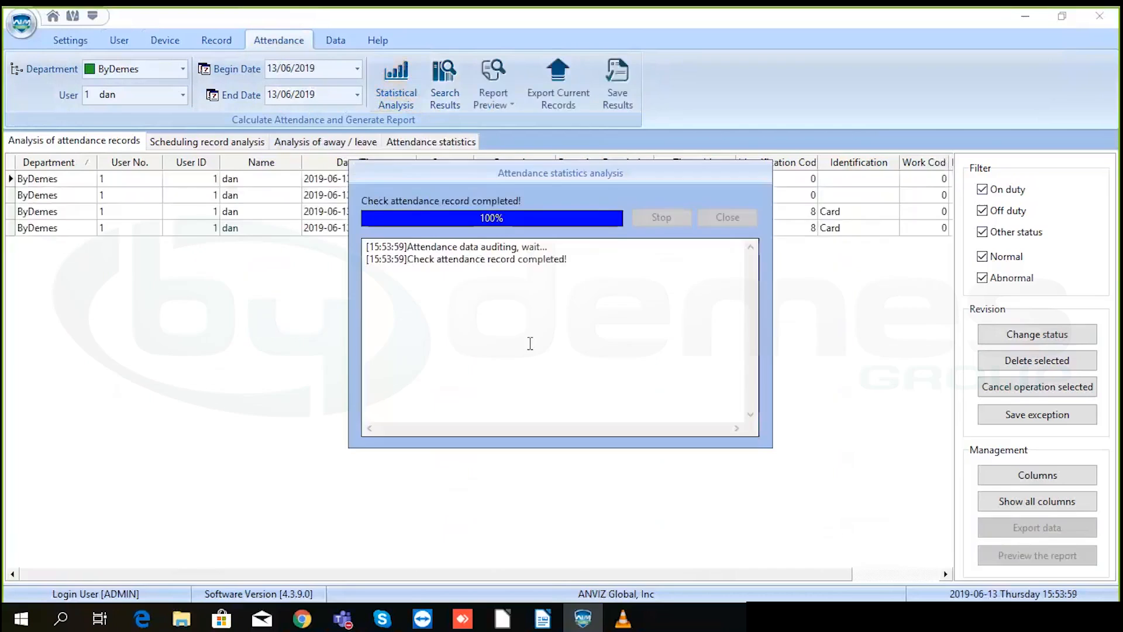
left_click(728, 217)
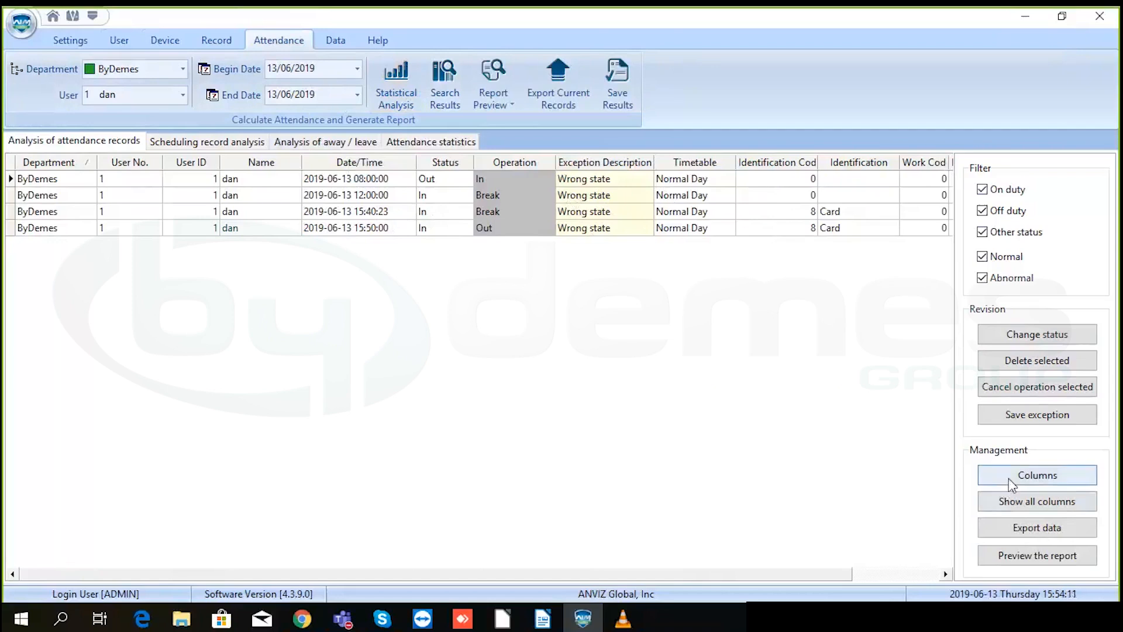
- Save the 08:00:00 punch as an exception so it becomes a Normal record
left_click(1025, 420)
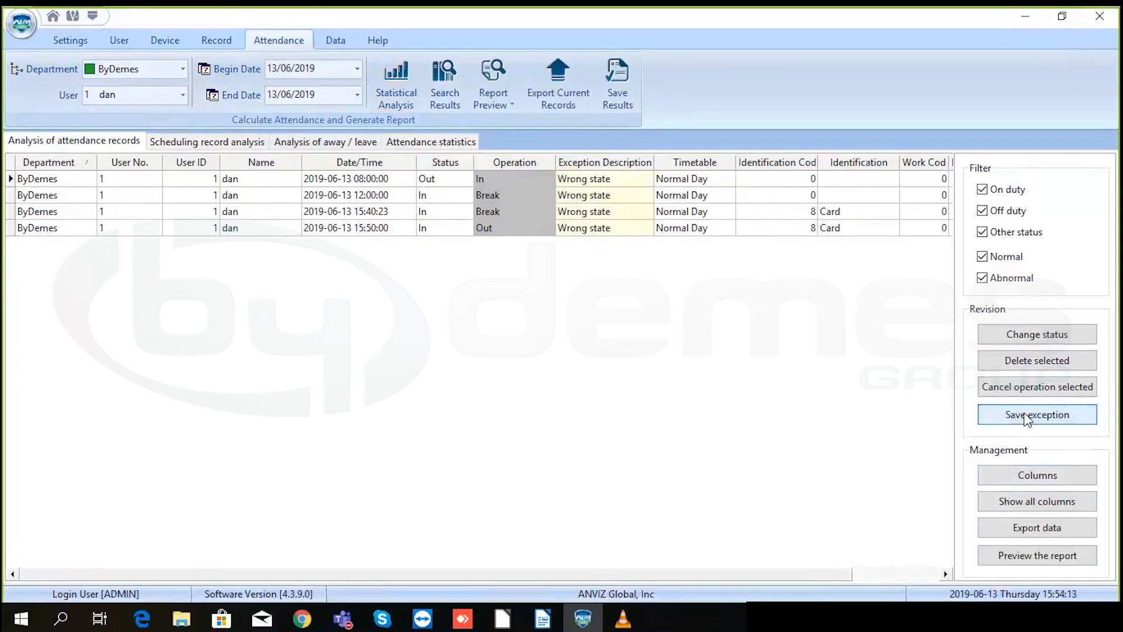
left_click(1017, 420)
left_click(468, 178)
left_click(474, 191)
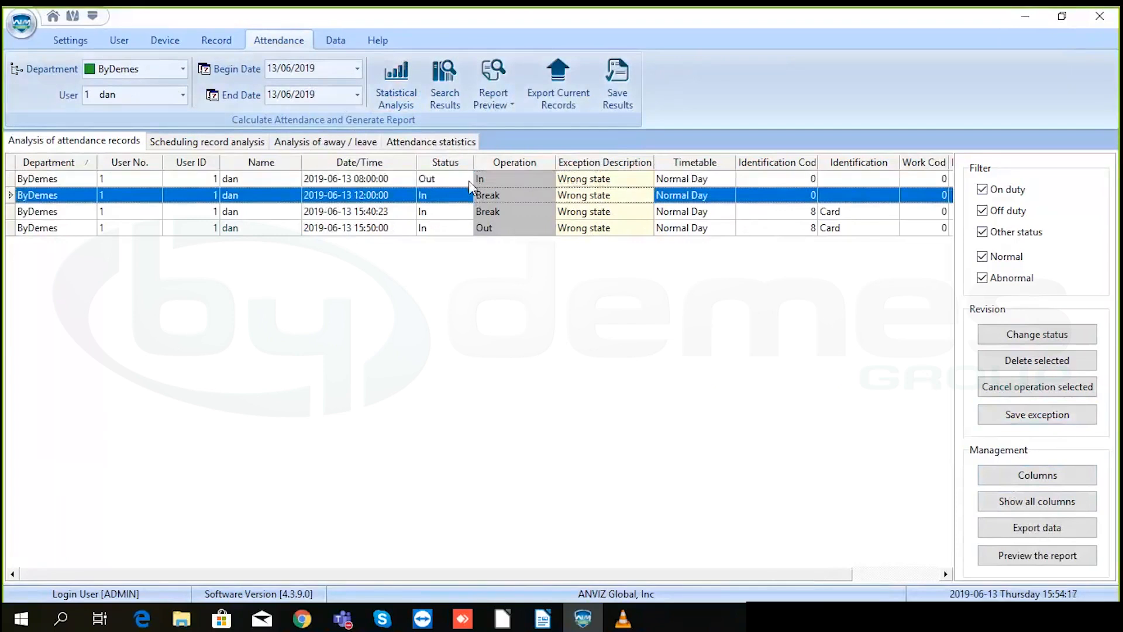
left_click(469, 181)
left_click(1061, 427)
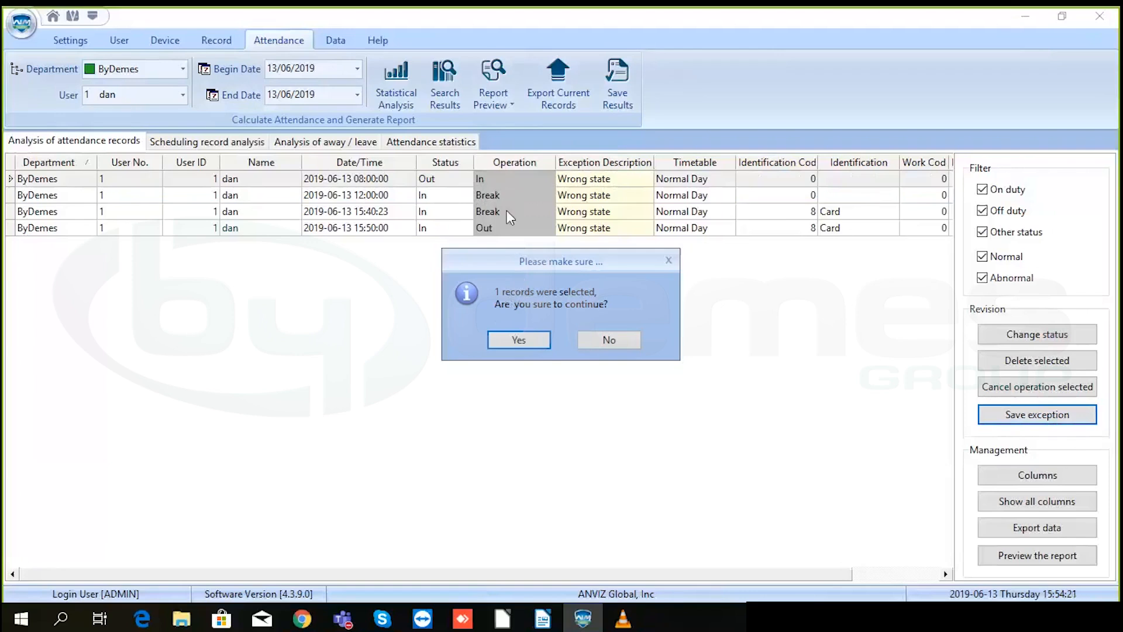
left_click(529, 341)
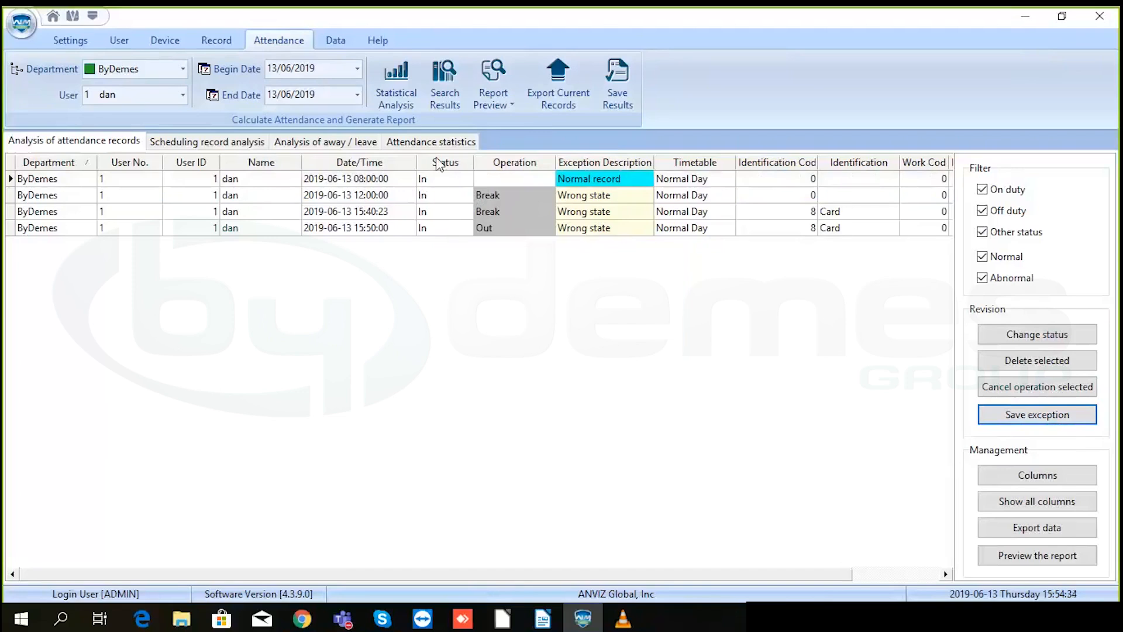
- Save exceptions for the remaining three punches, starting from the 12:00:00 Break
left_click(438, 198)
left_click_drag(438, 198, 448, 233)
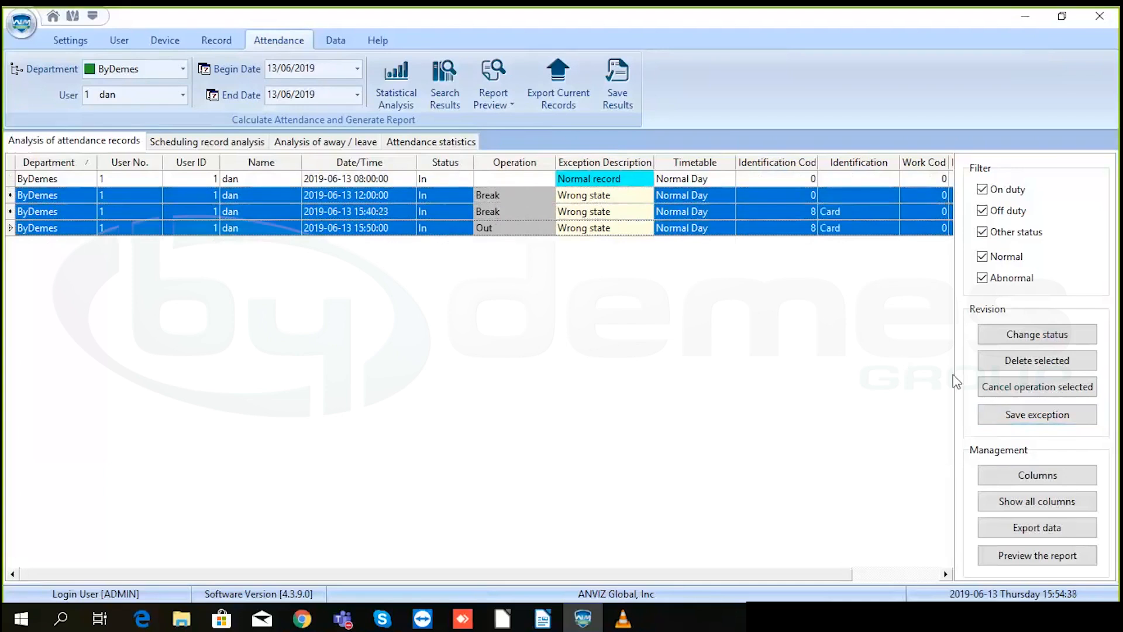
left_click(1013, 416)
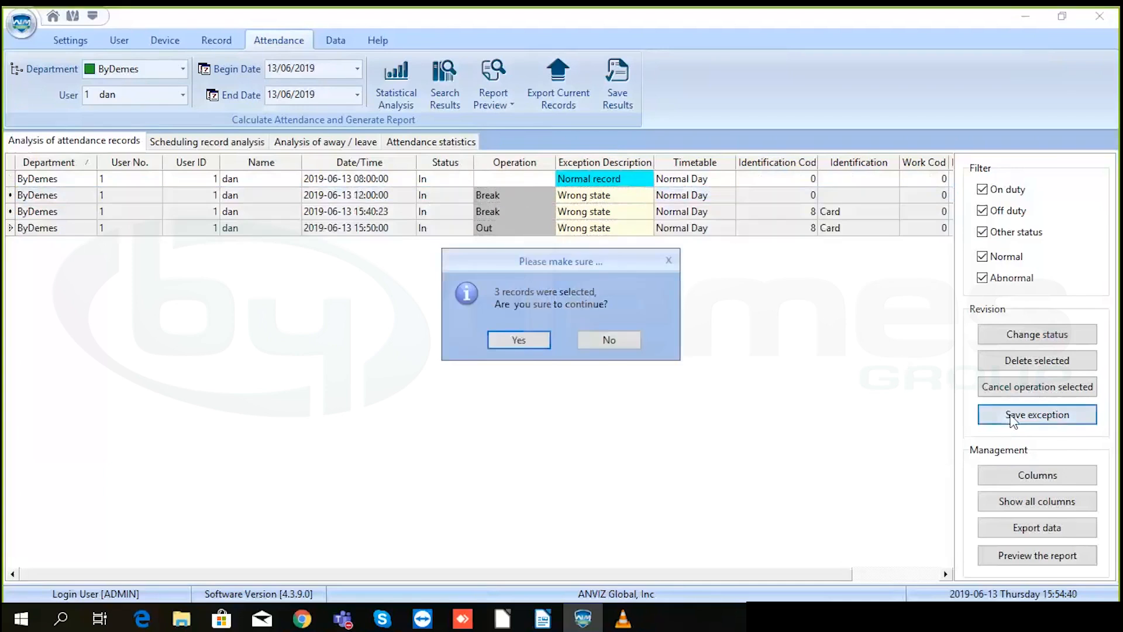
left_click(514, 340)
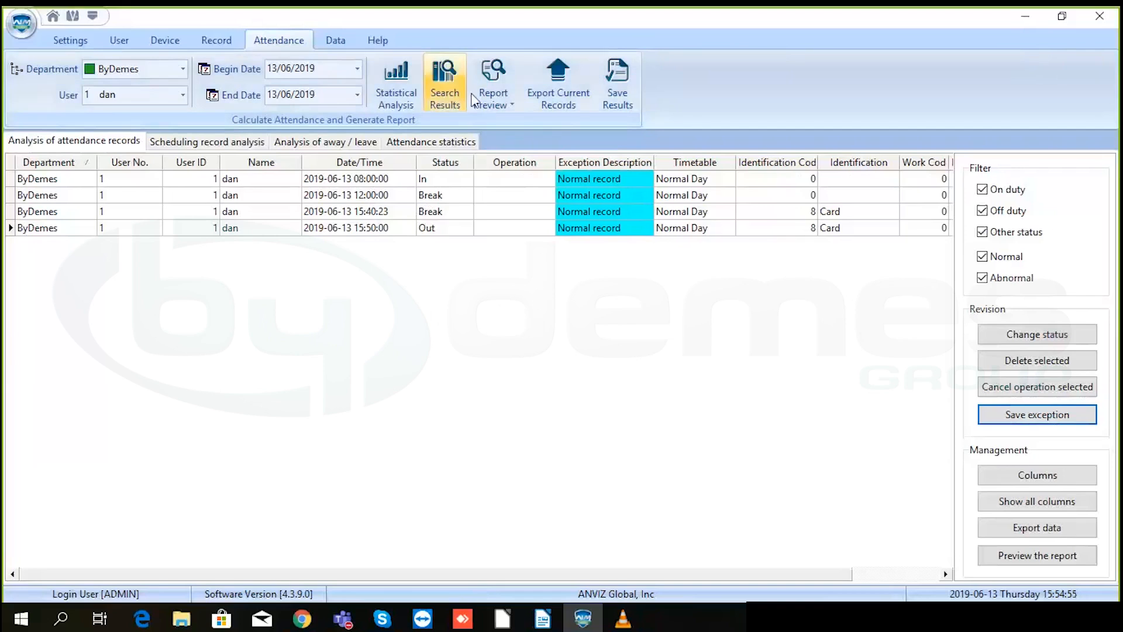
- Export the corrected 13 June attendance records and return to the Data section
left_click(490, 96)
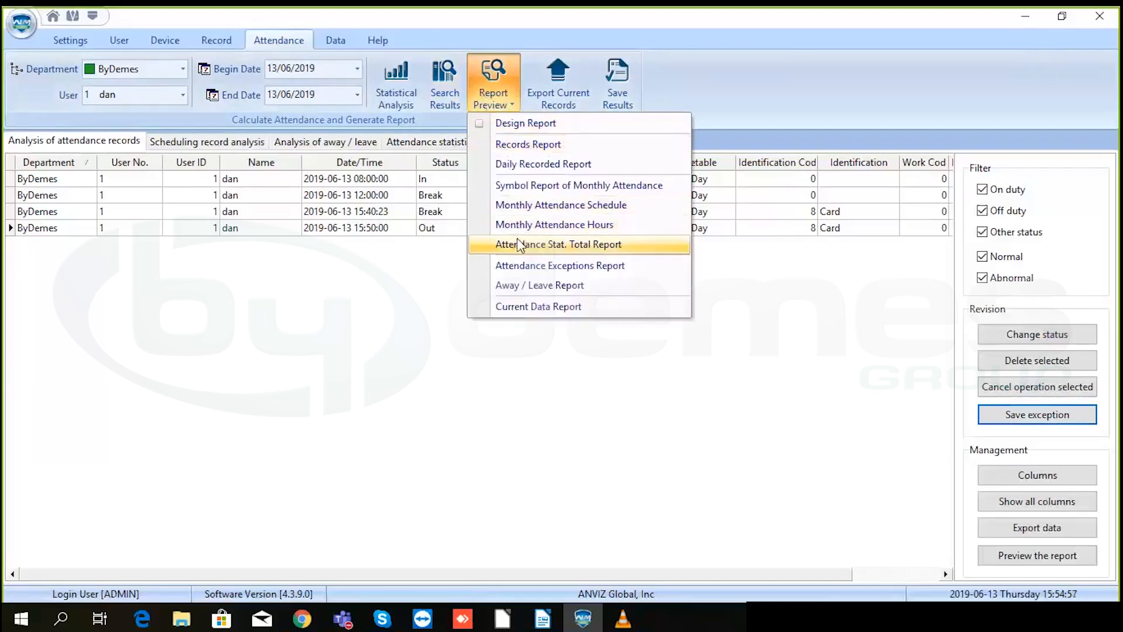
left_click(420, 291)
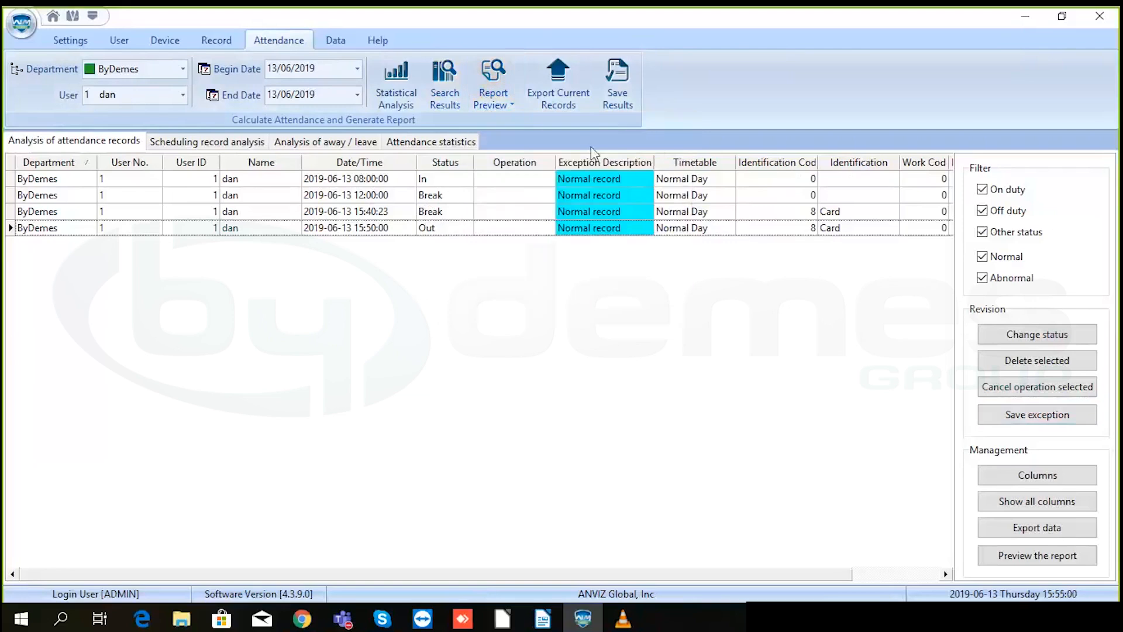
left_click(581, 100)
left_click(336, 42)
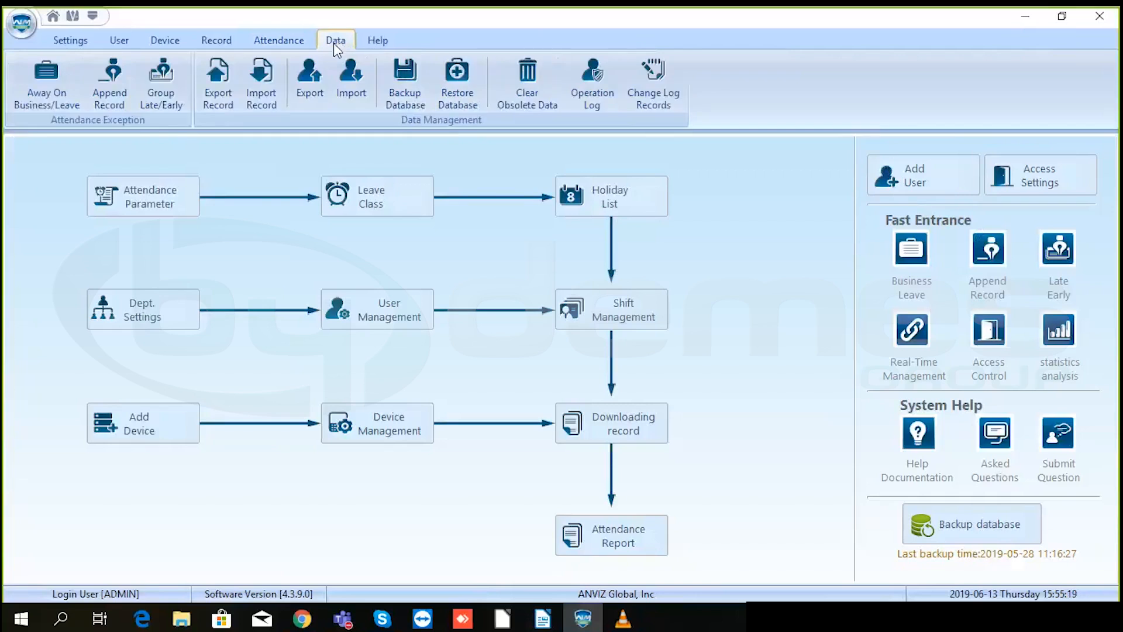
- Search leave entries for the ByDemes employee under Medical License, then view the Help section
left_click(54, 74)
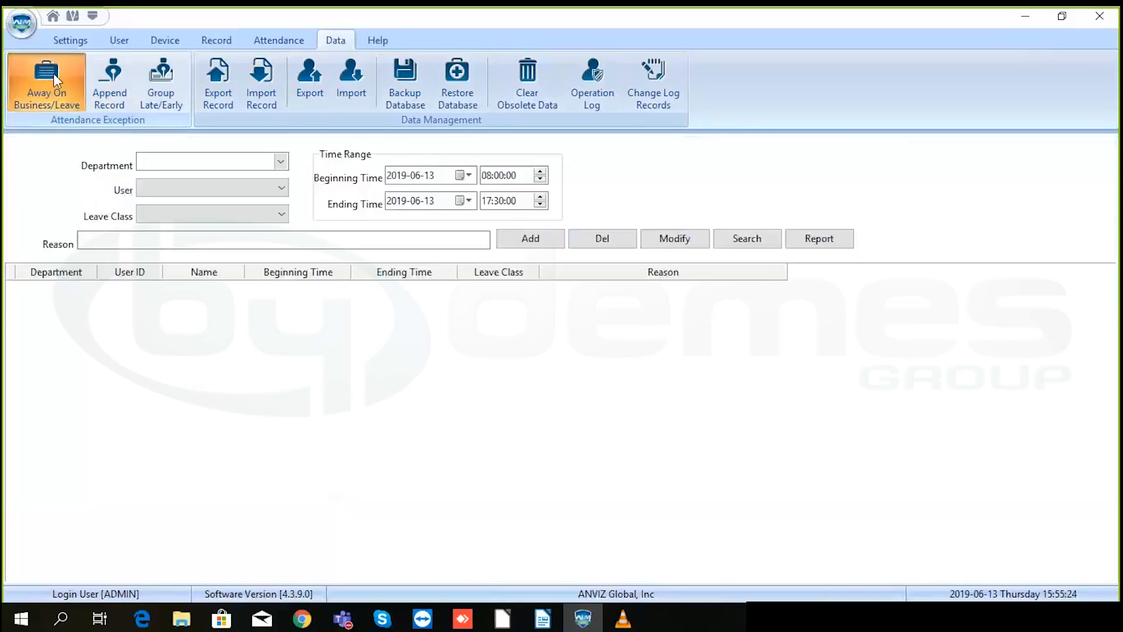
left_click(281, 162)
left_click(215, 179)
left_click(209, 188)
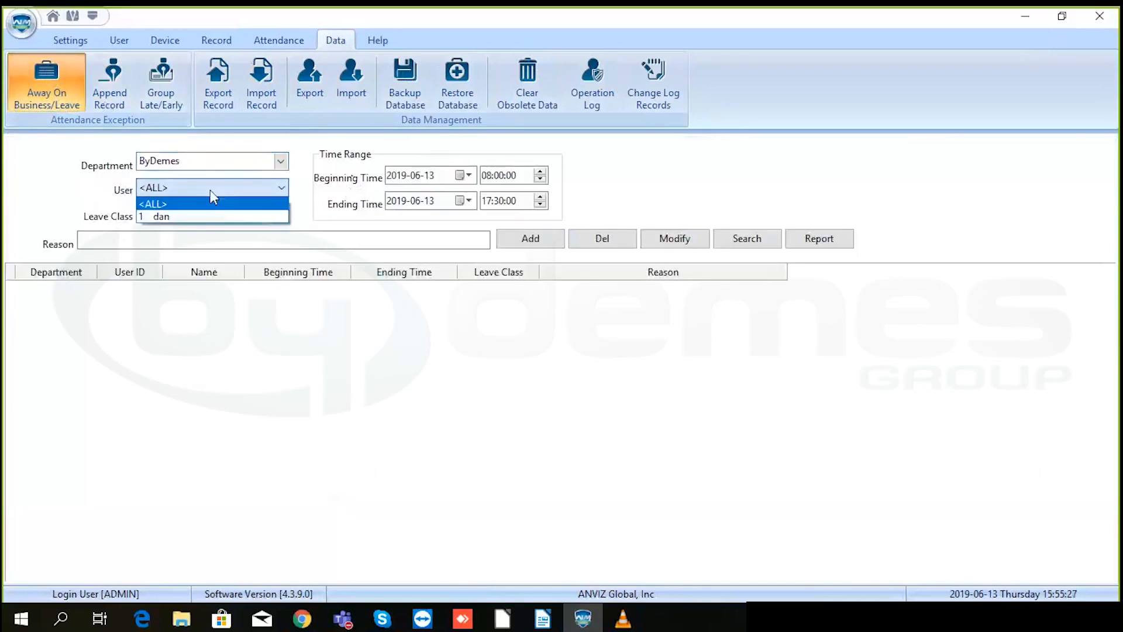
left_click(196, 215)
left_click(196, 215)
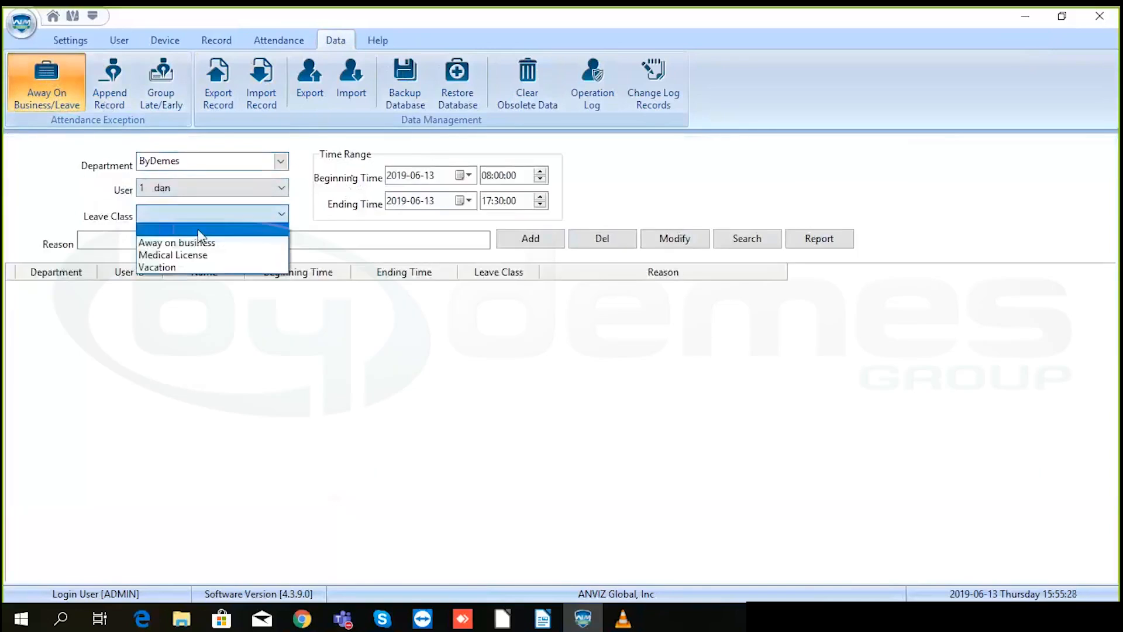
left_click(184, 255)
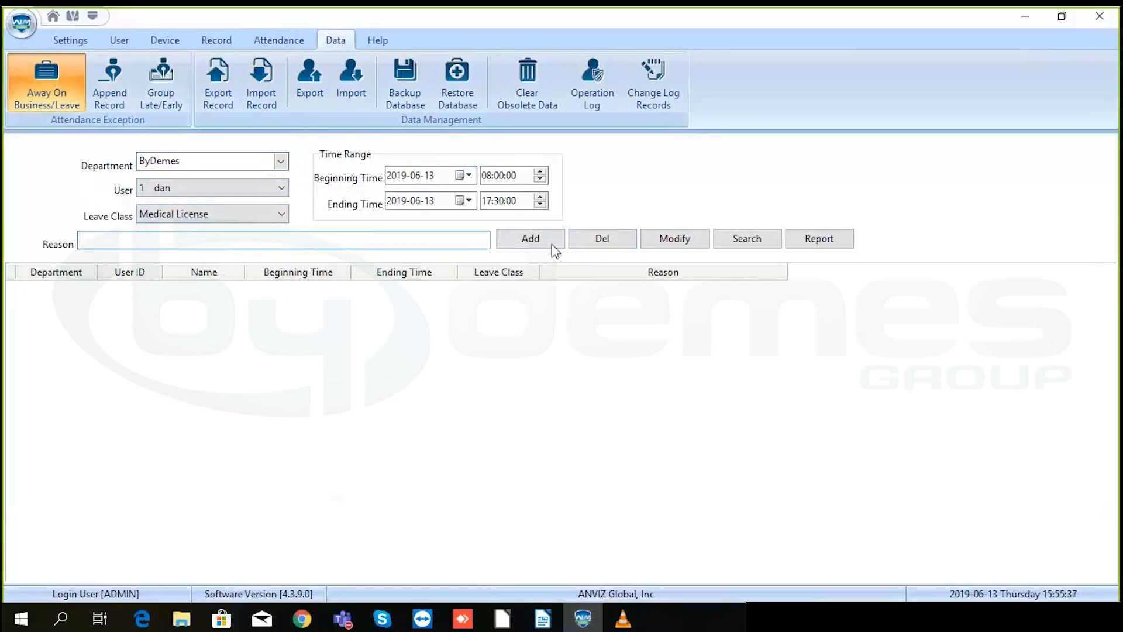
left_click(728, 242)
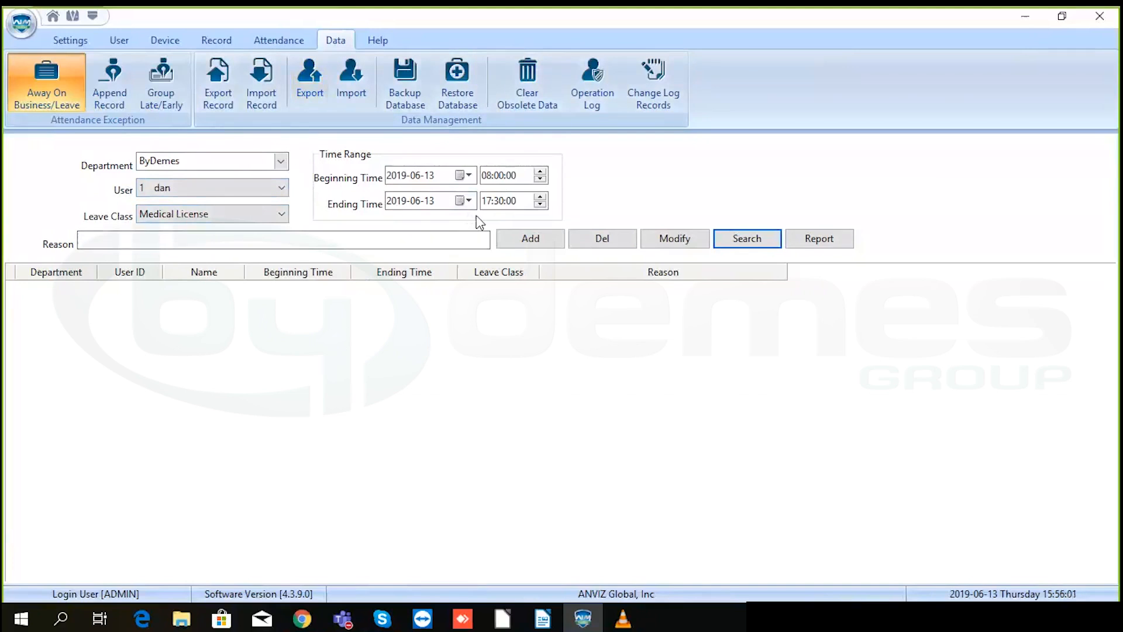
left_click(372, 38)
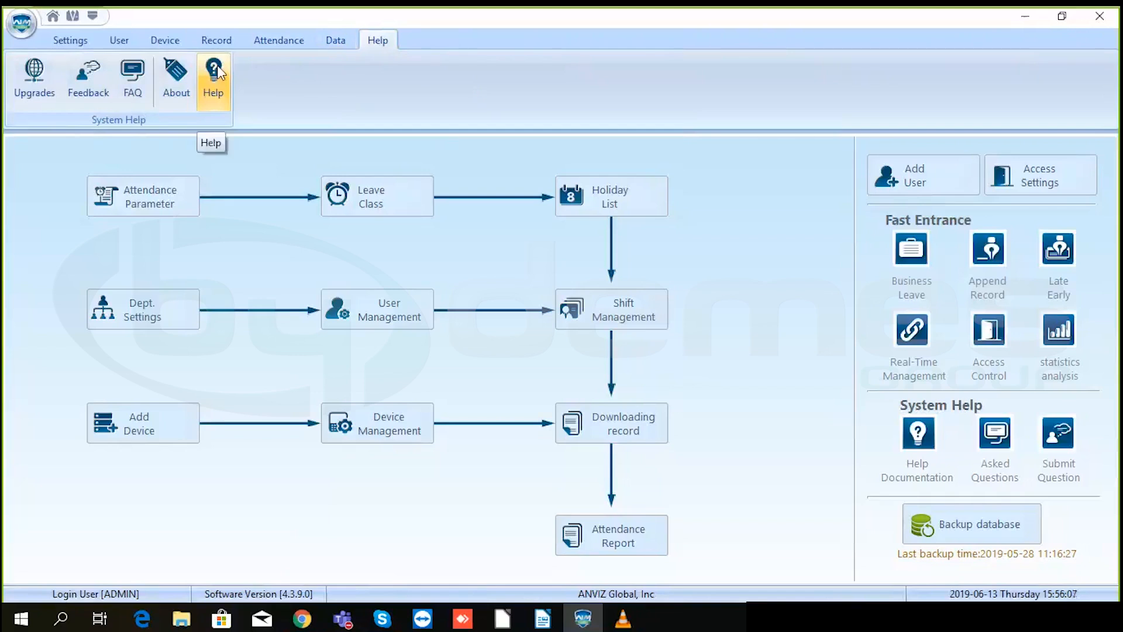
- Open Access Control from the Settings section
left_click(72, 38)
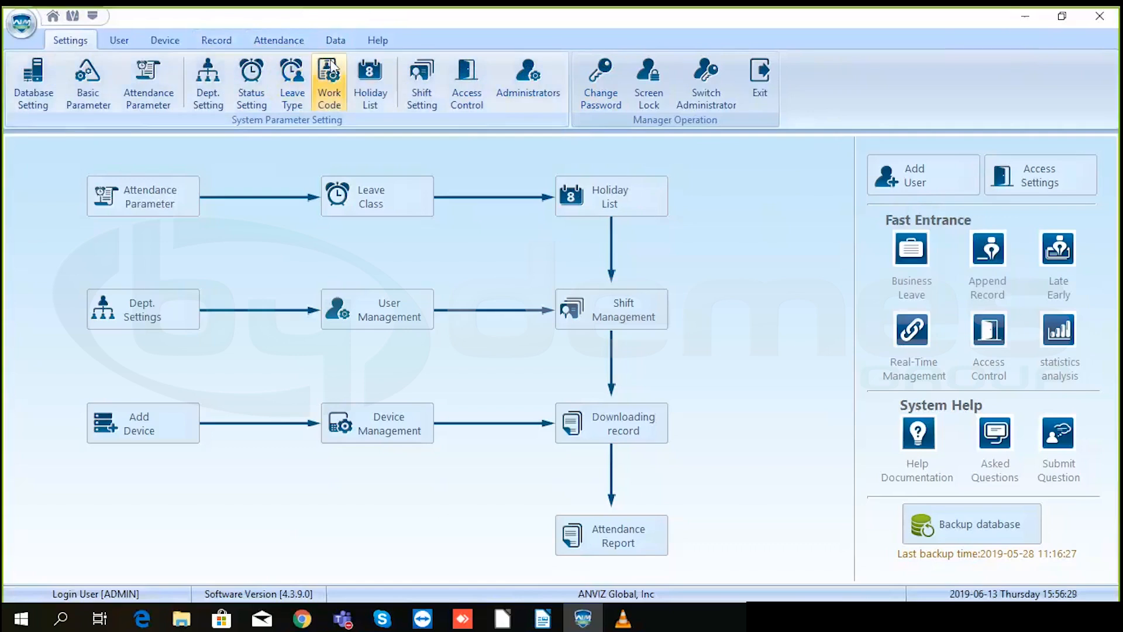
left_click(468, 76)
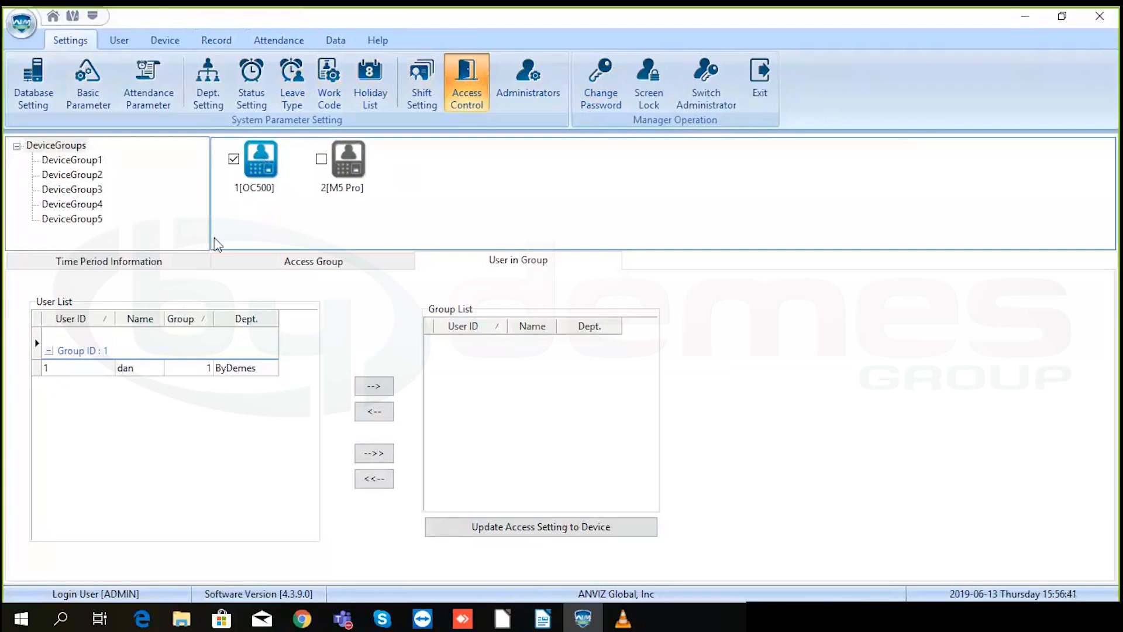
- Add user 1 to the OC500 group list and push the access settings to the terminal
left_click(257, 175)
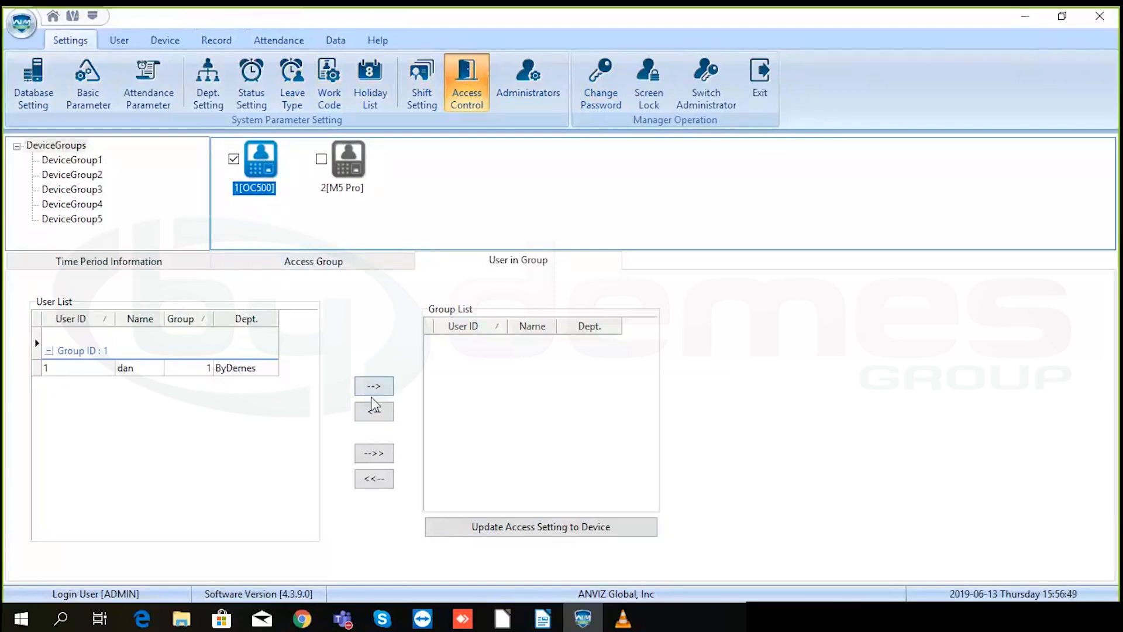
left_click(154, 375)
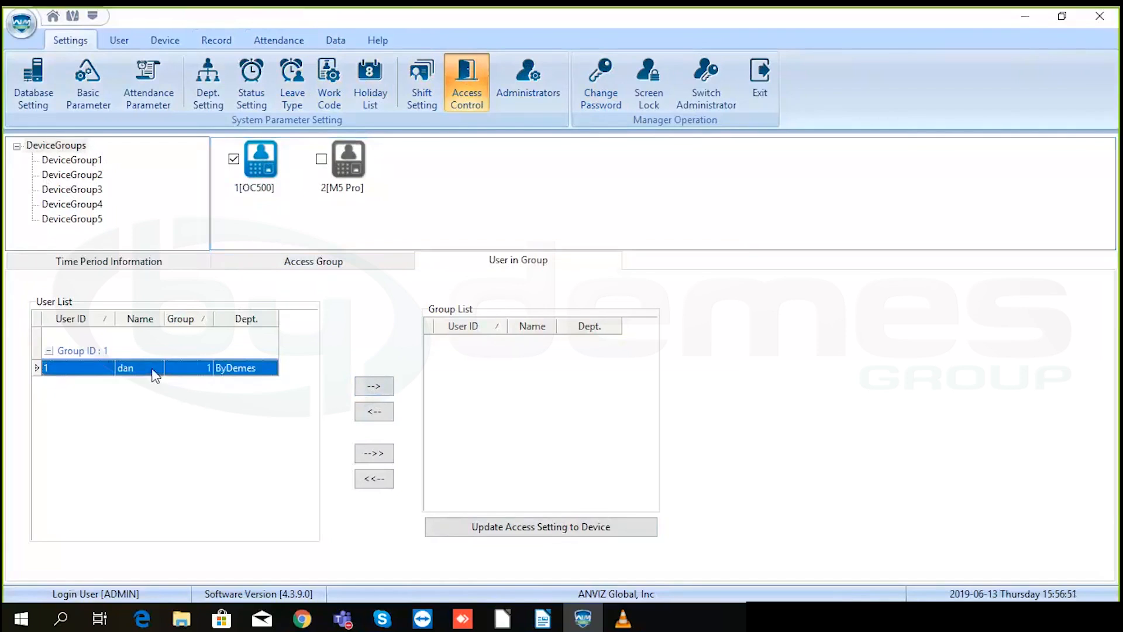
left_click(372, 390)
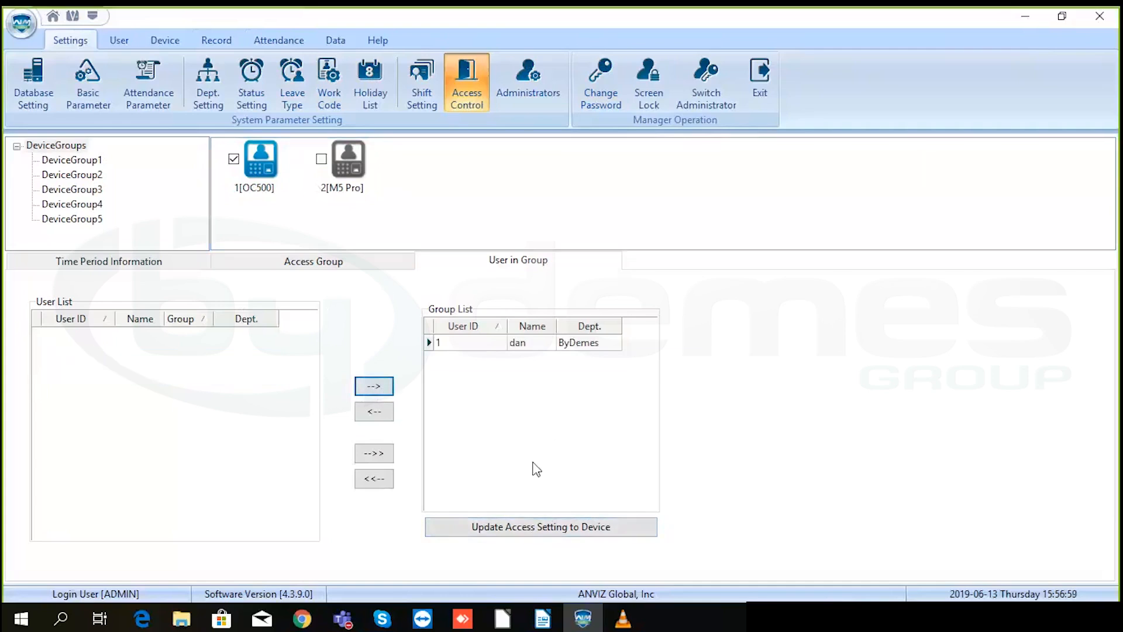
left_click(531, 528)
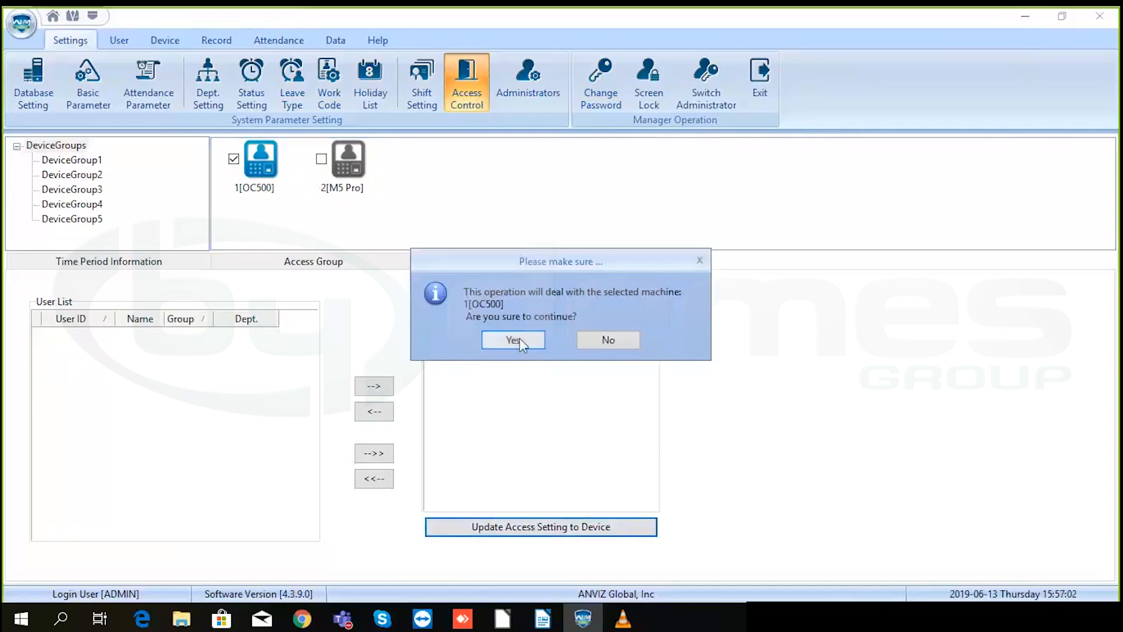
left_click(518, 339)
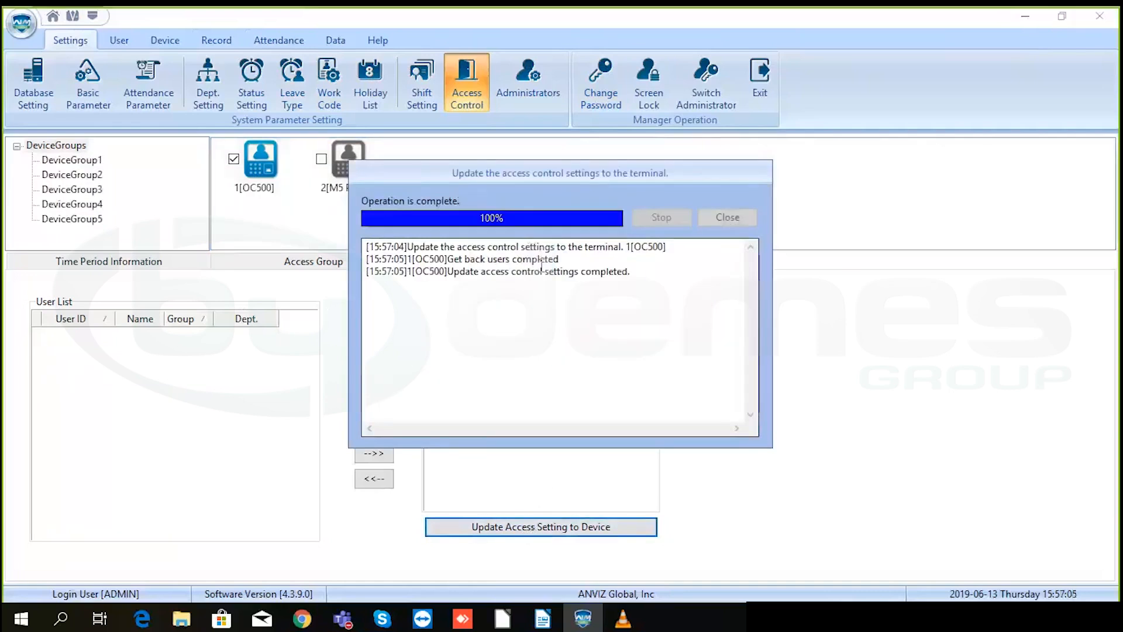
left_click(725, 217)
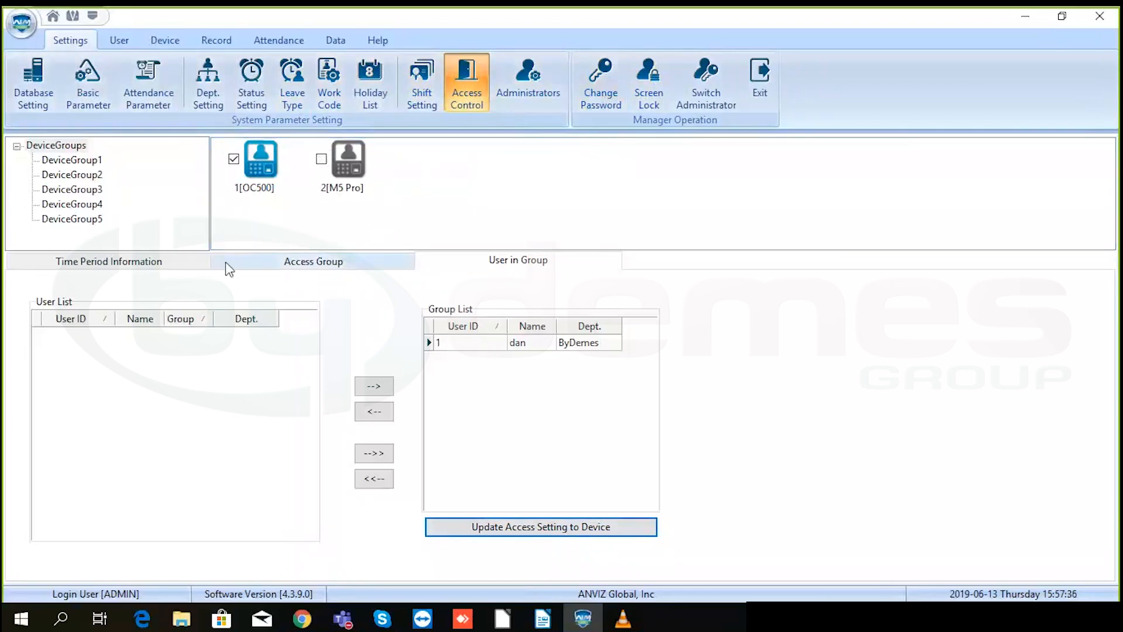
left_click(166, 263)
left_click(278, 269)
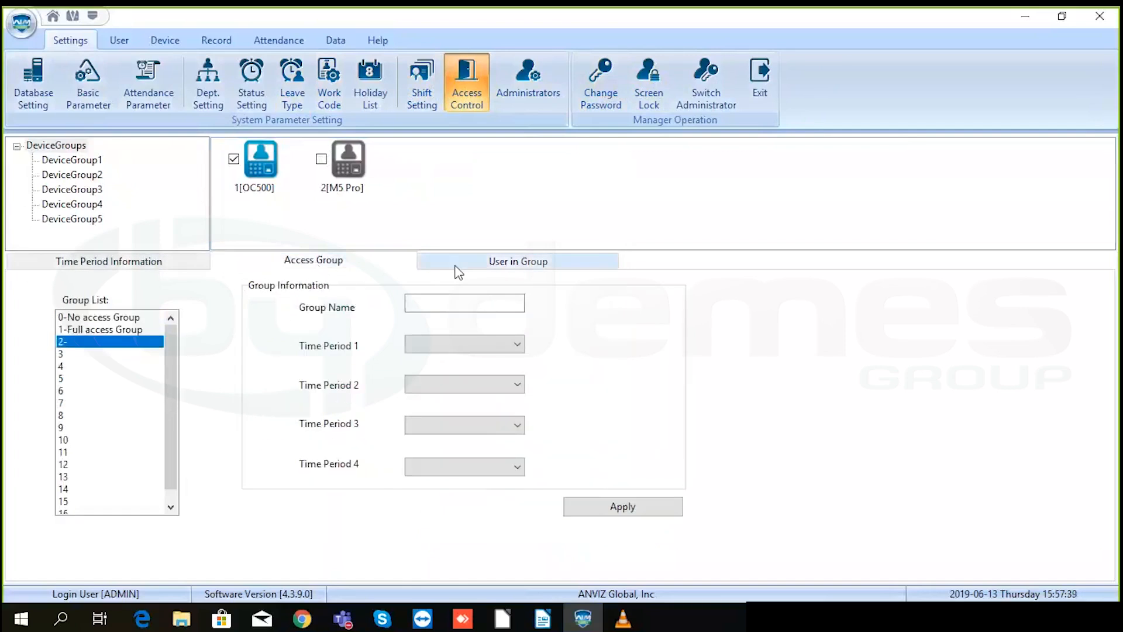
left_click(454, 269)
left_click(369, 267)
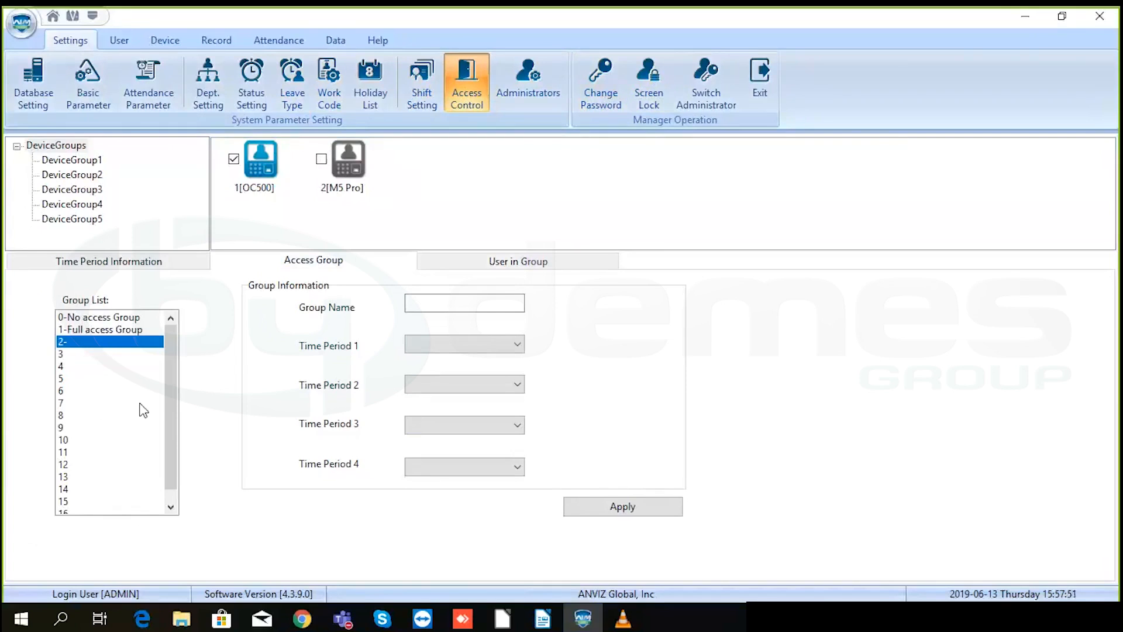
left_click(504, 263)
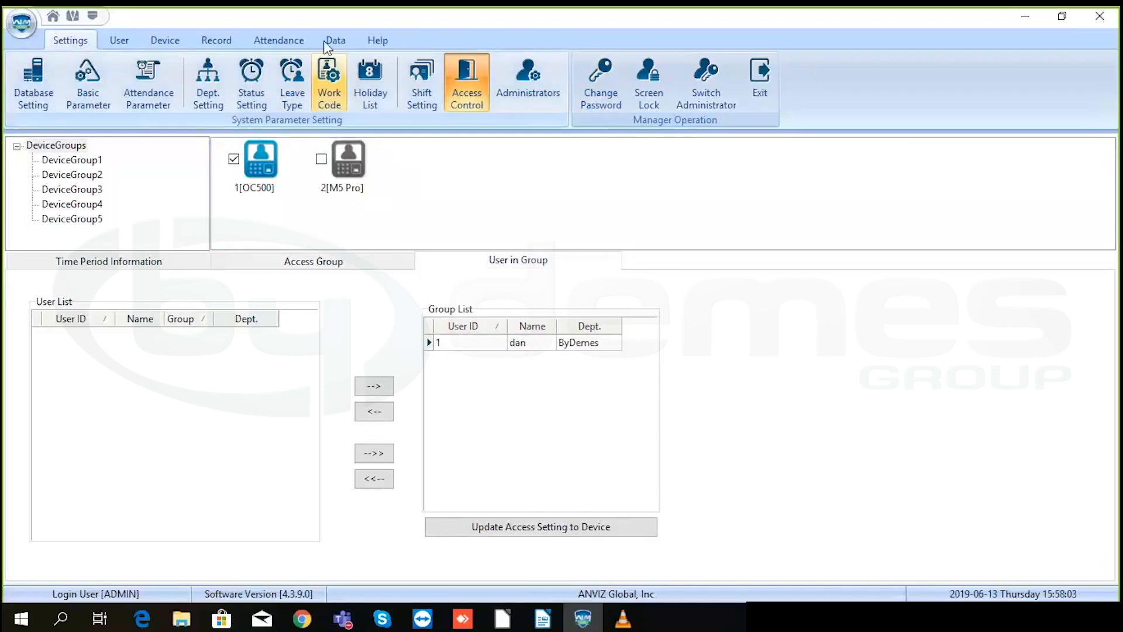
- Upload user 1's privileges to the OC500 terminal only, leaving M5 Pro unchecked
left_click(119, 40)
left_click(181, 41)
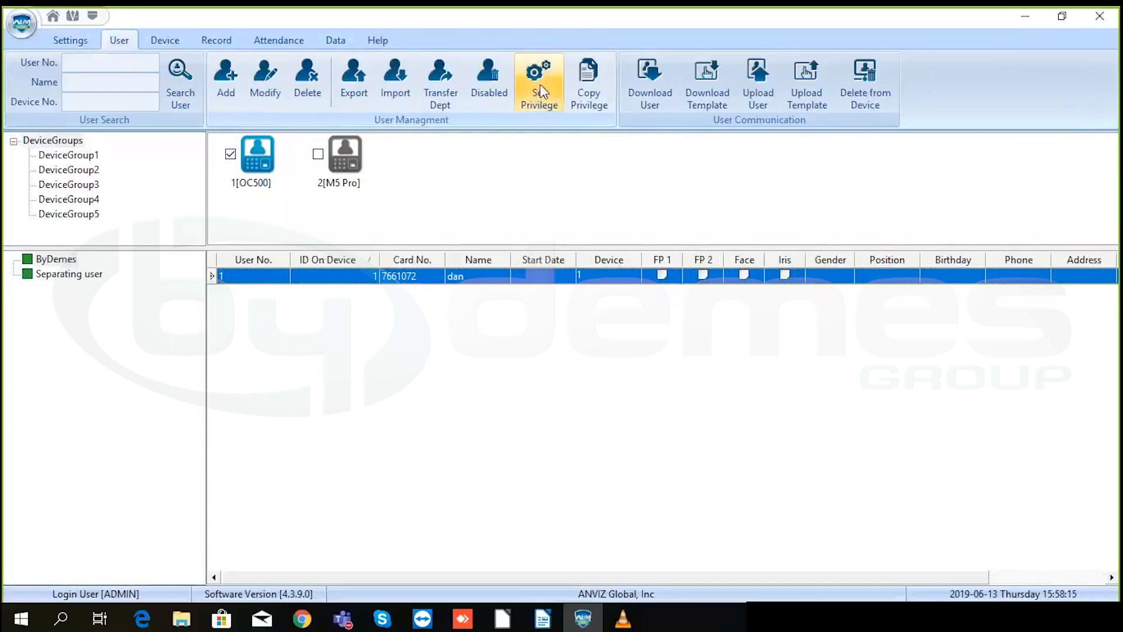
left_click(539, 83)
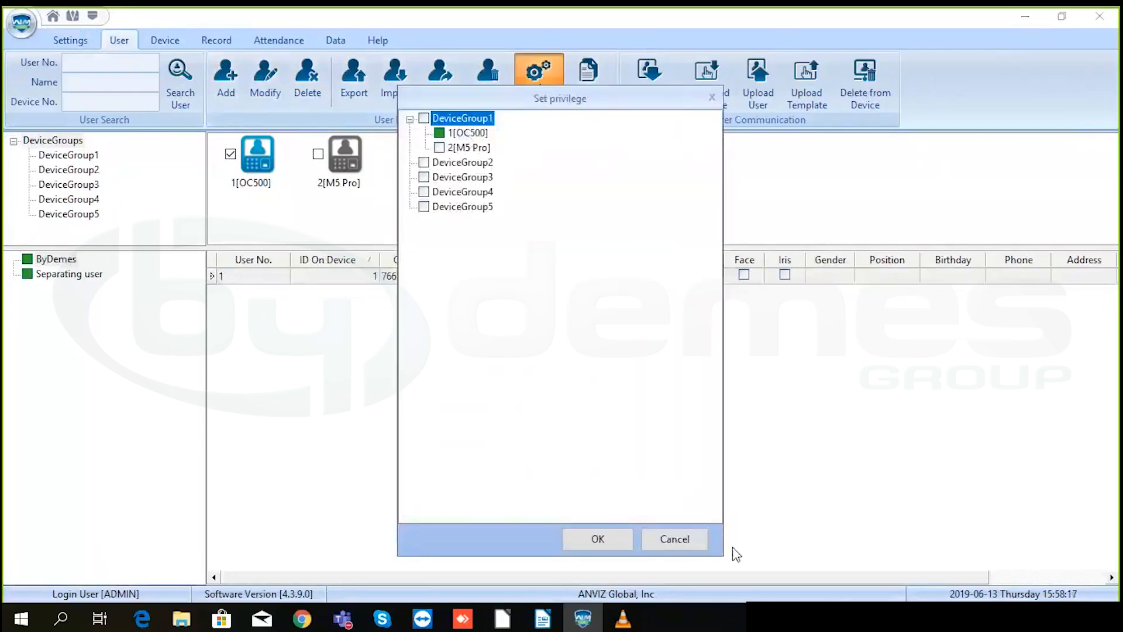
left_click(699, 539)
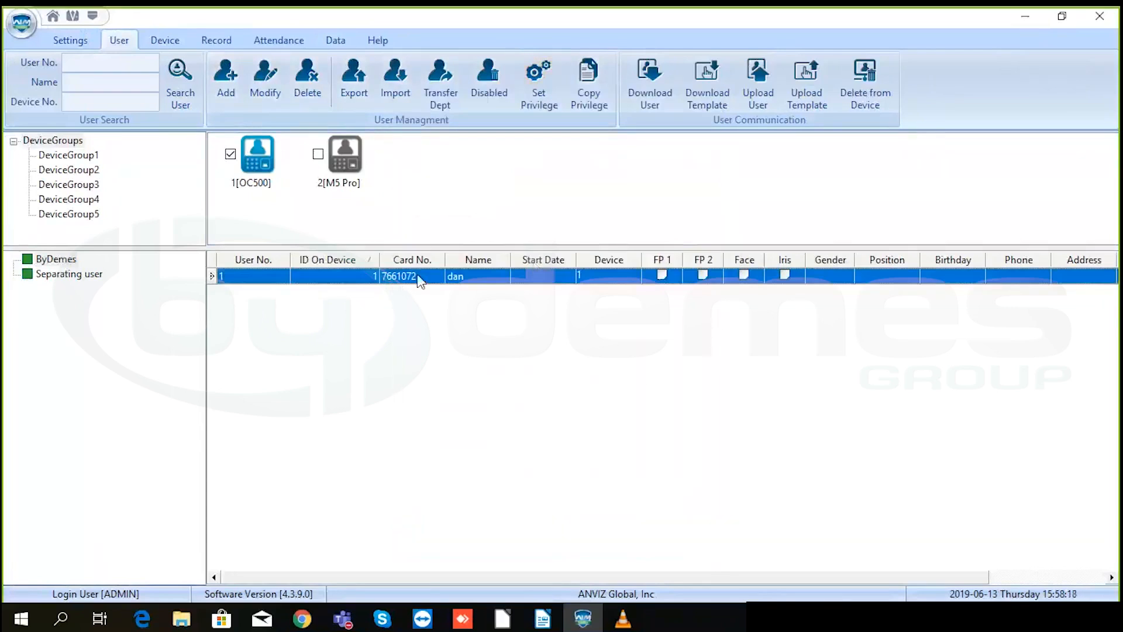
left_click(538, 94)
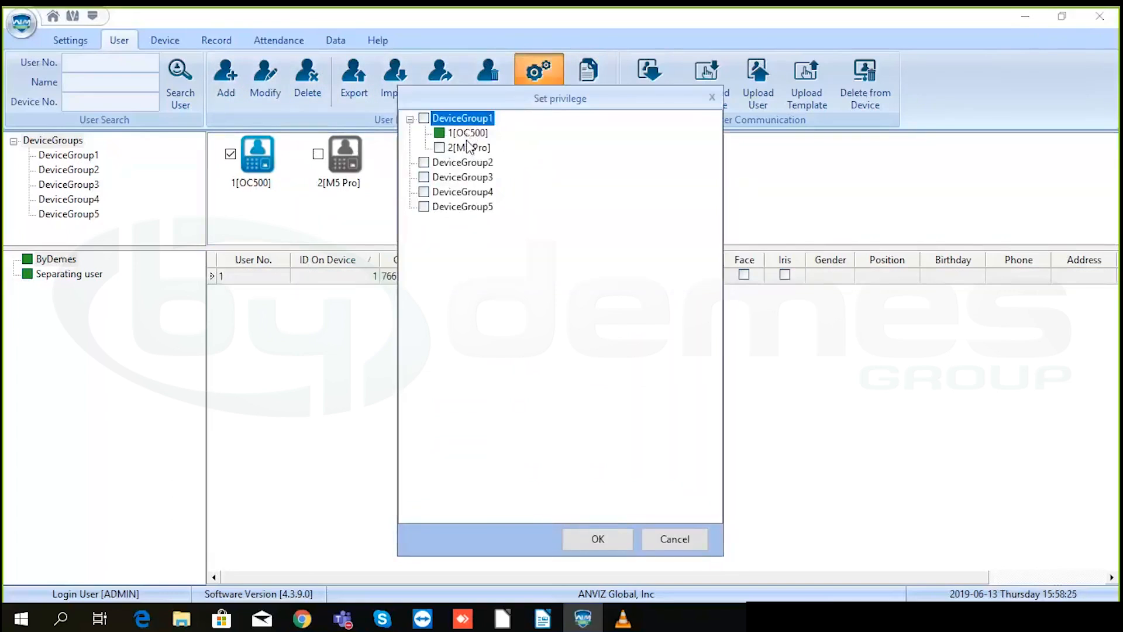
left_click(439, 147)
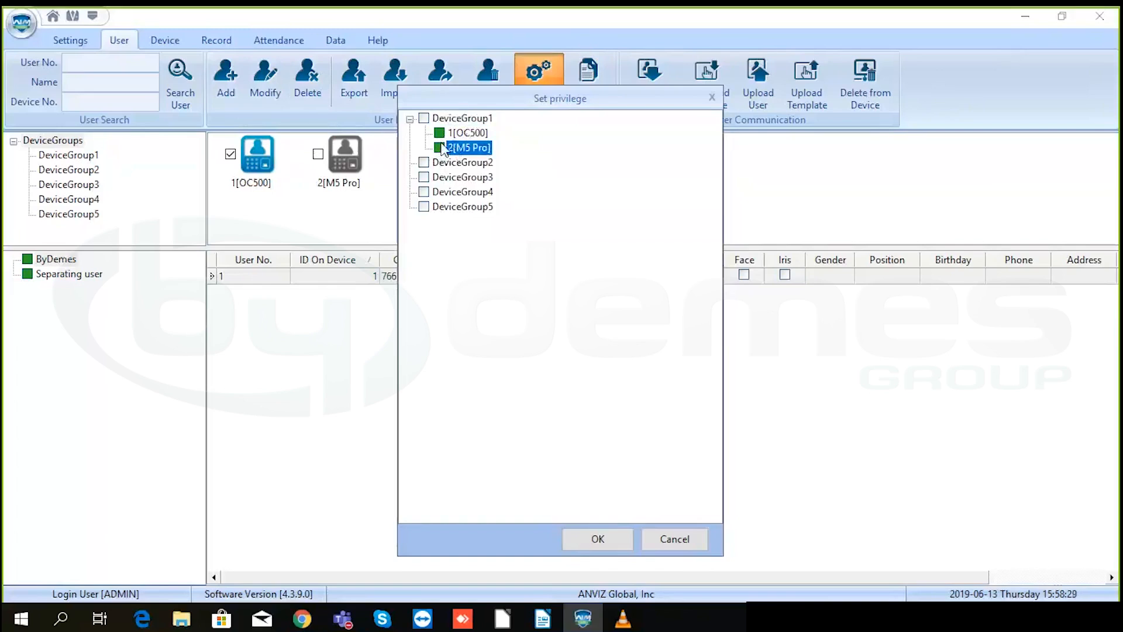
left_click(439, 148)
left_click(596, 538)
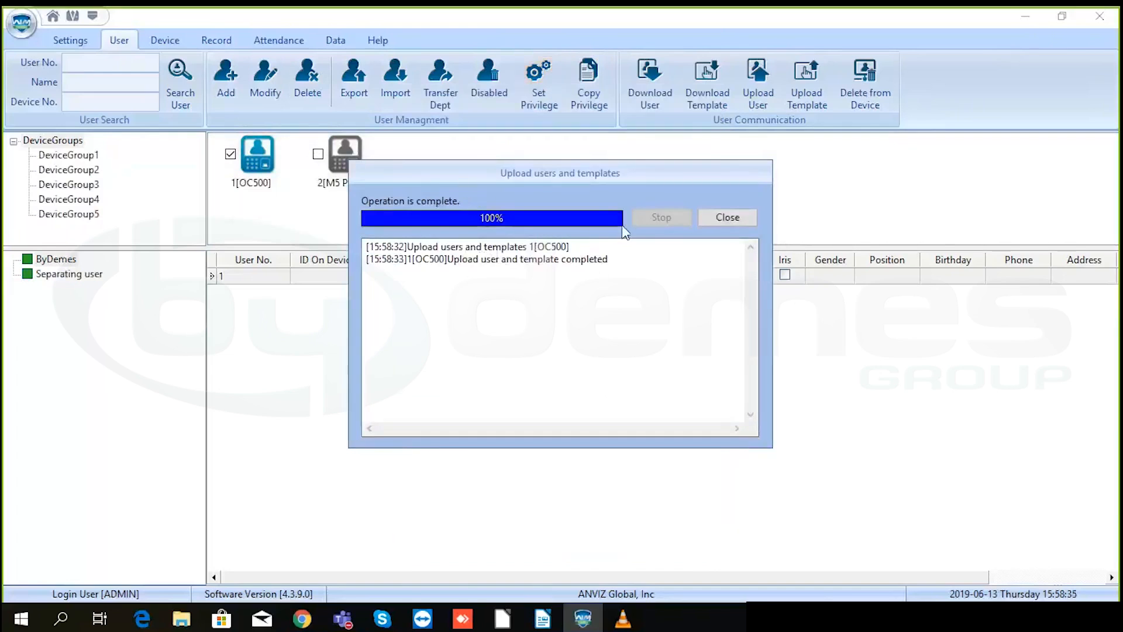
left_click(717, 216)
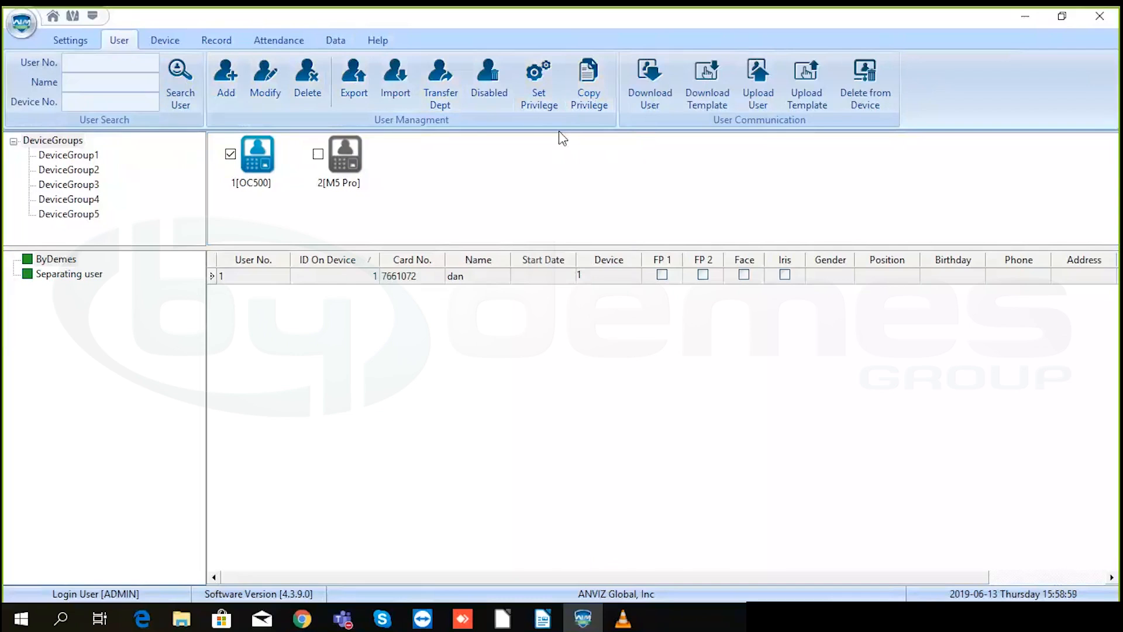
- Select the OC500 terminal and look through the Record, Attendance and Data sections
left_click(158, 42)
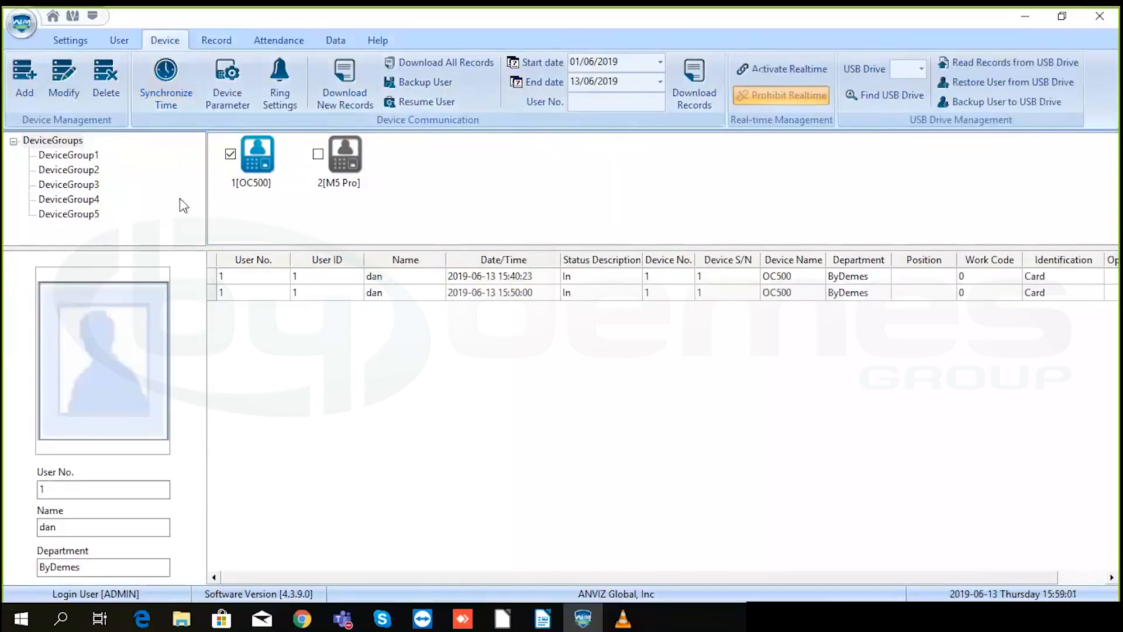
left_click(262, 147)
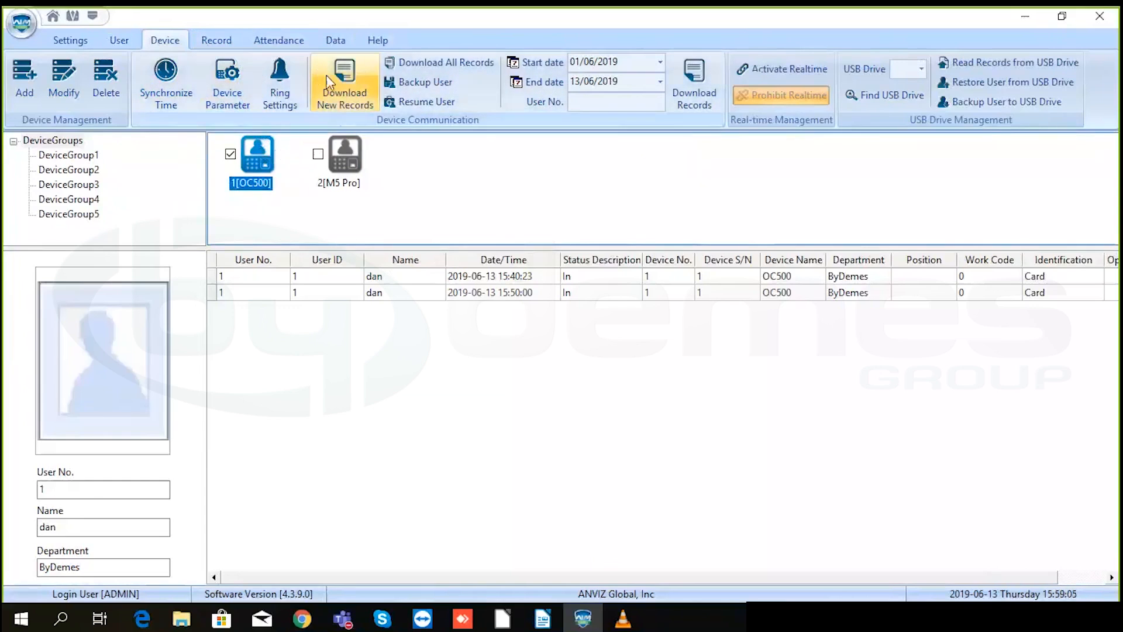
left_click(225, 40)
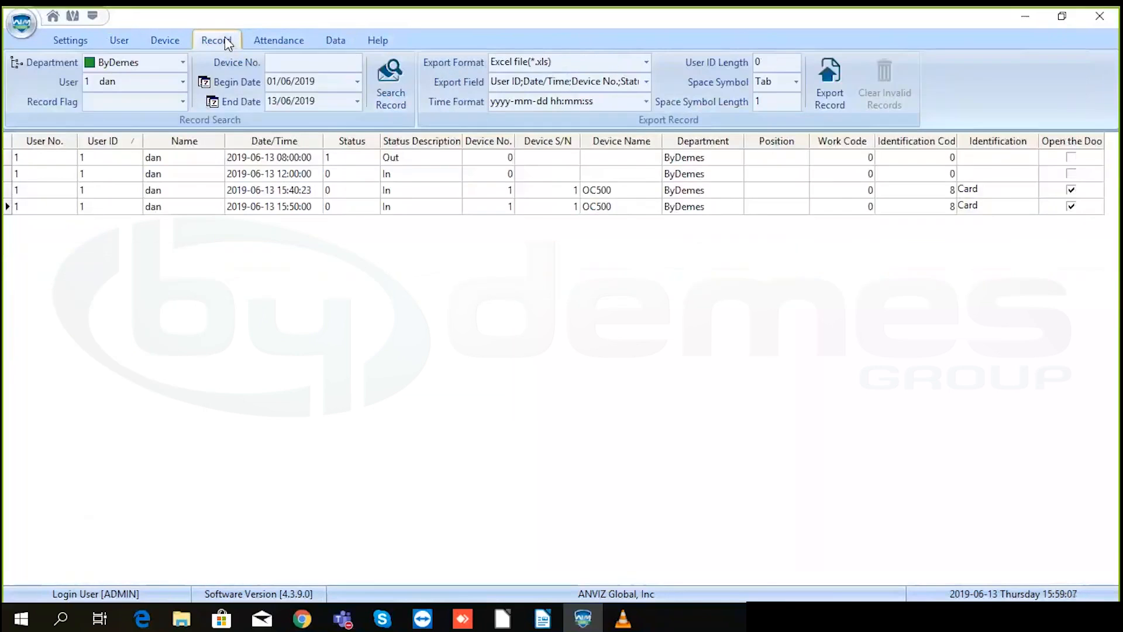
left_click(263, 40)
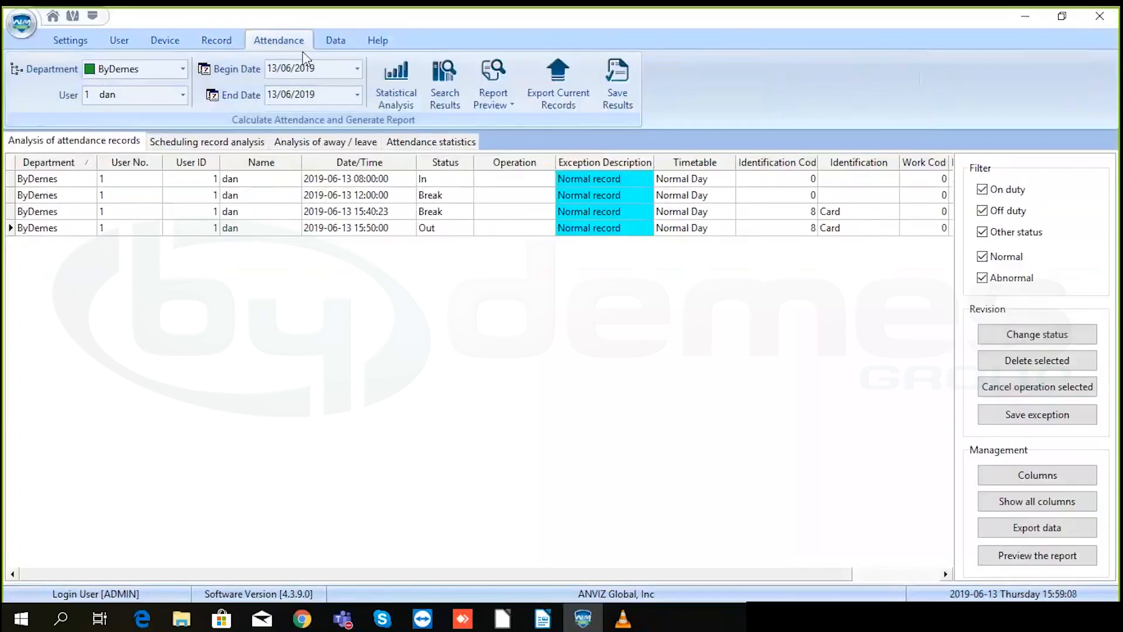
left_click(332, 42)
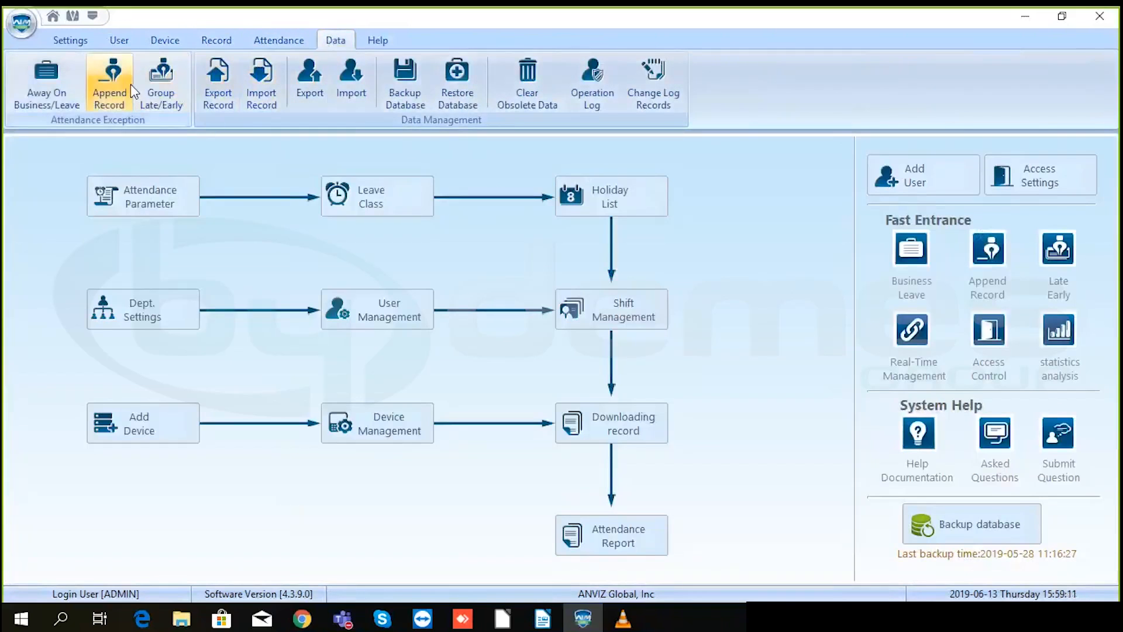
- Return to Device and view the OC500 connection settings, closing them without changes
left_click(128, 39)
left_click(166, 40)
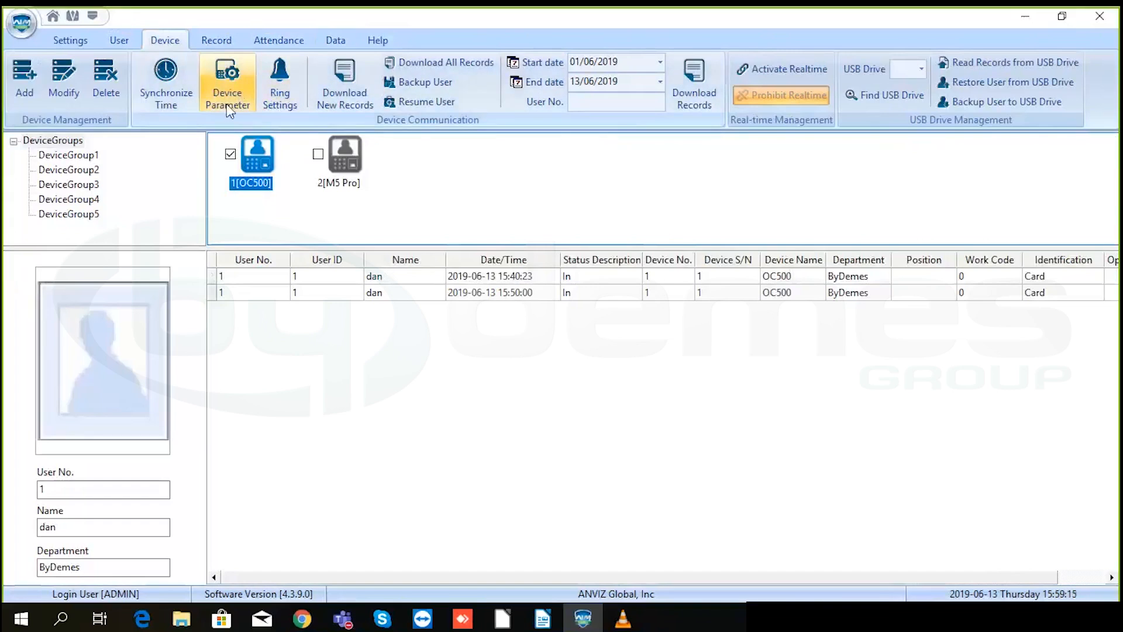
left_click(59, 85)
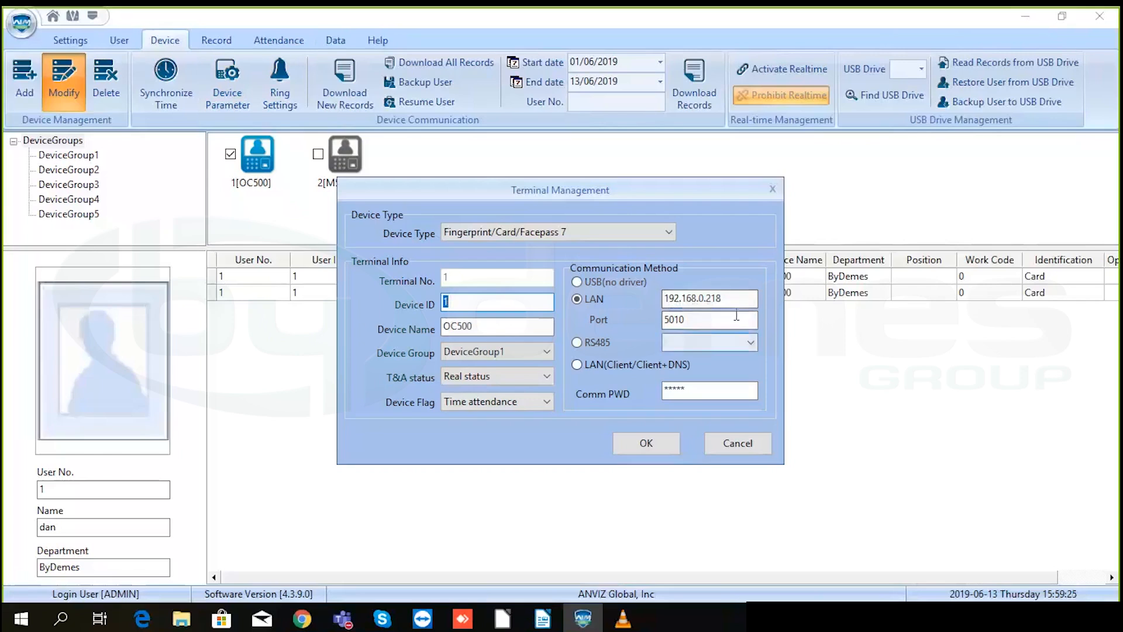
left_click(772, 189)
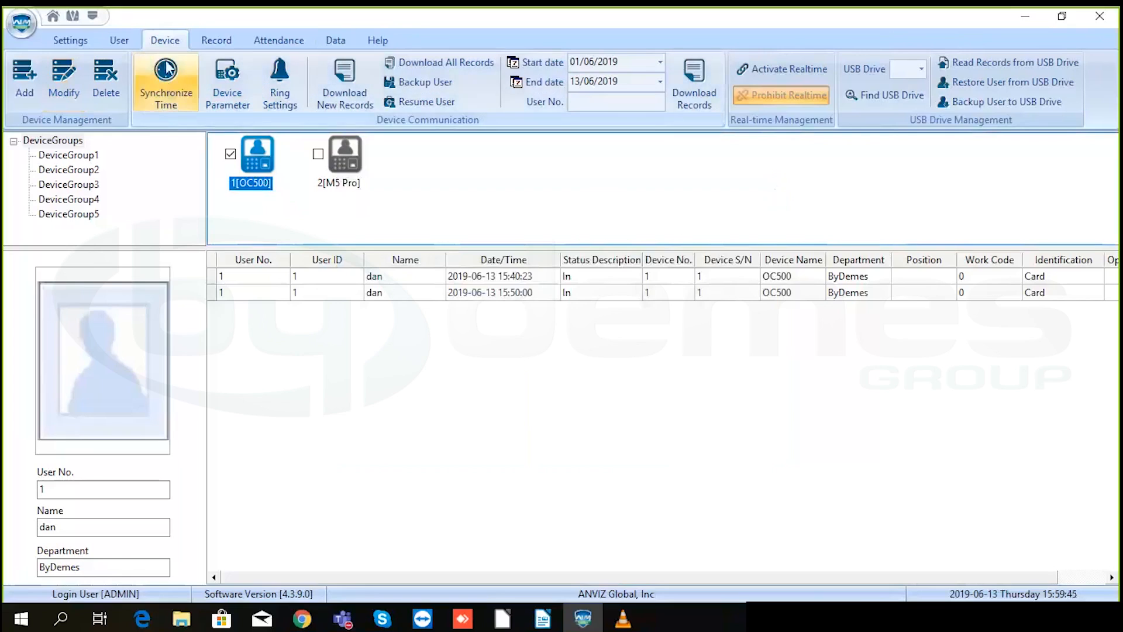
- Check Help > Upgrades for a newer version than 4.3.9.0 and dismiss the 'No new version' notice
left_click(378, 40)
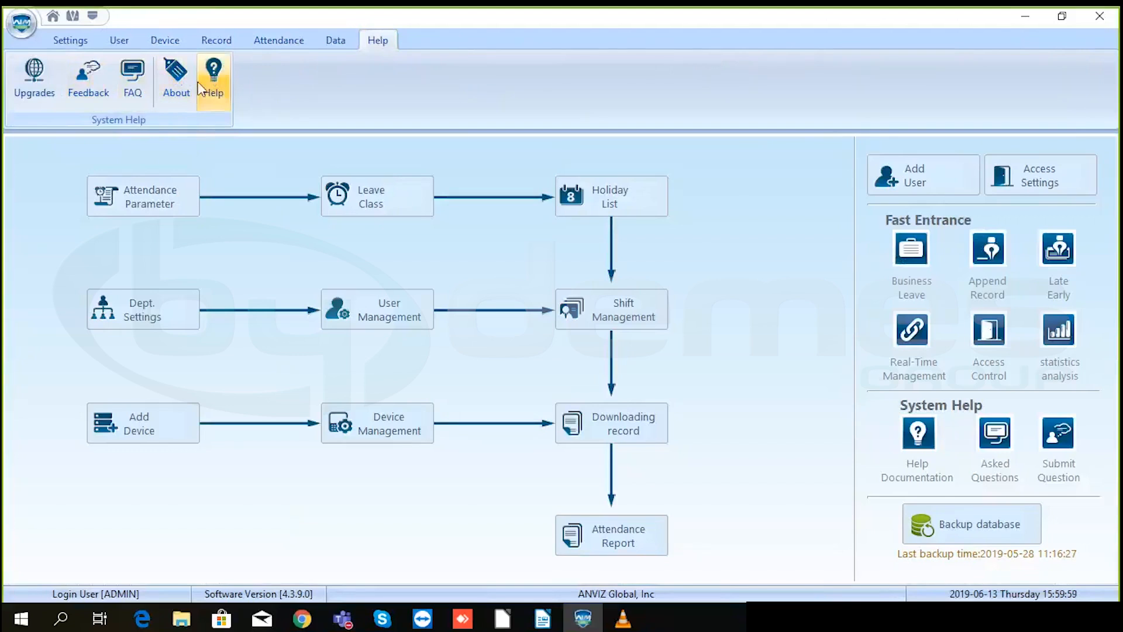
left_click(35, 75)
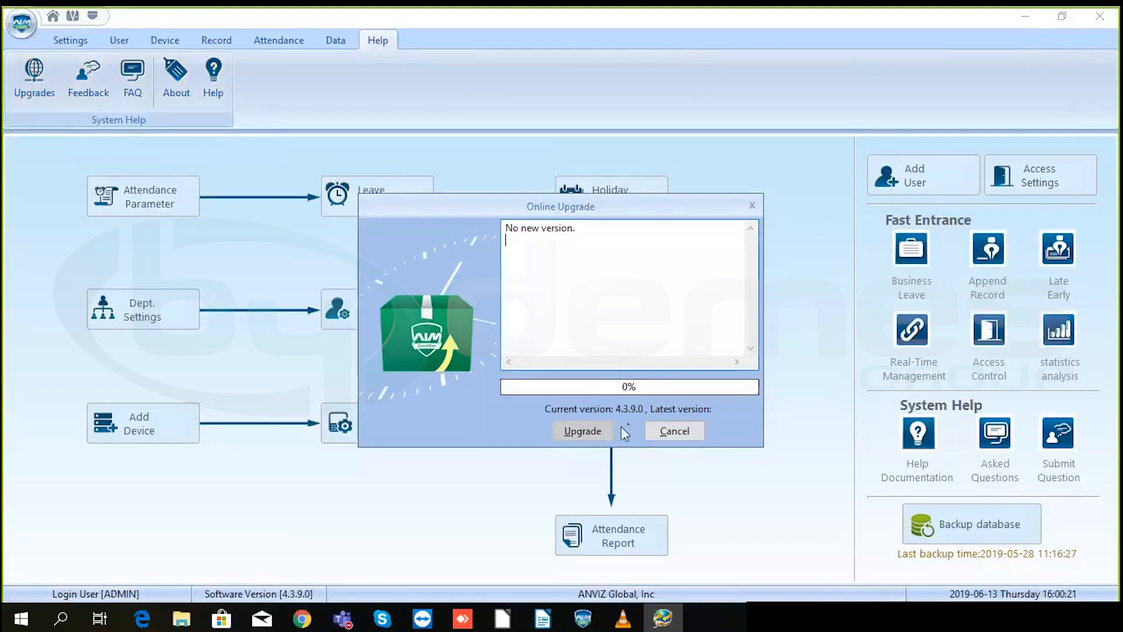
left_click(676, 433)
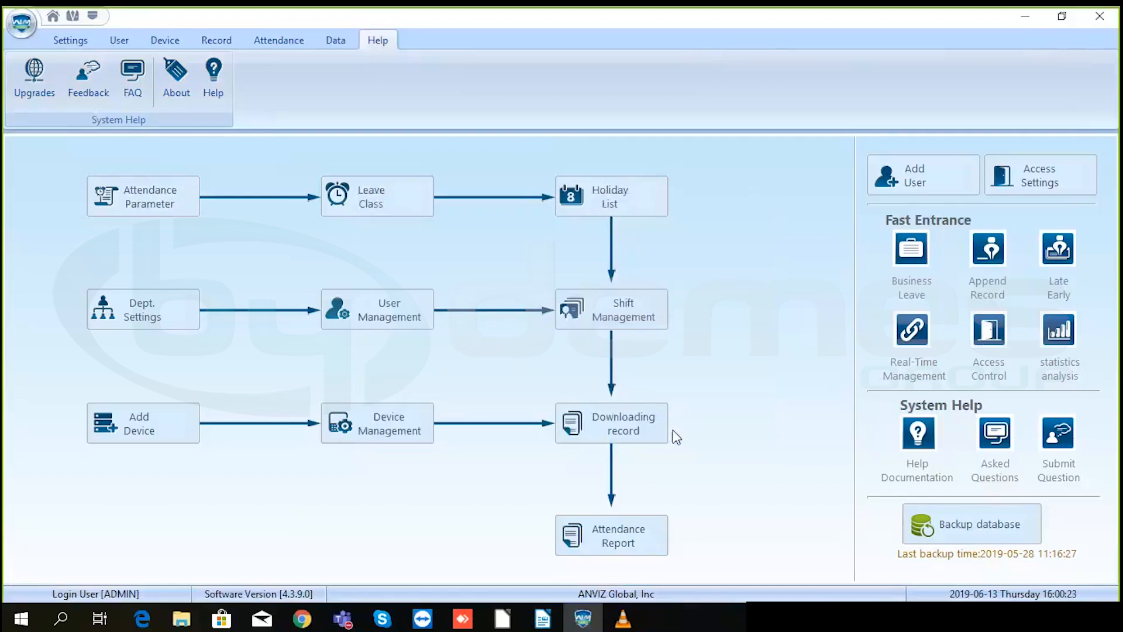